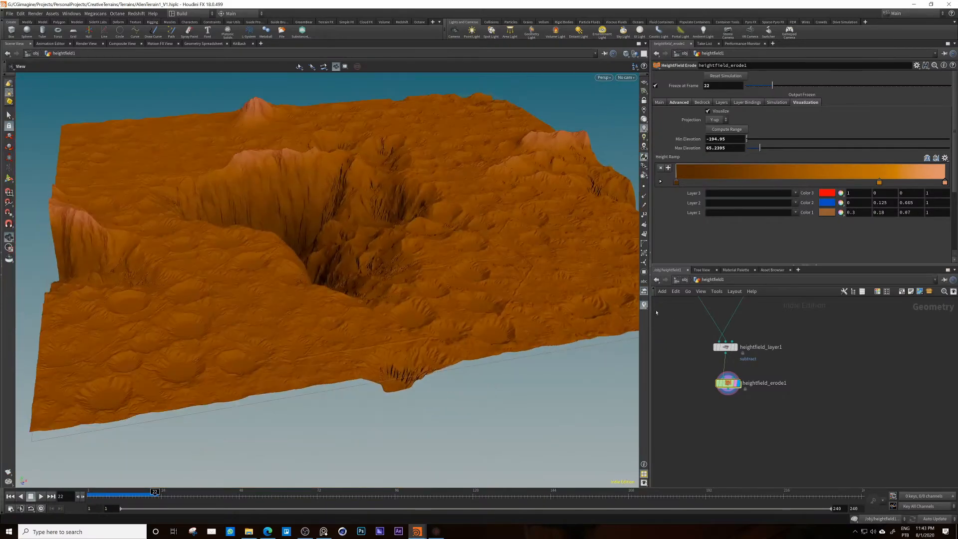
Step: Add a HeightField Mask by Feature node below heightfield_erode1 and turn off the erosion node's visualization
drag(427, 308, 379, 299)
key(Tab)
text(hf)
click(846, 328)
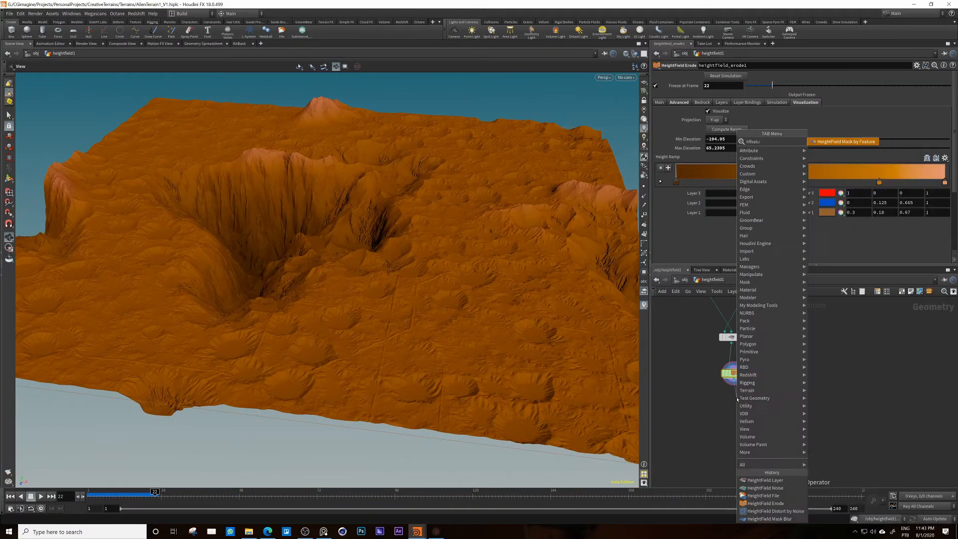
click(733, 402)
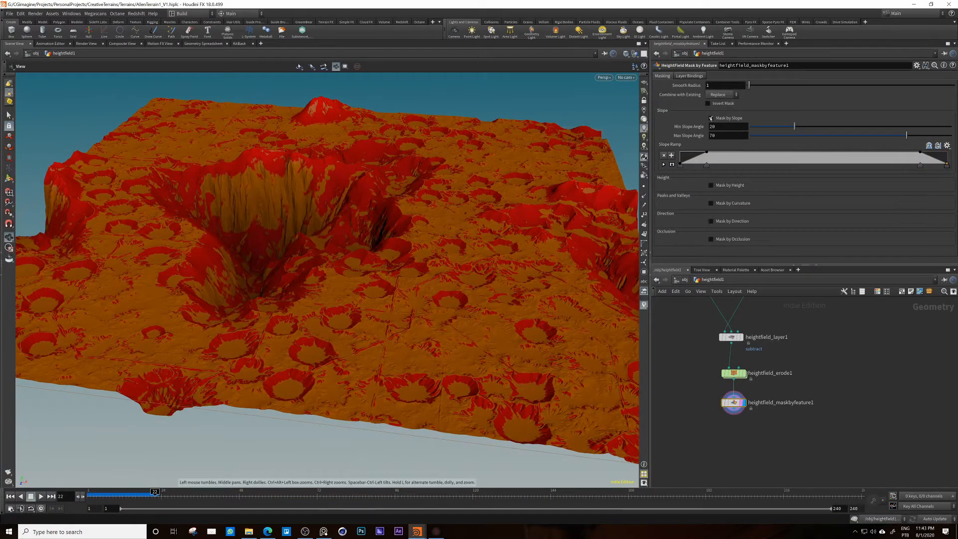
click(734, 373)
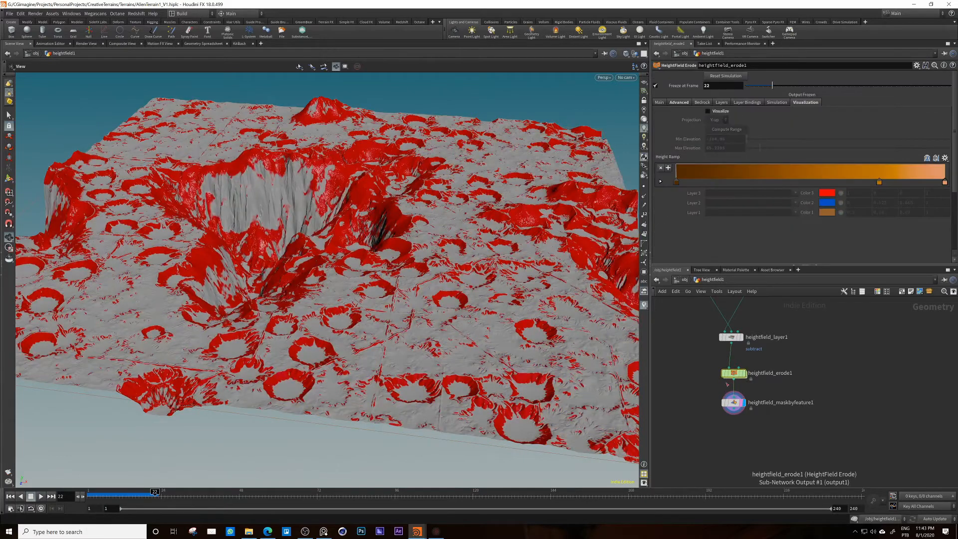
Step: Set the feature mask's slope range to a minimum angle of 40.7 and a maximum angle of 90
click(733, 402)
drag(907, 135, 954, 136)
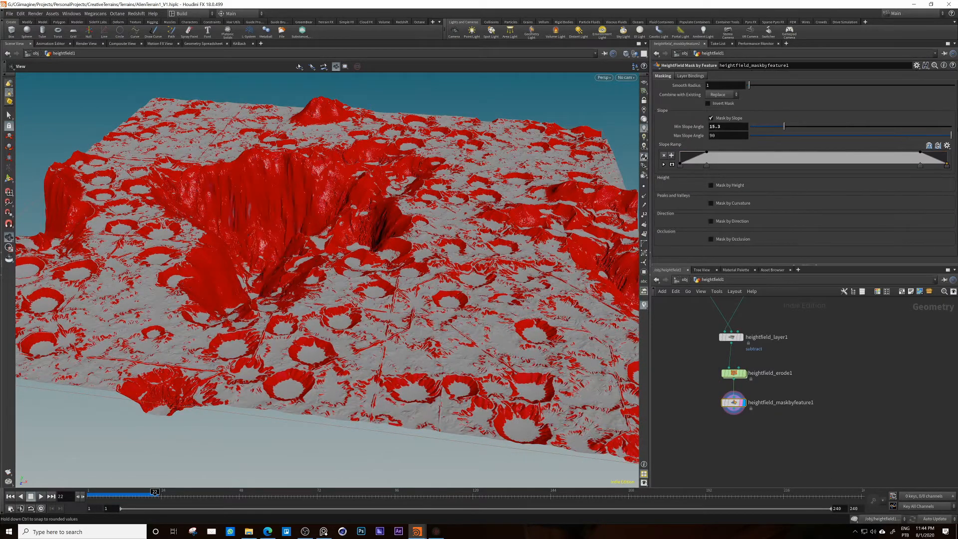
drag(784, 126, 842, 126)
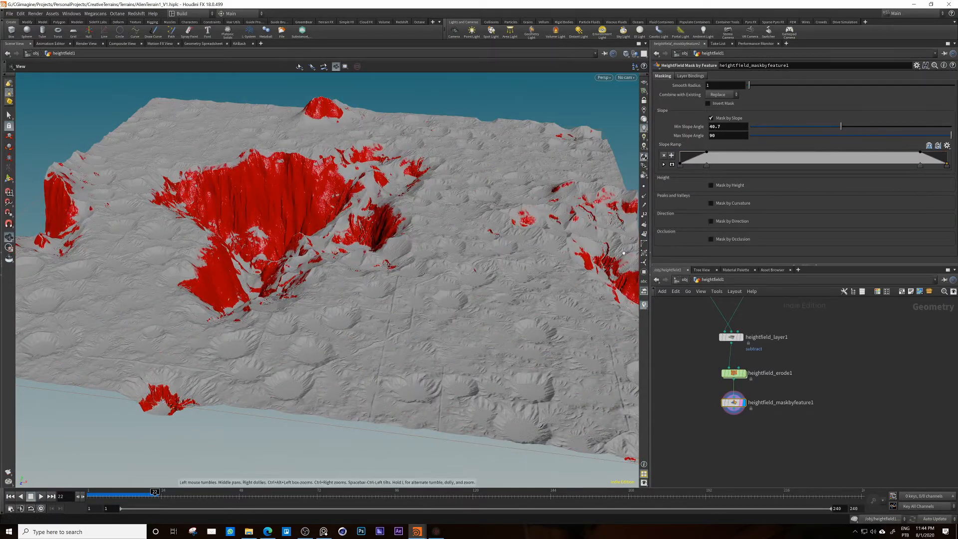
Step: Enable masking by height with a minimum height of -87 and soften the lower end of the height ramp
click(711, 185)
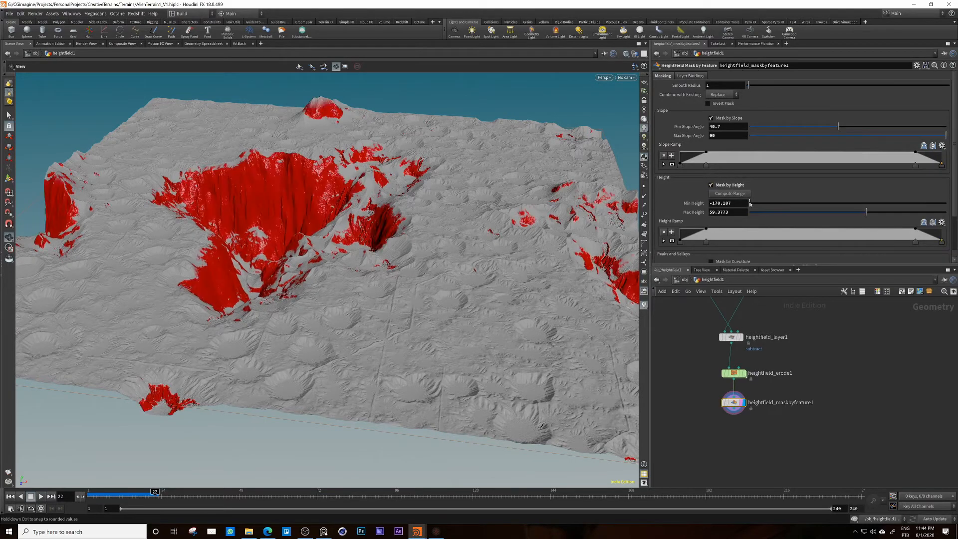
middle_drag(718, 203, 679, 188)
drag(706, 242, 773, 243)
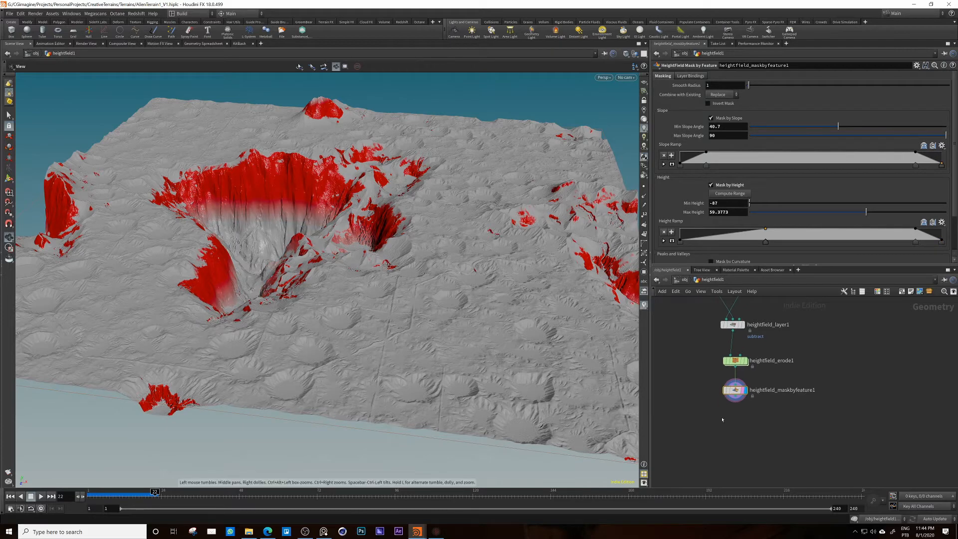
Step: Add a HeightField Terrace node after the feature mask
key(Tab)
text(terrace)
key(Return)
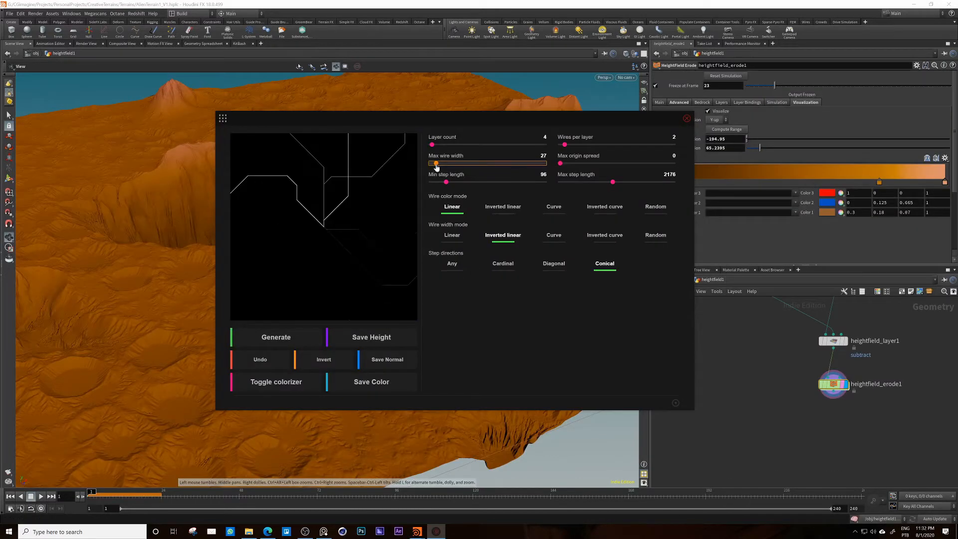
Step: Set the wire pattern's layer count to 21 and save the result as a height map
drag(432, 145, 443, 146)
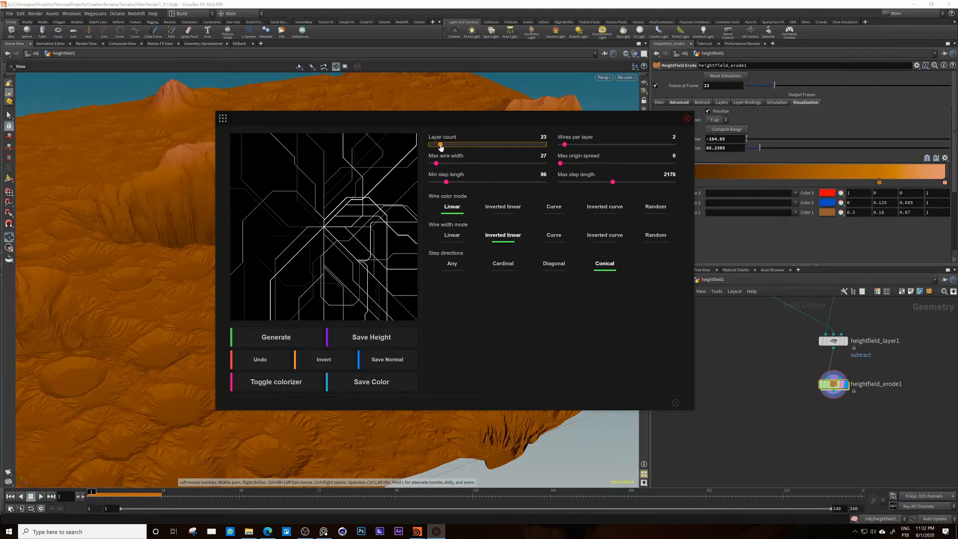
drag(440, 146, 438, 146)
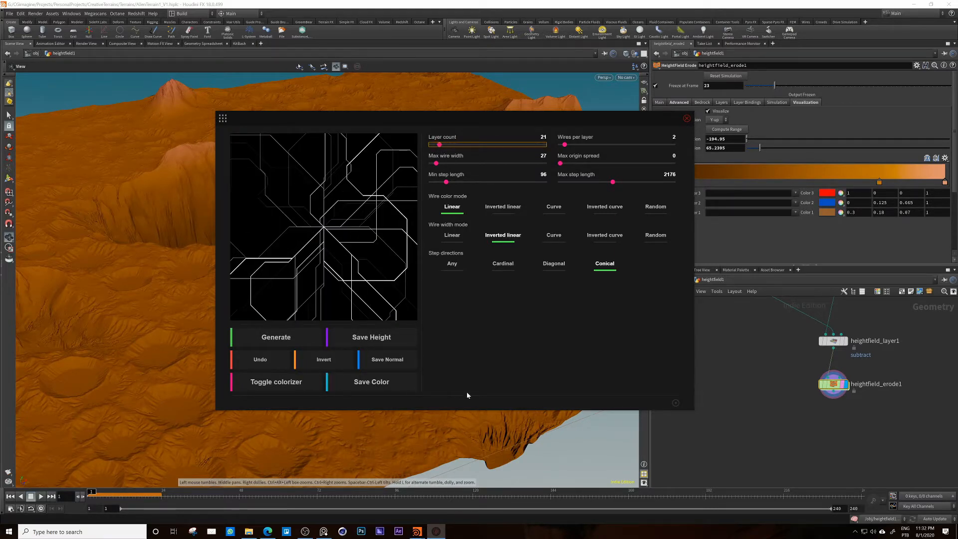
click(382, 337)
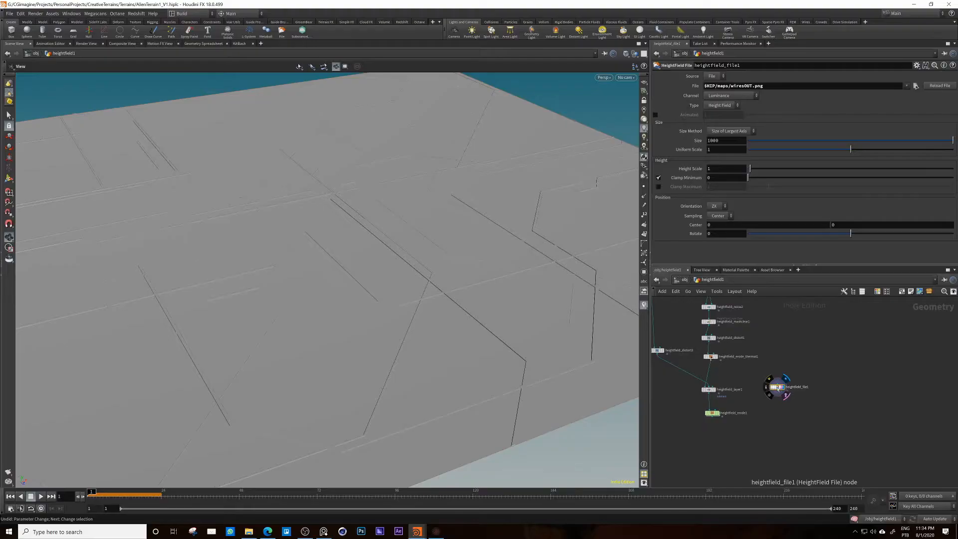
Step: Set the type of the heightfield_file1 node that loads wiresOUT.png to Mask and place the node closer to the main chain
click(722, 105)
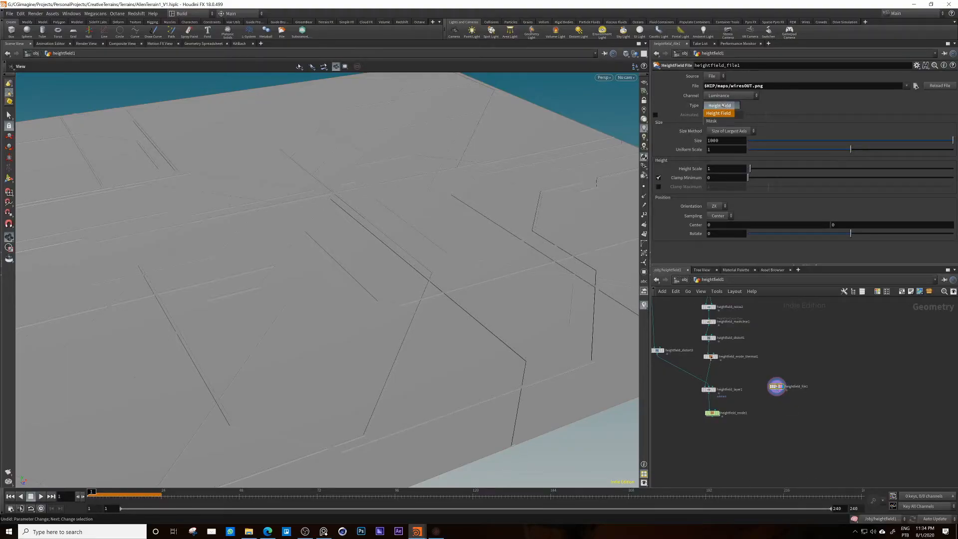
click(715, 119)
drag(777, 387, 749, 397)
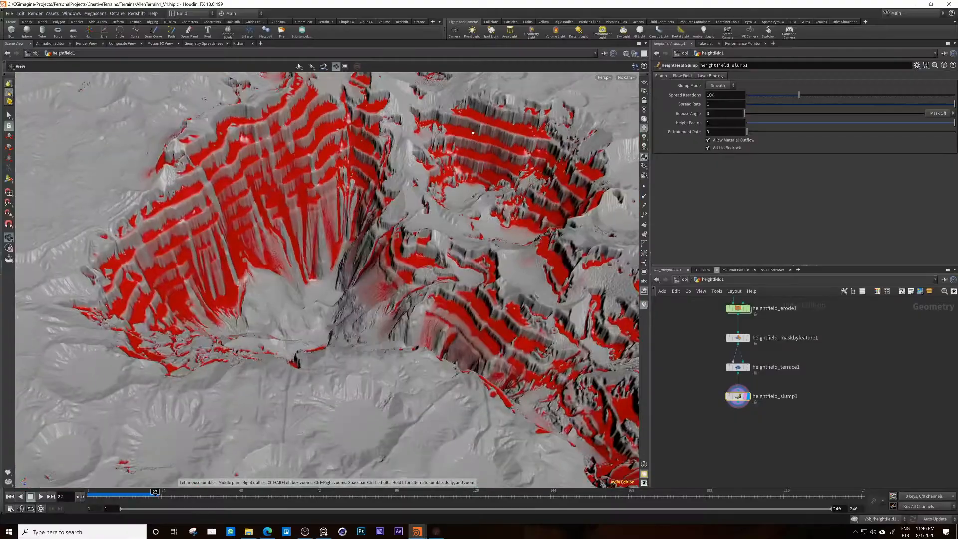
Step: Lower the spread iterations and the spread rate of the heightfield_slump1 node
drag(472, 132, 390, 130)
drag(798, 95, 775, 95)
drag(953, 104, 883, 104)
Step: Add a HeightField mask clear node for the mask layer after heightfield_slump1 and display it
key(Tab)
text(hfcla)
key(Down)
key(Down)
key(Return)
click(748, 397)
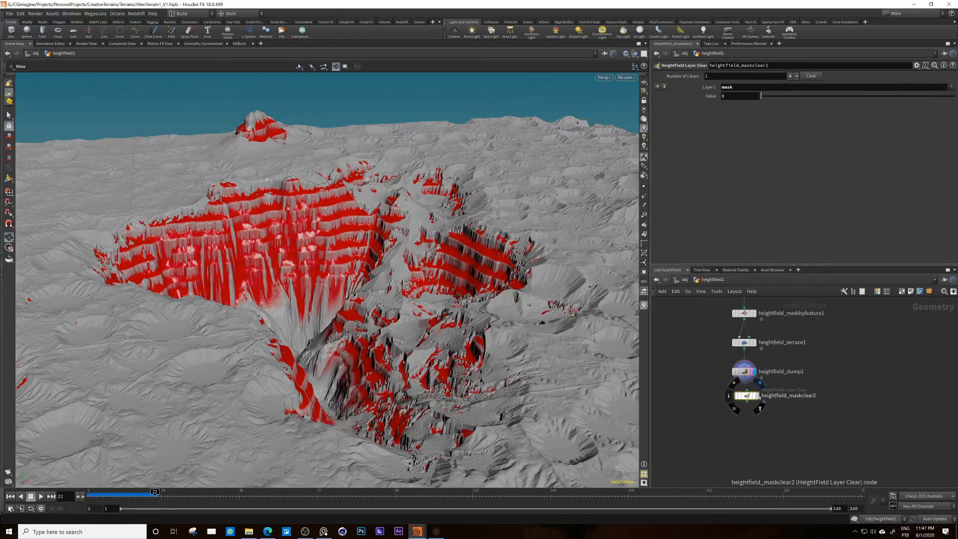
click(754, 399)
Step: Add a second HeightField Erode node after the mask clear node and display its output
drag(379, 209, 349, 279)
key(Tab)
text(hfe)
key(Return)
click(743, 423)
click(754, 423)
Step: Open the second erosion's visualization settings, run its simulation from the first frame and go to frame 6
click(10, 496)
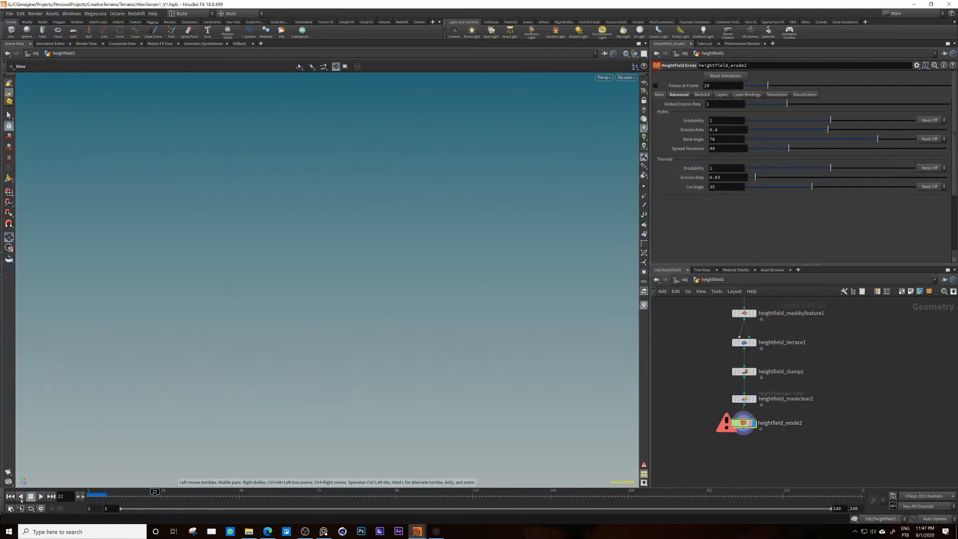
click(805, 95)
drag(743, 423, 744, 428)
click(41, 496)
click(30, 496)
click(103, 494)
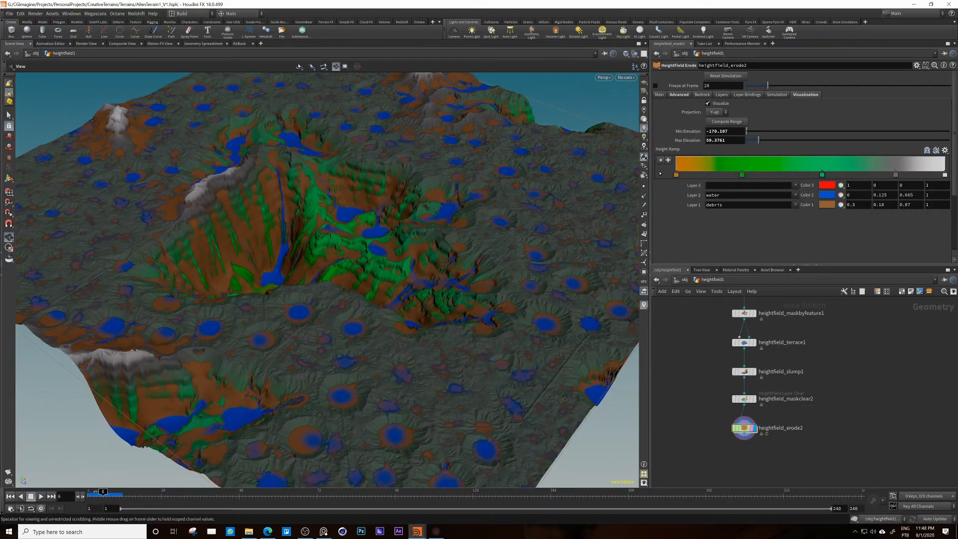
Step: Remove the green, teal and grey points from the height ramp and clear the water and debris visualization layers
drag(742, 174, 742, 199)
drag(822, 174, 823, 200)
click(796, 195)
click(795, 205)
drag(896, 175, 896, 200)
Step: Move the height ramp's orange point near the high end and recolour the ramp's ends dark brown and light orange
drag(680, 173, 892, 174)
double_click(945, 174)
click(627, 138)
click(779, 85)
double_click(676, 175)
click(780, 75)
double_click(759, 175)
drag(736, 191, 694, 191)
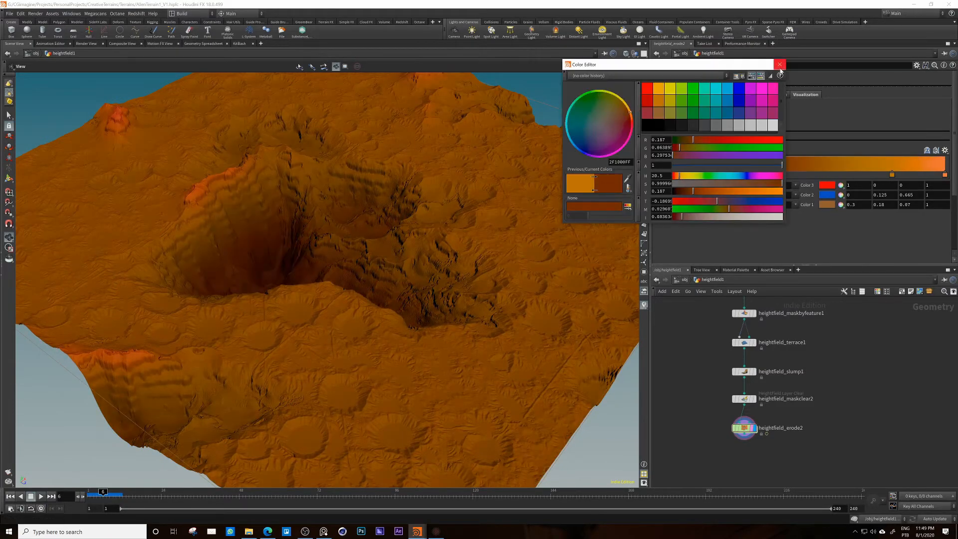
click(780, 64)
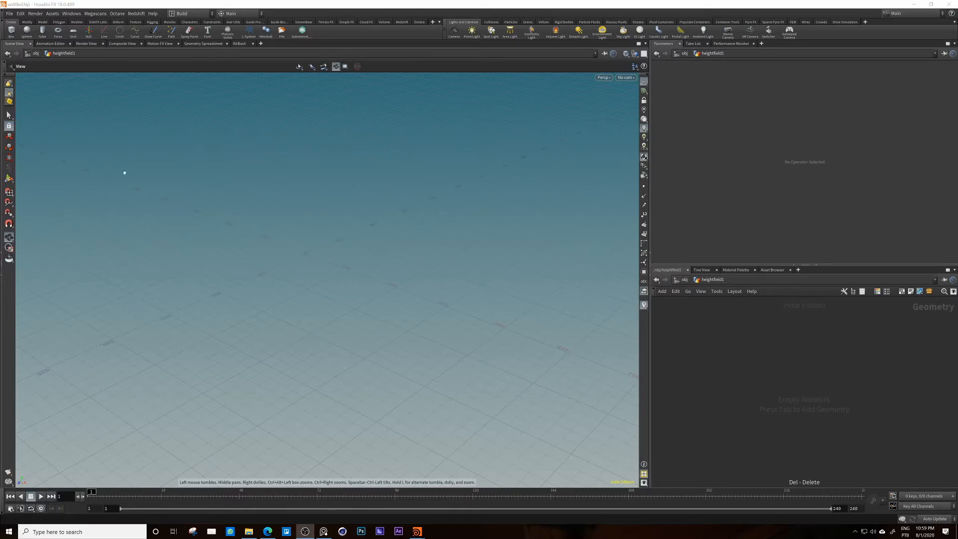
Step: Create a HeightField node in the empty geometry network
key(Tab)
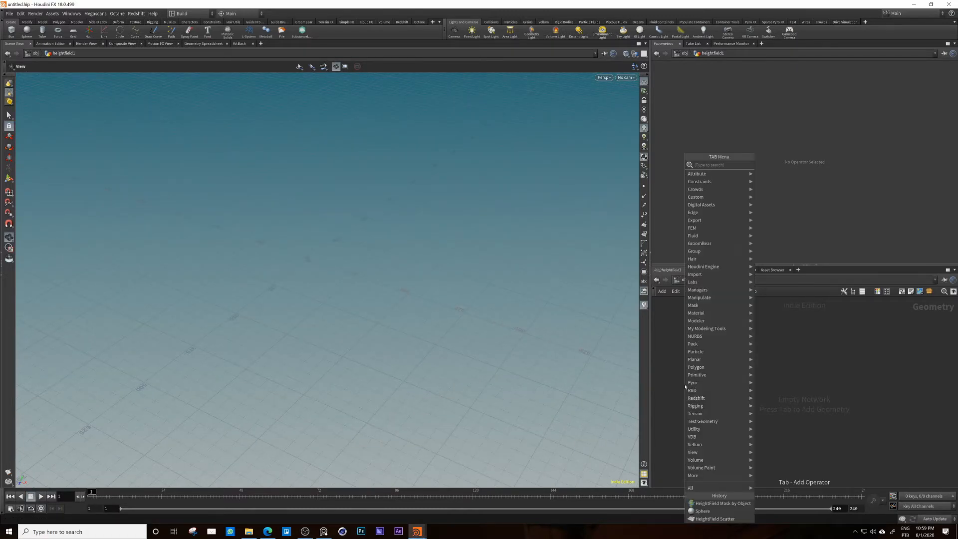
text(hf)
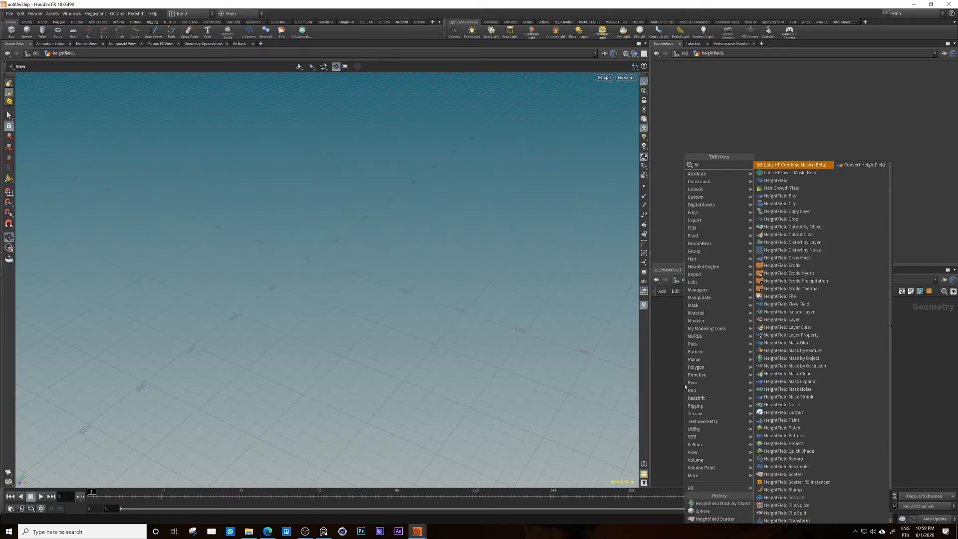
key(BackSpace)
key(BackSpace)
text(he)
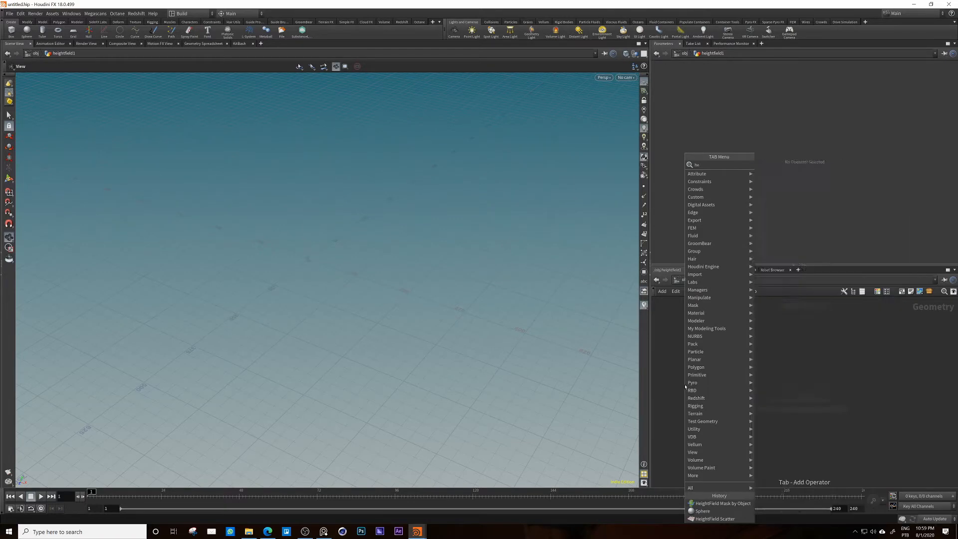
text(i)
key(Return)
click(707, 380)
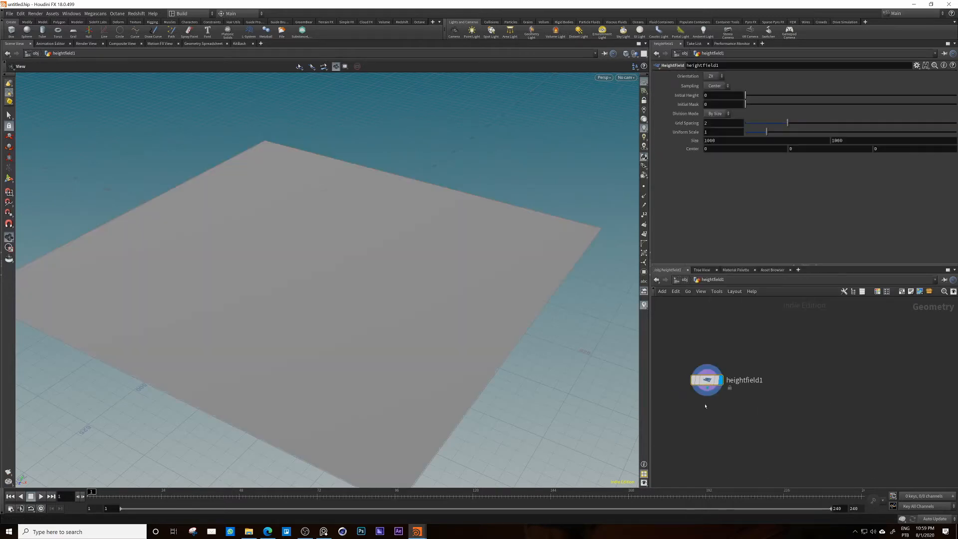
double_click(706, 381)
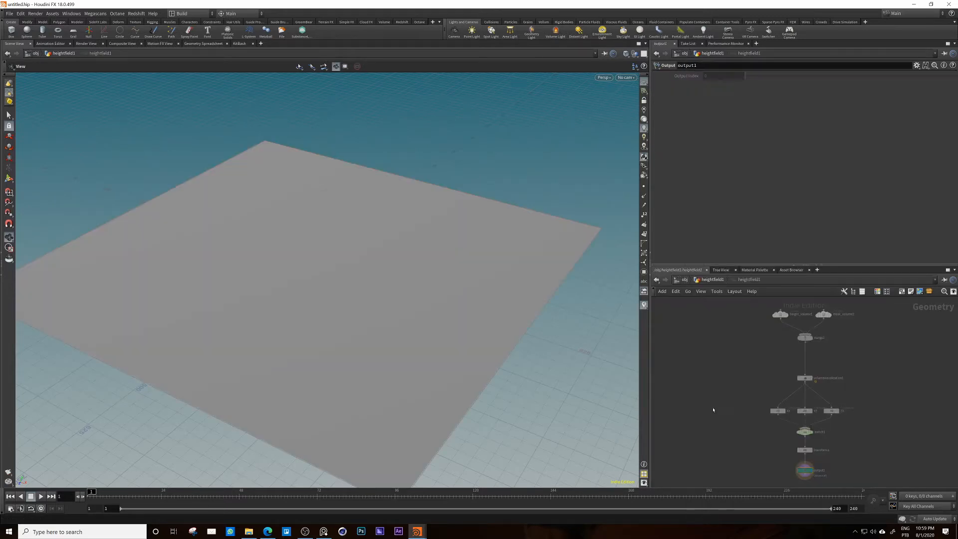
click(708, 280)
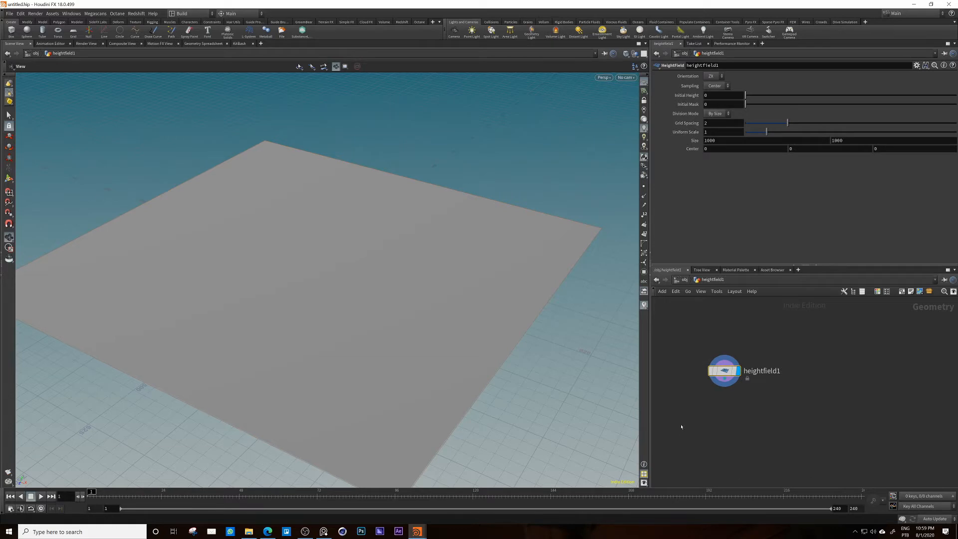
mouse_move(716, 368)
mouse_down()
mouse_move(723, 345)
mouse_move(730, 357)
mouse_up()
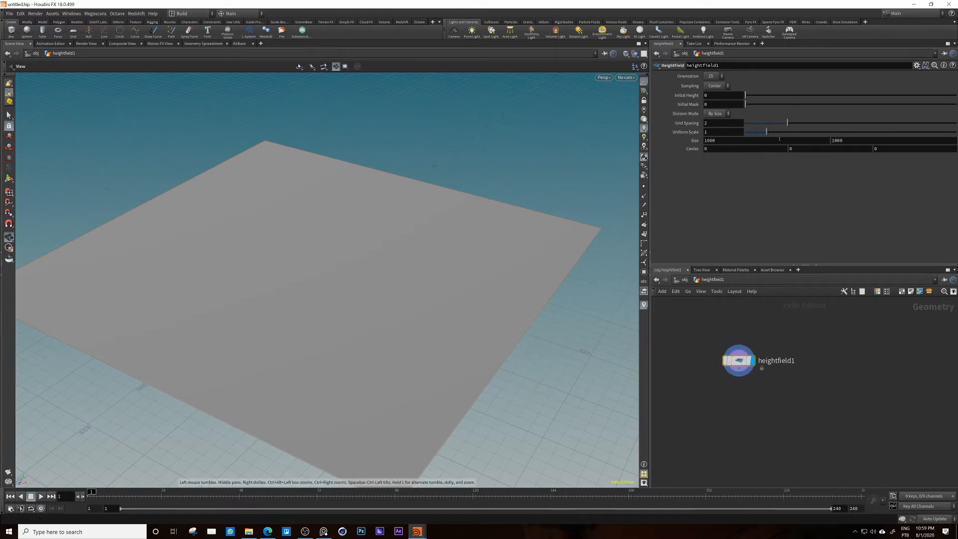
Step: Set the heightfield's grid spacing to 1
double_click(714, 123)
text(1)
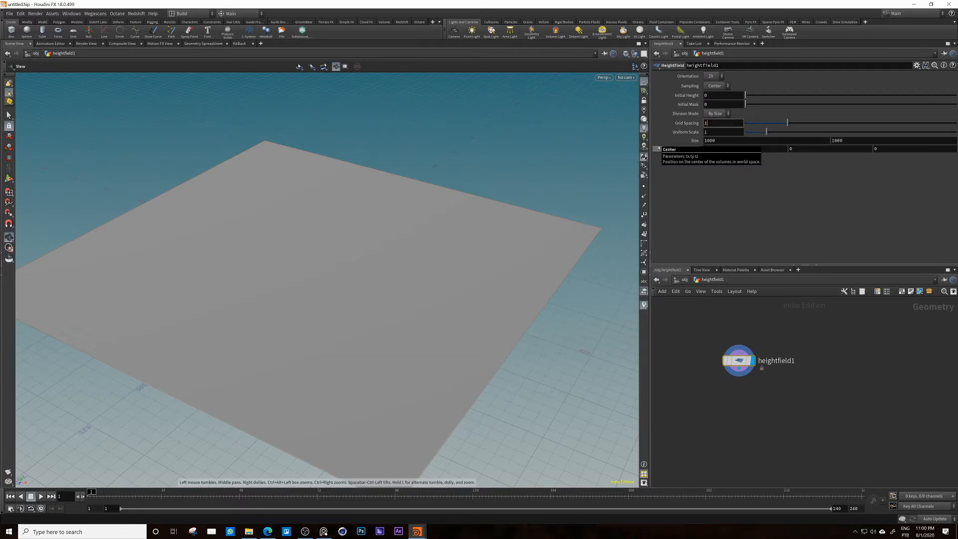
key(Return)
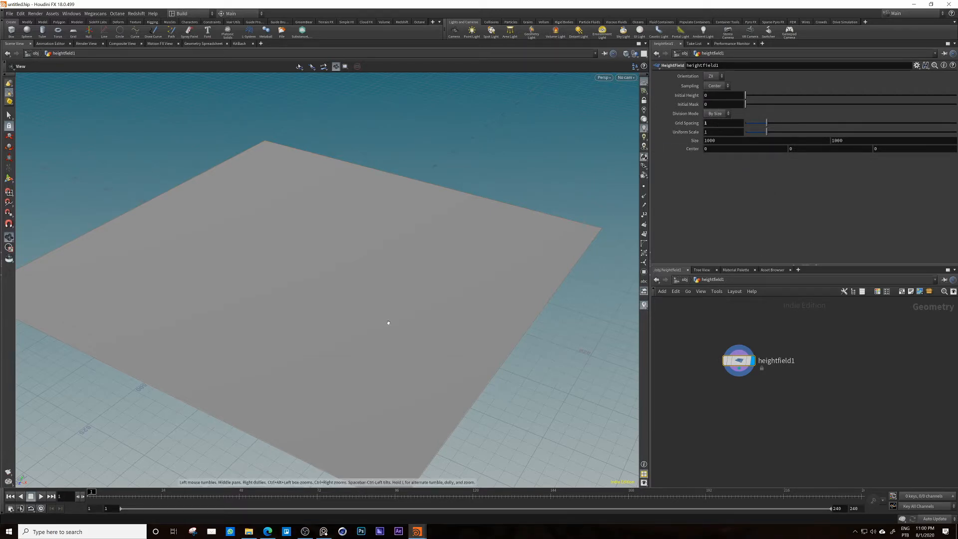
Step: Add a HeightField Scatter node, connect heightfield1 to its input and display its result
drag(388, 323, 345, 306)
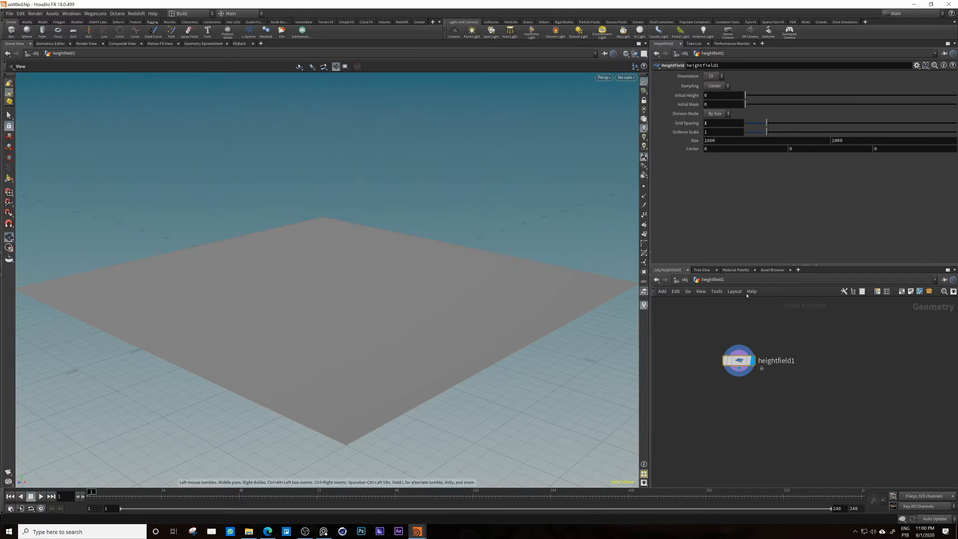
drag(266, 290, 324, 302)
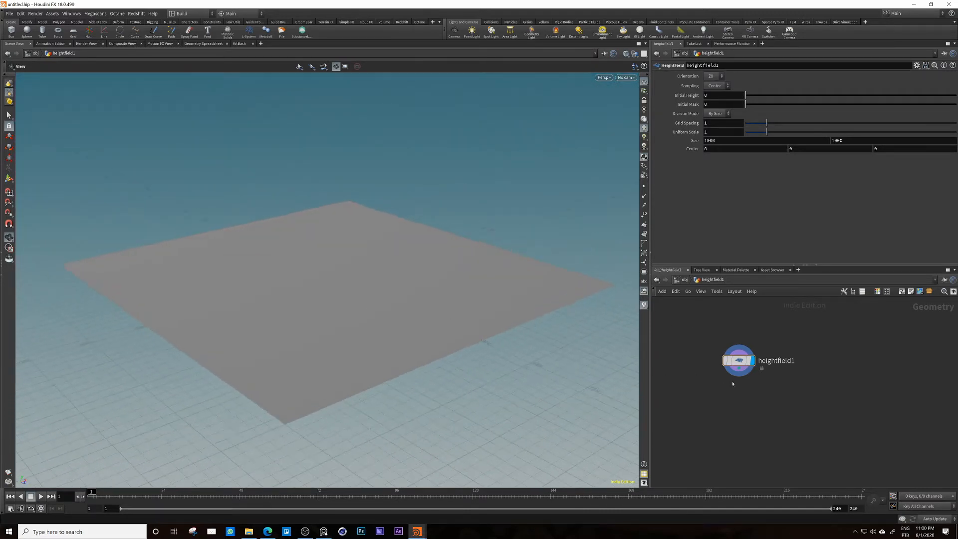
key(Tab)
text(sca)
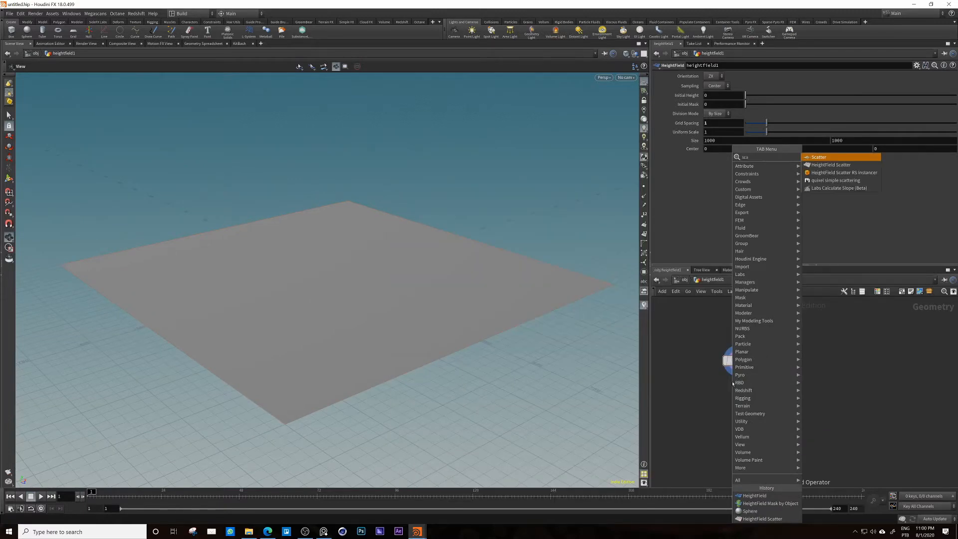
key(Down)
key(Return)
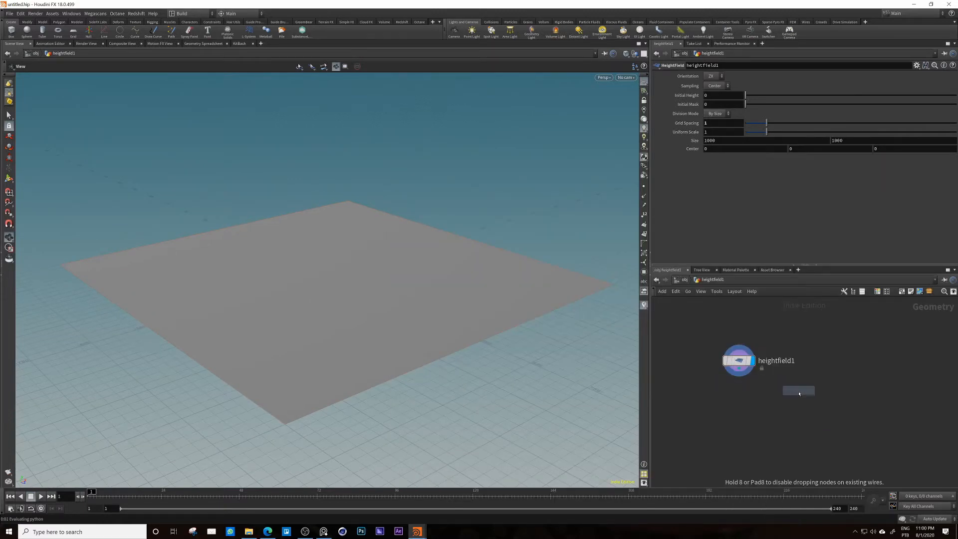
click(783, 413)
drag(741, 370, 792, 423)
mouse_move(791, 424)
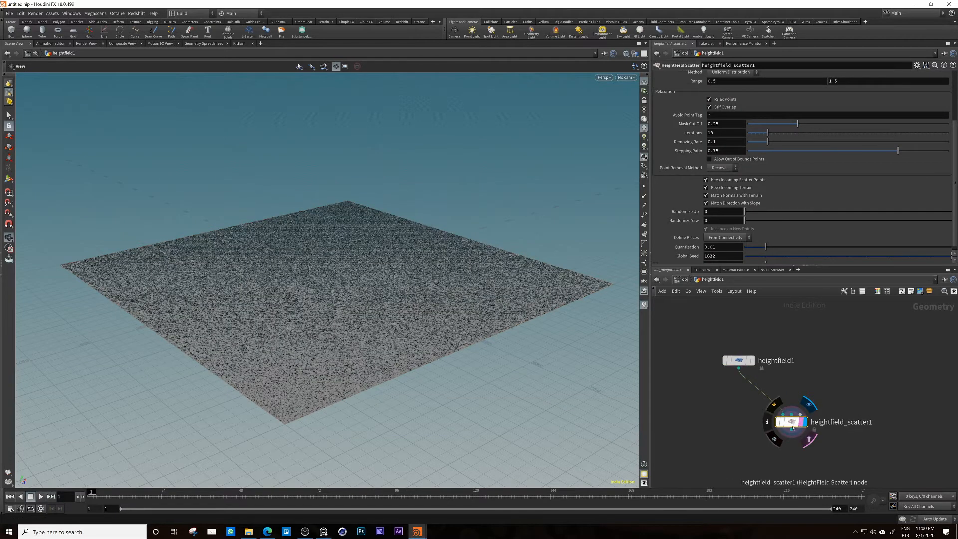
Step: Set the scatter method to Total Point Count using Mask Layer with a total point count of 100
scroll(737, 94, up, 3)
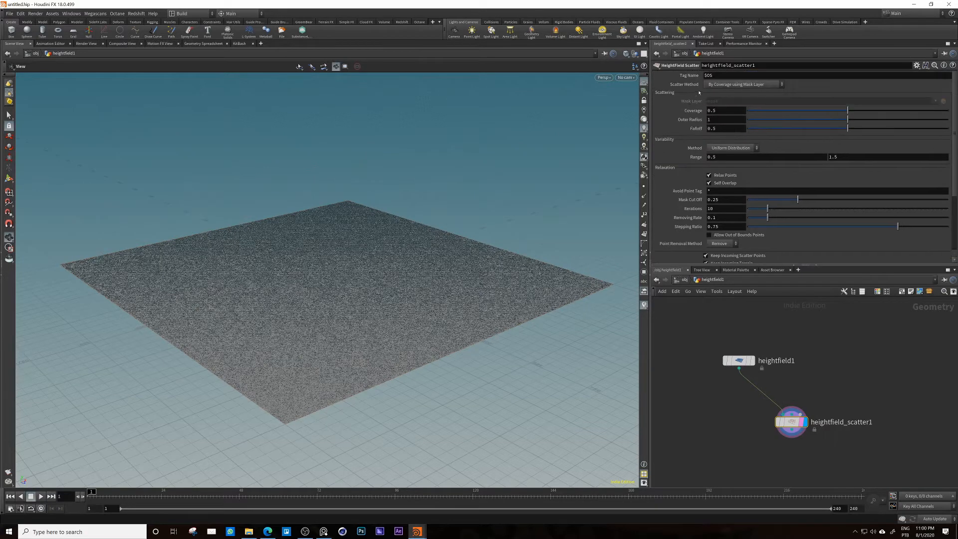
click(733, 85)
click(729, 107)
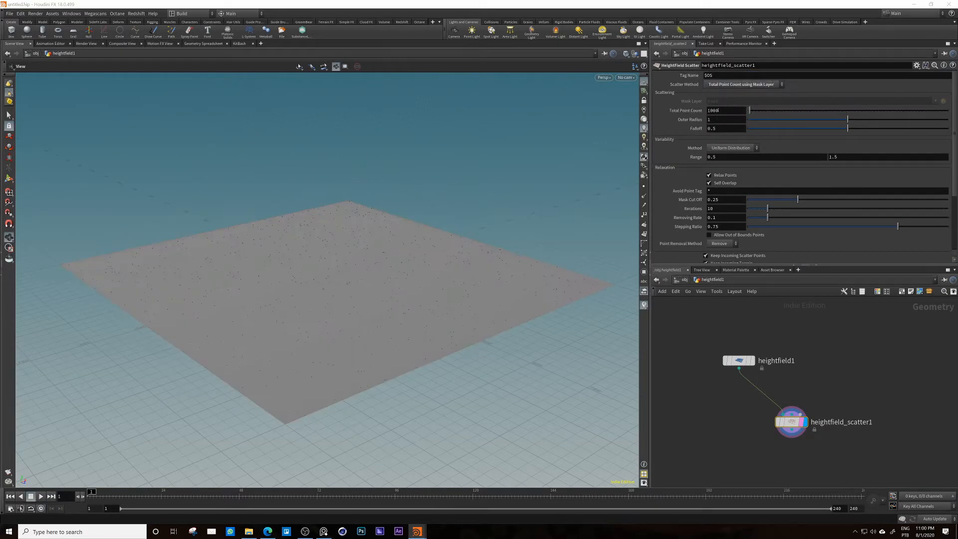
key(Return)
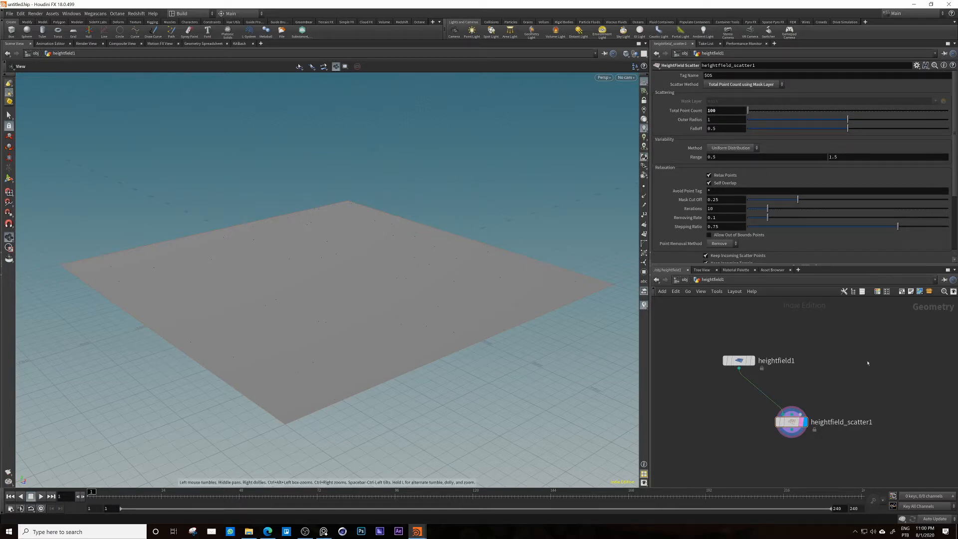
Step: Add a Sphere node to the network and place it beside heightfield1
key(Tab)
text(sph)
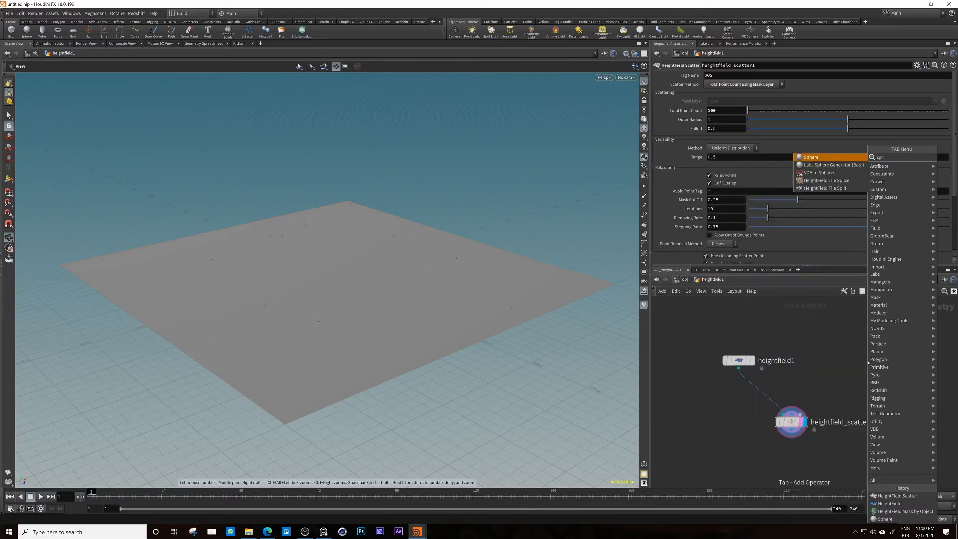
key(Return)
click(824, 370)
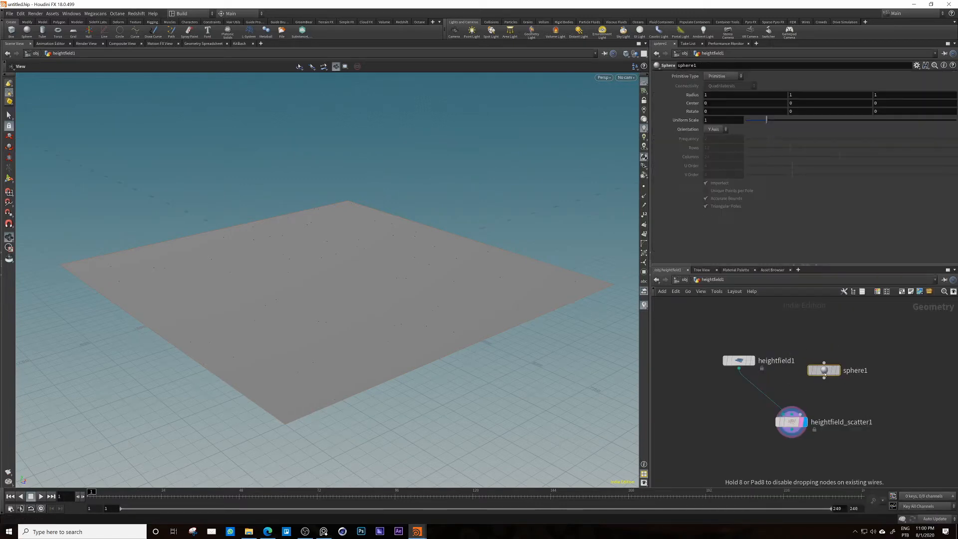
drag(826, 377, 836, 374)
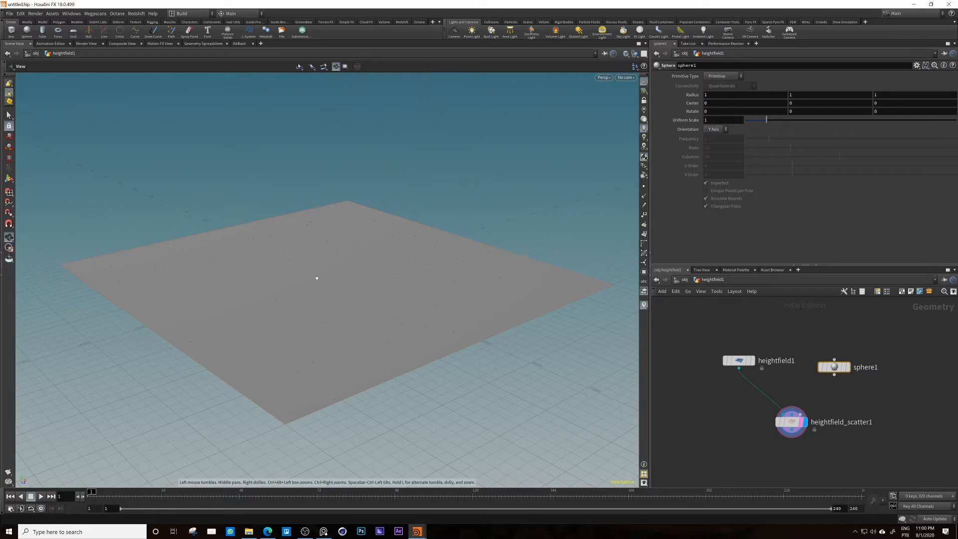
drag(835, 368, 829, 373)
Step: Connect sphere1 to the rightmost input of heightfield_scatter1 and arrange the nodes so the scatter sits below heightfield1
drag(789, 423, 799, 428)
drag(496, 331, 406, 305)
drag(828, 379, 754, 439)
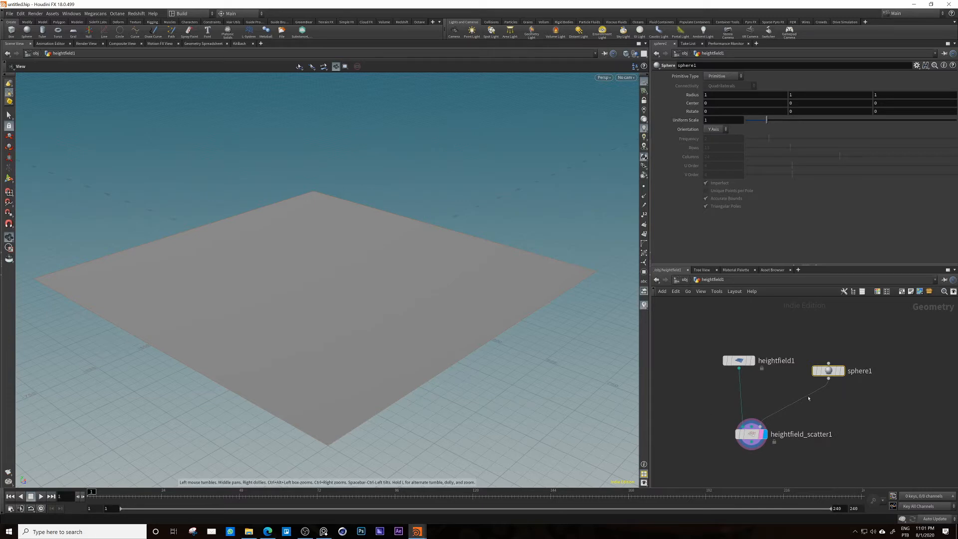
drag(828, 371, 836, 372)
mouse_move(749, 438)
mouse_down()
mouse_move(759, 438)
mouse_move(746, 437)
mouse_up()
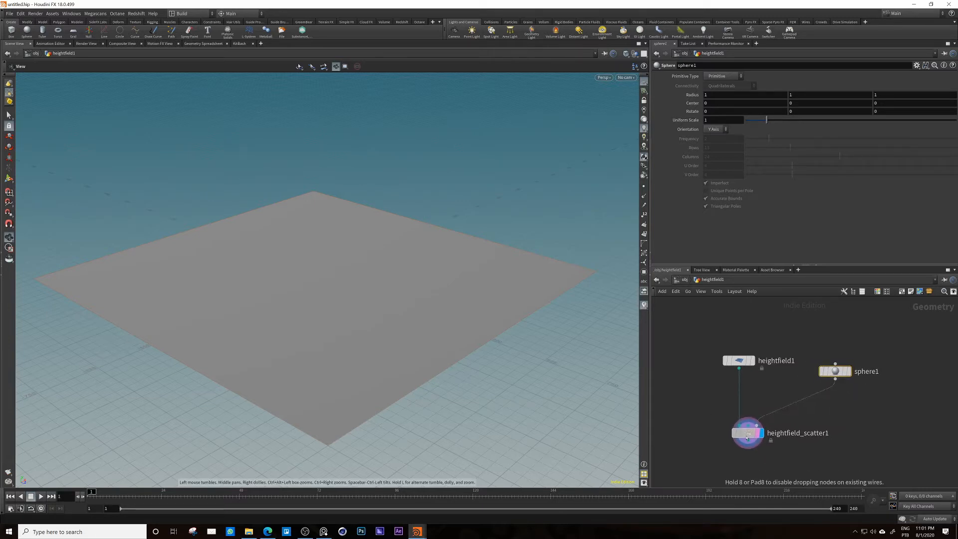
drag(740, 360, 736, 356)
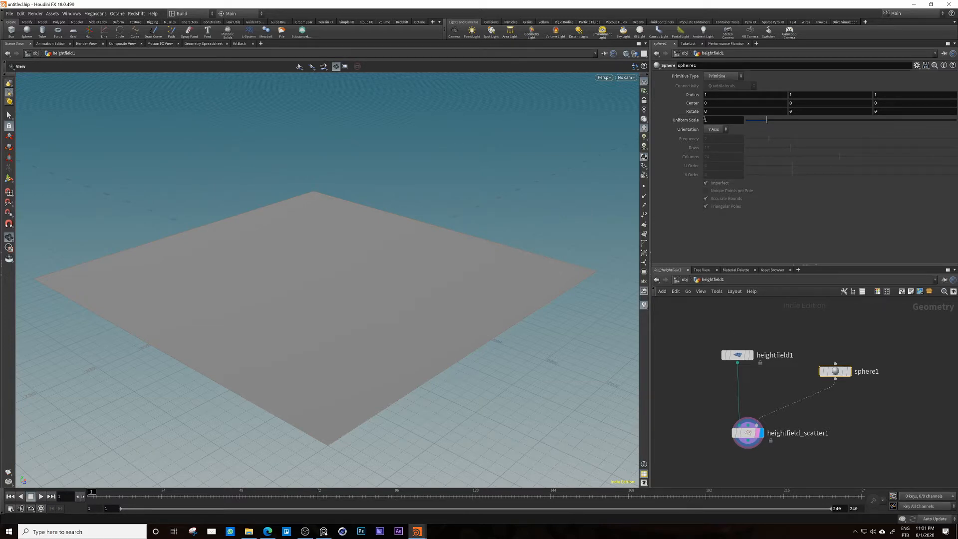
Step: Set sphere1's uniform scale to 5 and the upper limit of the scatter's variability range to 4
click(705, 120)
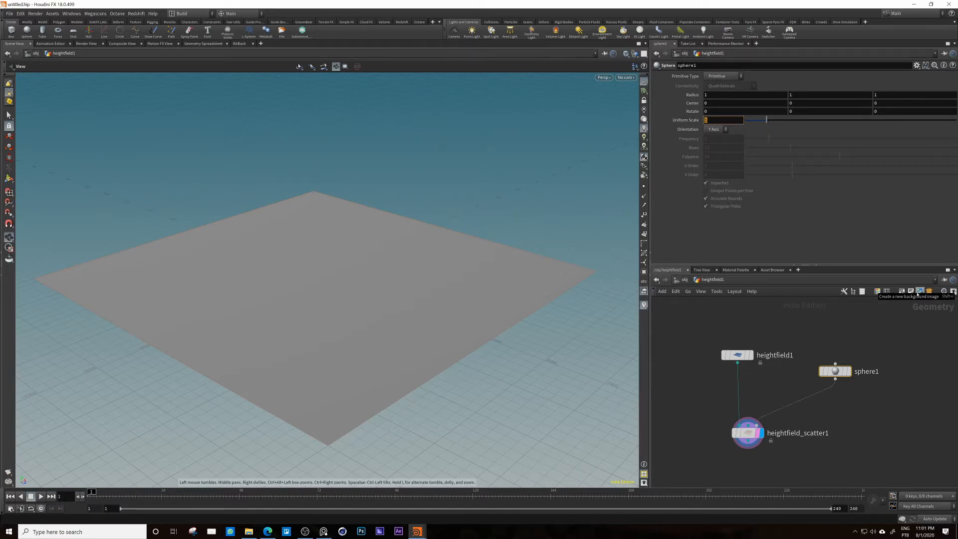
key(Return)
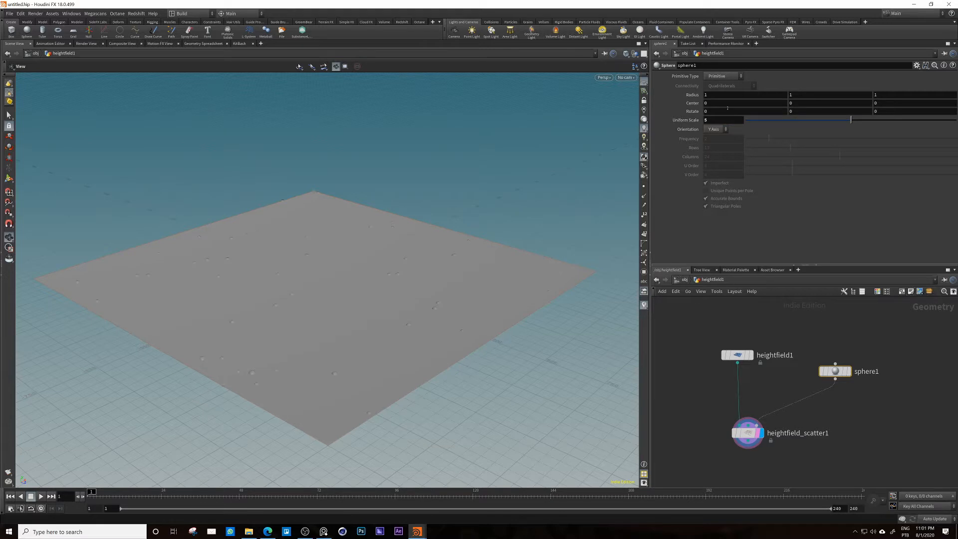
click(747, 432)
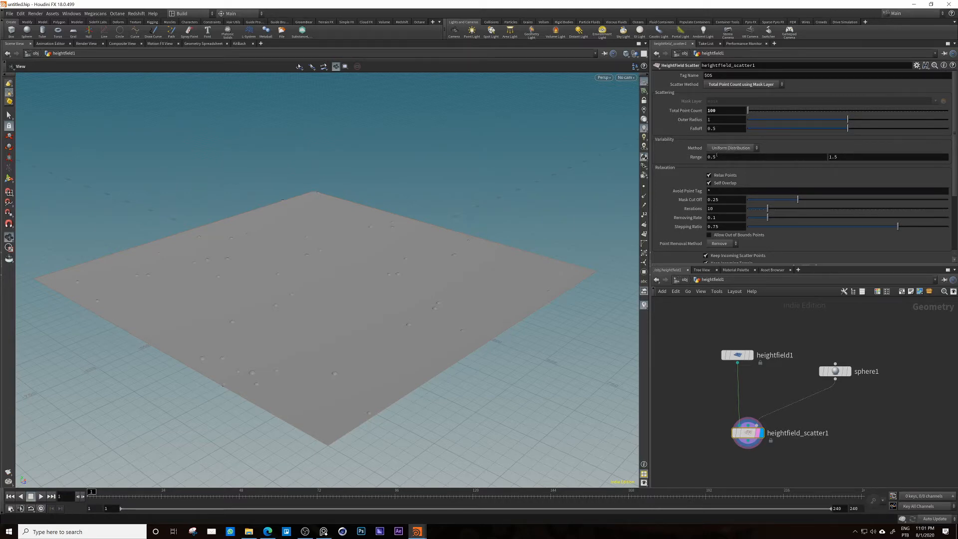
click(834, 157)
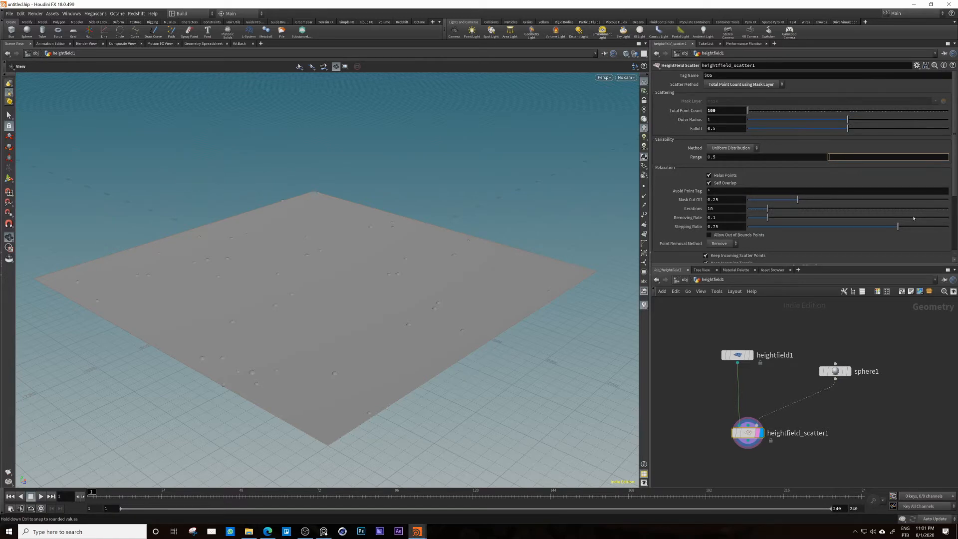
key(Return)
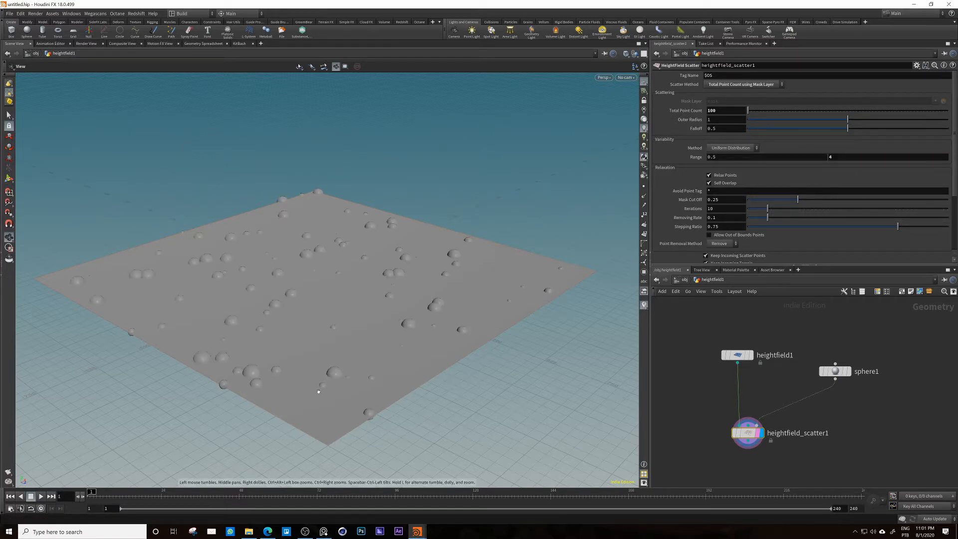
Step: Set heightfield_scatter1's total point count to 150 and its relaxation iterations to 74
click(720, 112)
text(150)
key(Return)
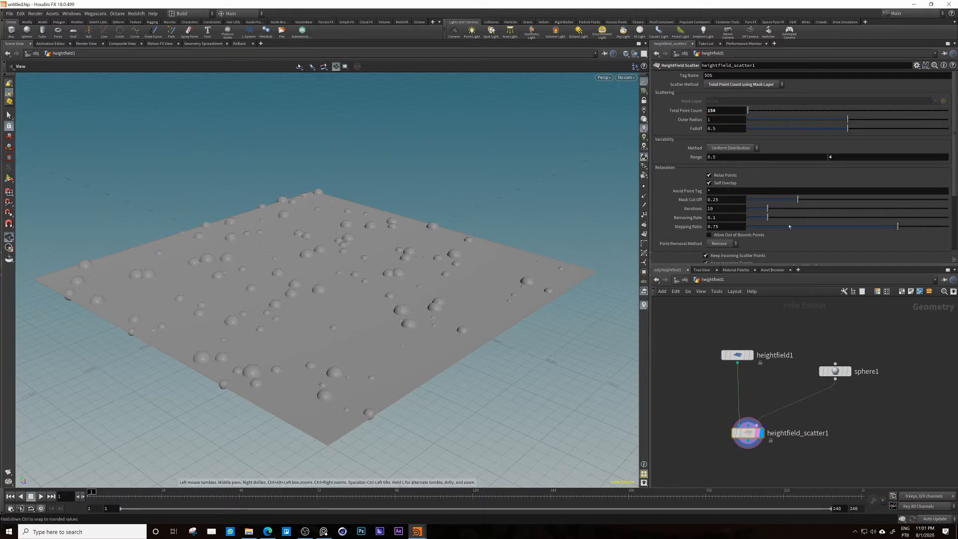
drag(767, 209, 923, 203)
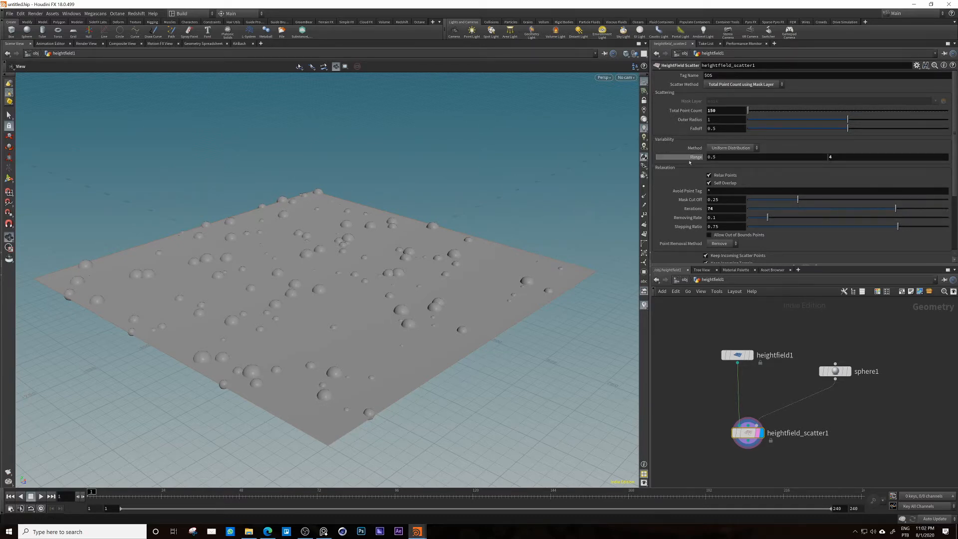
Step: Set the outer radius of the scattered points to 10
scroll(690, 152, down, 2)
scroll(690, 152, up, 2)
drag(856, 119, 942, 119)
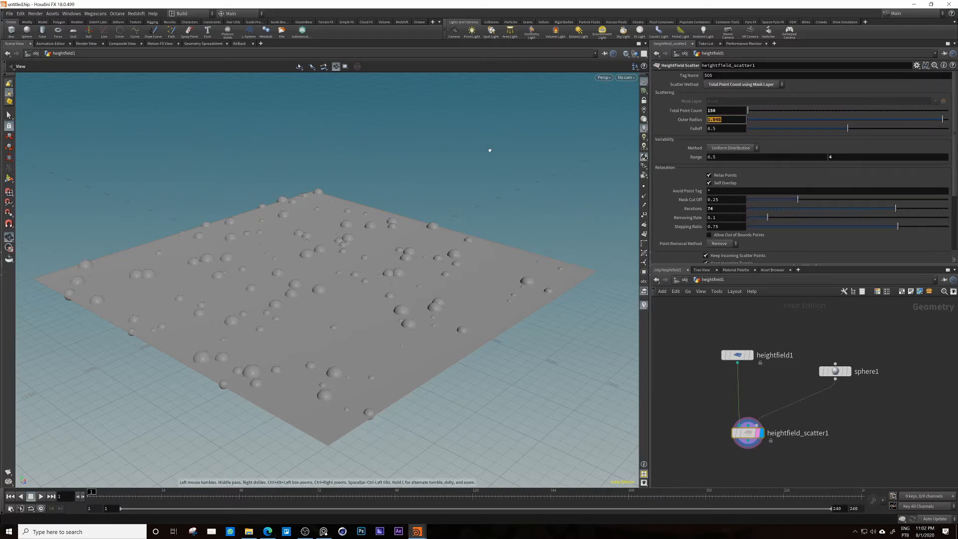
text(10)
key(Return)
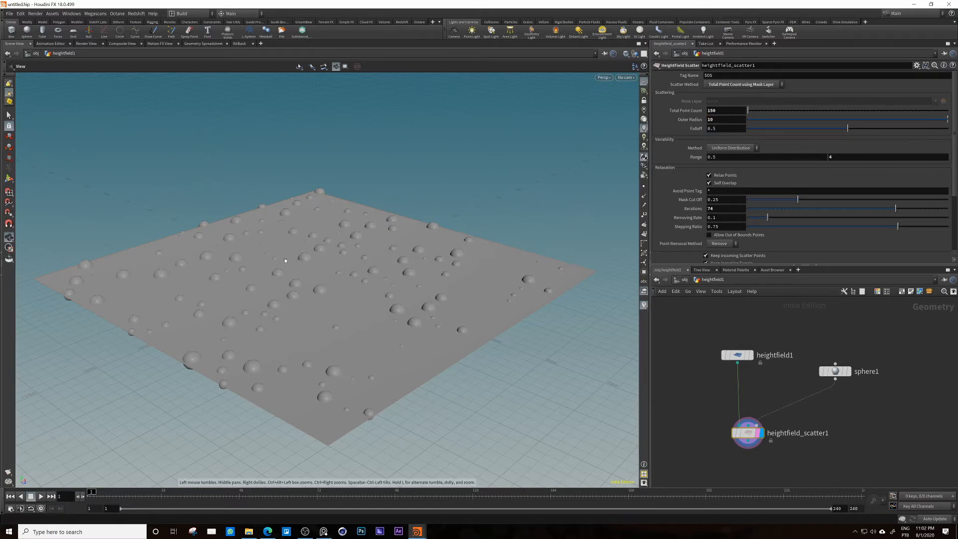
Step: Turn off Keep Incoming Terrain on the scatter node and move the node under sphere1
scroll(821, 254, down, 1)
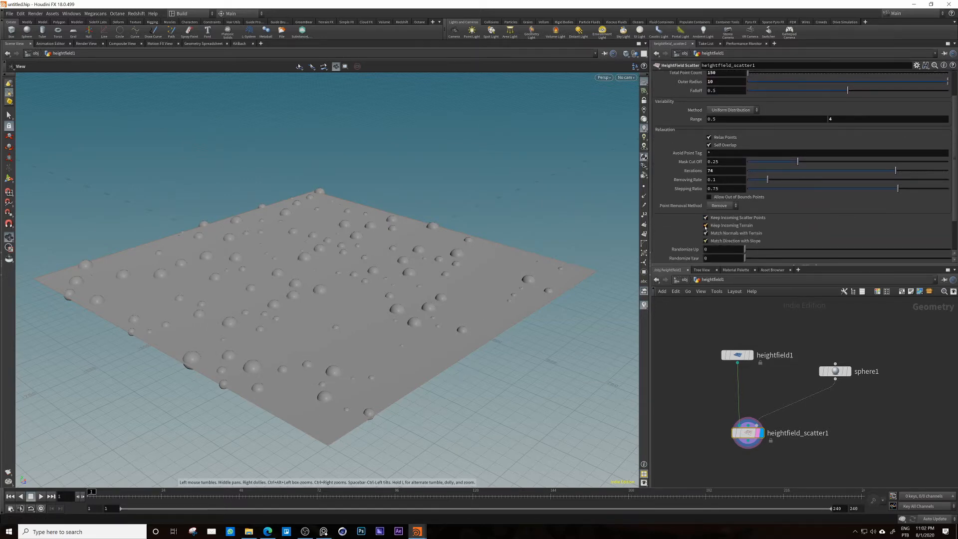
click(706, 226)
drag(748, 433, 859, 407)
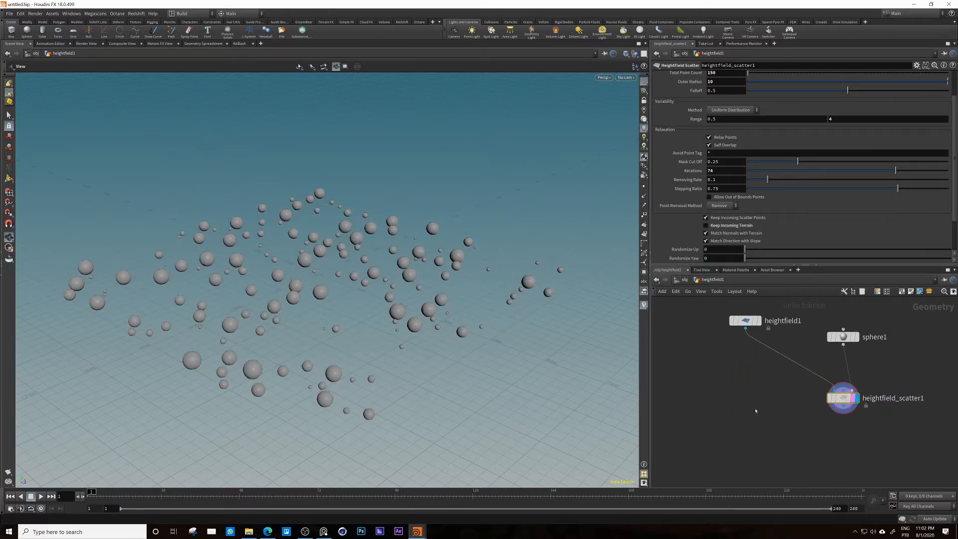
Step: Add a HeightField Mask by Object node below heightfield1 in the network
key(Tab)
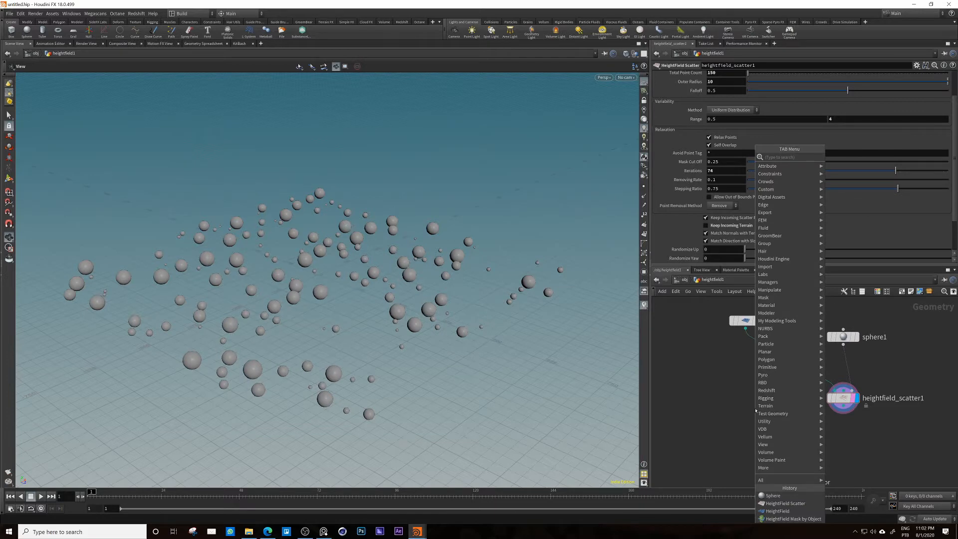
text(hfmasb)
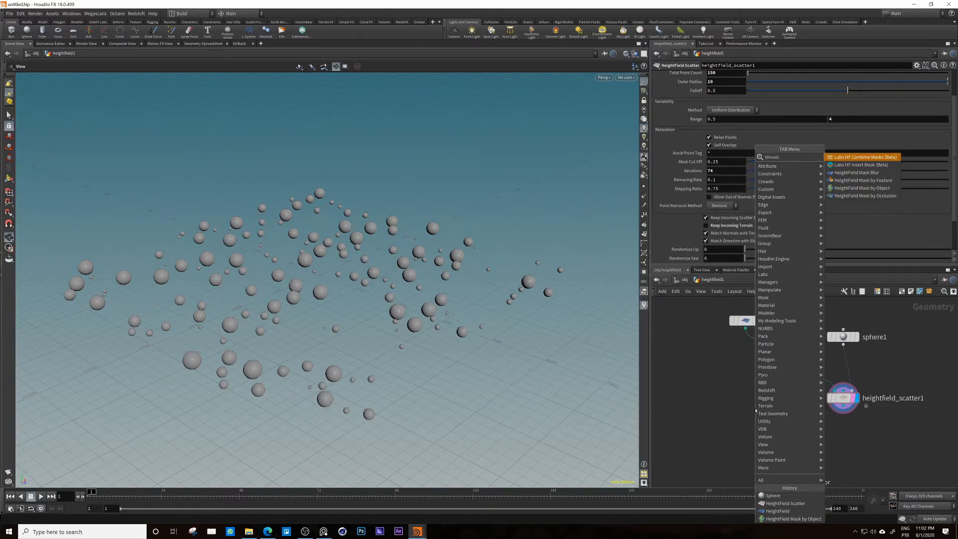
key(Down)
key(Down)
key(Down)
key(Down)
key(Return)
click(756, 430)
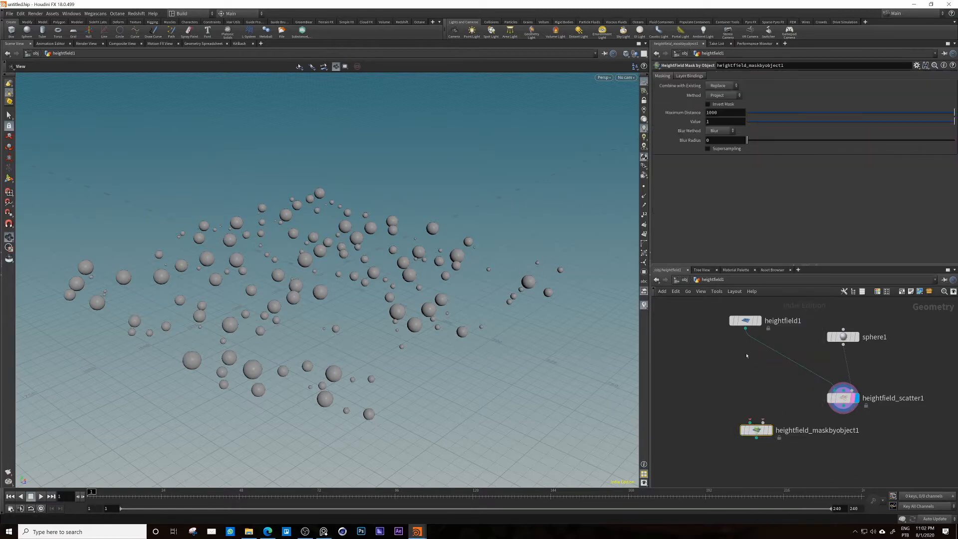
Step: Connect heightfield1 to the mask node's first input and heightfield_scatter1 to its second, and display the mask node
drag(745, 328, 756, 444)
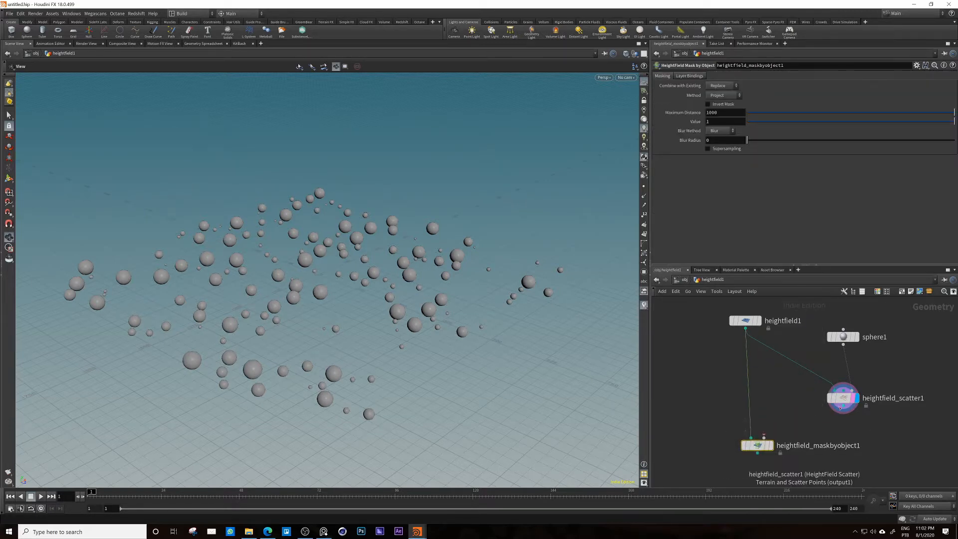
drag(839, 408, 764, 437)
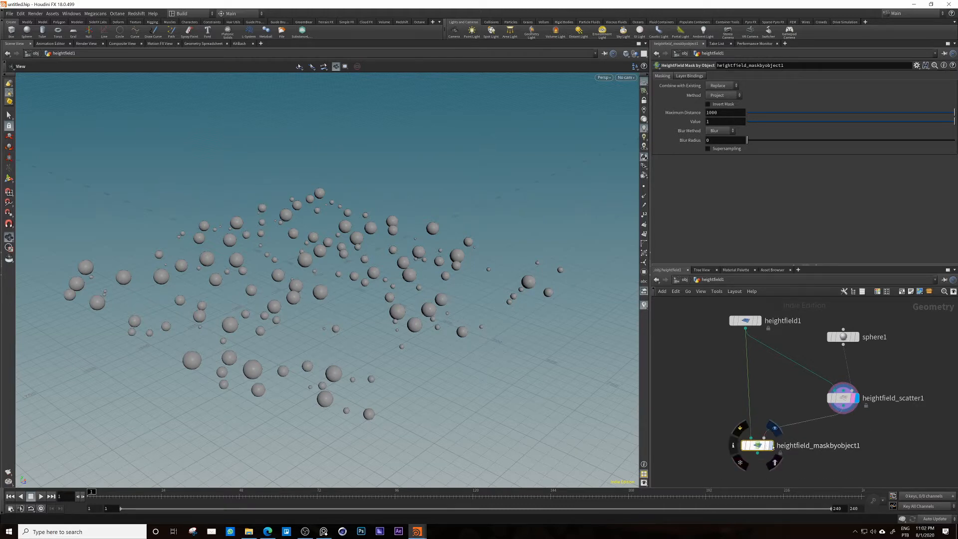
click(771, 446)
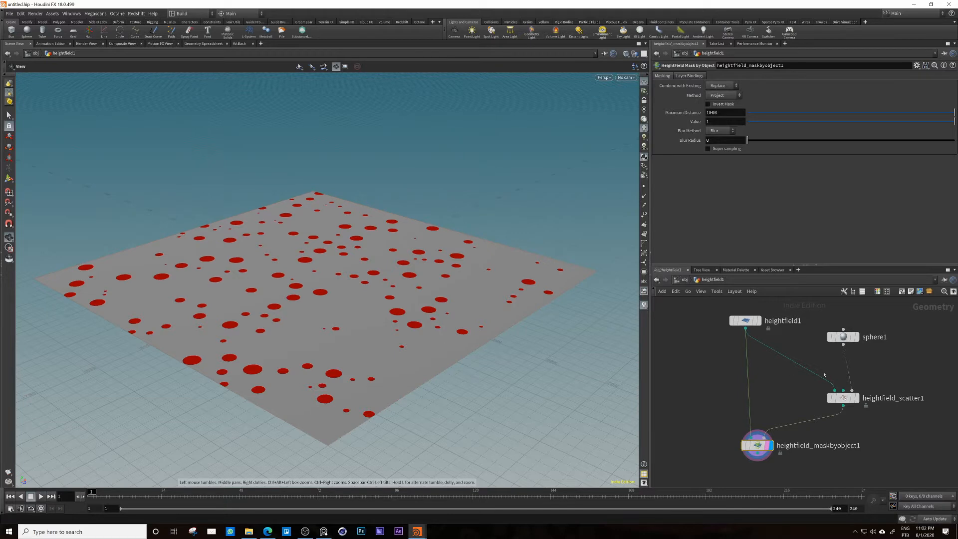
Step: Try the mask with Keep Incoming Terrain enabled on the scatter node, and turn the option off again
click(844, 398)
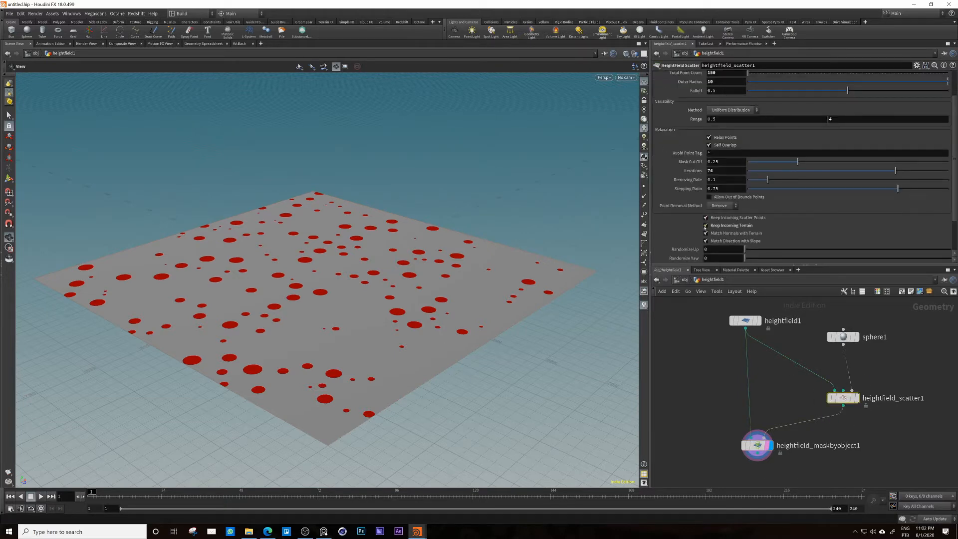
click(705, 226)
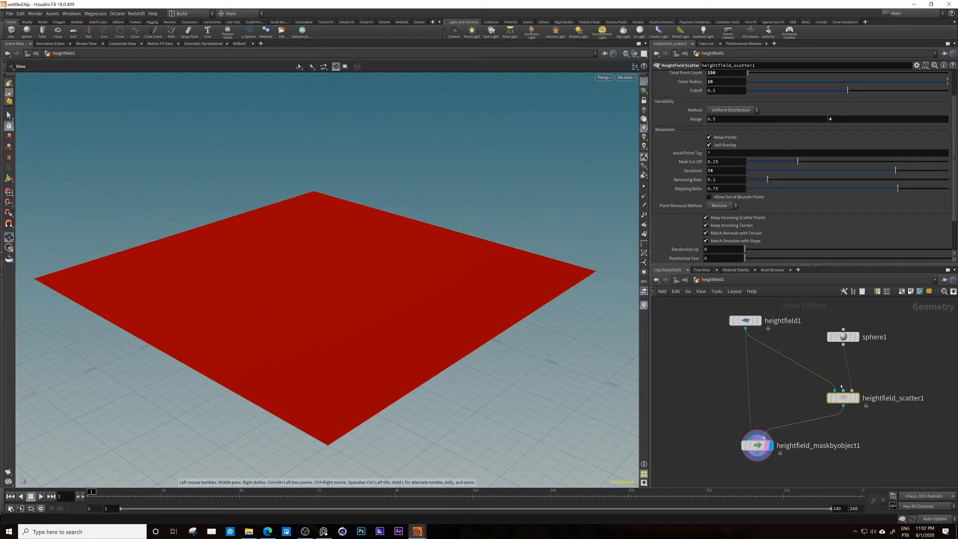
drag(845, 397, 838, 394)
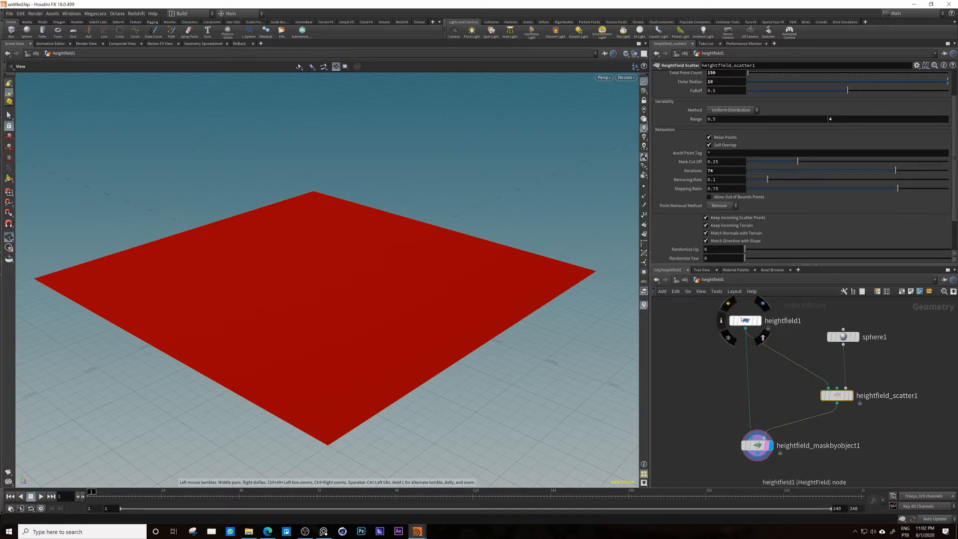
drag(745, 329, 763, 436)
drag(837, 404, 764, 435)
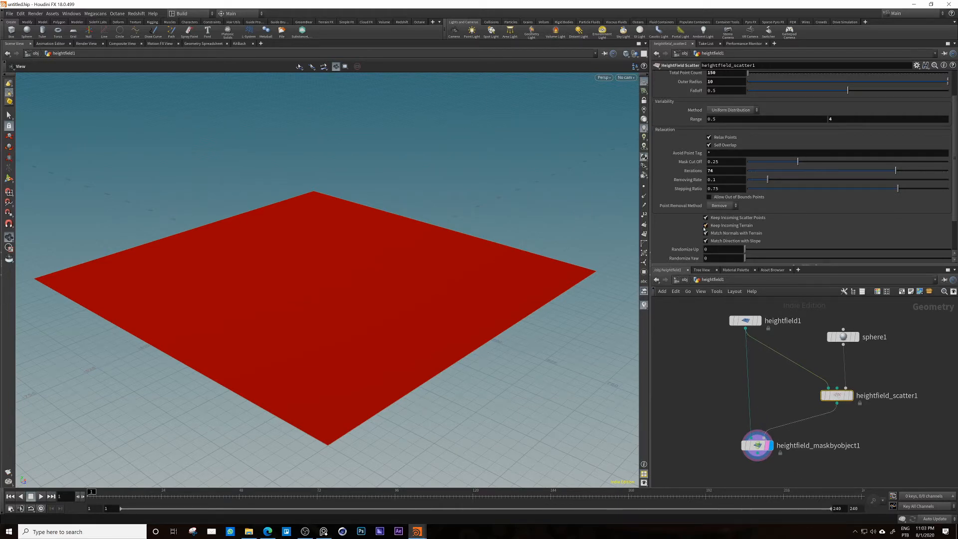
click(705, 226)
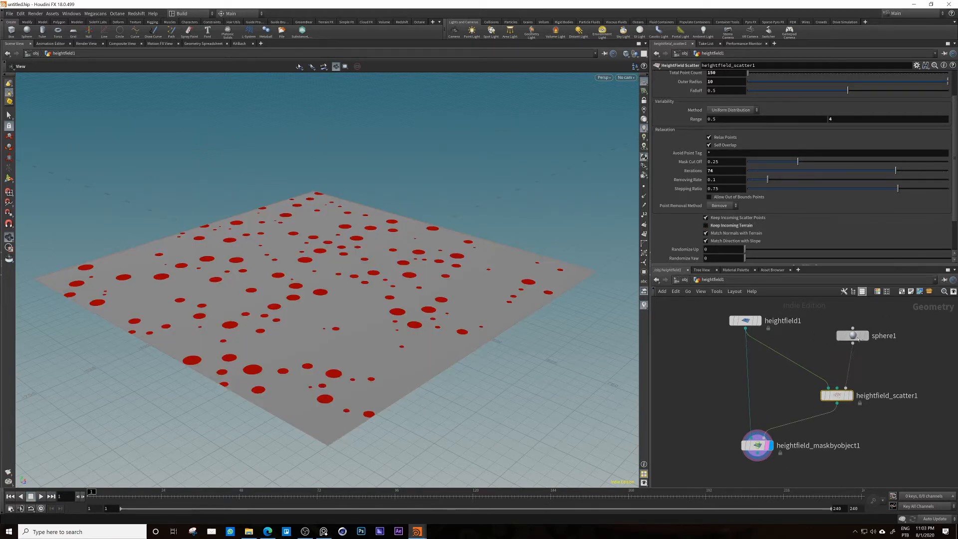
Step: Review the scatter and sphere1 settings, including the sphere's primitive types, and inspect the circular mask on the heightfield from several viewpoints
scroll(893, 335, up, 2)
scroll(892, 337, down, 2)
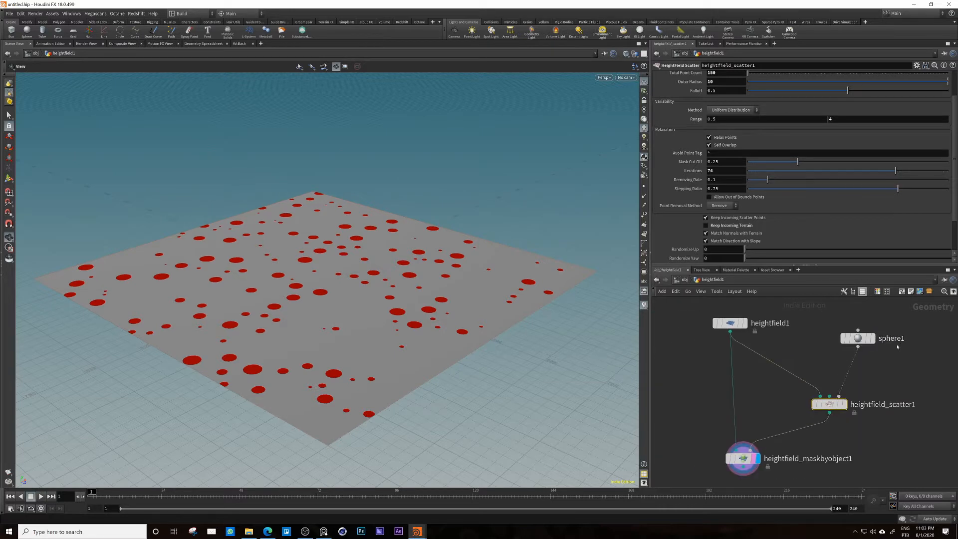
scroll(802, 214, up, 3)
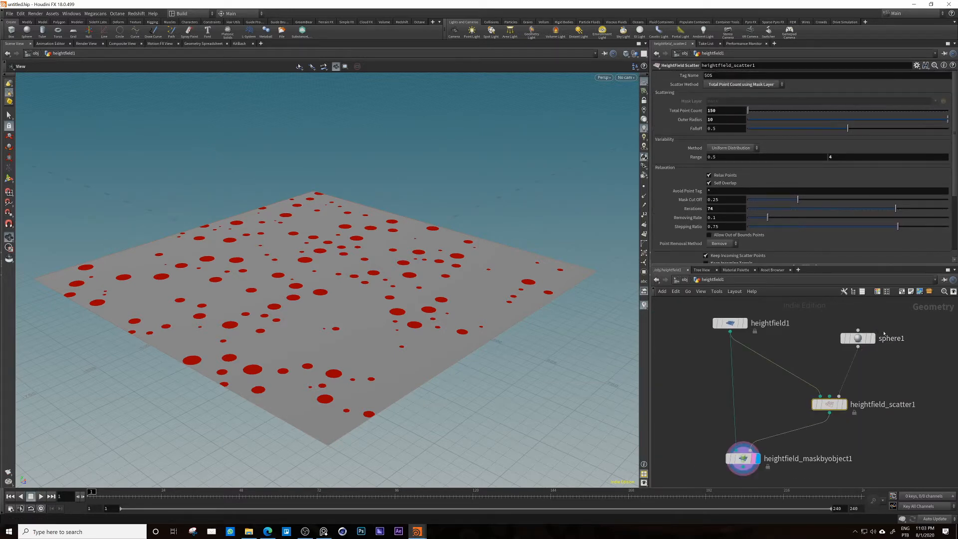
click(867, 338)
click(720, 76)
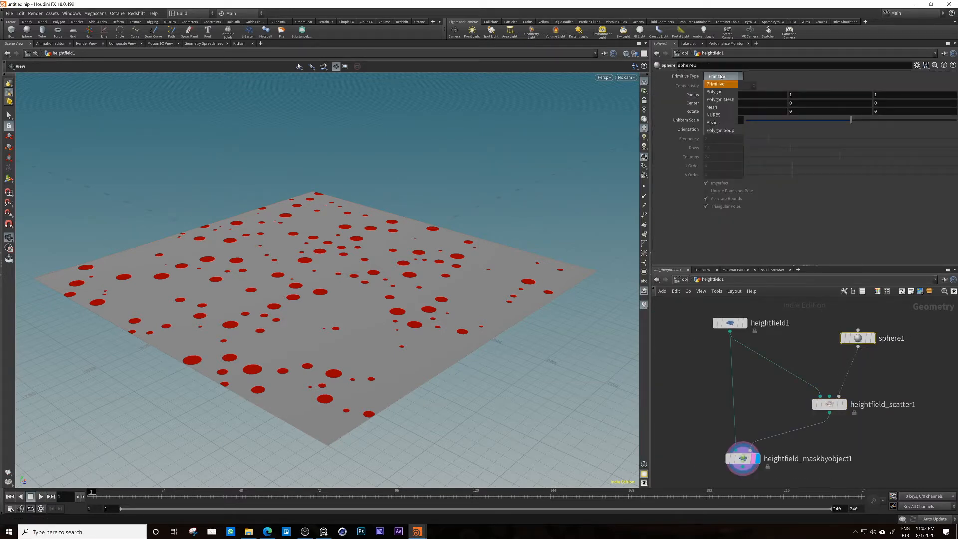
click(720, 76)
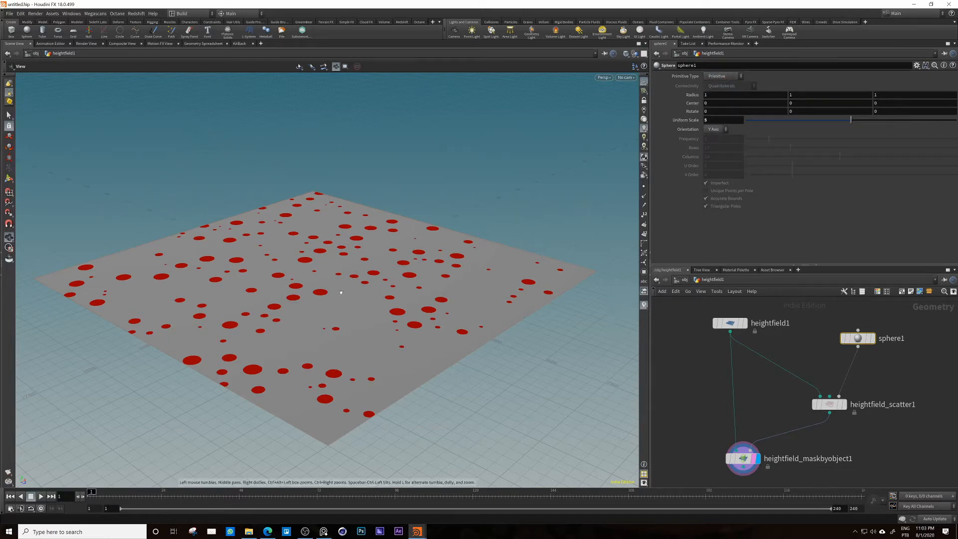
drag(340, 287, 355, 254)
scroll(316, 294, up, 5)
scroll(374, 316, up, 4)
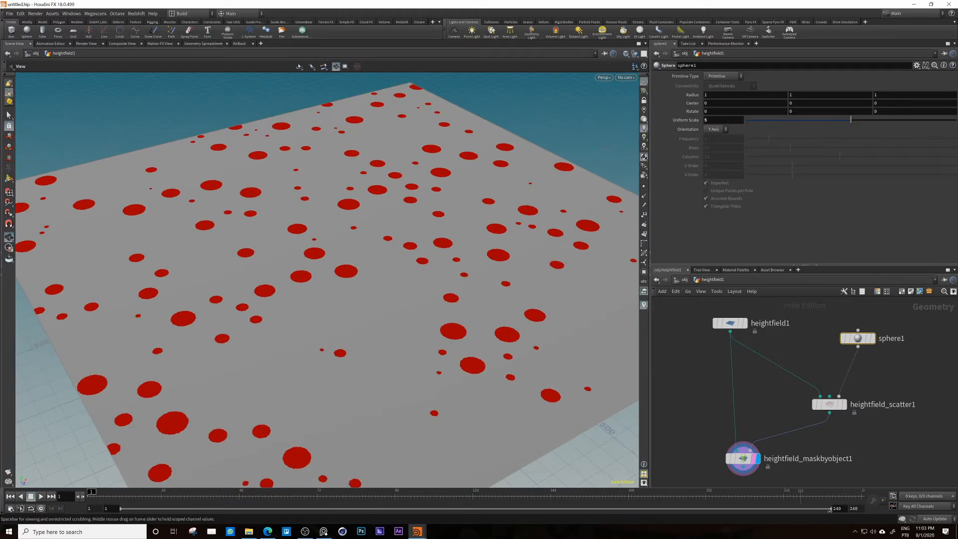
middle_drag(868, 447, 857, 385)
drag(397, 396, 400, 365)
scroll(400, 366, down, 3)
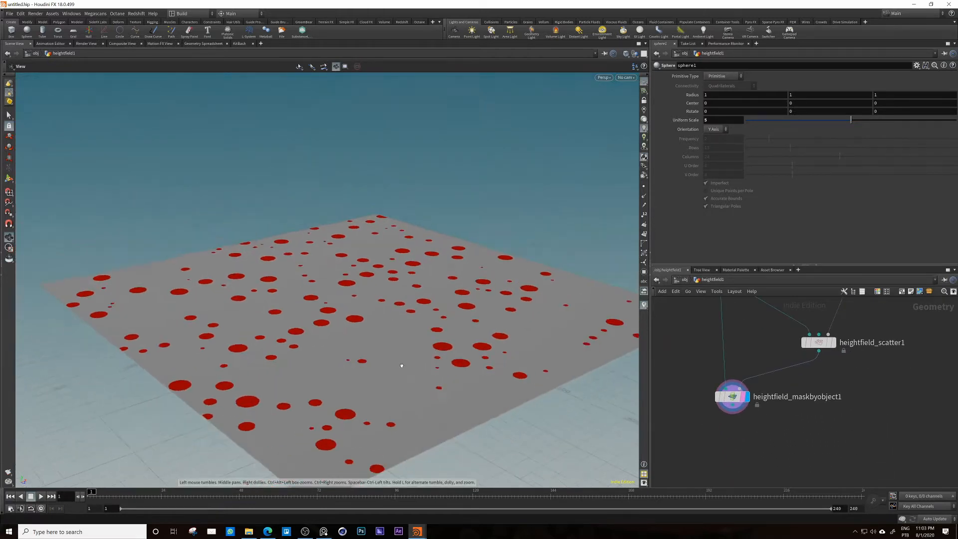
middle_drag(399, 366, 350, 344)
Step: Enable Invert Mask on the heightfield_maskbyobject1 node and soften the circle edges with a Blur Radius of 10.7
click(733, 397)
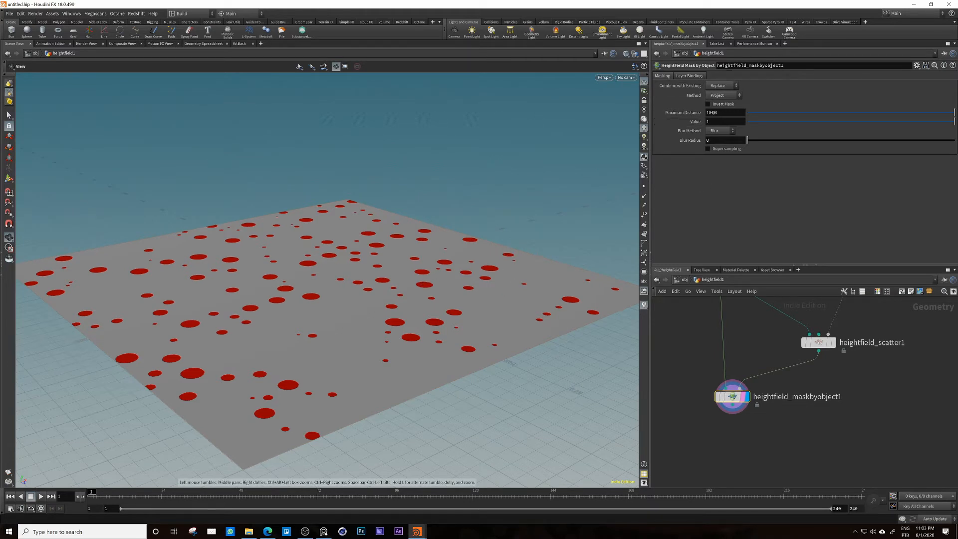
click(708, 105)
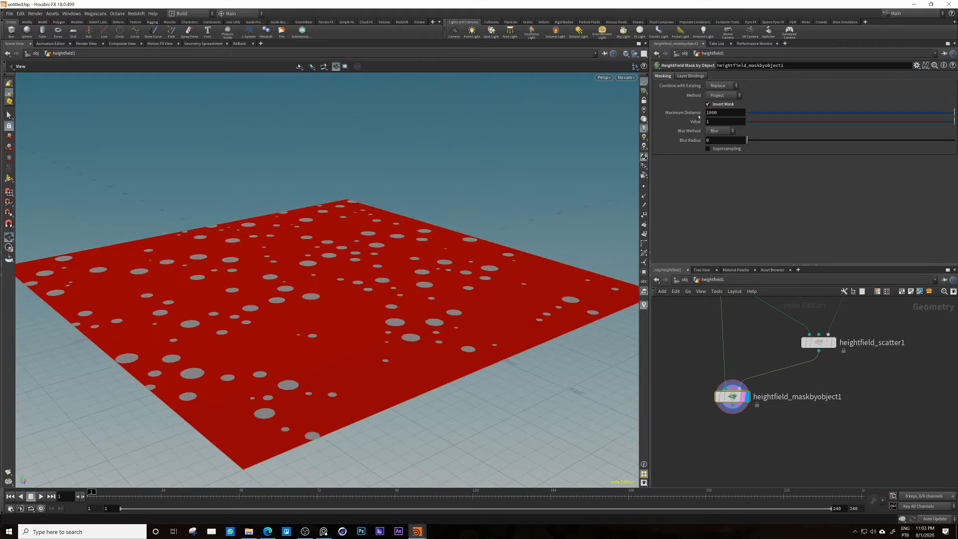
scroll(587, 241, up, 10)
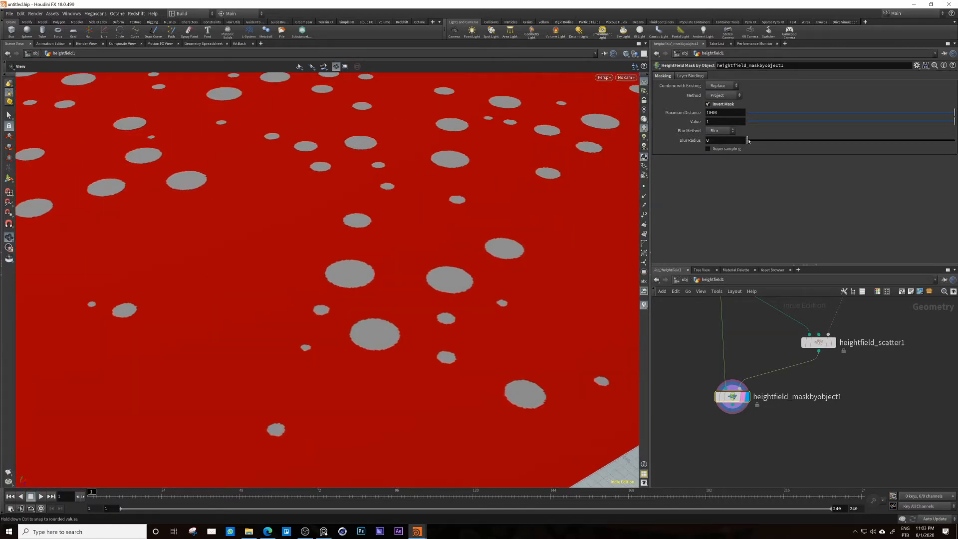
drag(749, 141, 764, 141)
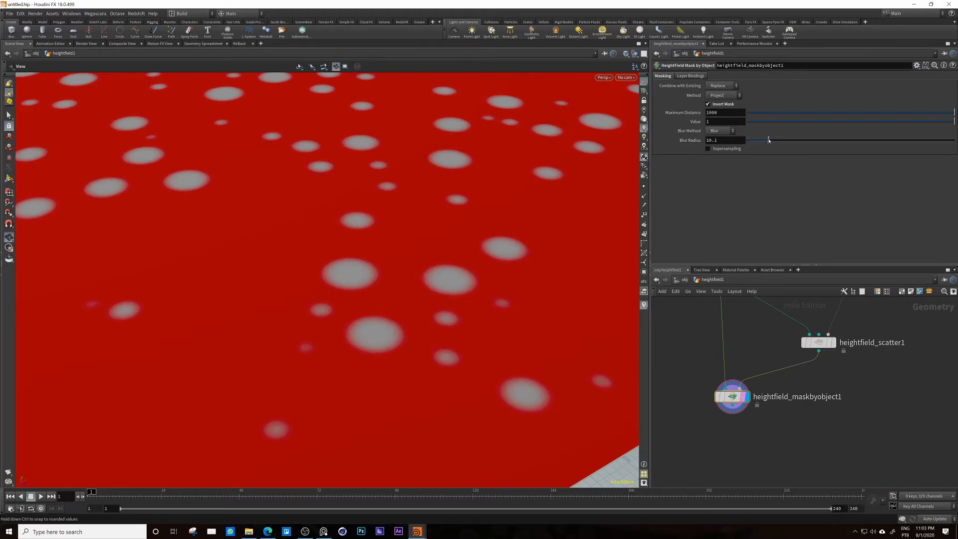
scroll(296, 306, down, 8)
drag(286, 321, 325, 323)
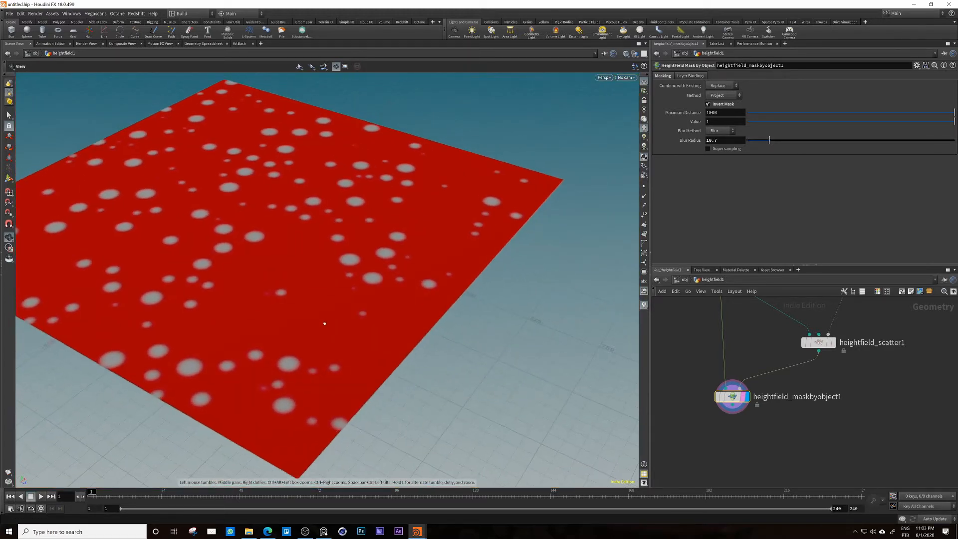
scroll(364, 269, up, 5)
drag(364, 269, 337, 265)
Step: Add a HeightField Noise node below heightfield_maskbyobject1, feed the mask node into both of its inputs, and display the noise node
middle_drag(735, 417, 744, 413)
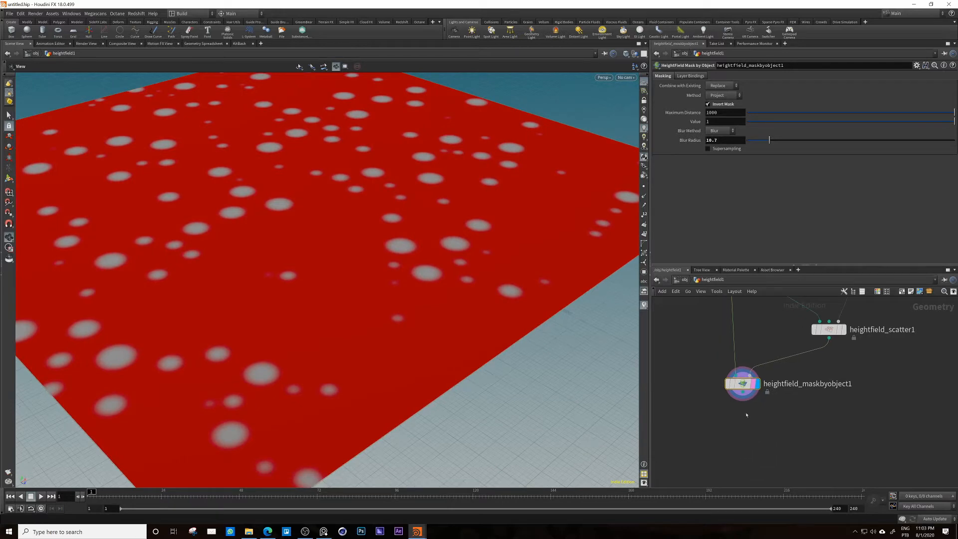
key(Tab)
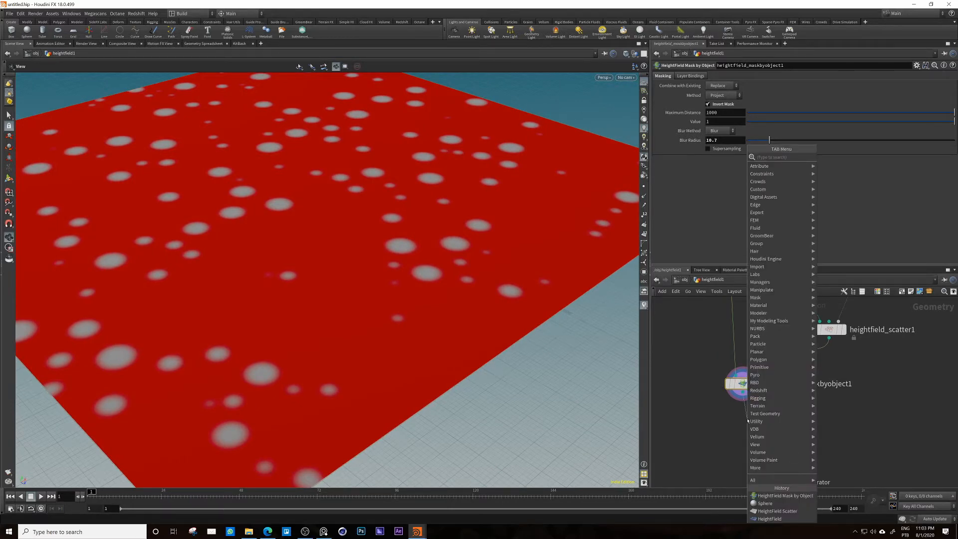
text(hfn)
key(Return)
click(747, 422)
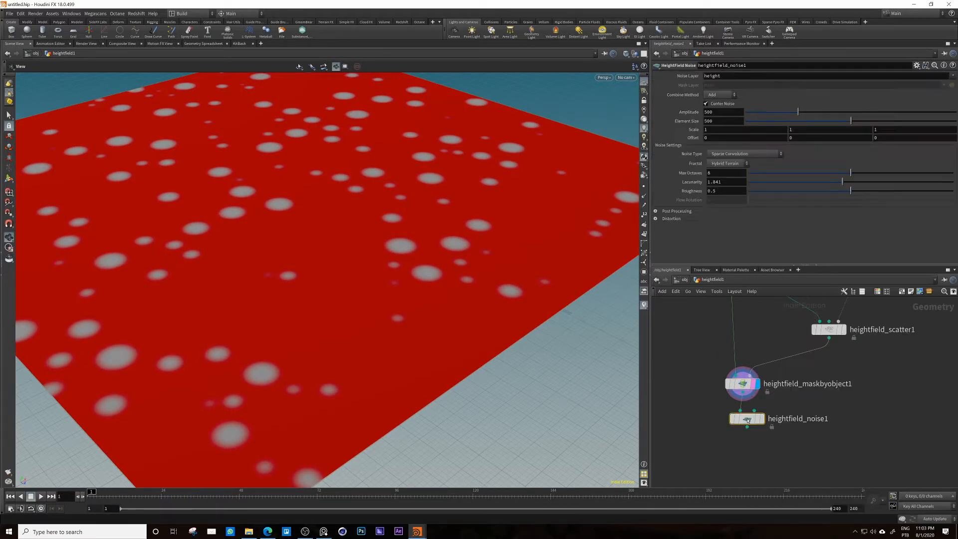
drag(743, 392, 754, 437)
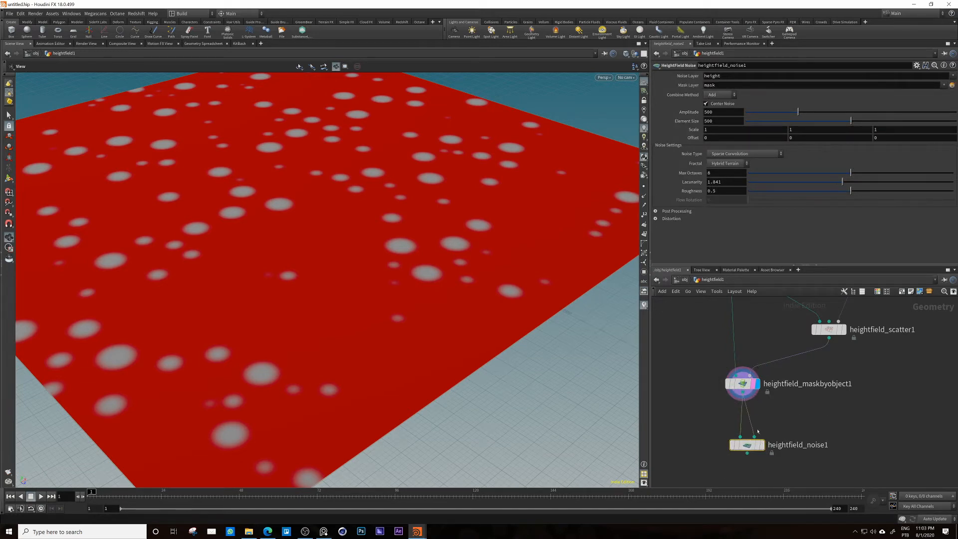
click(760, 446)
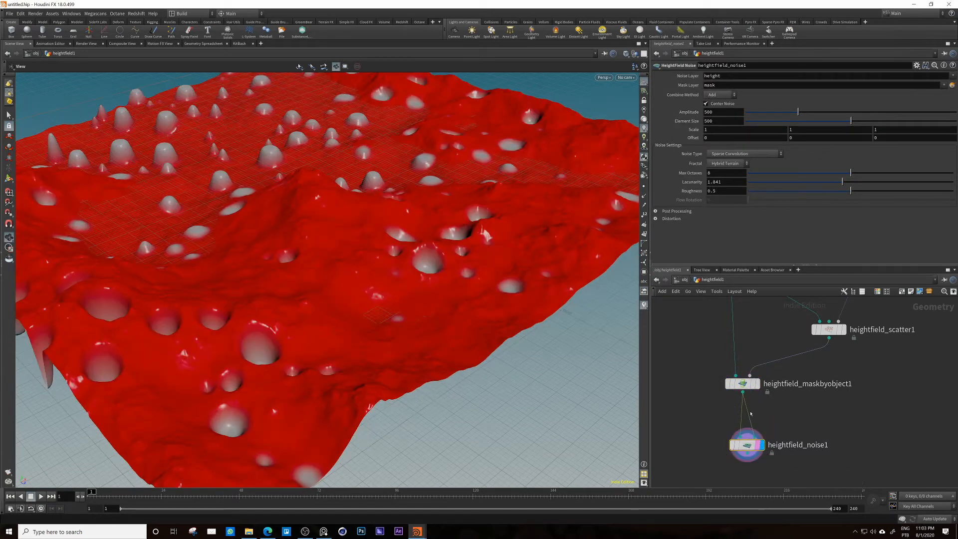
Step: Turn off Center Noise on heightfield_noise1, and set the Element Size to 36 and the Amplitude to 0.32
click(705, 103)
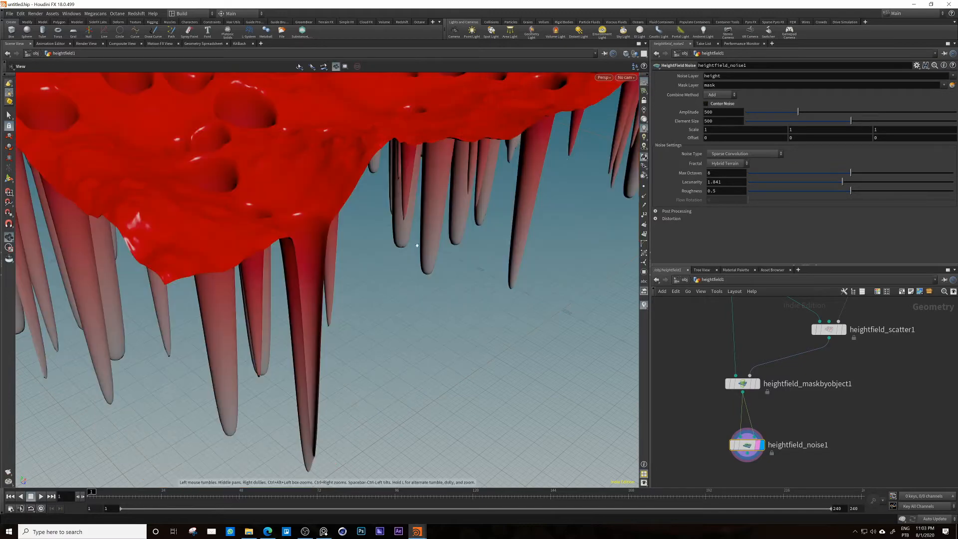
drag(796, 111, 745, 119)
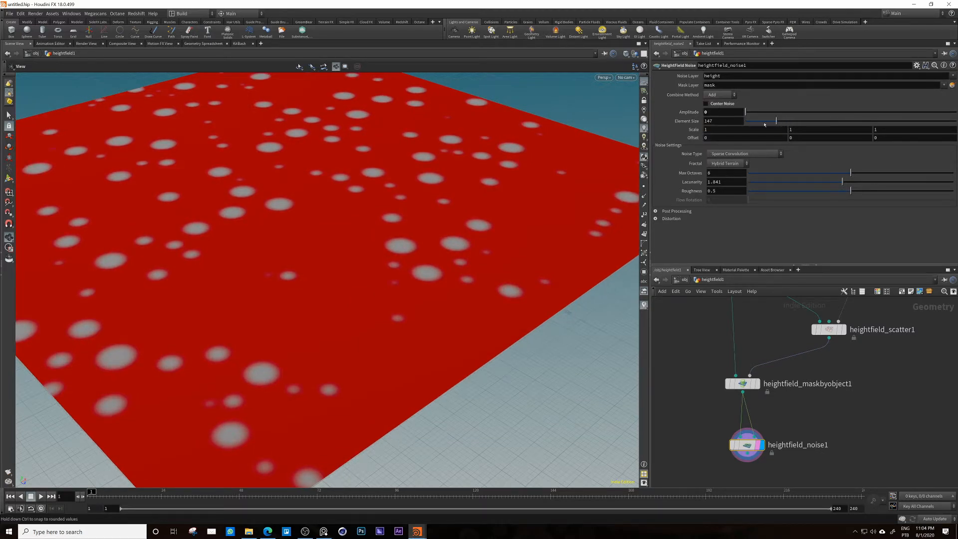
middle_drag(706, 114, 706, 121)
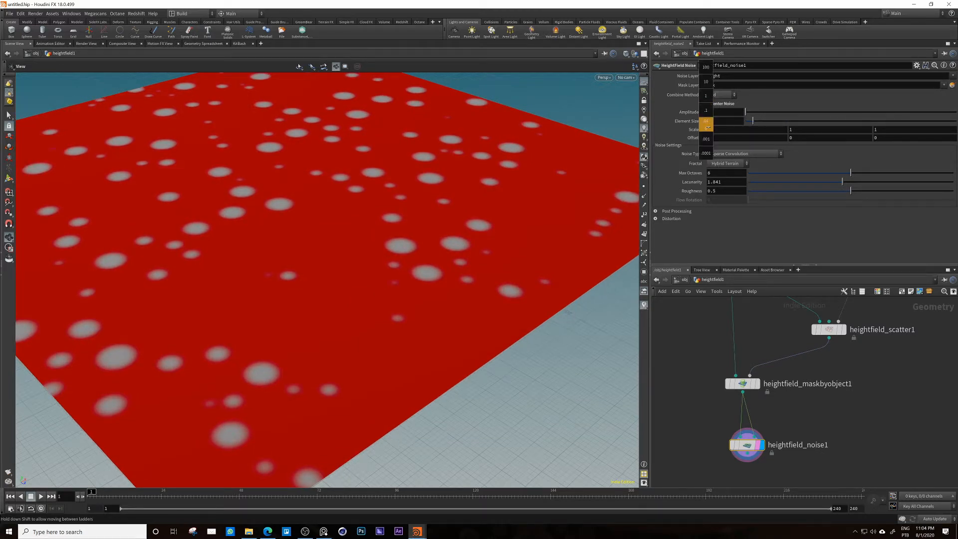
middle_drag(806, 120, 809, 120)
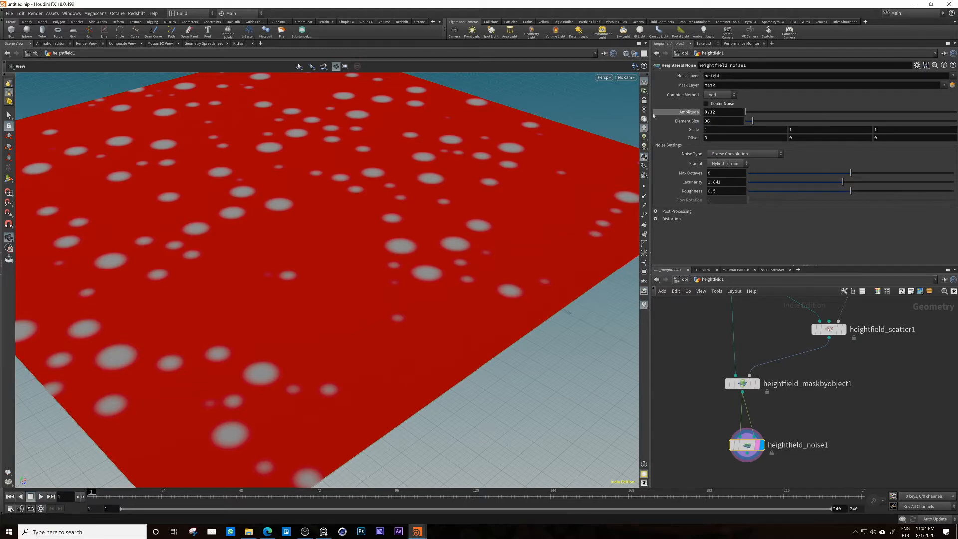
Step: Try a negative noise Amplitude of -10.18 and inspect the masked circles up close
mouse_move(719, 112)
middle_down()
mouse_move(723, 129)
mouse_move(720, 109)
middle_up()
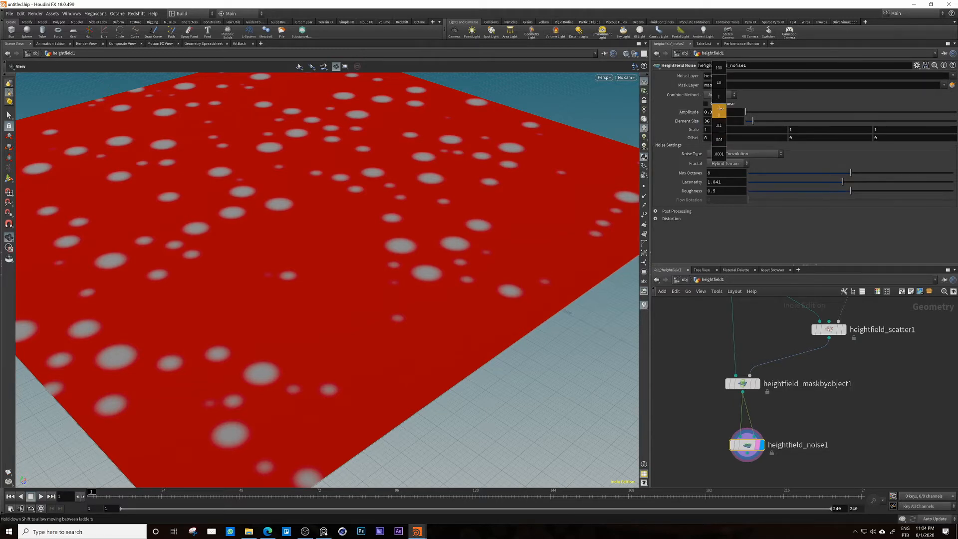
middle_drag(807, 103, 320, 109)
drag(492, 324, 481, 260)
right_drag(480, 261, 394, 279)
drag(319, 429, 299, 398)
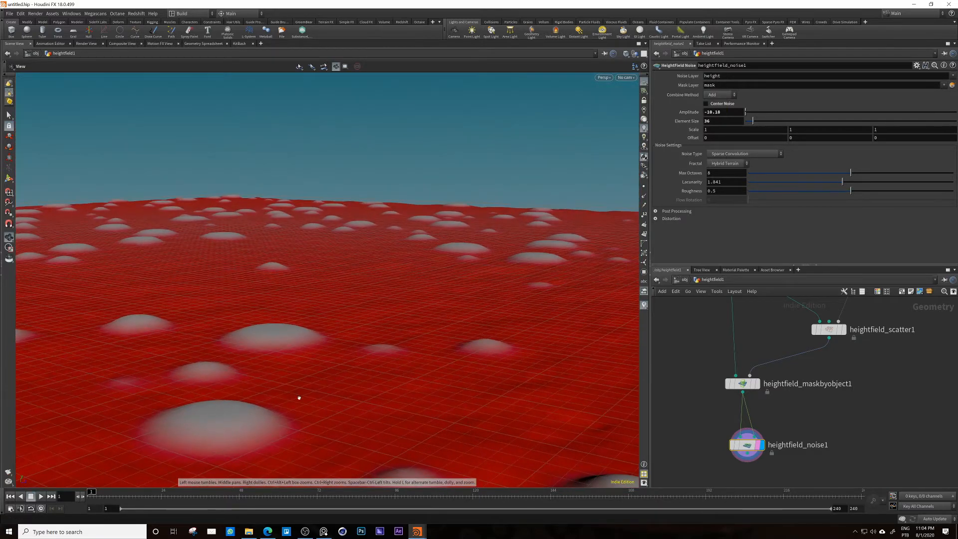
right_drag(300, 397, 359, 374)
Step: Set the noise Amplitude to 10 after trying 17 and checking the craters from several angles
drag(747, 114, 748, 112)
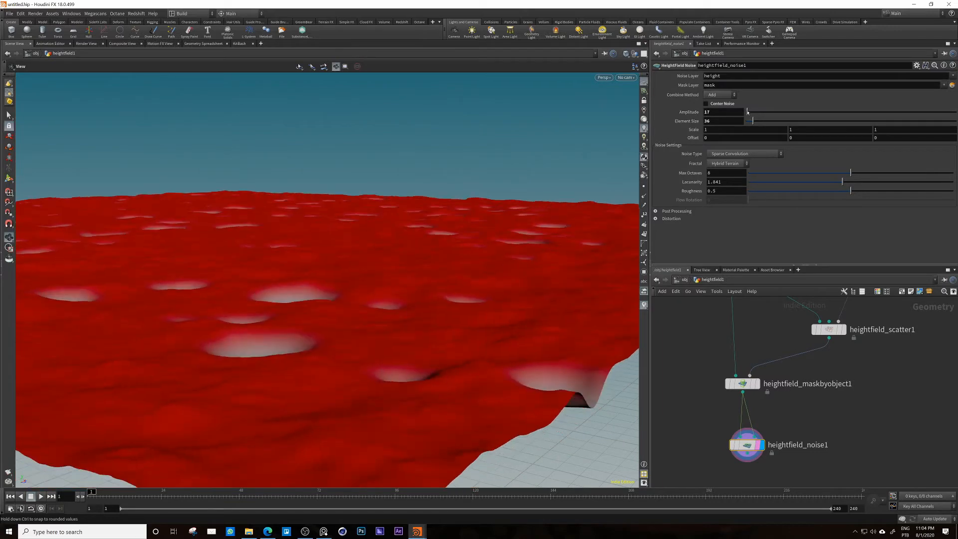
drag(421, 335, 356, 334)
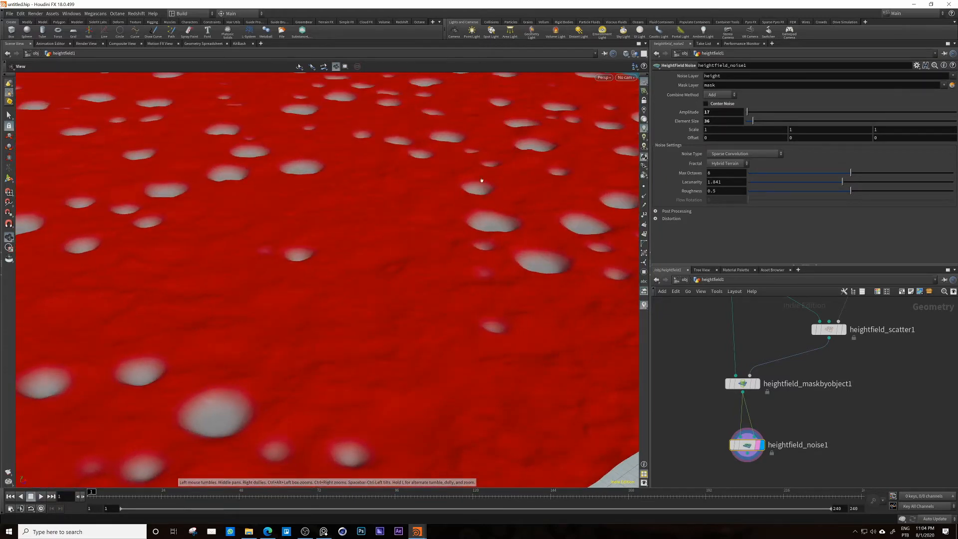
drag(377, 228, 381, 323)
double_click(715, 113)
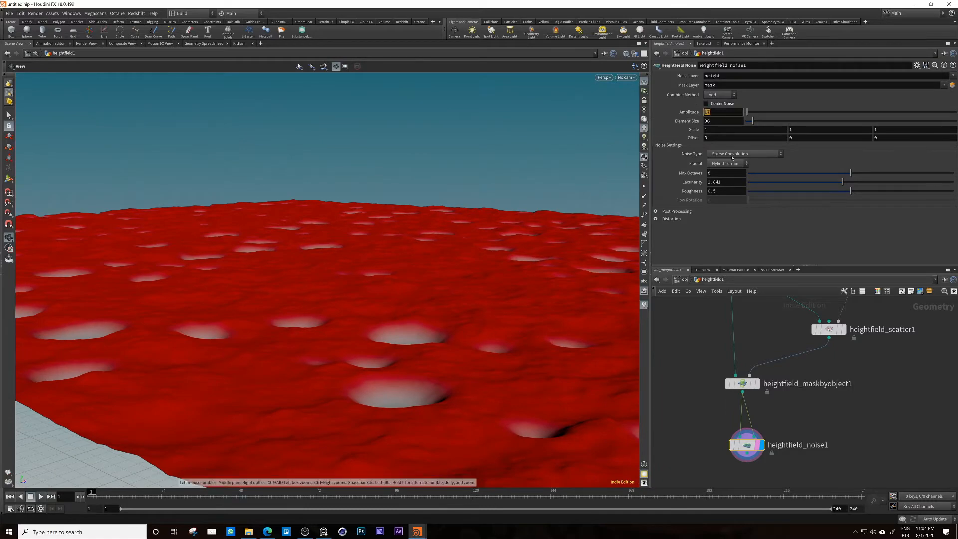
drag(464, 384, 341, 300)
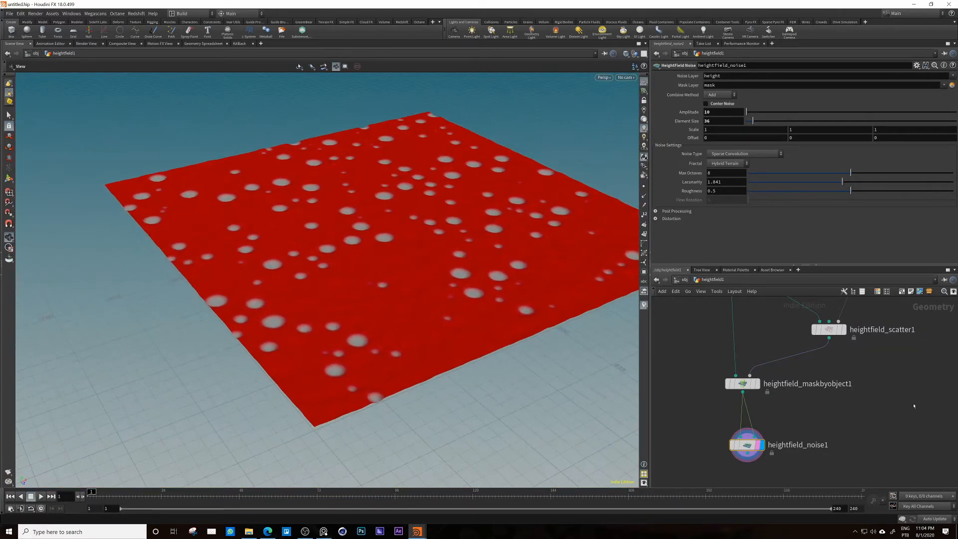
Step: Review the sphere1 settings and the node chain, and inspect the cratered heightfield from several viewpoints
scroll(891, 380, down, 4)
middle_drag(905, 378, 867, 415)
scroll(847, 376, up, 6)
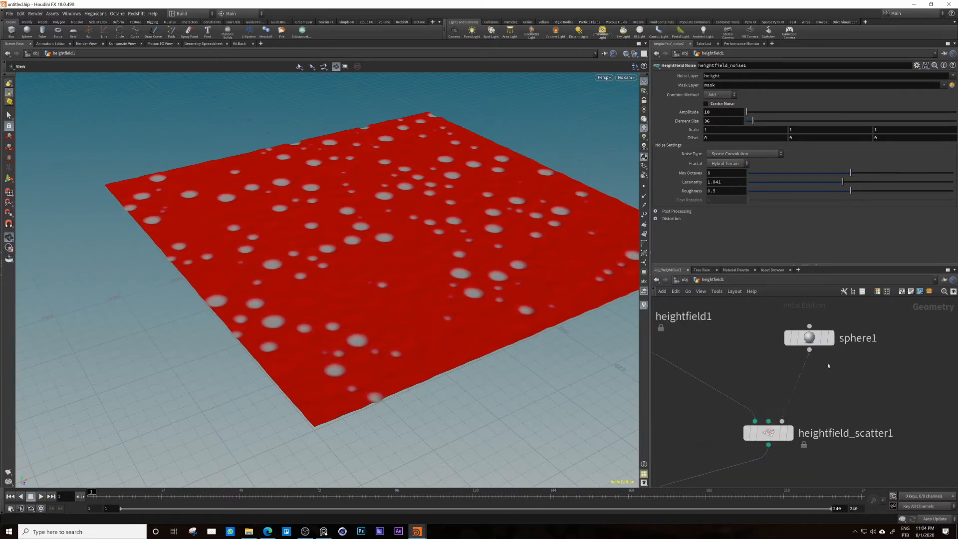
click(807, 341)
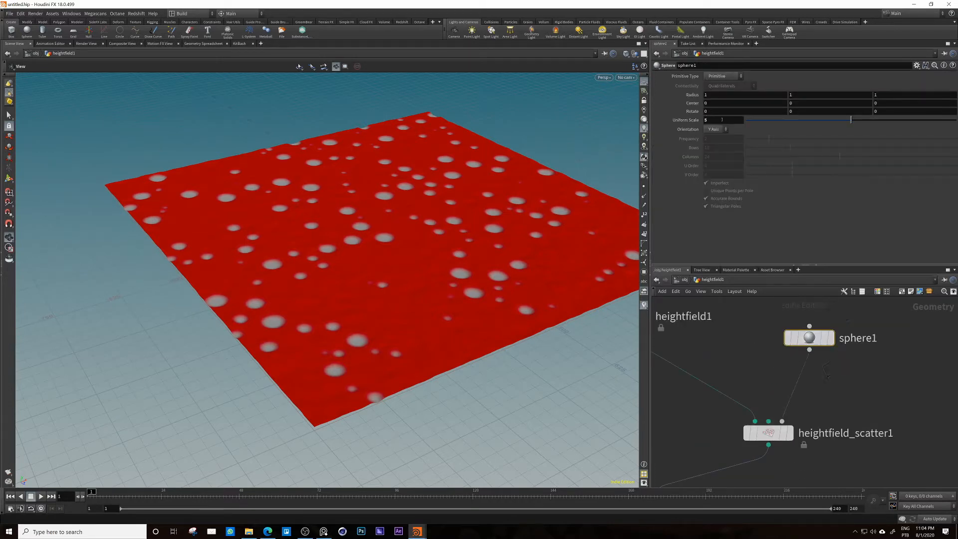
middle_drag(845, 461, 829, 360)
scroll(829, 361, down, 4)
middle_drag(758, 440, 763, 389)
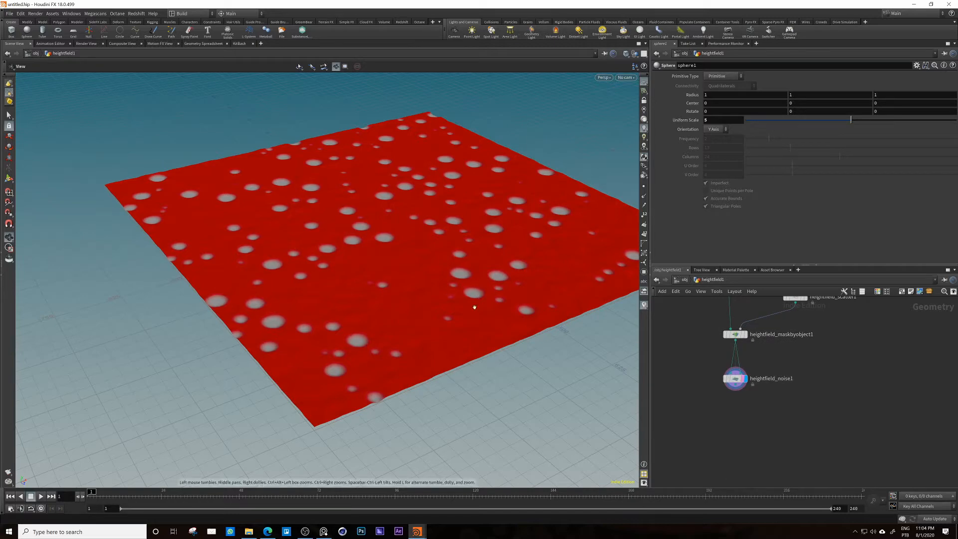
right_drag(485, 293, 421, 320)
drag(421, 320, 442, 361)
right_drag(443, 317, 250, 351)
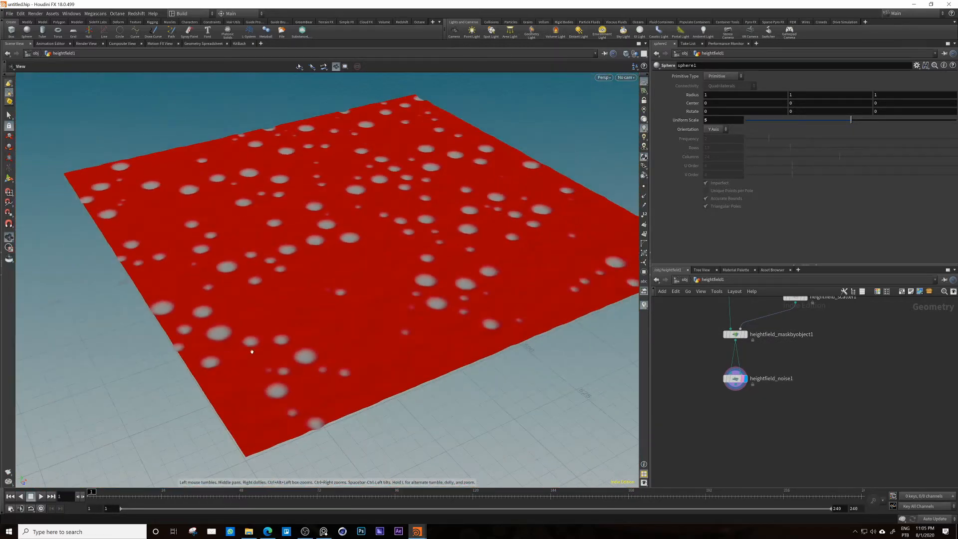
drag(250, 351, 335, 330)
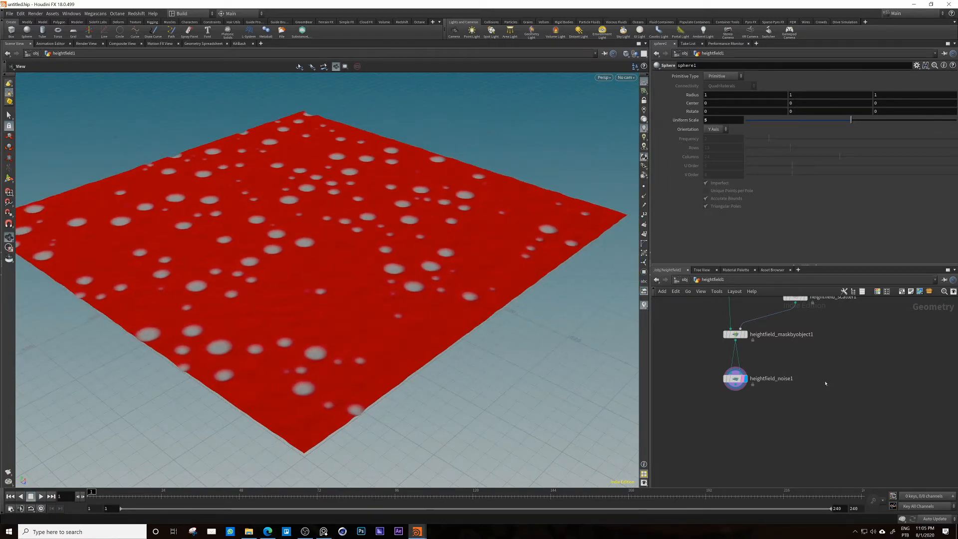
Step: Add a Torus node to the network, beside heightfield_noise1
key(Tab)
text(tor)
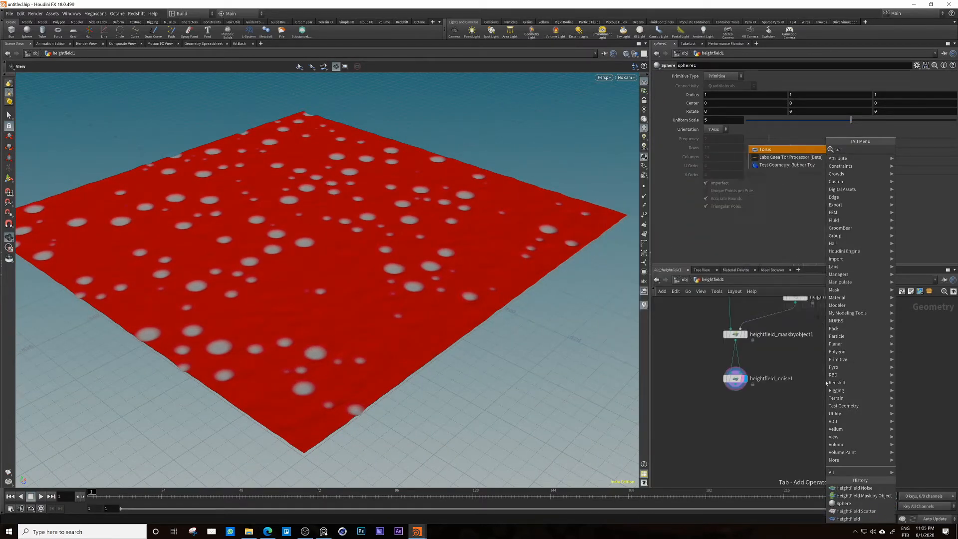
key(Return)
click(825, 381)
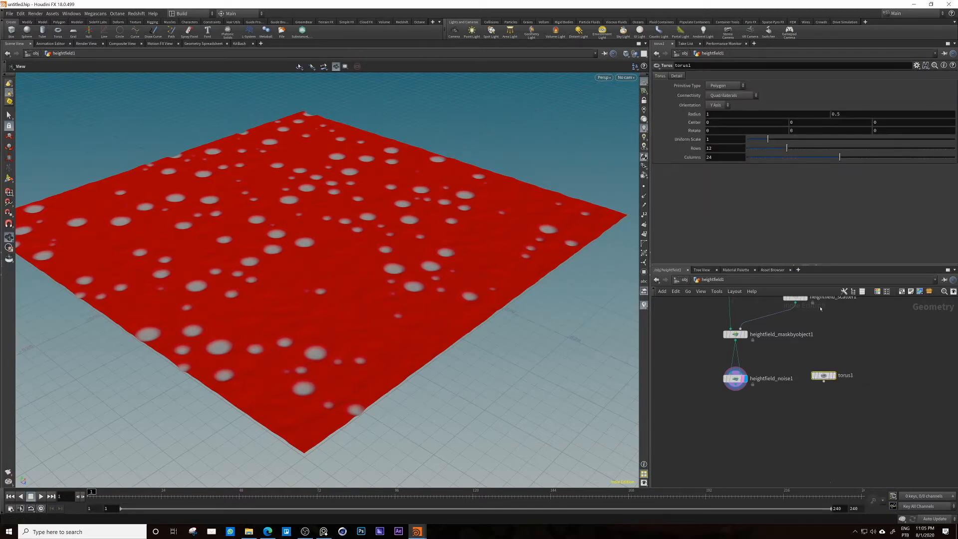
Step: Display torus1, move it beside sphere1 in the network, and show sphere1 as a template for size comparison
middle_drag(821, 308, 803, 365)
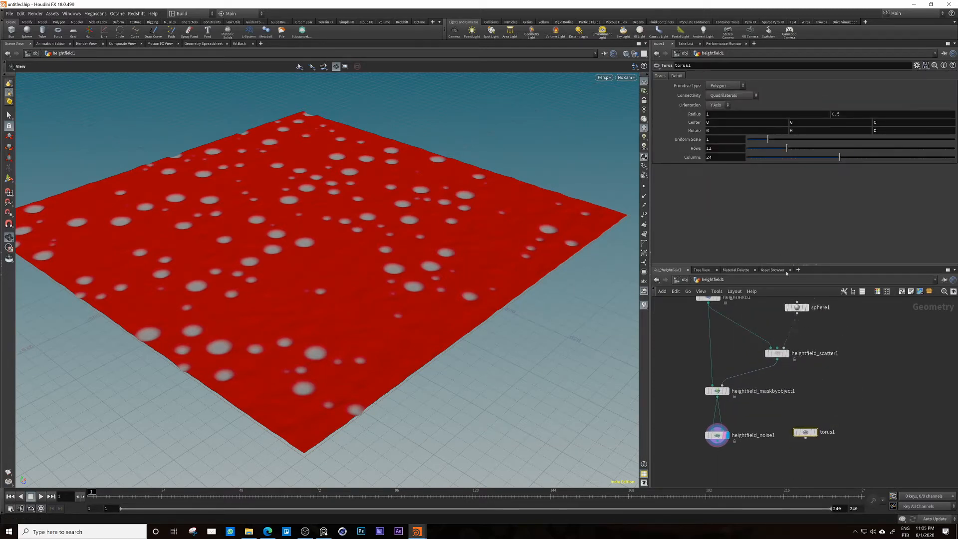
click(798, 307)
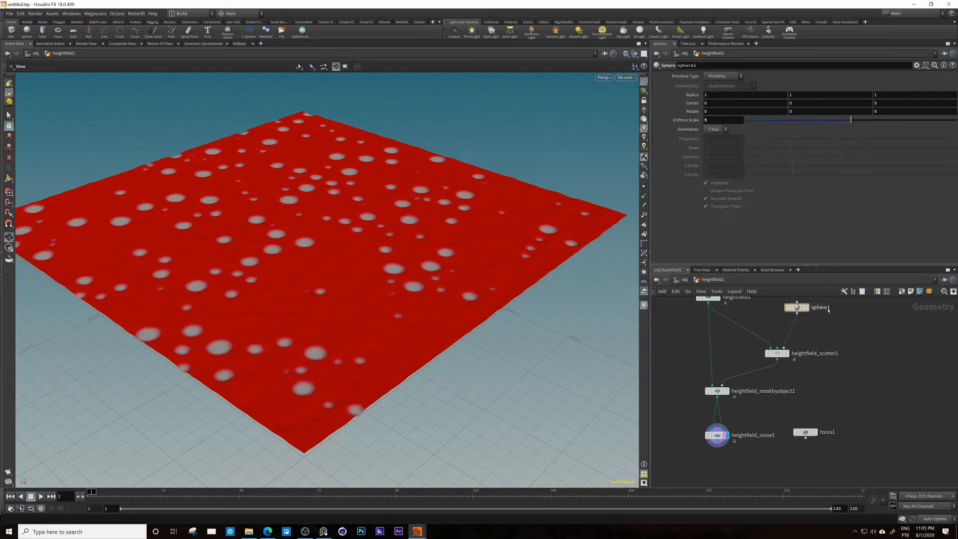
click(806, 432)
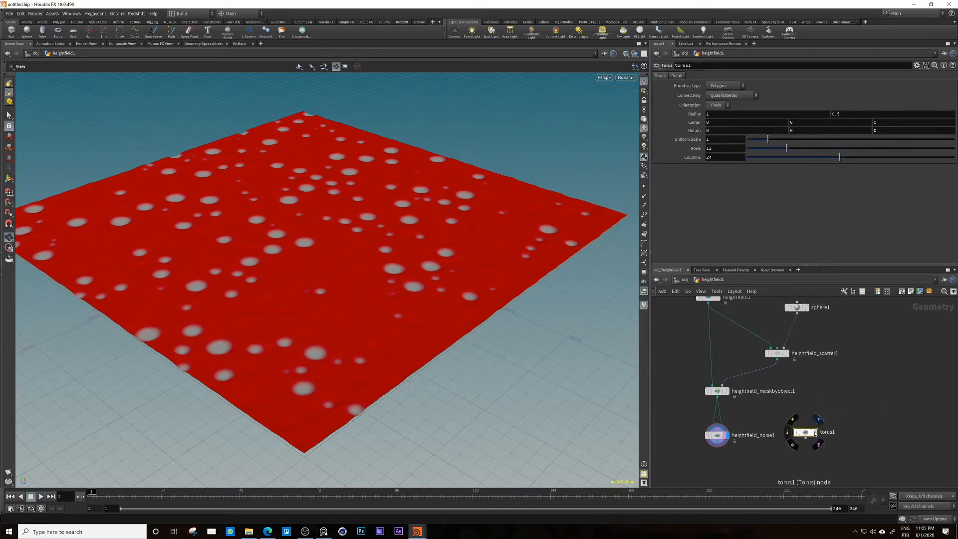
click(815, 434)
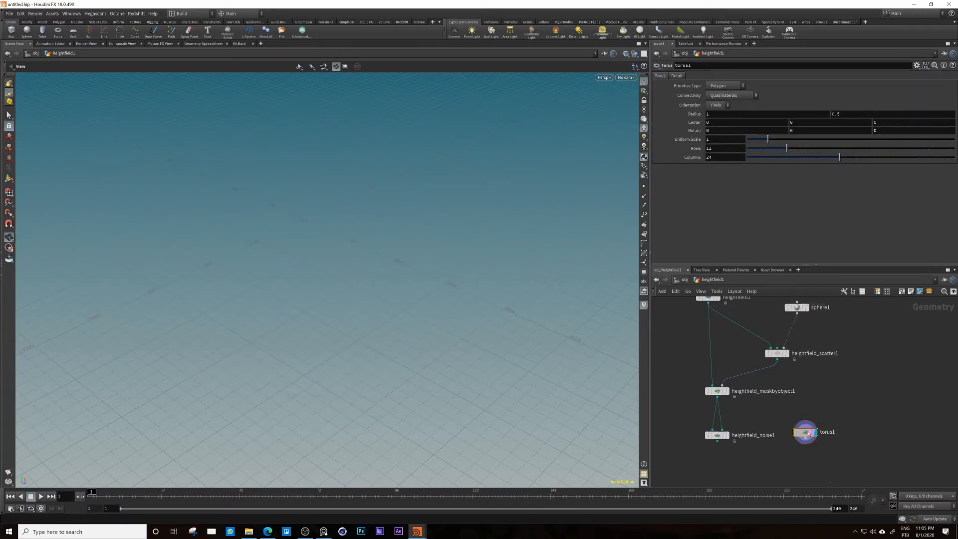
drag(807, 432, 890, 328)
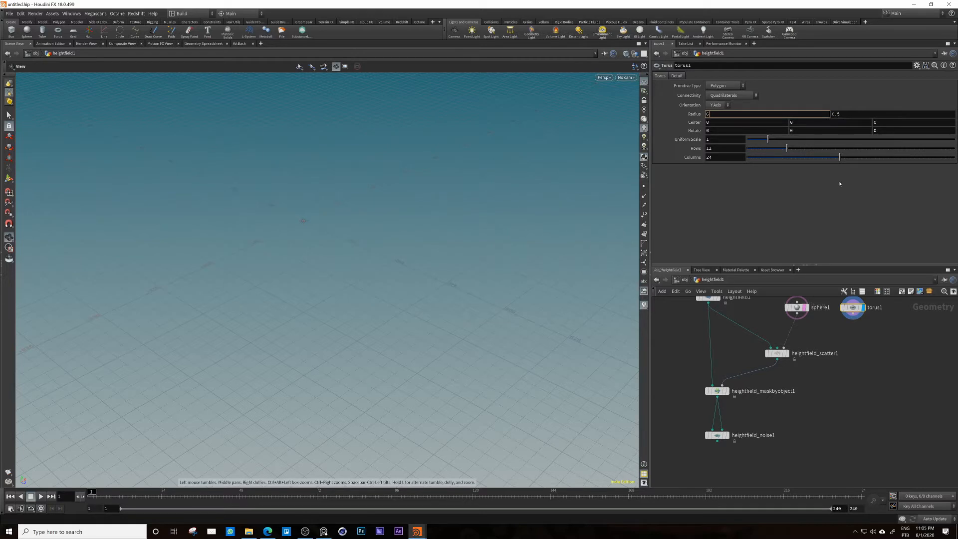
Step: Set torus1's first Radius value to 6 and bring the ring into close view around the sphere template
click(846, 114)
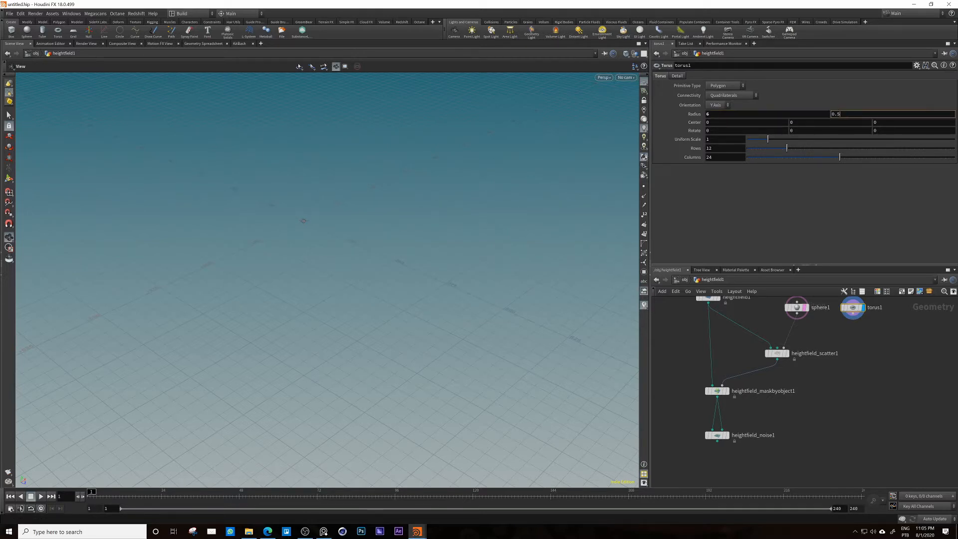
key(Return)
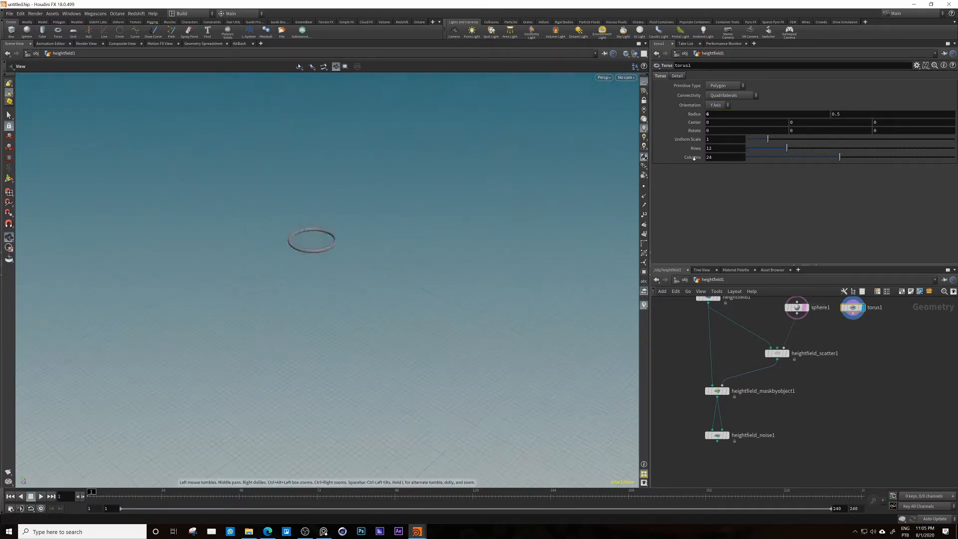
right_drag(694, 158, 788, 143)
mouse_move(571, 213)
middle_down()
mouse_move(555, 211)
mouse_move(575, 197)
middle_up()
mouse_move(280, 244)
mouse_down()
mouse_move(291, 235)
mouse_move(277, 243)
mouse_up()
Step: Set torus1's second Radius value to 1 after trying 2, making a moderately thick ring
click(850, 115)
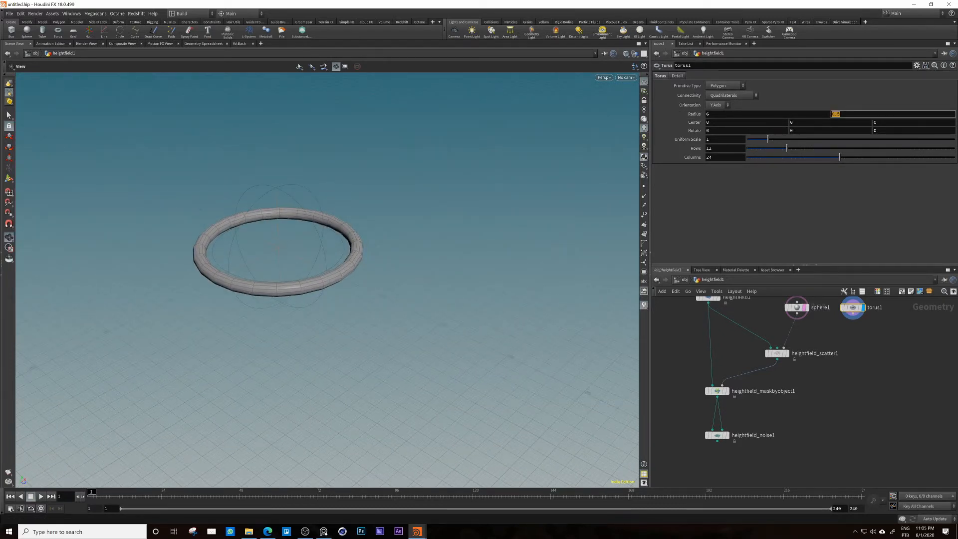
text(2)
key(Return)
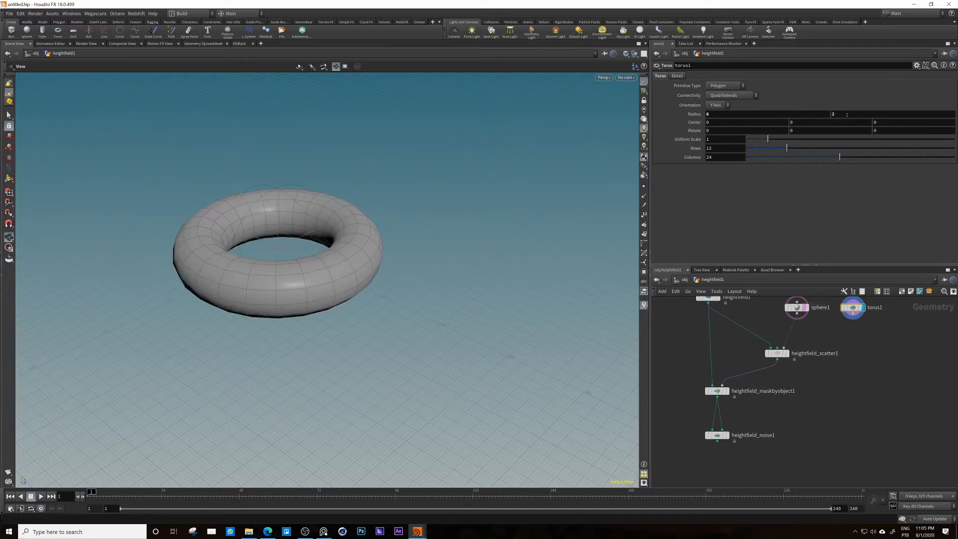
click(847, 115)
text(1)
key(Return)
drag(378, 179, 235, 320)
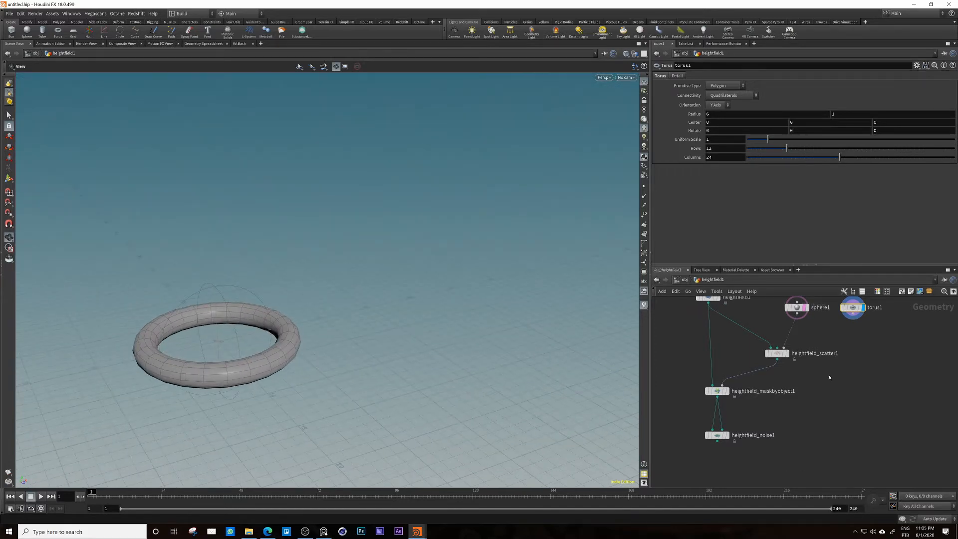
Step: Add a Merge node fed by sphere1 and torus1, and display the combined geometry
key(Tab)
text(met)
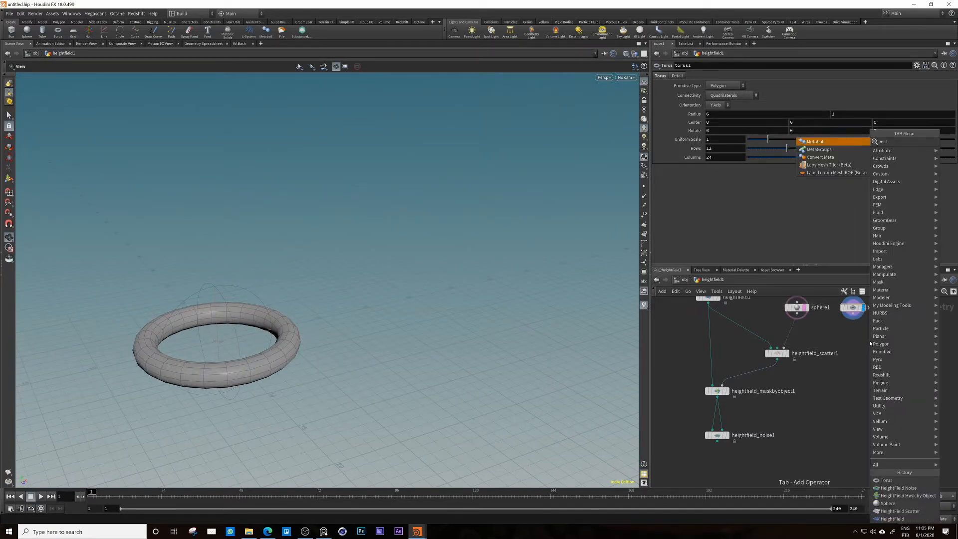
key(BackSpace)
key(BackSpace)
key(BackSpace)
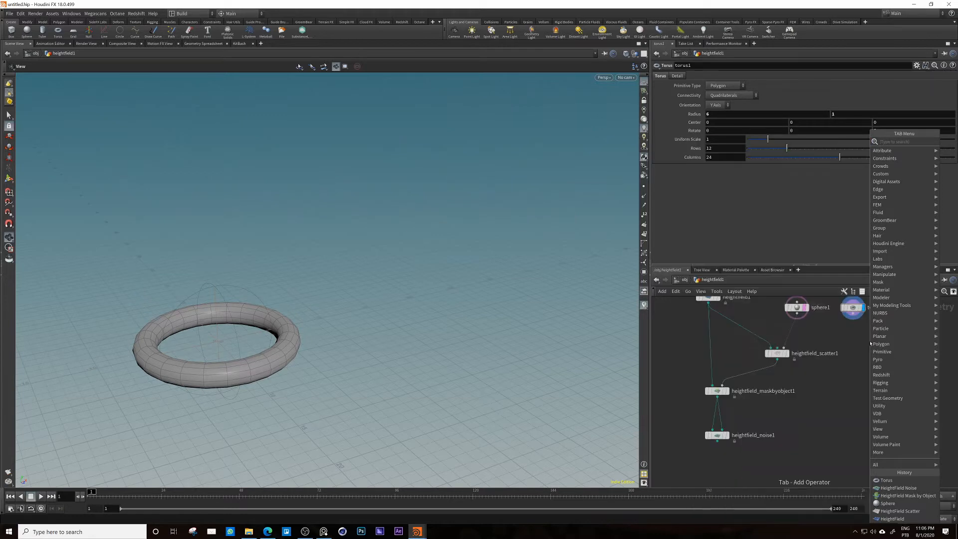
text(mer)
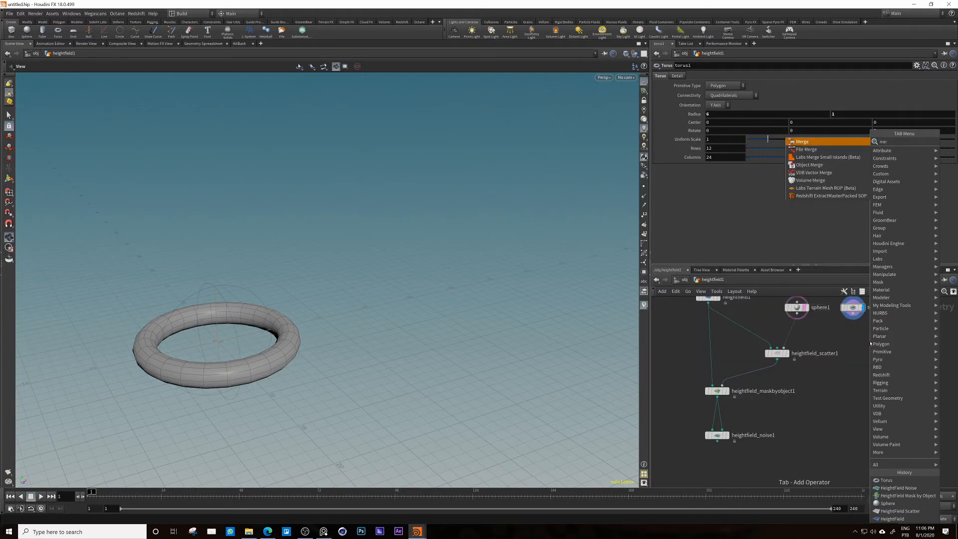
key(Return)
click(838, 349)
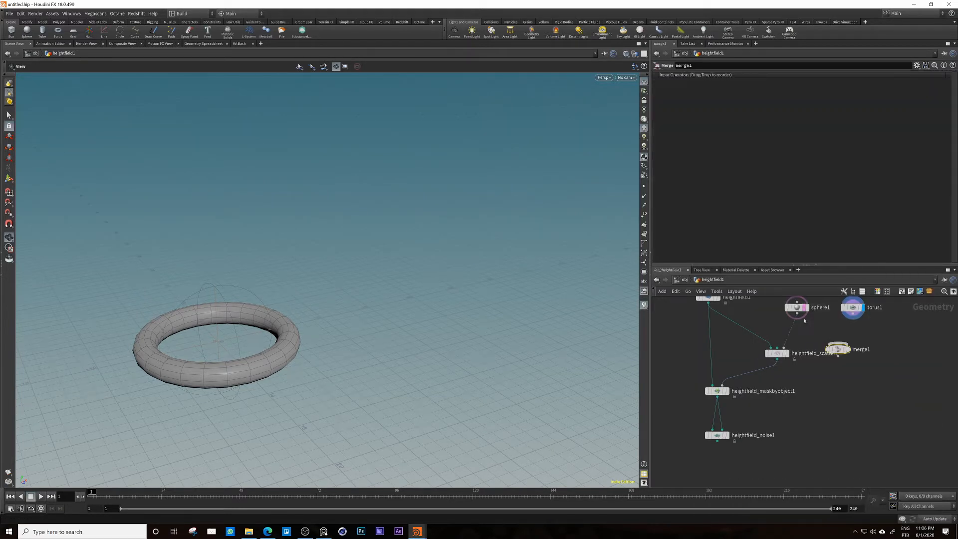
mouse_move(838, 343)
mouse_down()
mouse_move(797, 314)
mouse_move(839, 343)
mouse_up()
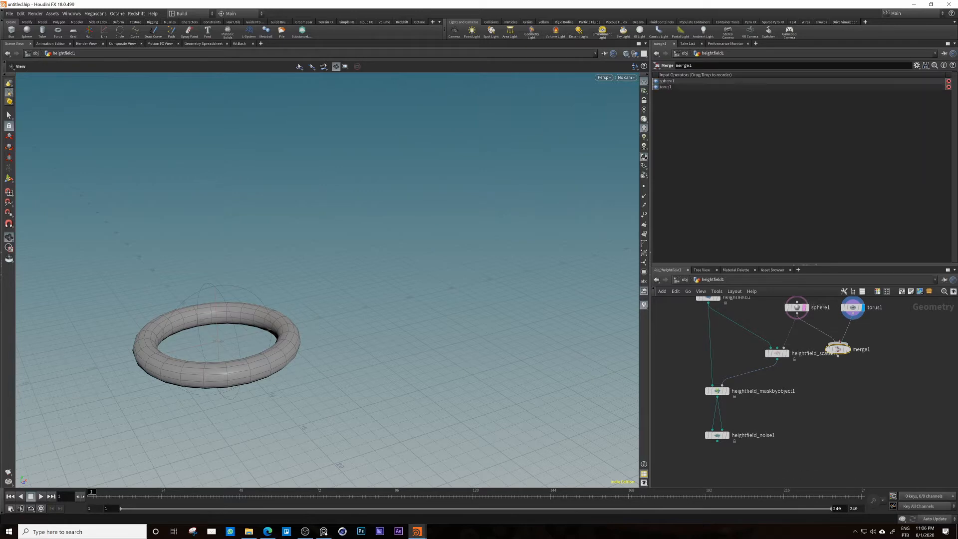
click(847, 350)
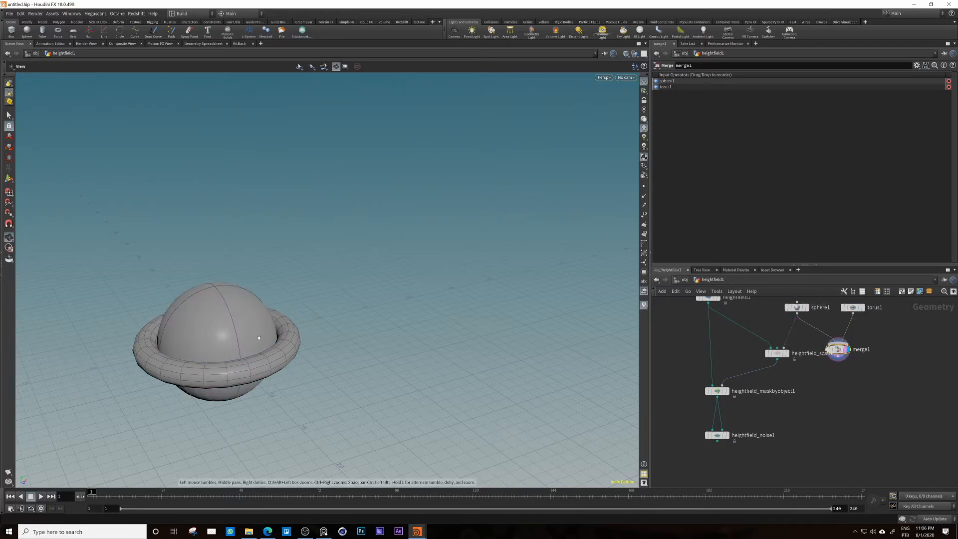
Step: Compare the merged sphere and ring, and set torus1's first Radius value to 5.8 for a tighter fit
mouse_move(260, 361)
mouse_down()
mouse_move(269, 367)
mouse_move(248, 369)
mouse_up()
drag(245, 368, 300, 345)
click(800, 309)
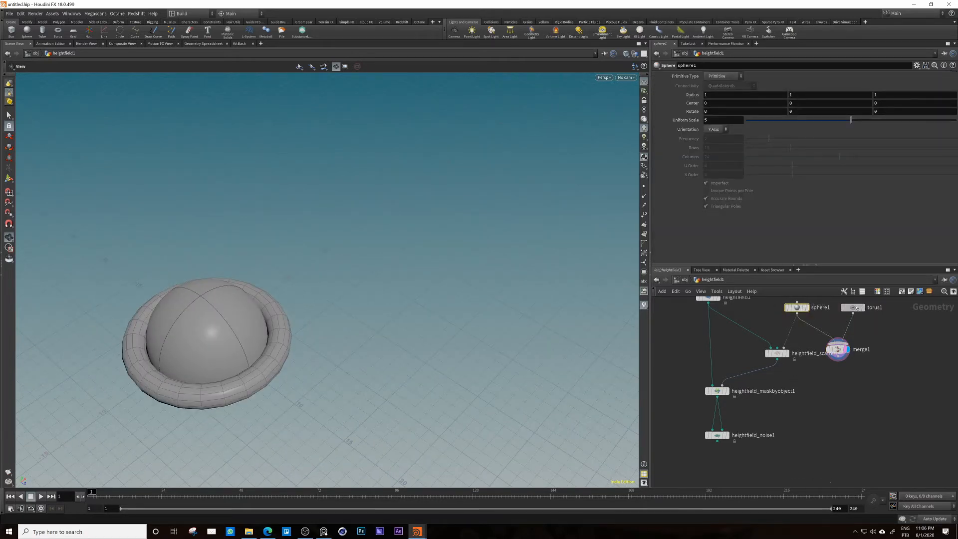
click(853, 307)
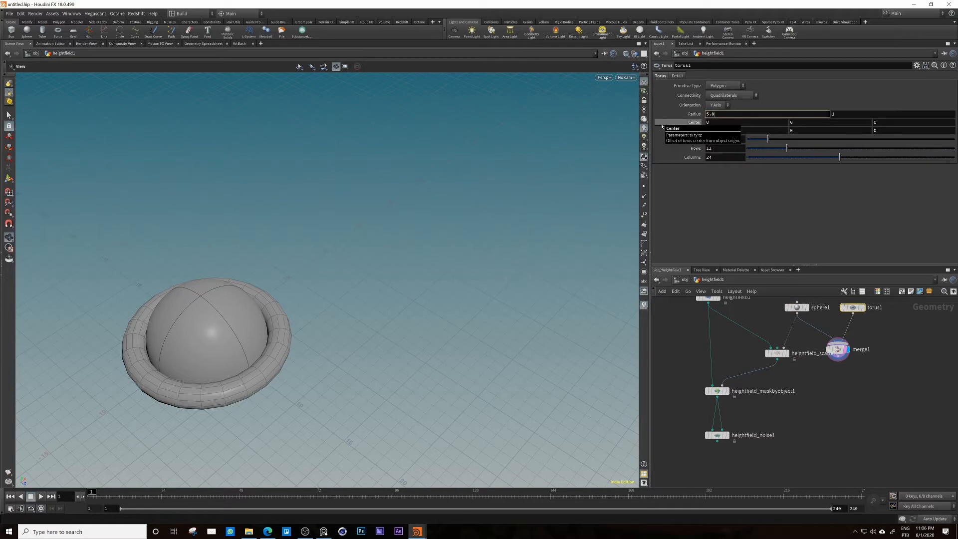
key(Return)
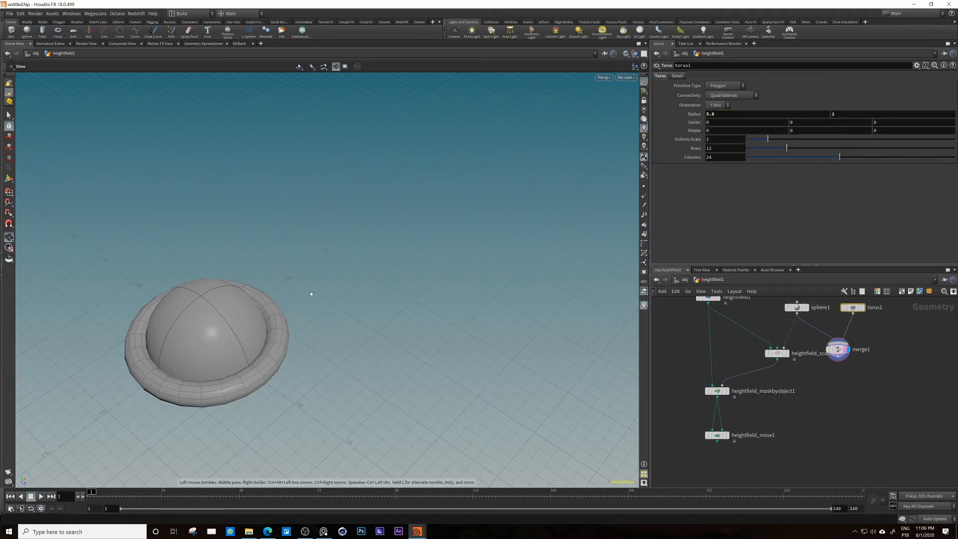
Step: Delete the merge1 node and move torus1 down the network, beside heightfield_noise1
drag(839, 349, 861, 374)
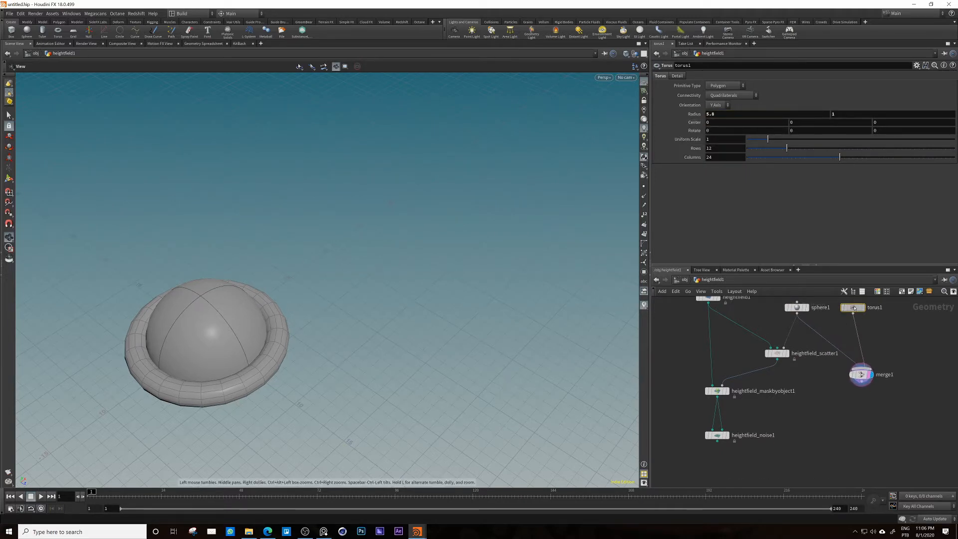
drag(855, 307, 850, 435)
click(861, 375)
key(Delete)
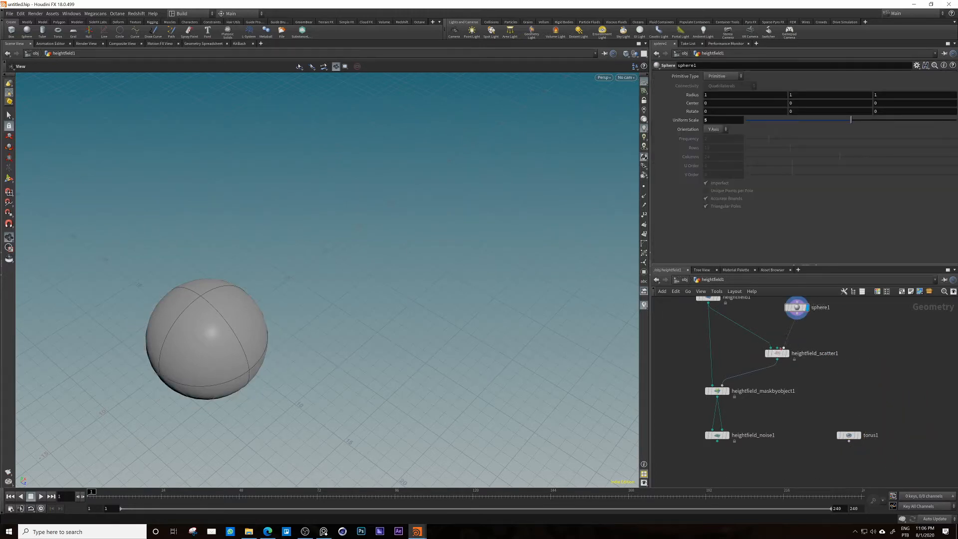
scroll(799, 380, down, 1)
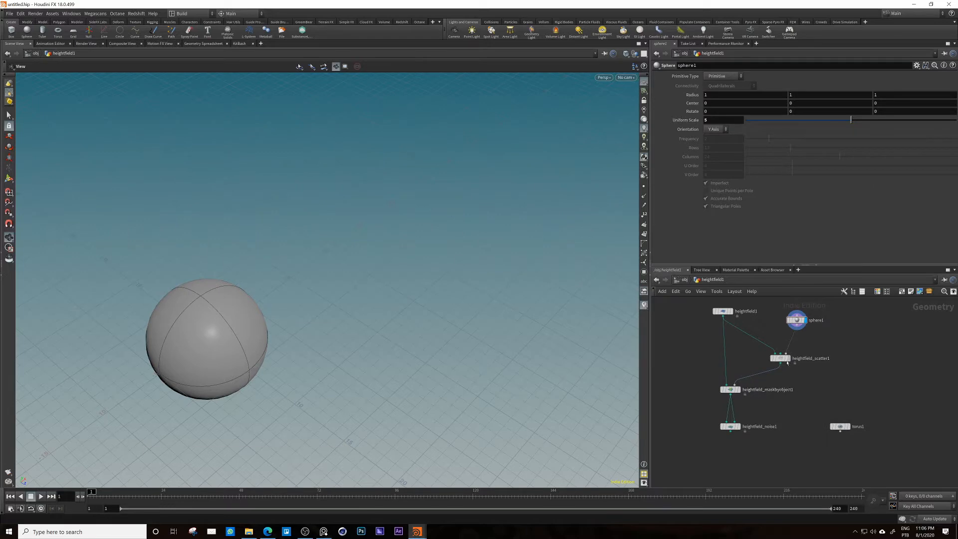
drag(843, 421, 827, 407)
Step: Duplicate heightfield_scatter1 below heightfield_noise1, and wire the copy to the noise output and to torus1 as its scatter geometry
mouse_move(789, 324)
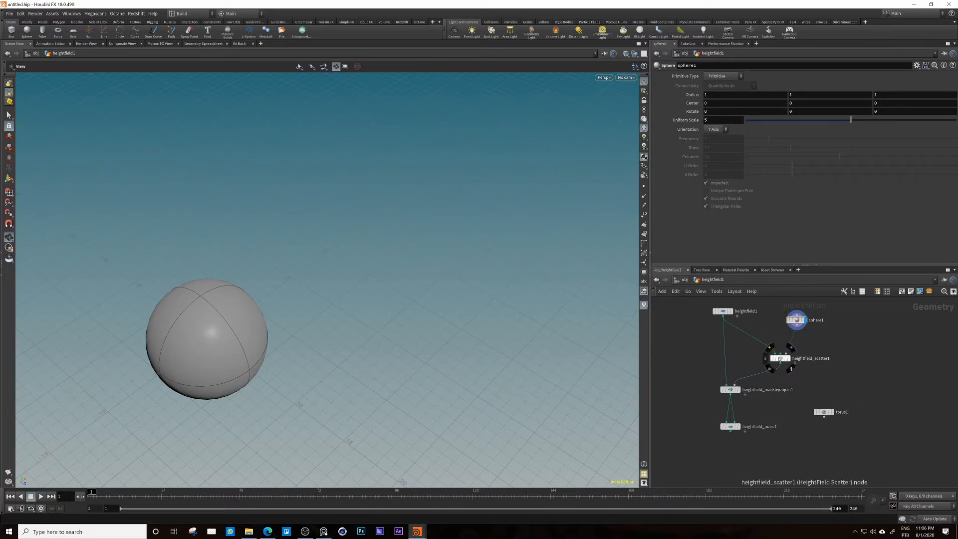
click(787, 358)
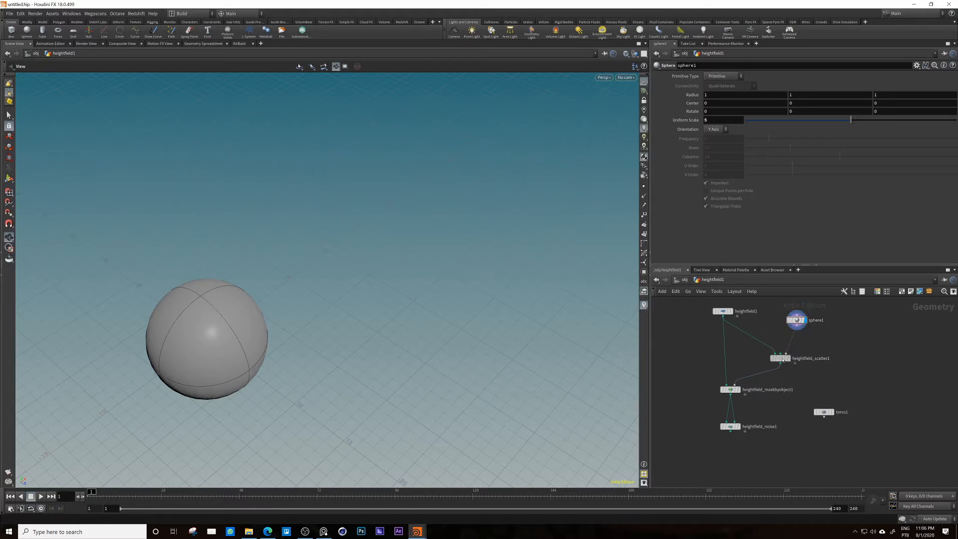
drag(829, 413, 839, 412)
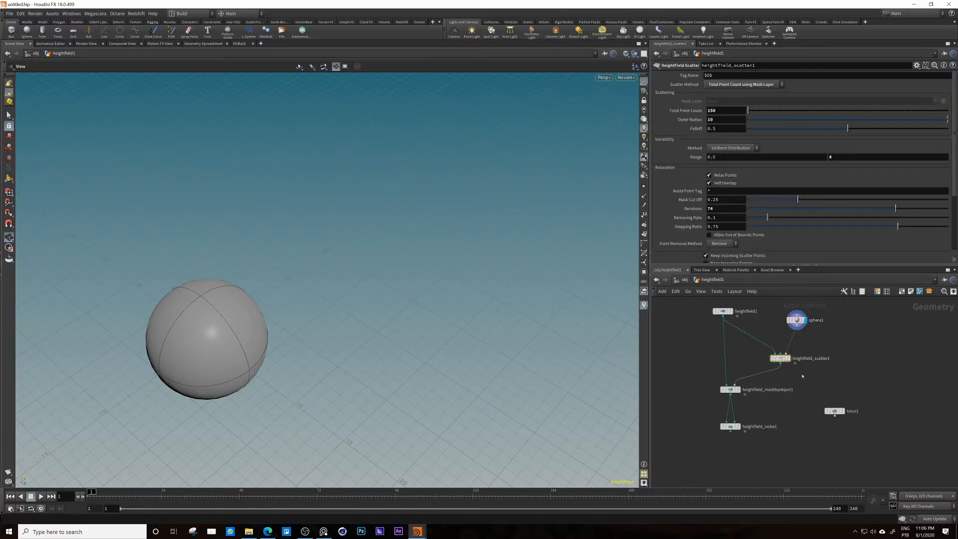
key(ctrl+c)
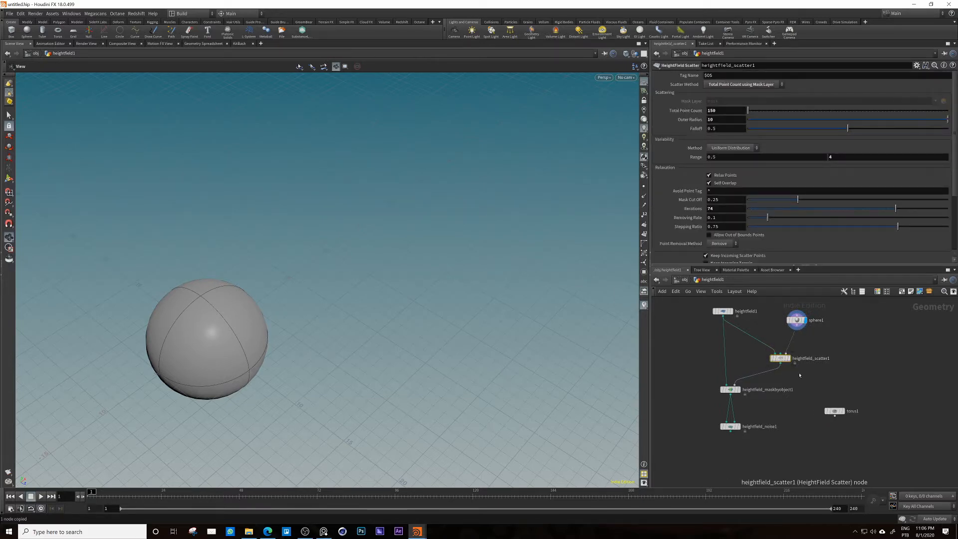
key(ctrl+v)
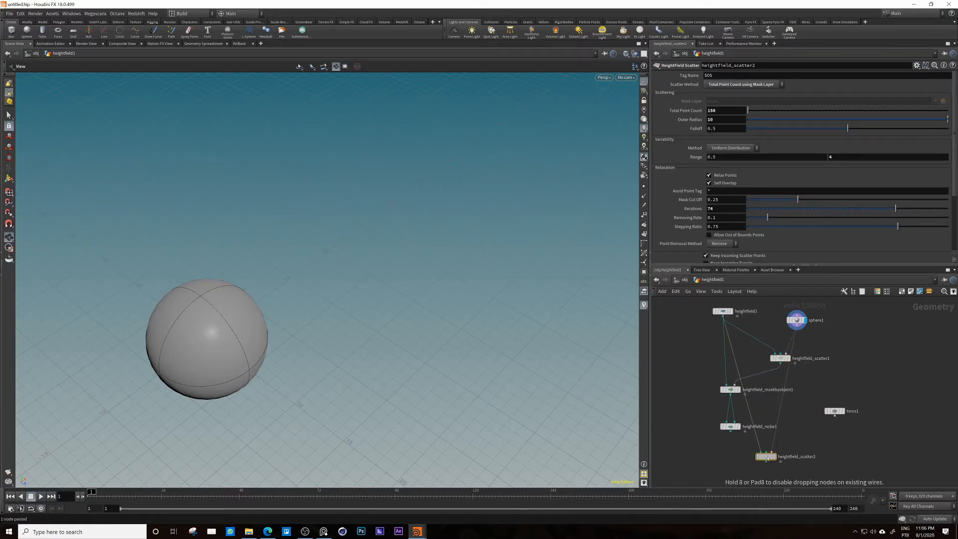
click(769, 459)
drag(730, 427, 760, 453)
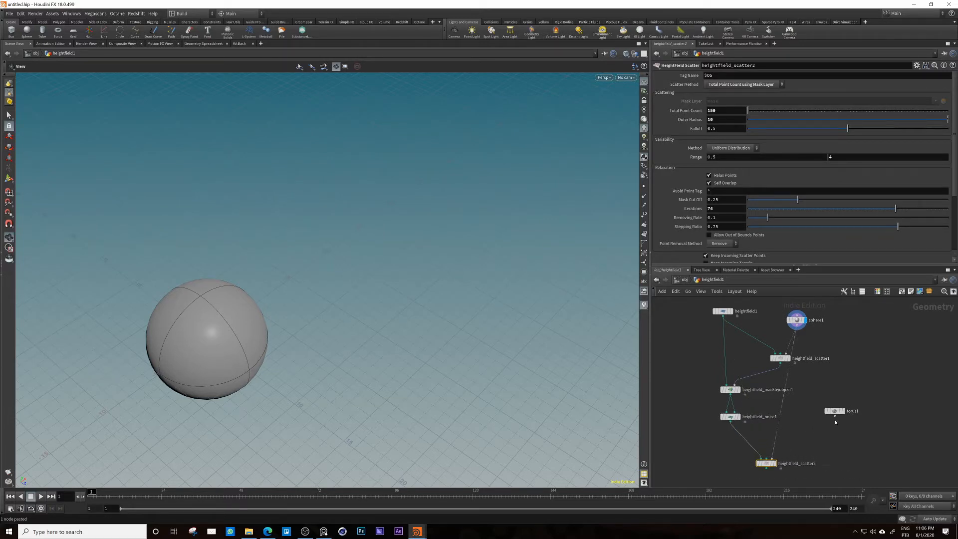
drag(835, 415, 775, 455)
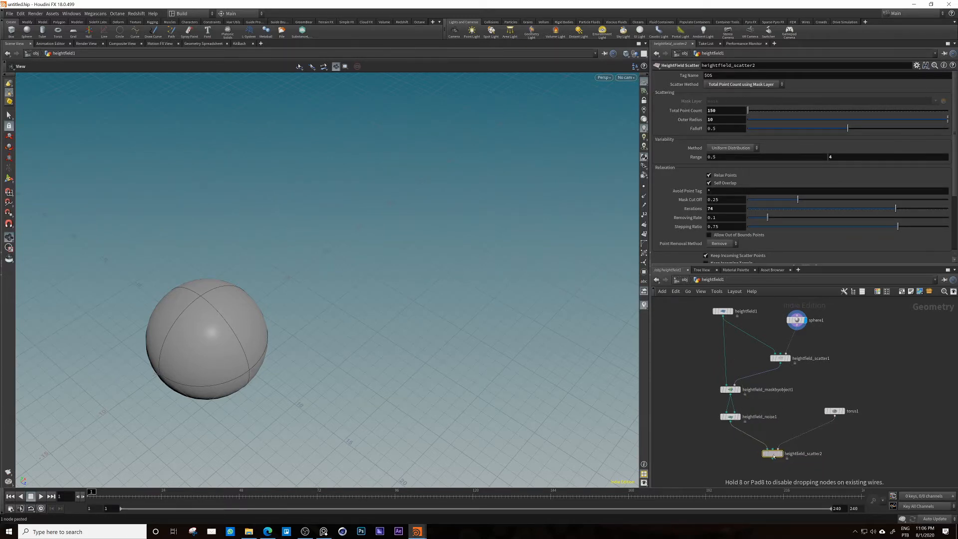
Step: Display heightfield_scatter2 and inspect the scattered tori from far and low viewpoints
scroll(714, 230, down, 3)
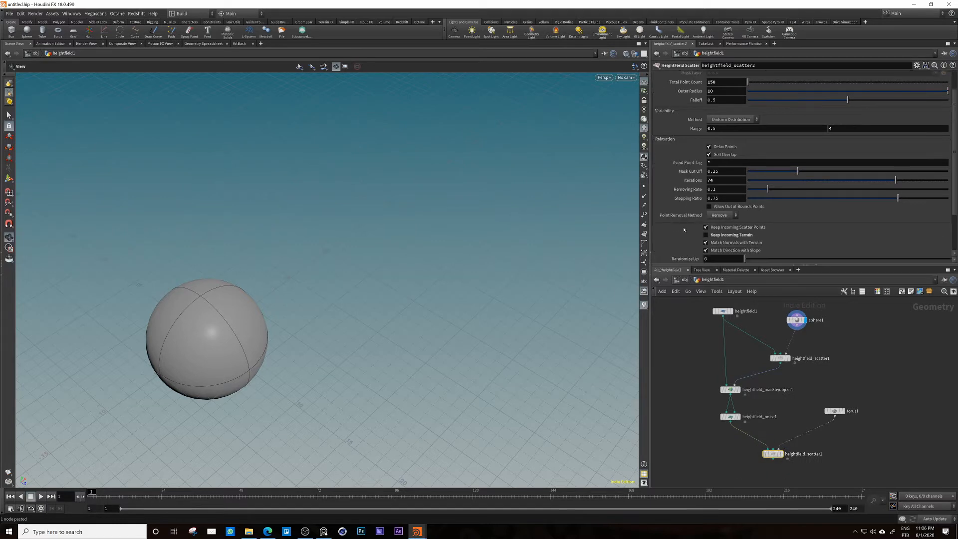
scroll(794, 478, up, 3)
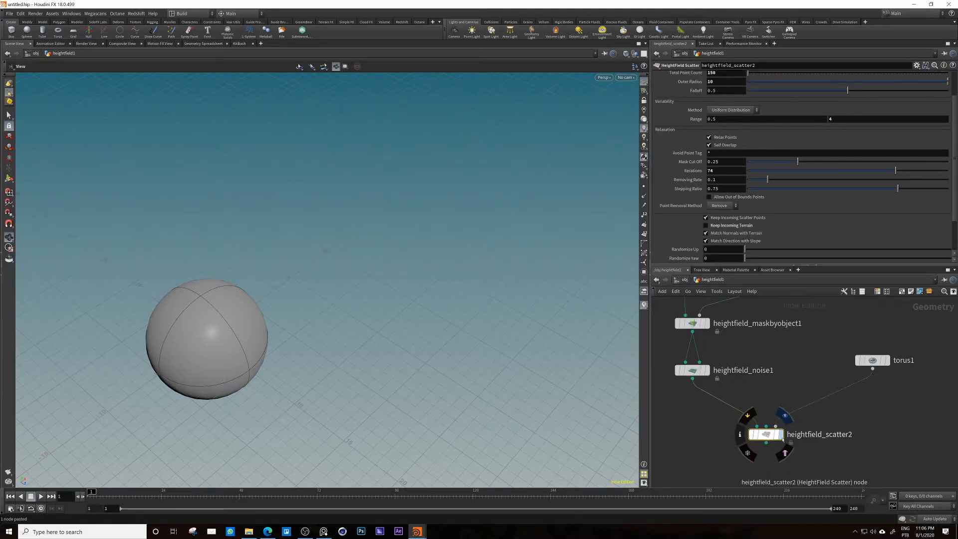
click(778, 435)
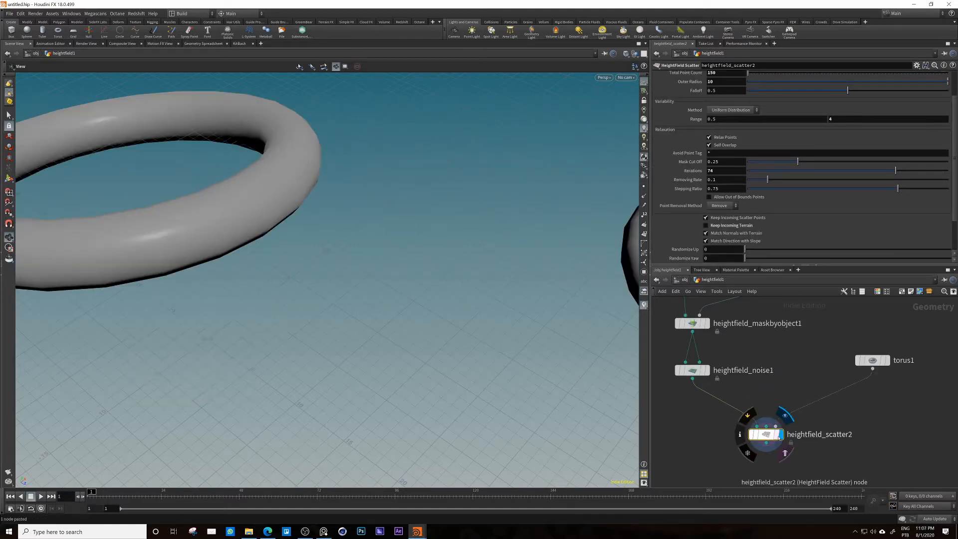
scroll(706, 426, down, 3)
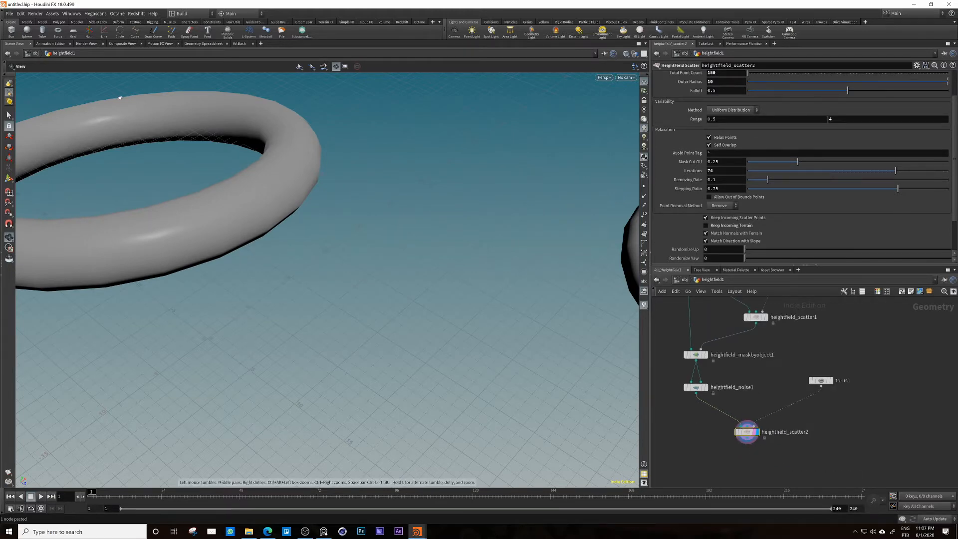
scroll(129, 193, down, 6)
scroll(129, 194, down, 10)
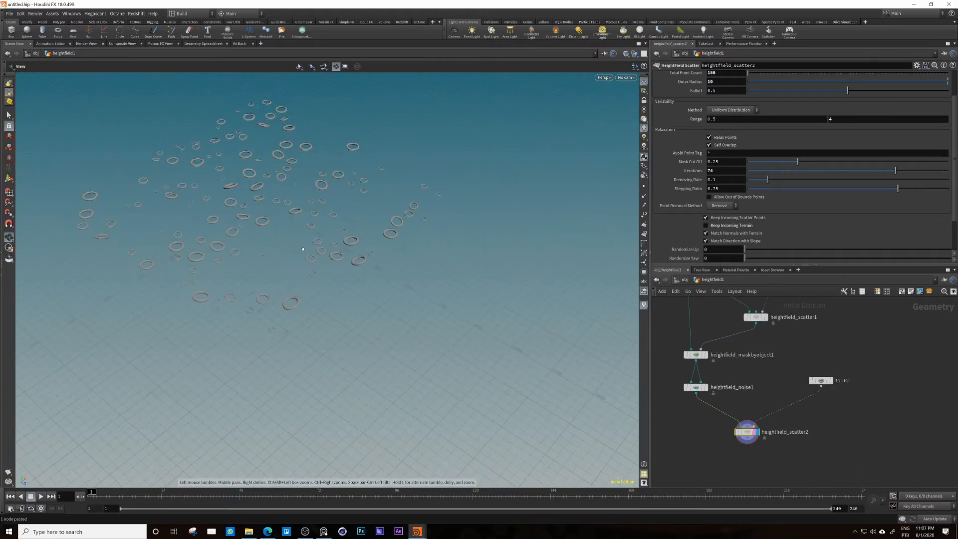
drag(227, 203, 646, 232)
scroll(395, 229, up, 10)
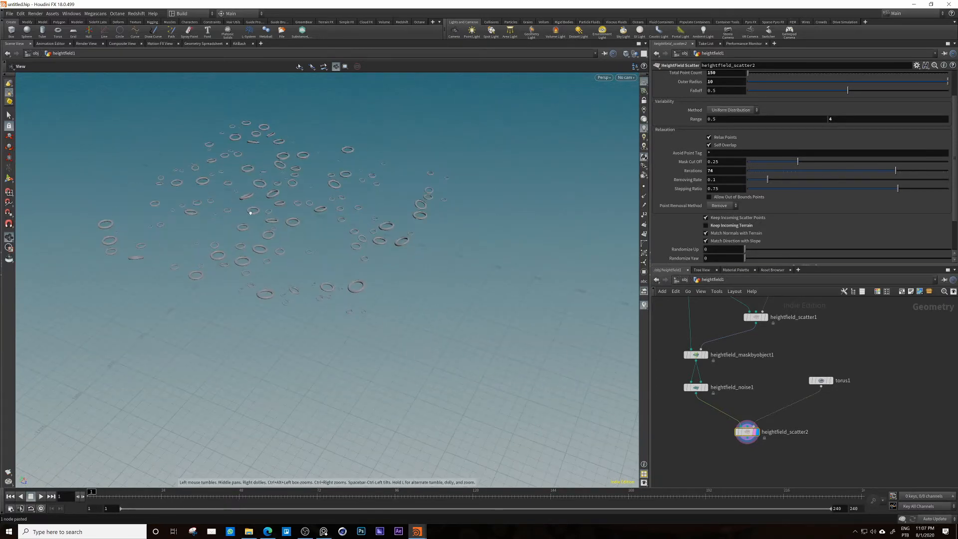
drag(395, 229, 412, 203)
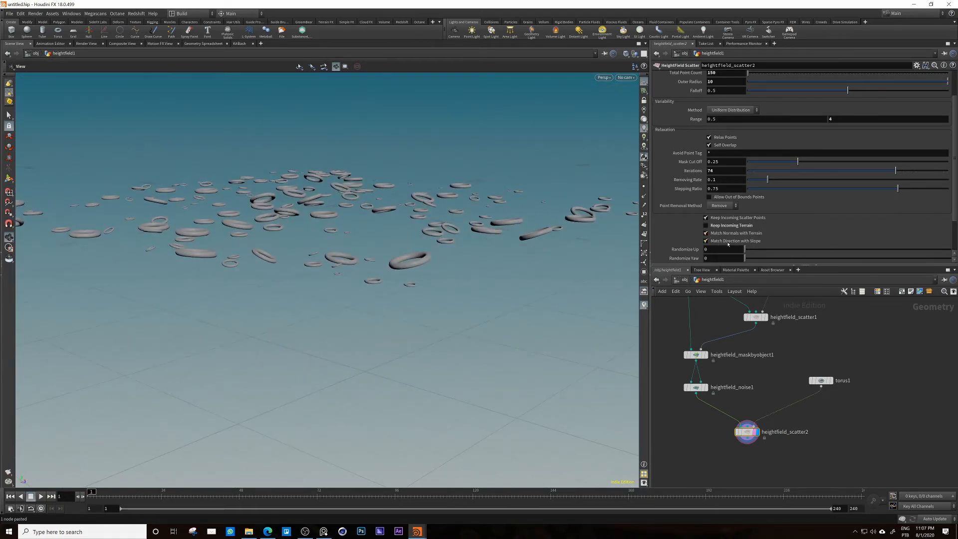
Step: Toggle Match Normals with Terrain off and back on in heightfield_scatter2 to compare the orientation of the scattered tori
click(706, 233)
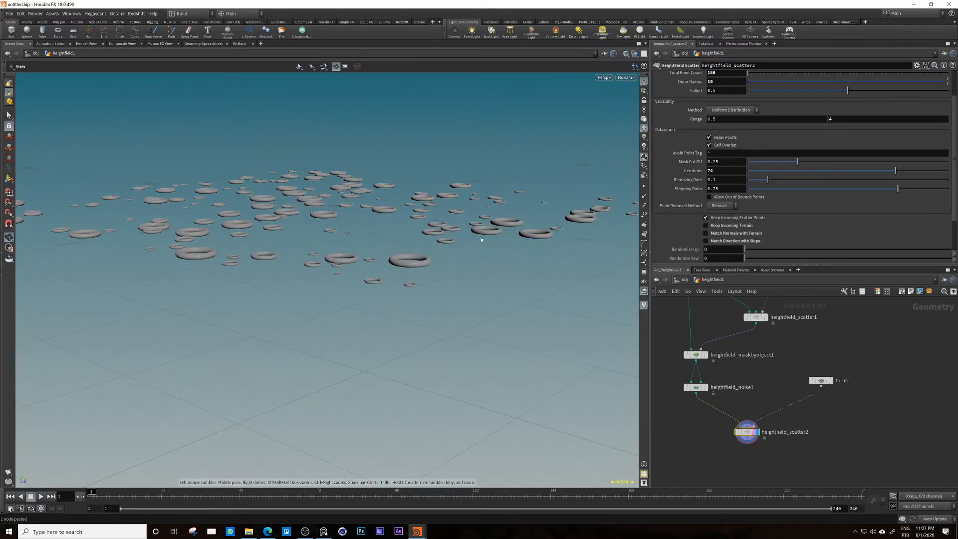
click(706, 233)
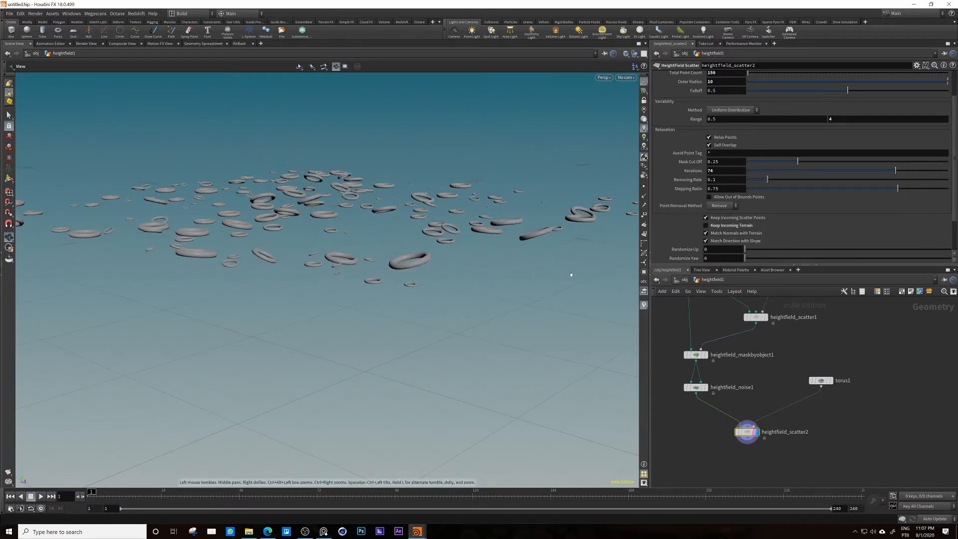
drag(544, 350, 335, 250)
drag(352, 305, 372, 286)
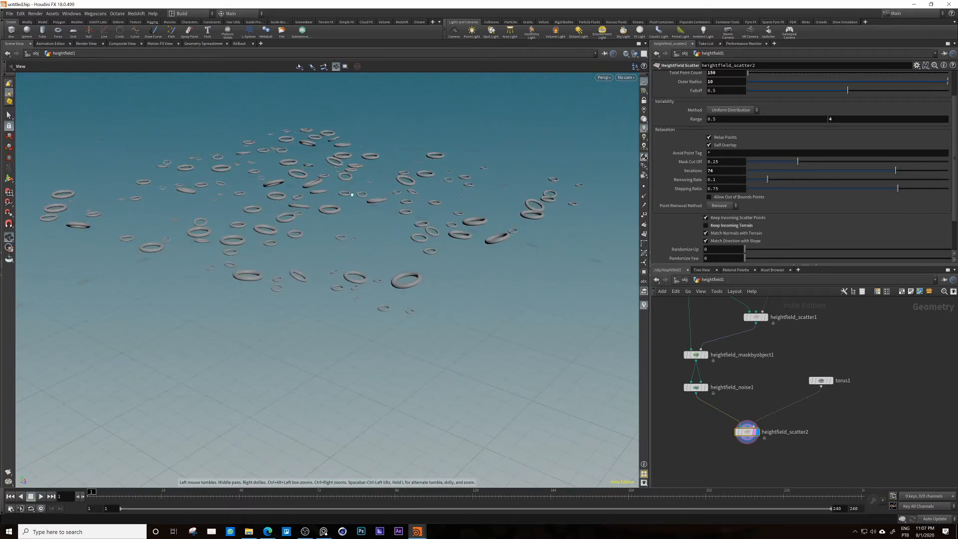
drag(359, 219, 376, 262)
middle_drag(711, 450, 723, 419)
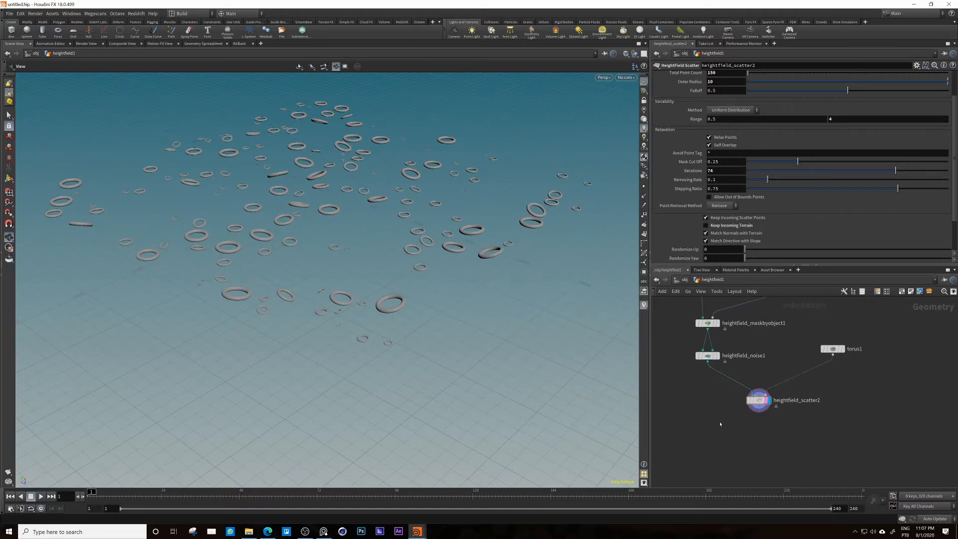
Step: Add a HeightField Mask by Object node below heightfield_noise1 and heightfield_scatter2
key(Tab)
text(msk)
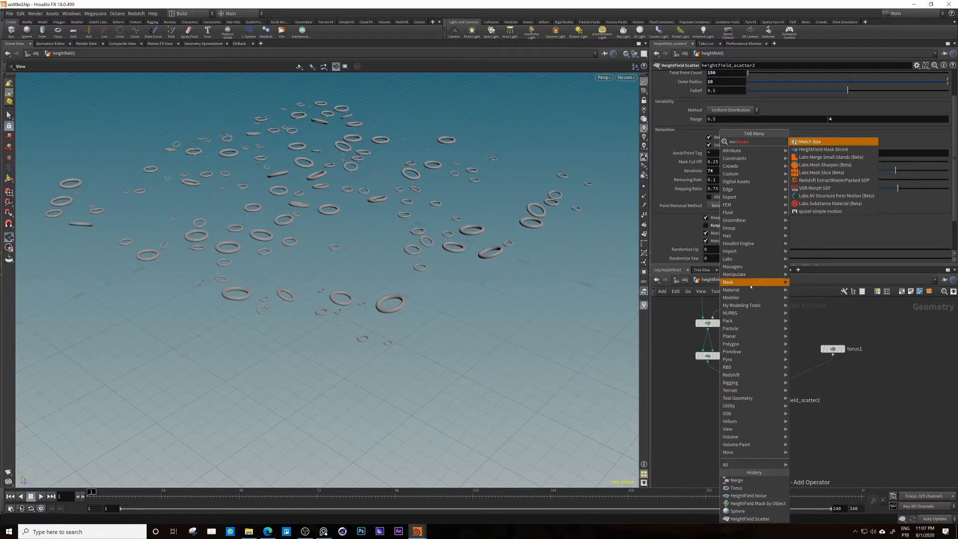
key(BackSpace)
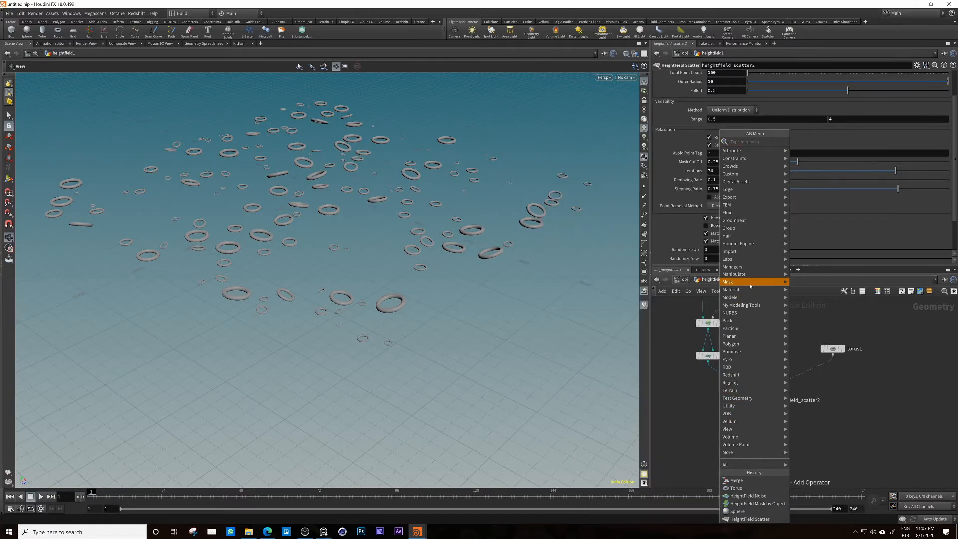
text(m)
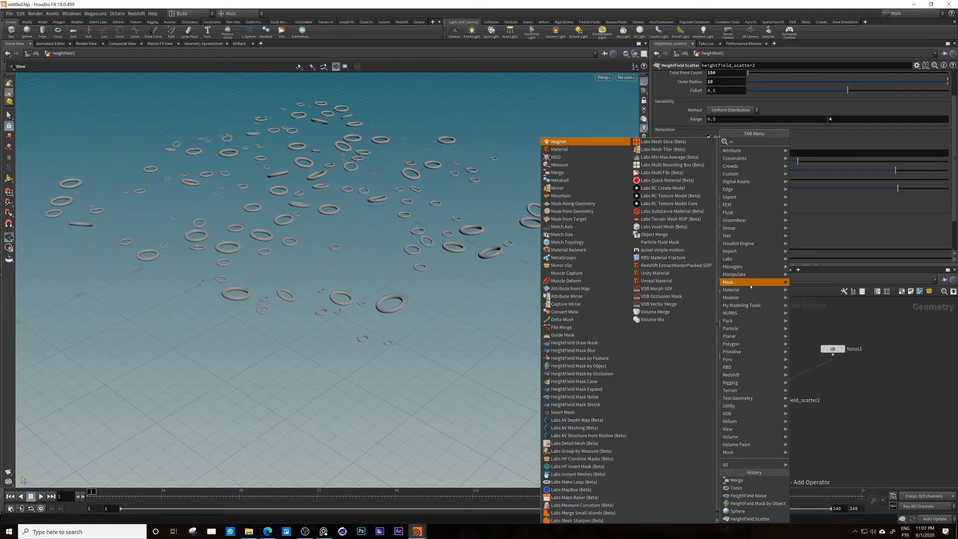
text(askby)
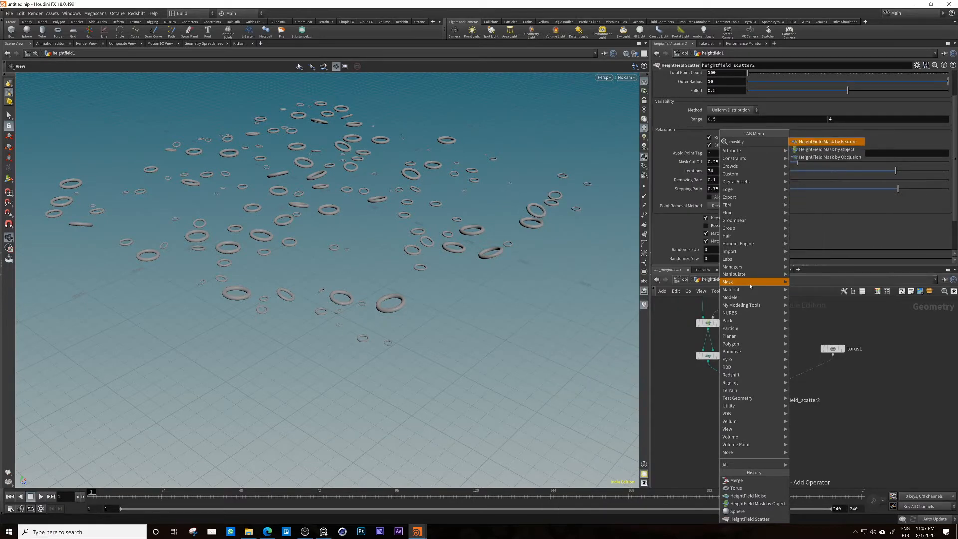
text(o)
key(Return)
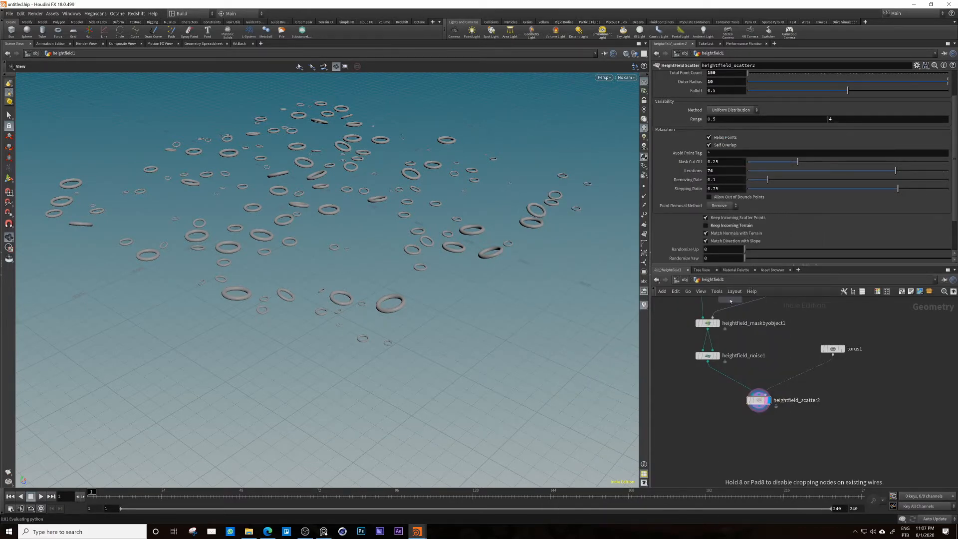
click(714, 403)
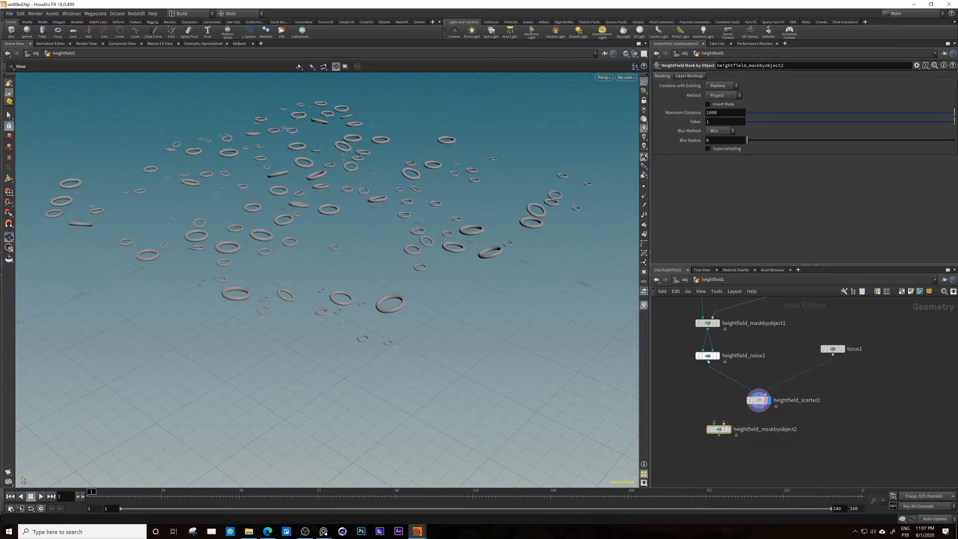
Step: Wire heightfield_noise1 and heightfield_scatter2 into heightfield_maskbyobject2, display it, and inspect the torus-shaped mask on the terrain
drag(709, 361, 725, 434)
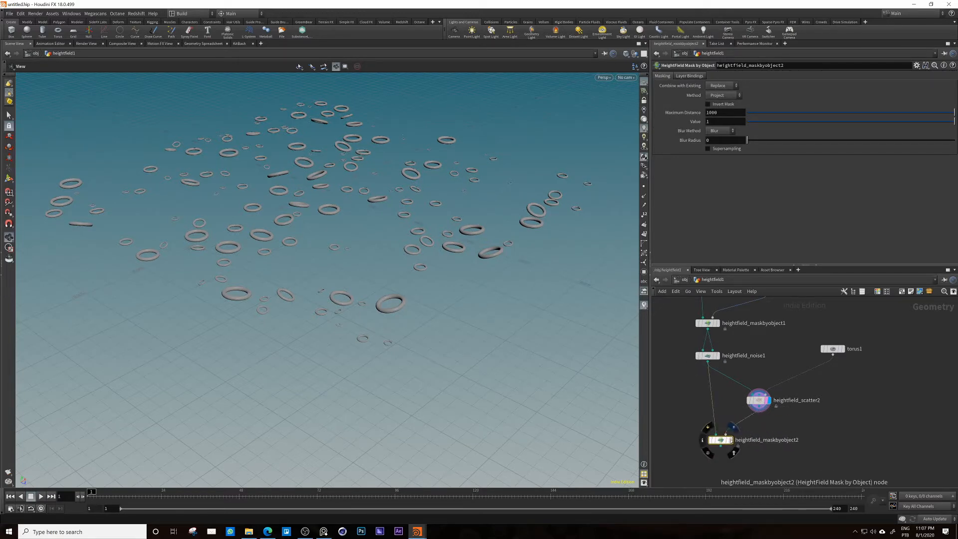
click(730, 440)
mouse_move(390, 293)
mouse_down()
mouse_move(326, 344)
mouse_move(383, 300)
mouse_up()
right_drag(383, 299, 562, 269)
mouse_move(405, 306)
mouse_down()
mouse_move(381, 331)
mouse_move(360, 285)
mouse_move(404, 313)
mouse_up()
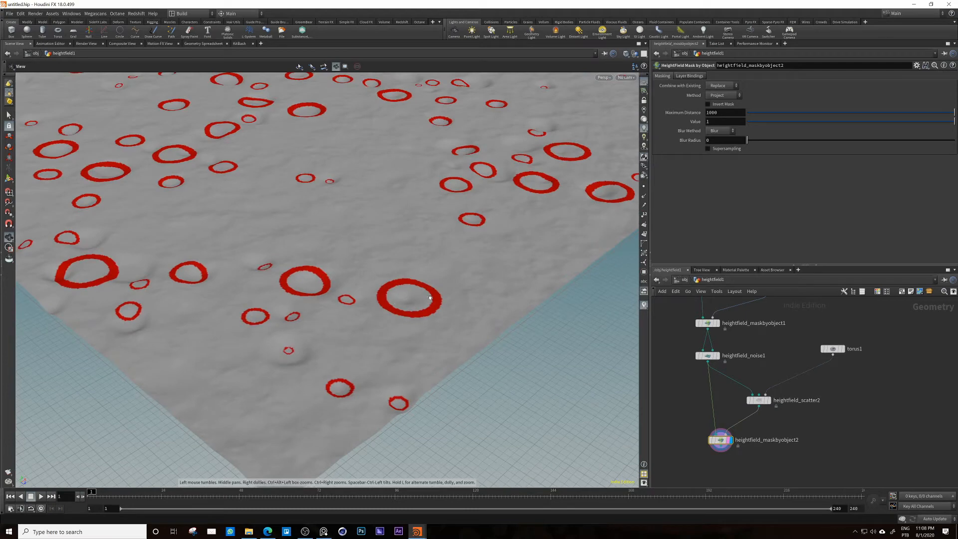
drag(514, 298, 451, 274)
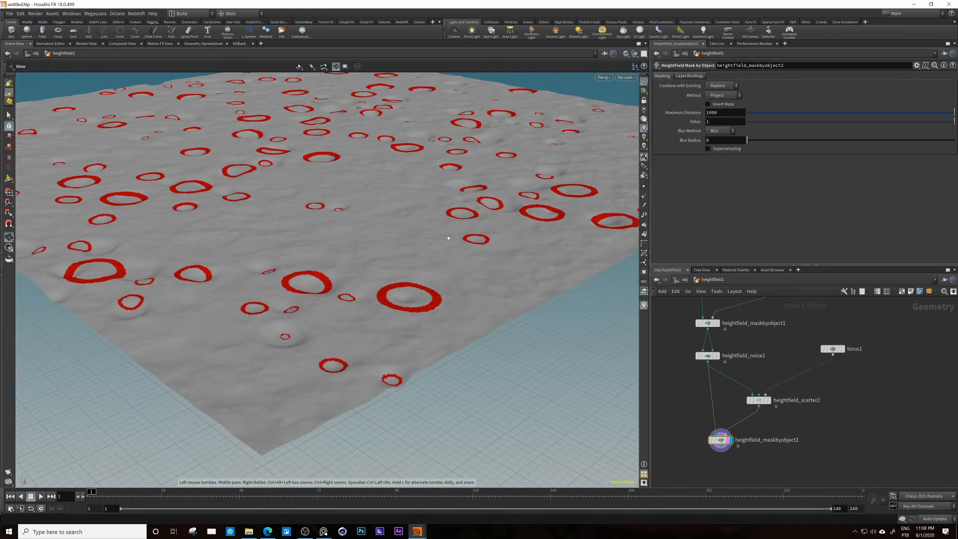
mouse_move(448, 238)
mouse_down()
mouse_move(439, 269)
mouse_move(451, 217)
mouse_move(459, 235)
mouse_move(494, 195)
mouse_move(390, 213)
mouse_move(420, 248)
mouse_move(465, 236)
mouse_up()
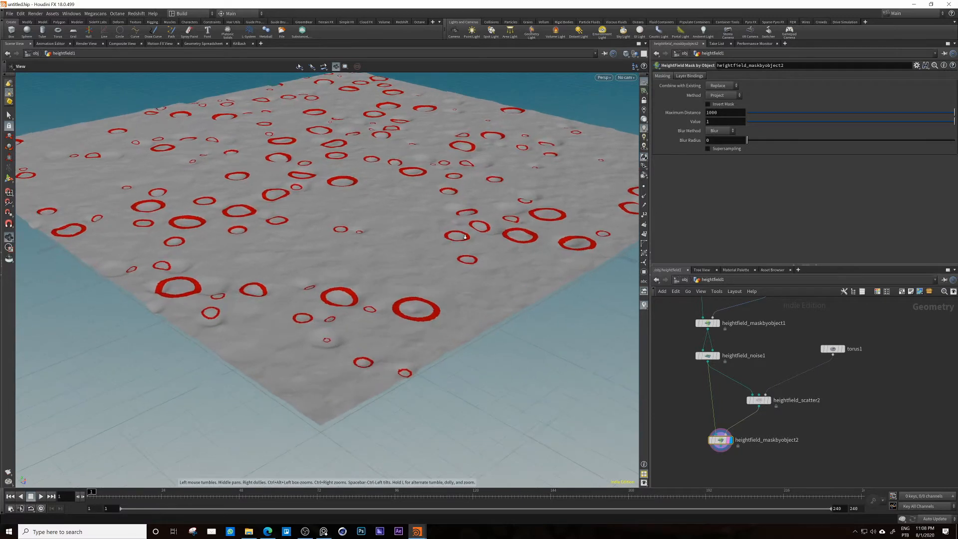
right_drag(465, 237, 464, 316)
Step: Toggle Match Normals with Terrain and Match Direction with Slope off and back on in heightfield_scatter2 to compare the ring mask
middle_drag(789, 430, 793, 423)
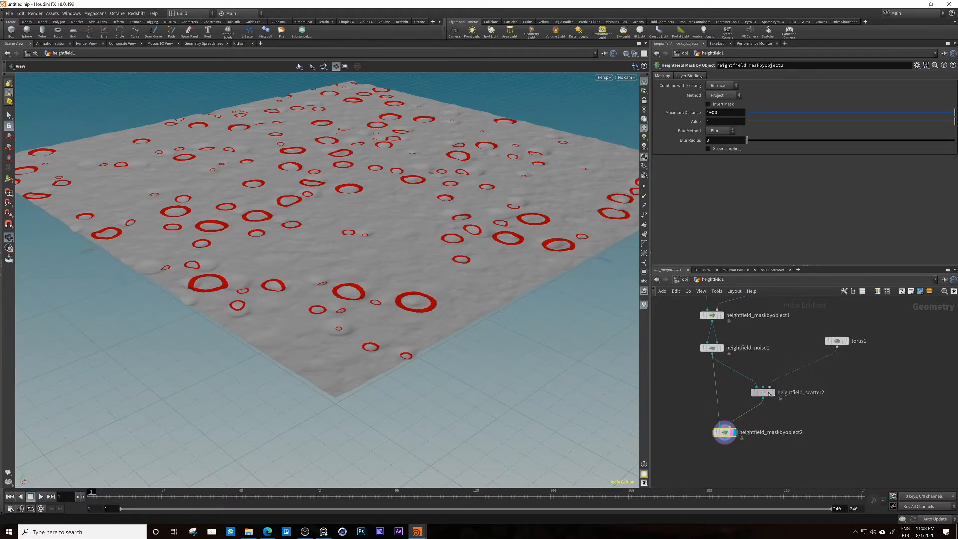
click(763, 393)
click(706, 233)
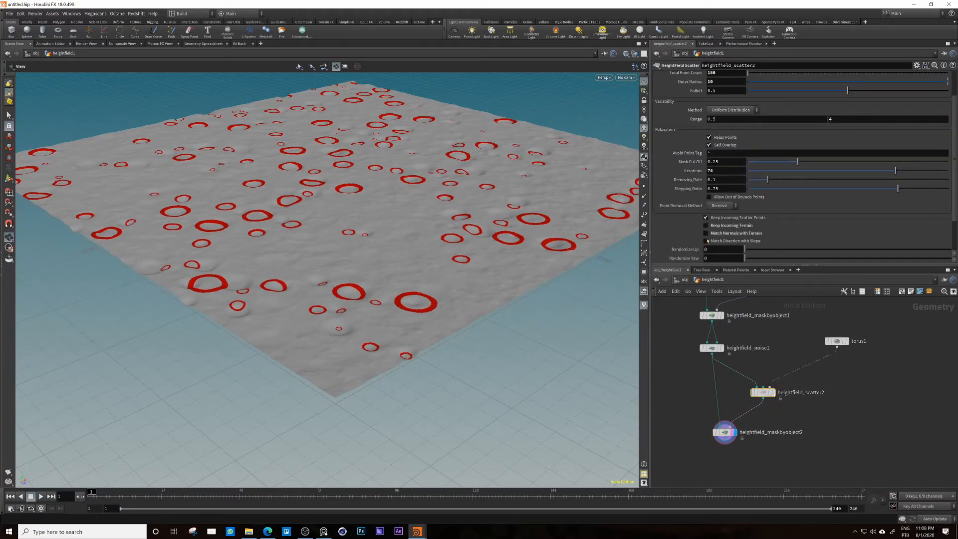
drag(562, 243, 579, 267)
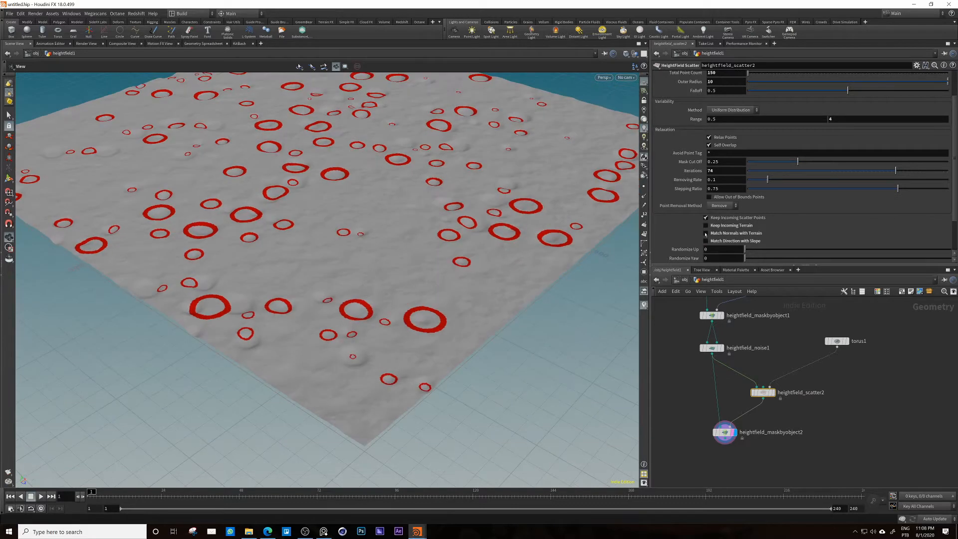
click(705, 234)
click(706, 241)
Step: Set the Blur Radius of heightfield_maskbyobject2 to 8.7 to soften the ring mask
scroll(842, 390, down, 2)
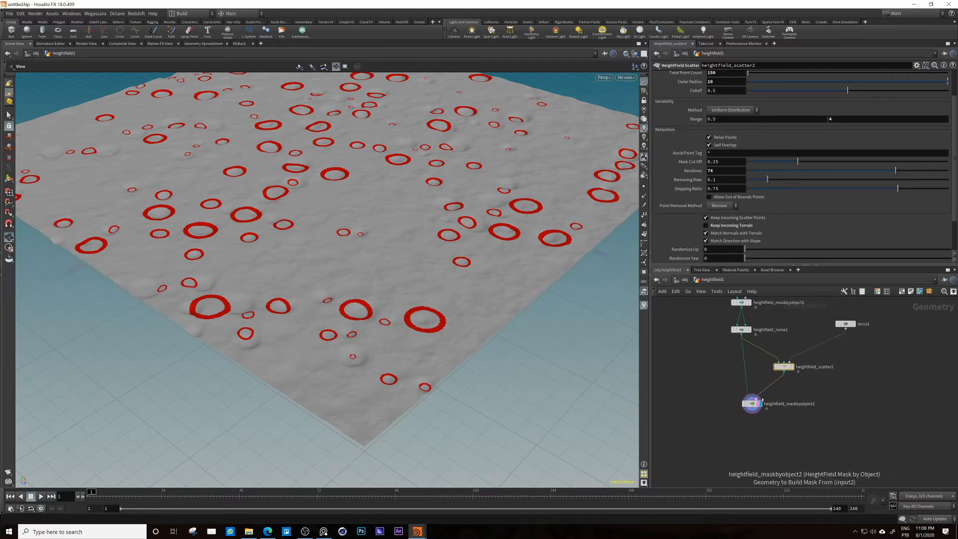
drag(753, 406, 754, 402)
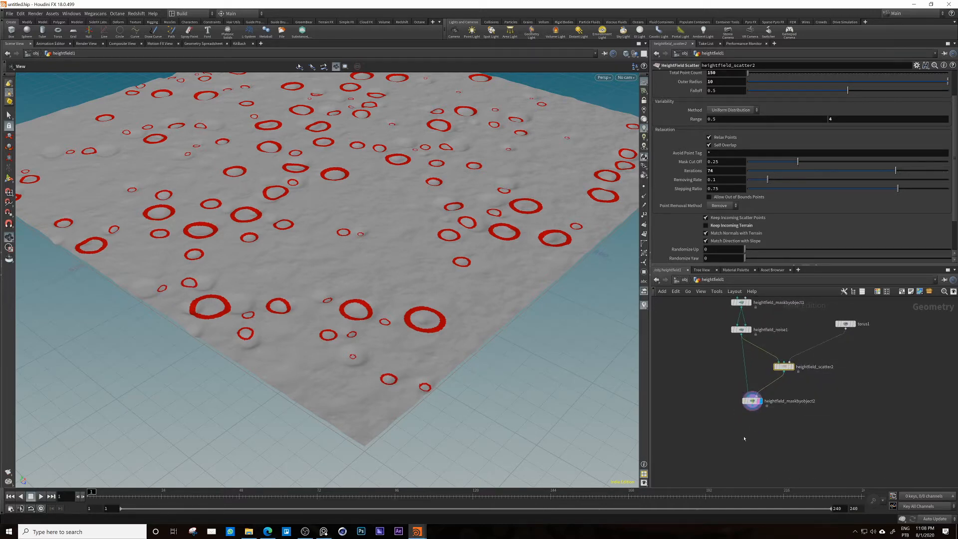
click(752, 400)
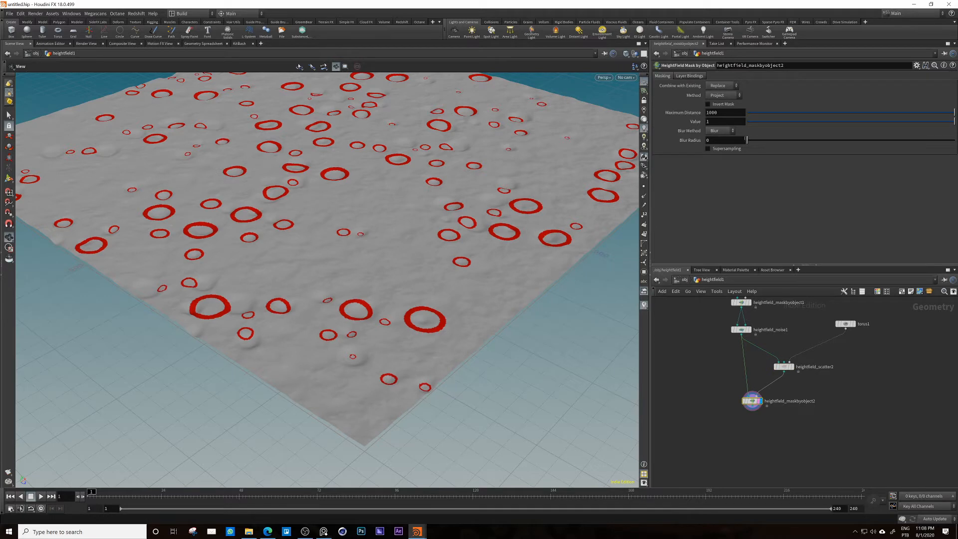
drag(749, 141, 764, 141)
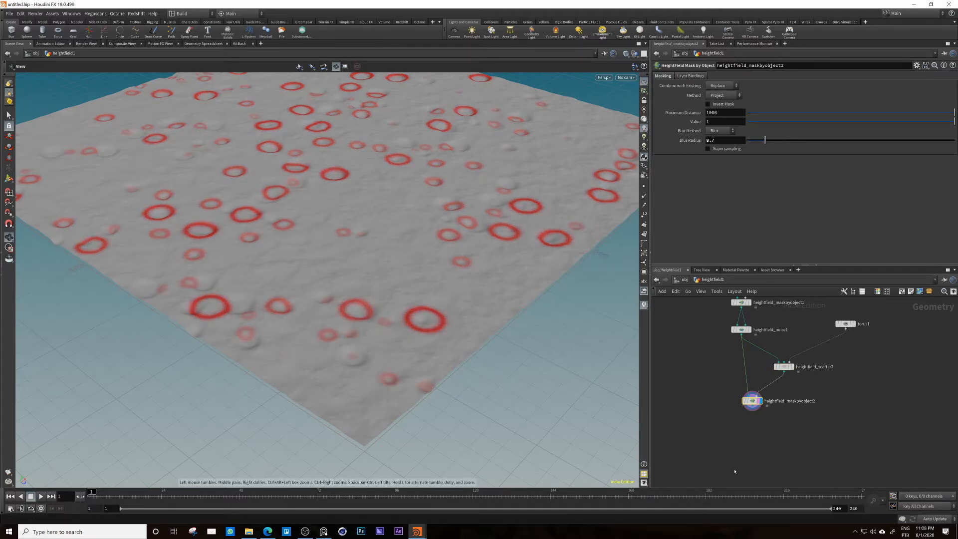
middle_drag(735, 448, 725, 413)
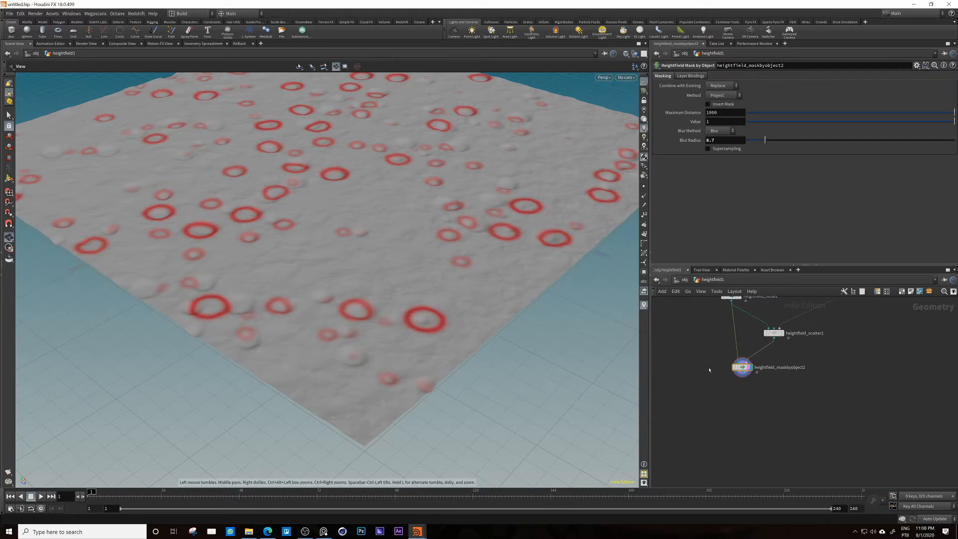
drag(322, 301, 478, 333)
Step: Bypass heightfield_noise1, compare heightfield_maskbyobject1, heightfield_scatter2 and heightfield_maskbyobject2 on the flat terrain, and re-enable the noise
middle_drag(691, 329, 682, 415)
scroll(709, 400, down, 2)
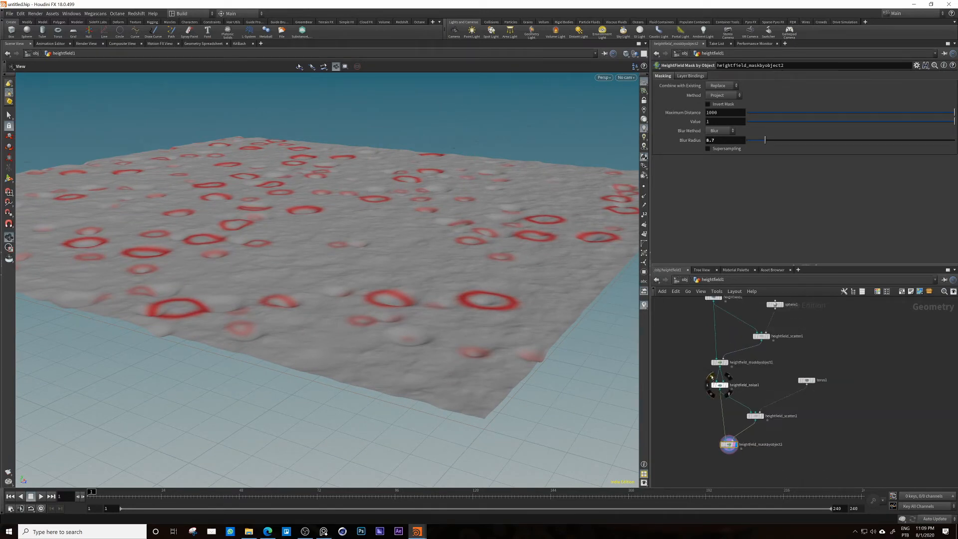
click(711, 376)
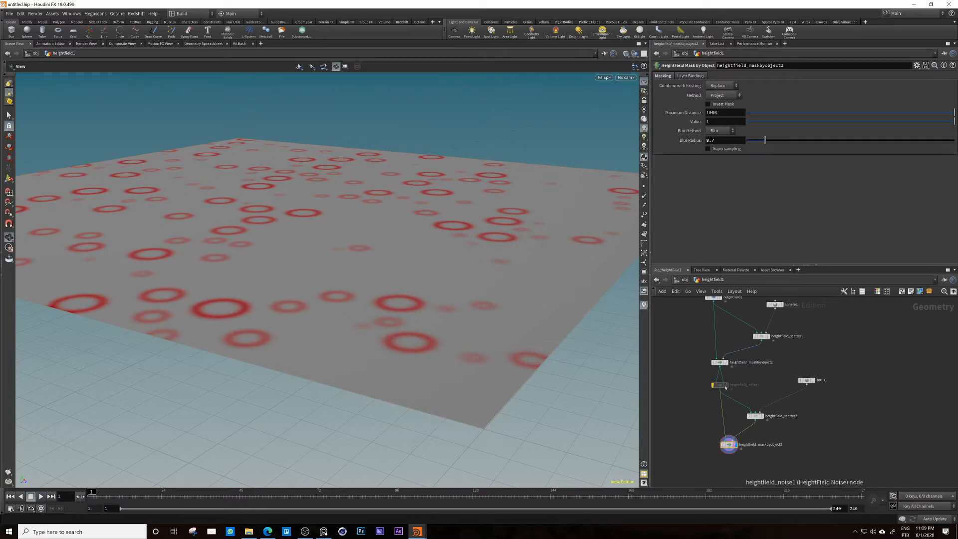
mouse_move(723, 385)
mouse_down()
mouse_move(700, 387)
mouse_move(725, 386)
mouse_up()
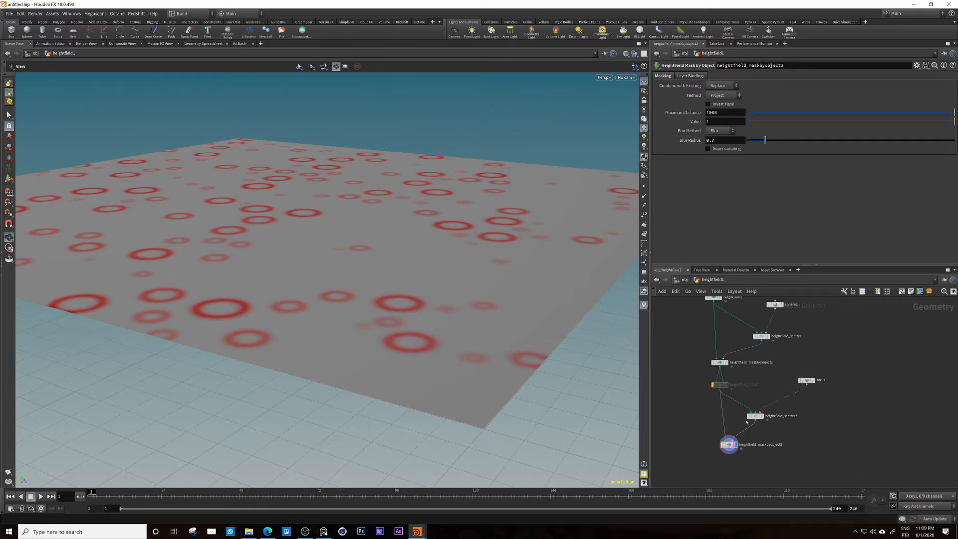
click(730, 363)
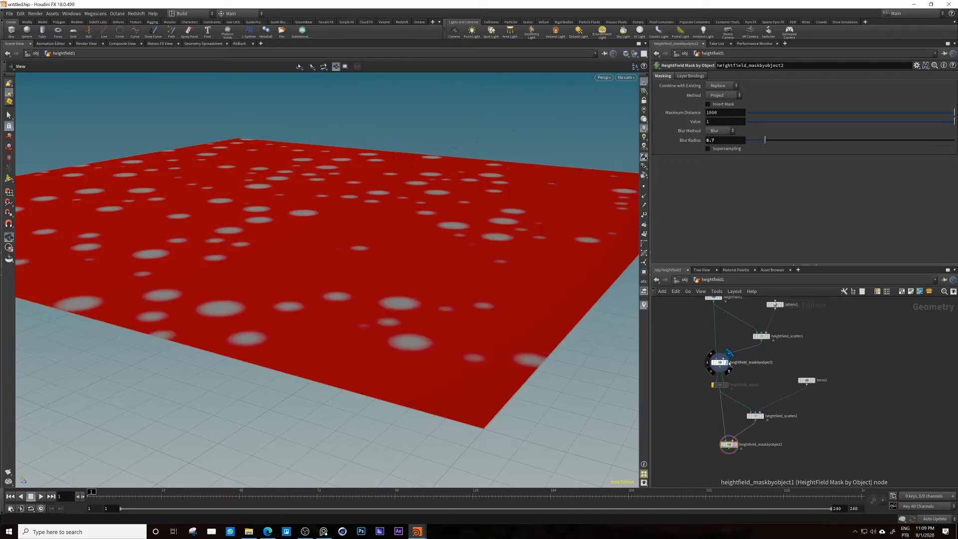
click(720, 363)
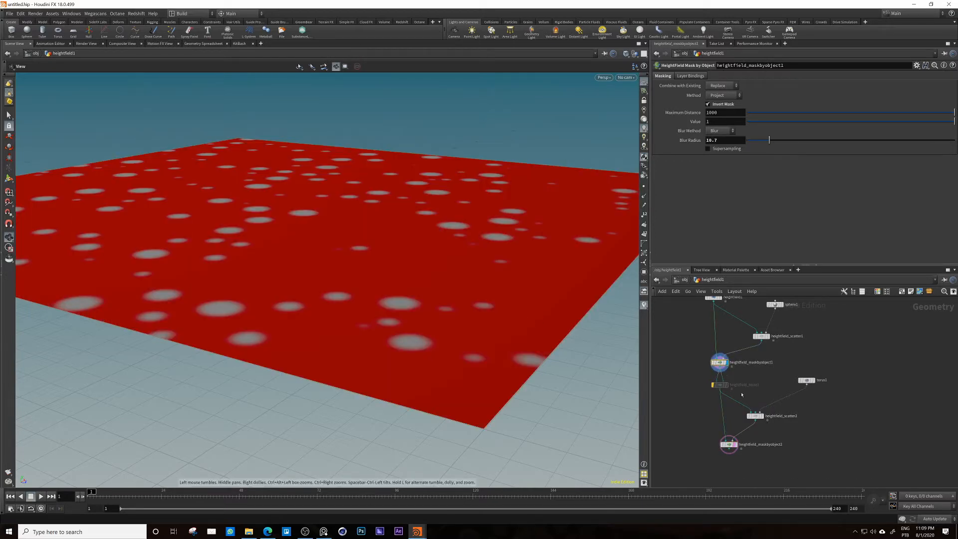
click(762, 416)
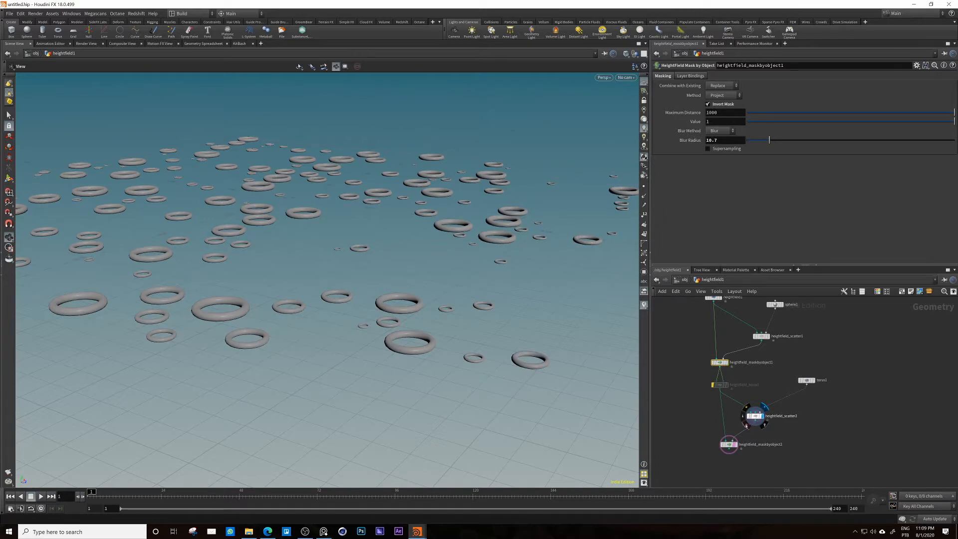
click(737, 448)
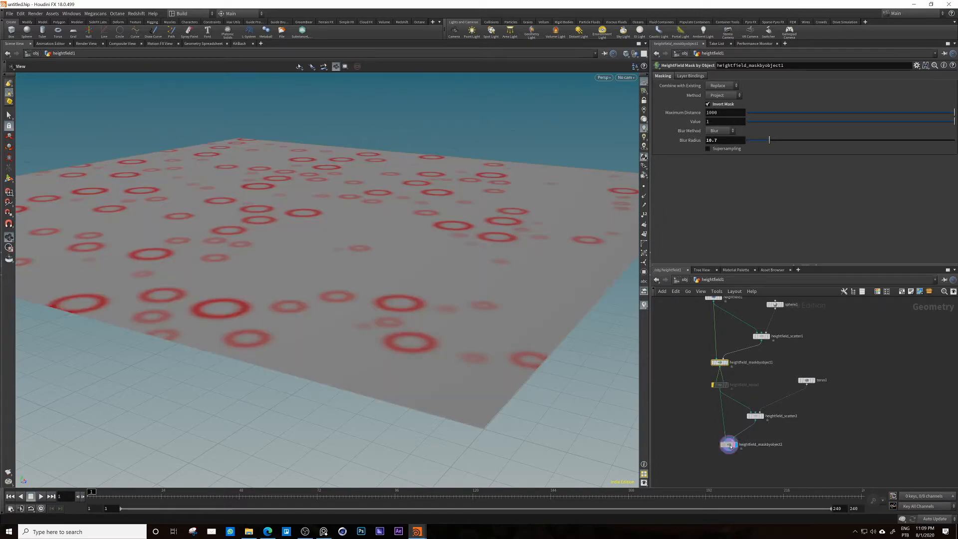
click(726, 363)
click(735, 444)
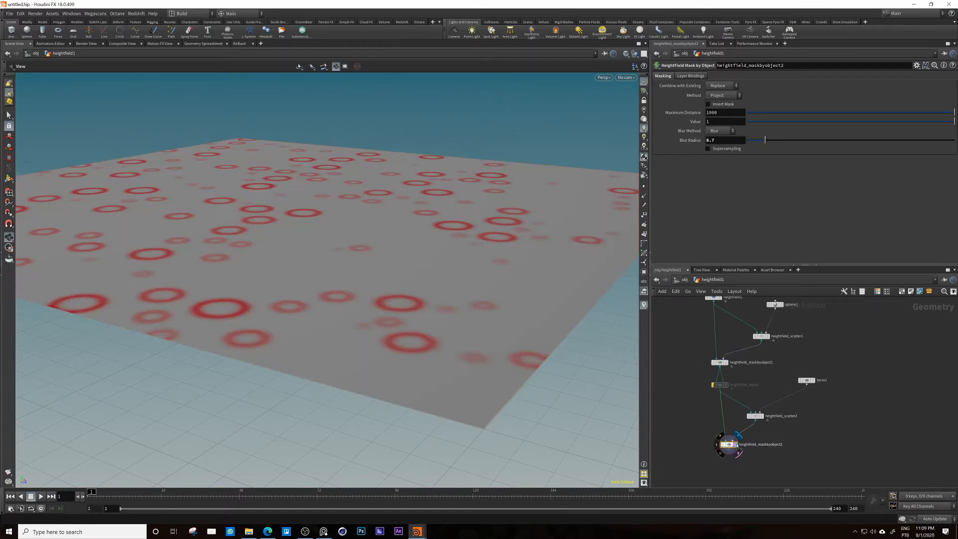
click(719, 386)
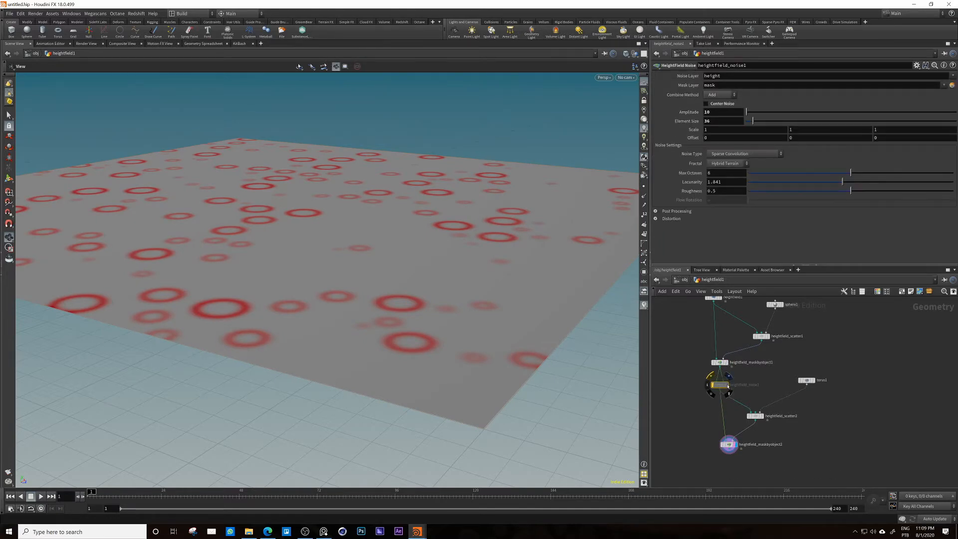
click(711, 378)
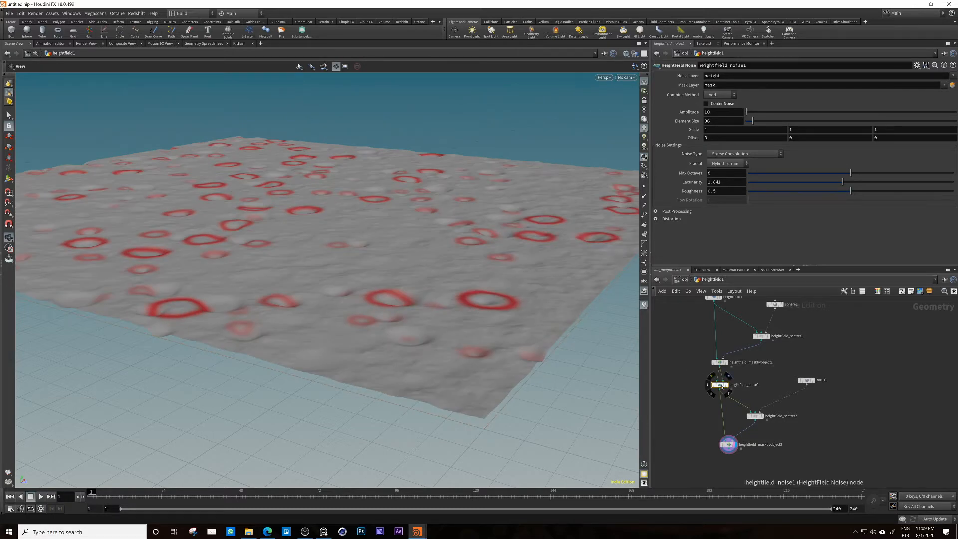
Step: Try Center Noise in heightfield_noise1, turn it back off, and set the Amplitude to 19
click(706, 104)
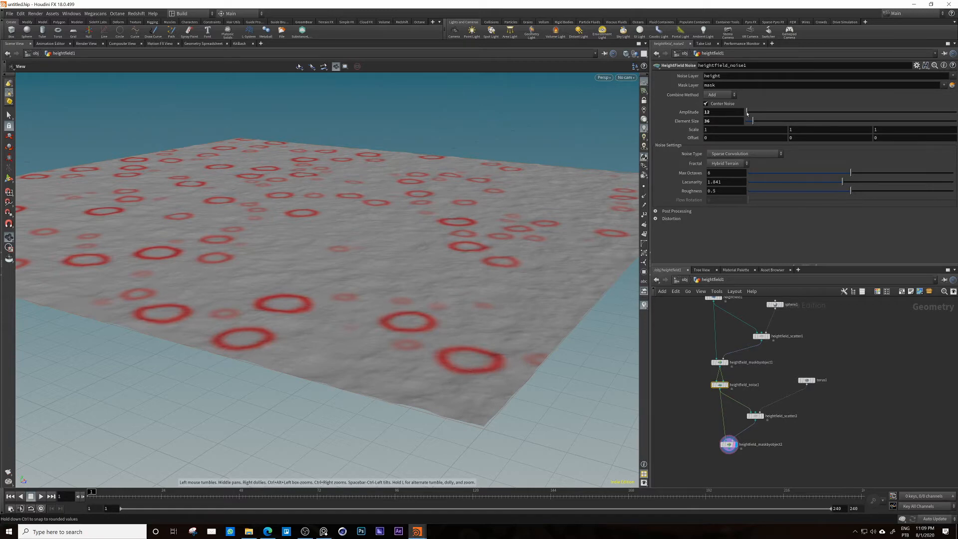
drag(747, 113, 755, 121)
key(ctrl+z)
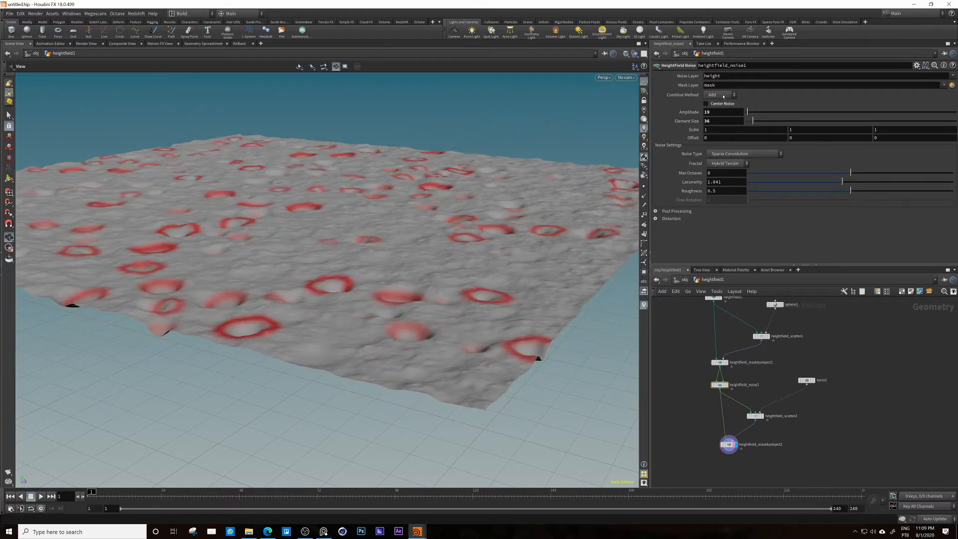
Step: Try the Replace combine method in heightfield_noise1, return it to Add, and inspect the terrain from high and low viewpoints
click(724, 95)
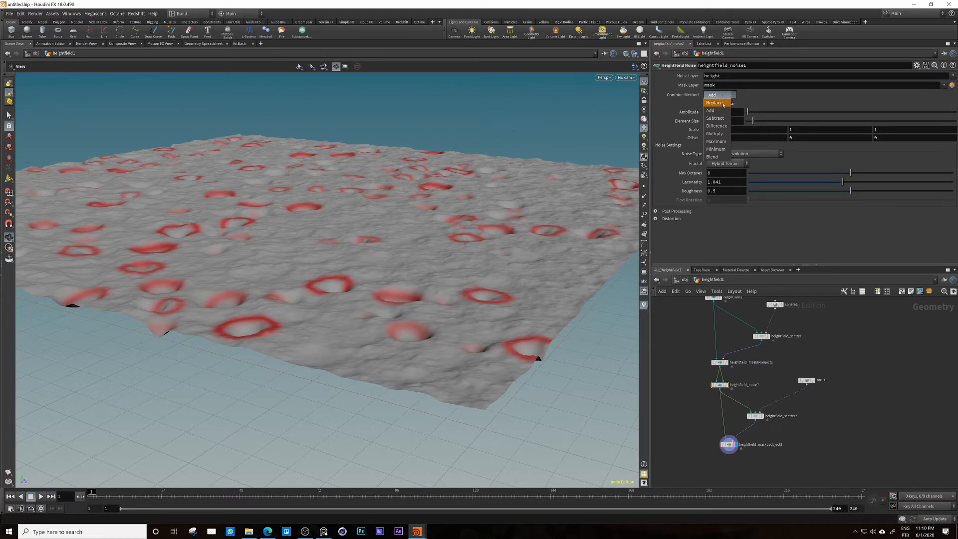
click(724, 105)
click(720, 94)
click(718, 103)
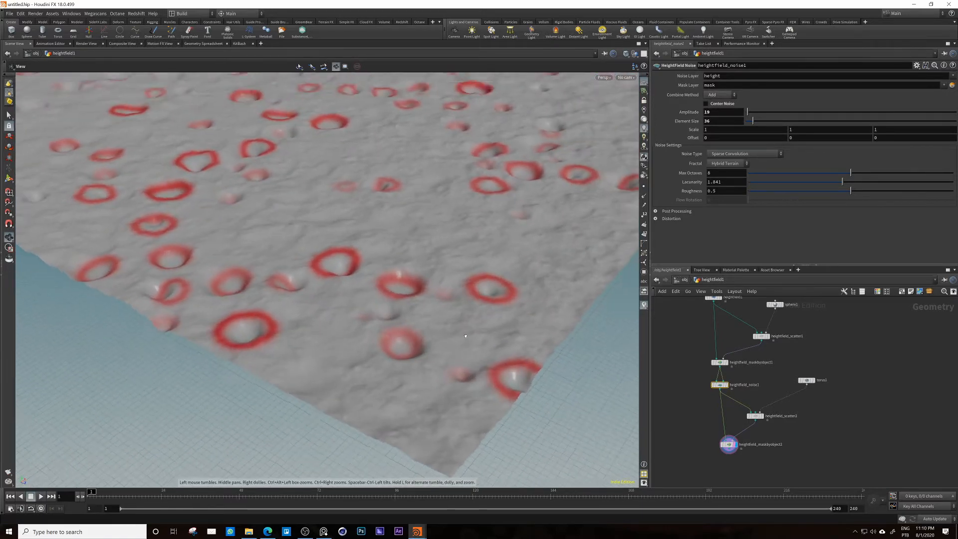
drag(471, 359, 465, 294)
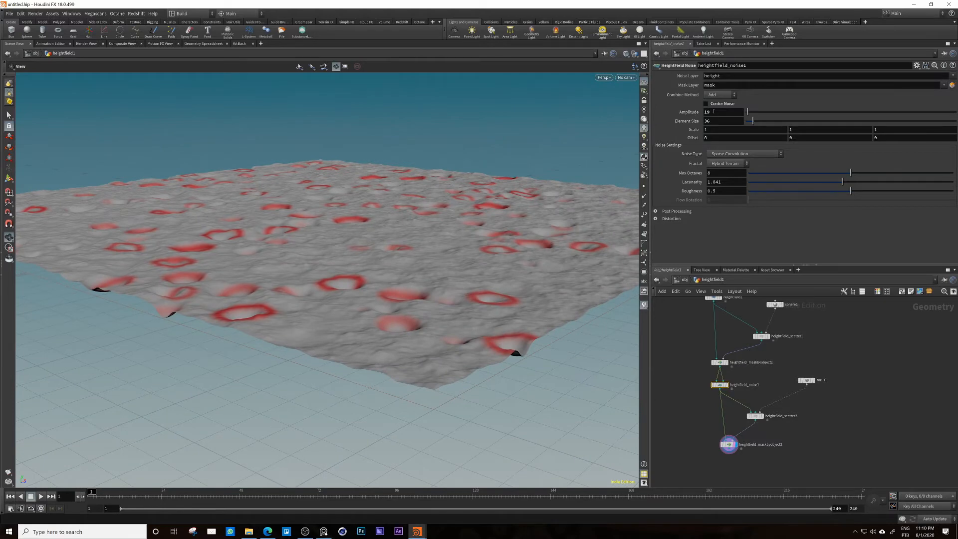
drag(349, 309, 434, 179)
Step: Append a HeightField Noise node to the output of heightfield_maskbyobject2
scroll(377, 350, up, 5)
scroll(741, 412, up, 3)
scroll(742, 412, up, 2)
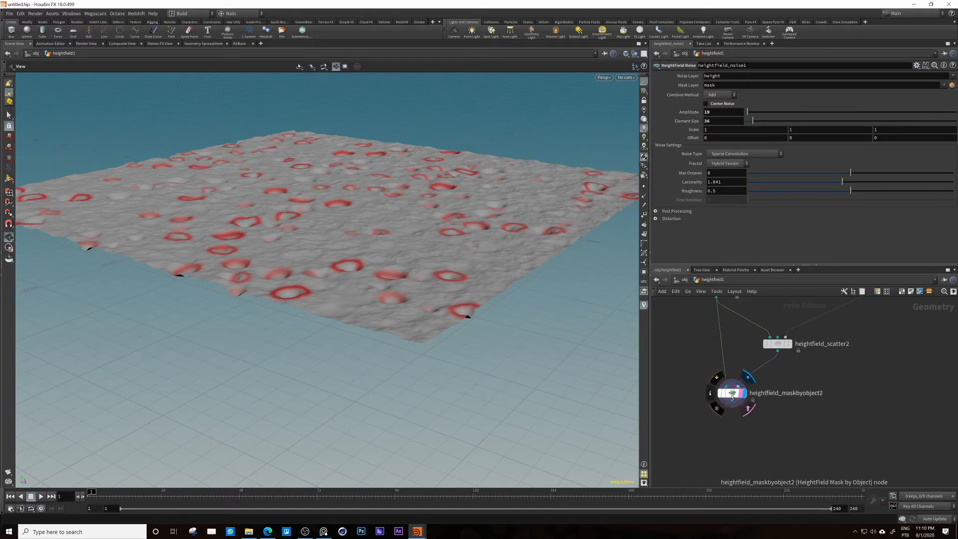
key(Tab)
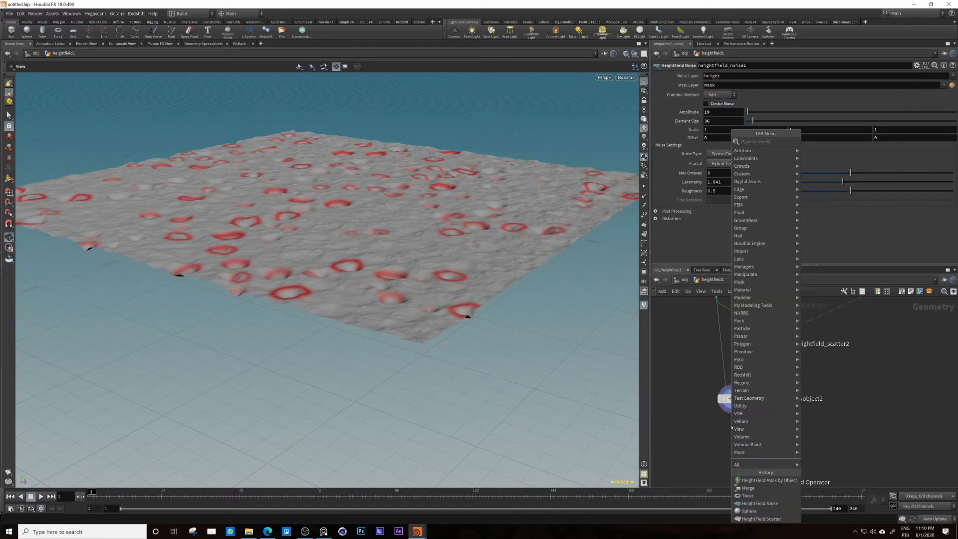
text(hfnoise)
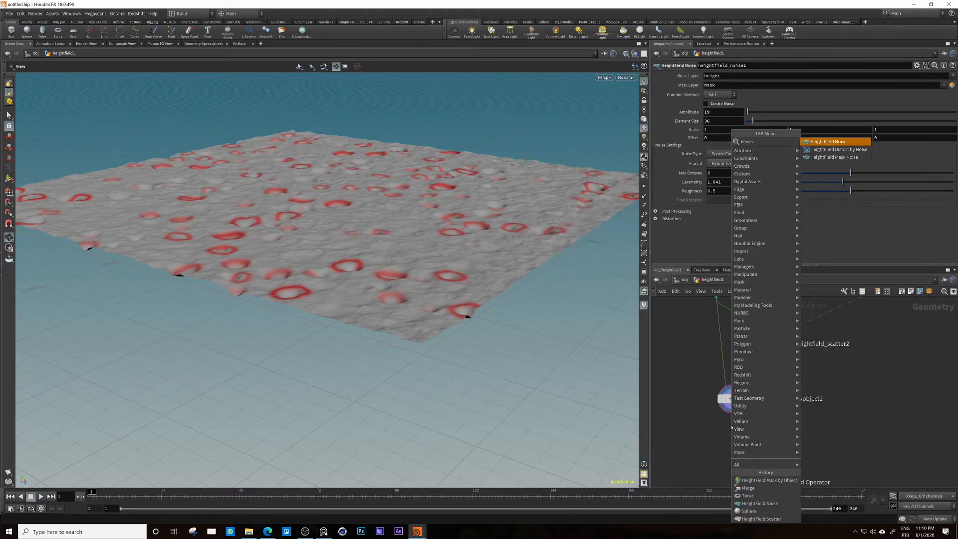
key(Return)
click(733, 440)
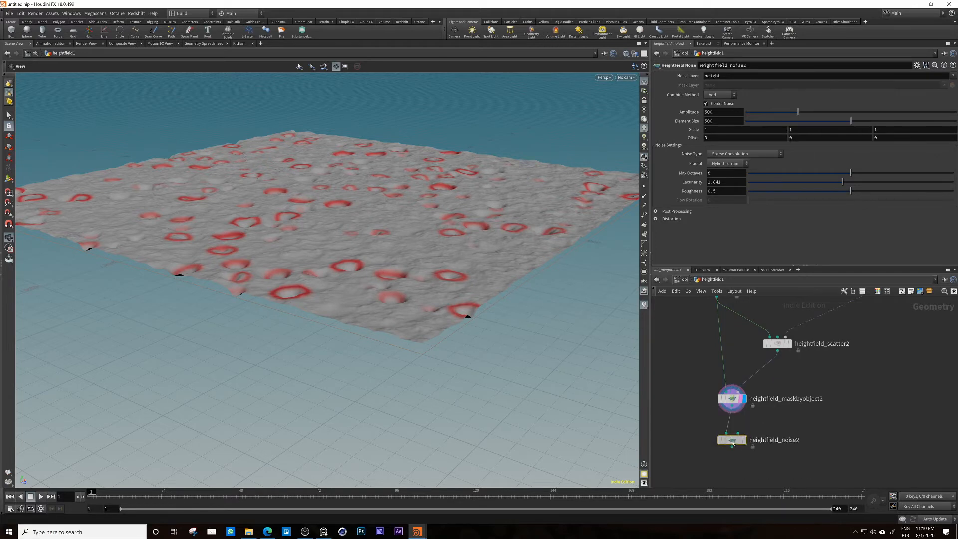
Step: Wire heightfield_maskbyobject2 into the mask input of heightfield_noise2 as well, and display the new noise in the viewport
drag(732, 408, 742, 440)
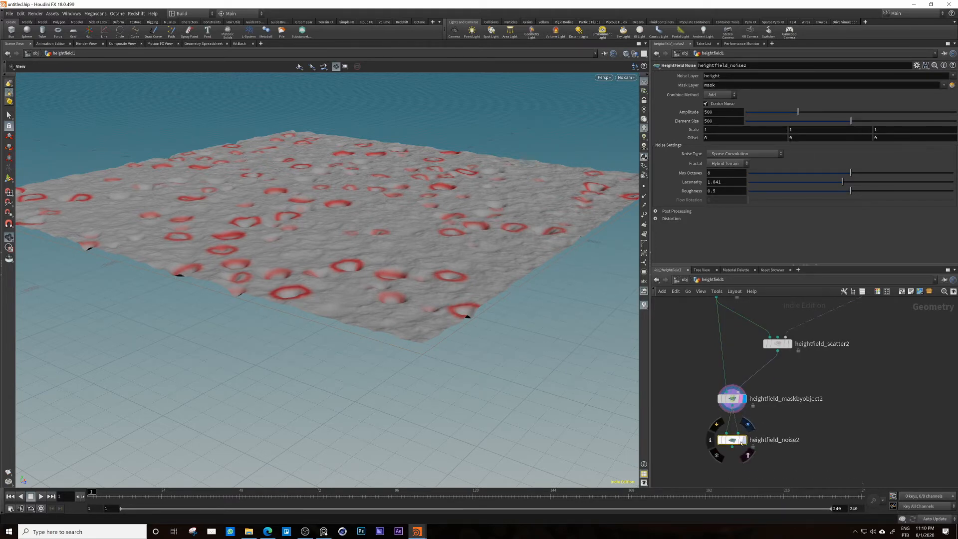
click(743, 440)
mouse_move(383, 263)
mouse_down()
mouse_move(359, 288)
mouse_move(423, 274)
mouse_move(389, 279)
mouse_up()
right_drag(390, 279, 422, 277)
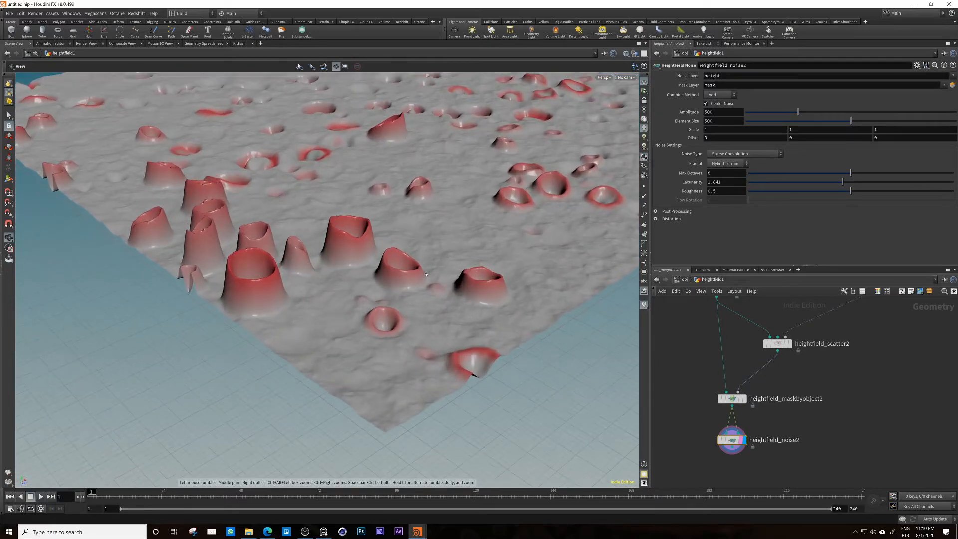
drag(422, 277, 450, 272)
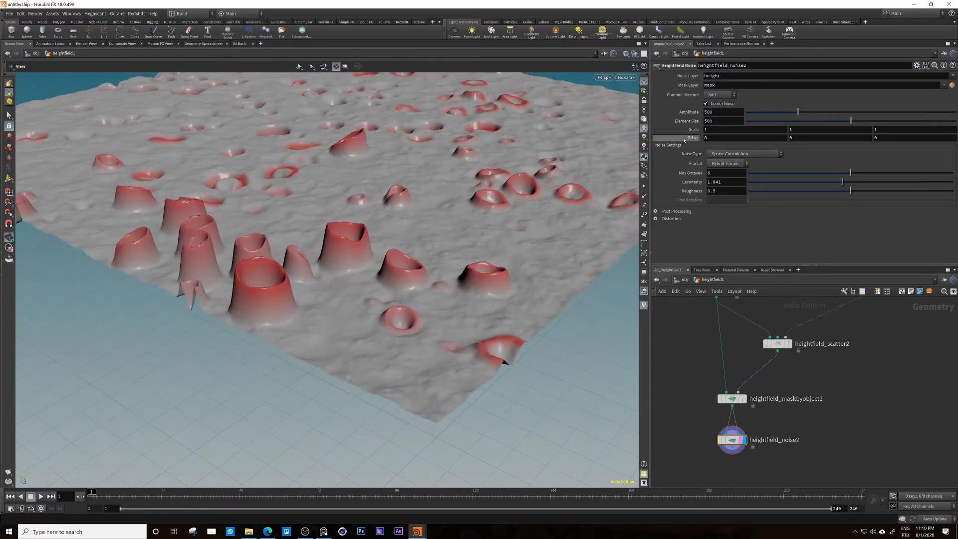
Step: Set the Amplitude of heightfield_noise2 to 50 and its Element Size to 458
double_click(717, 112)
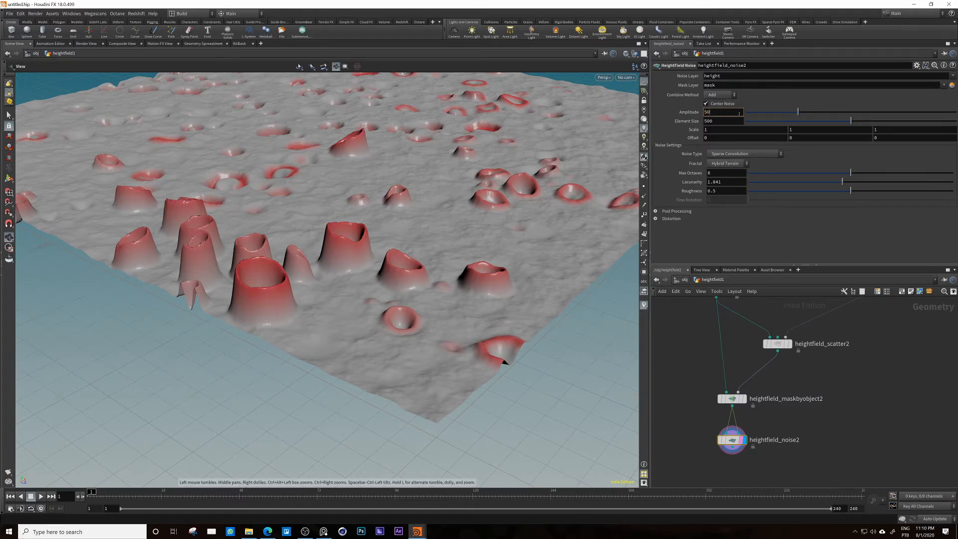
text(50)
key(Return)
drag(394, 304, 437, 344)
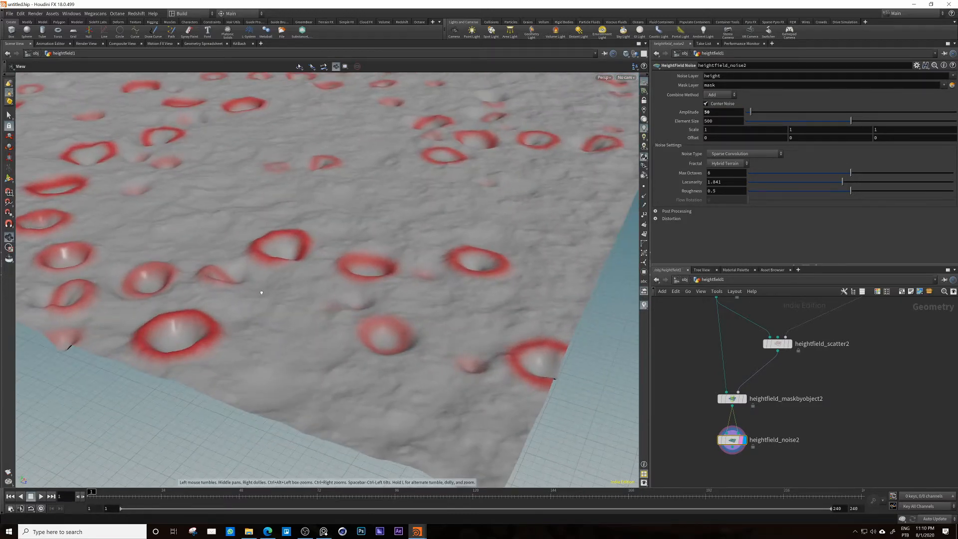
drag(261, 292, 324, 200)
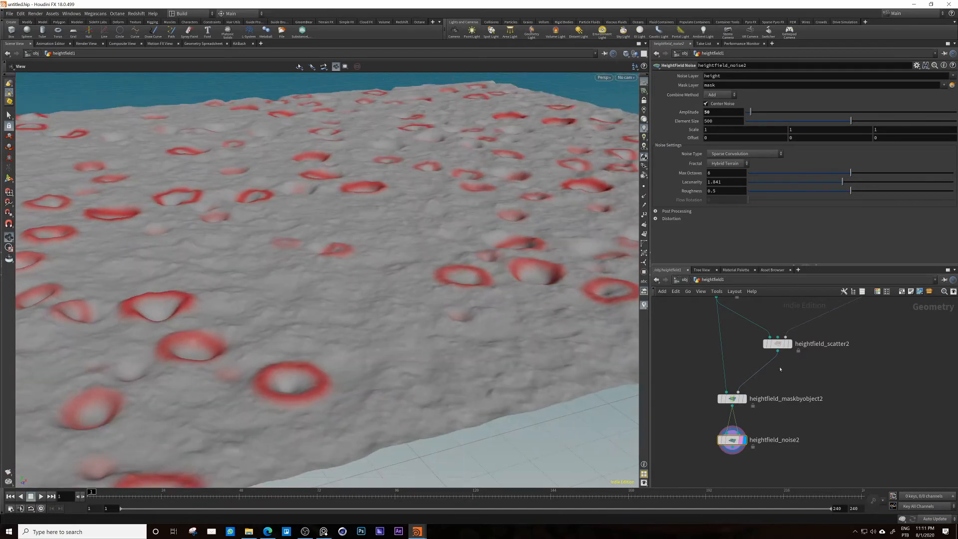
drag(434, 299, 428, 267)
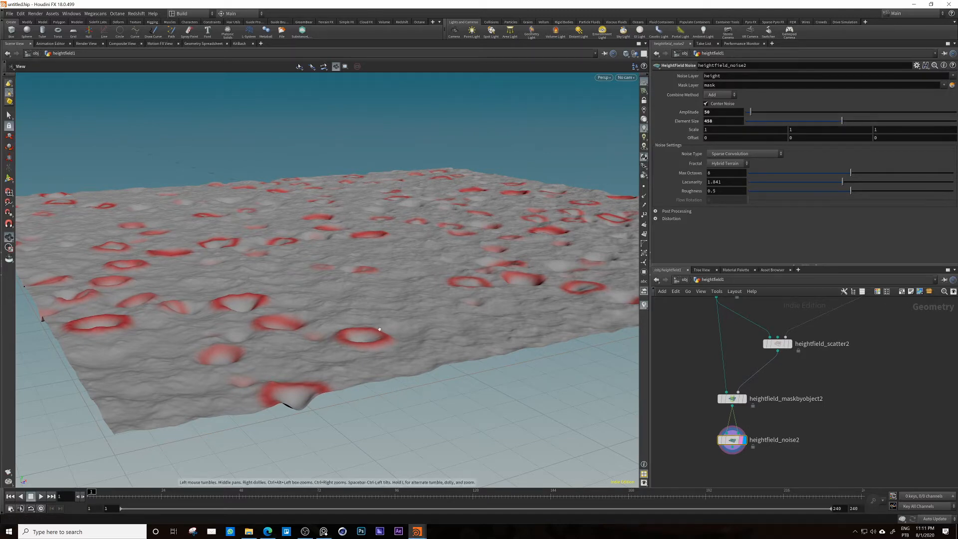
Step: Examine the shape of the masked ring craters across the terrain from high and low viewpoints
drag(255, 309, 307, 287)
drag(473, 228, 430, 279)
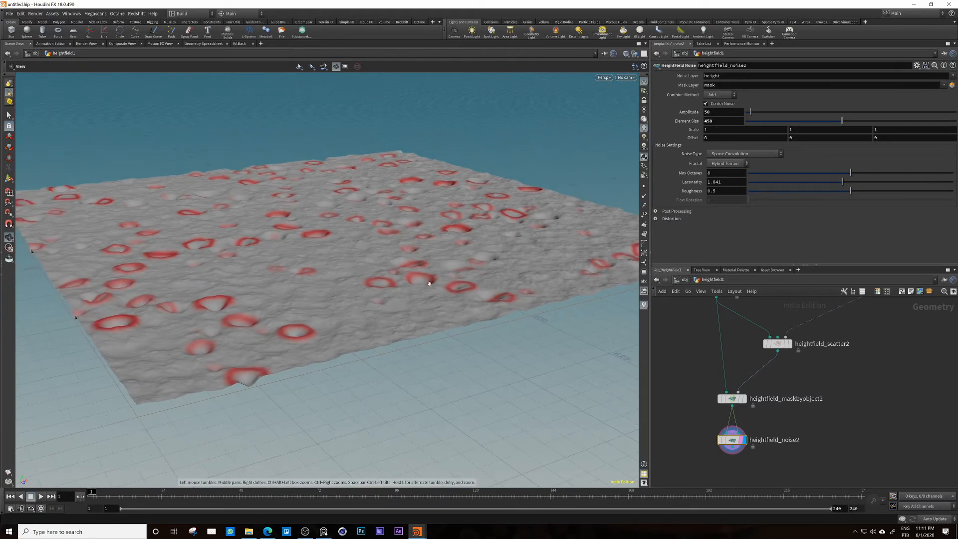
middle_drag(430, 279, 381, 288)
drag(380, 288, 409, 293)
middle_drag(828, 440, 840, 396)
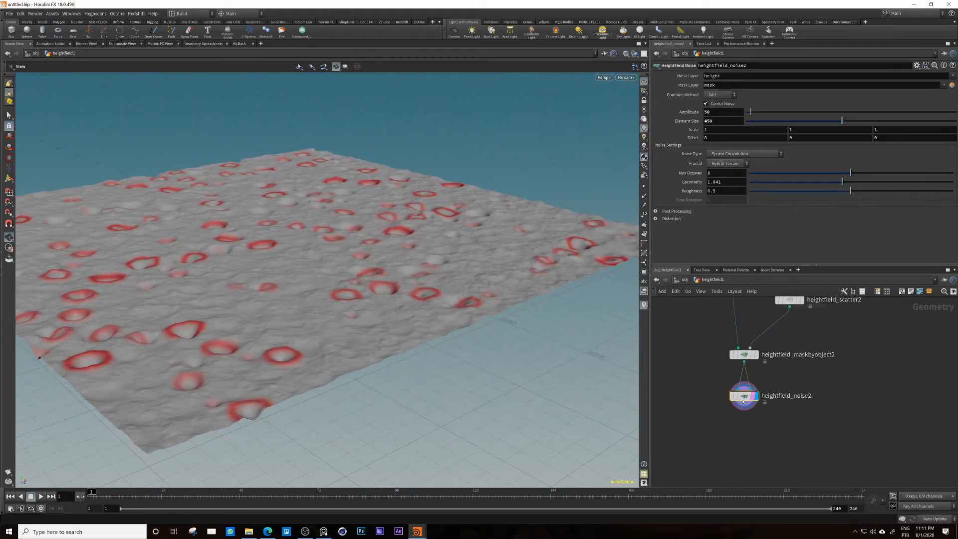
drag(302, 320, 375, 339)
middle_drag(374, 339, 413, 387)
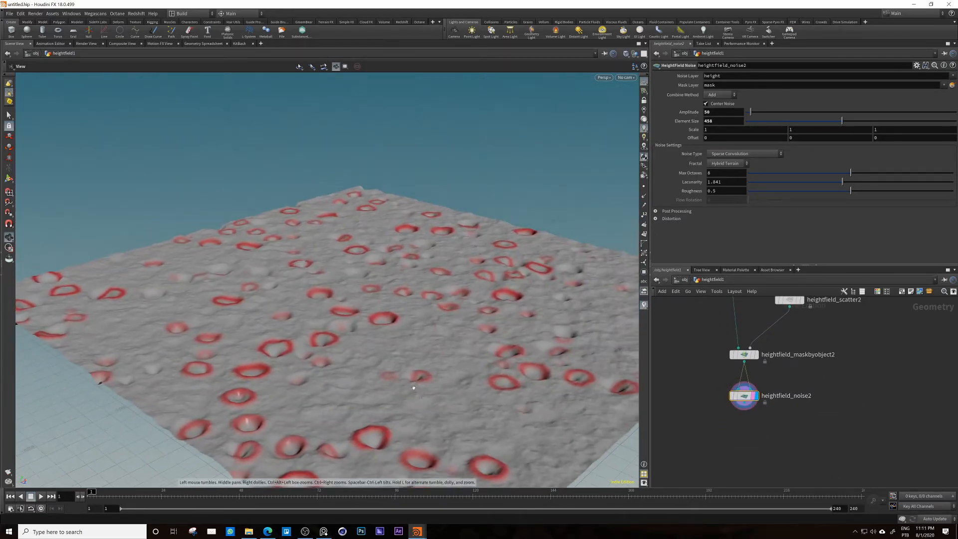
drag(413, 387, 651, 373)
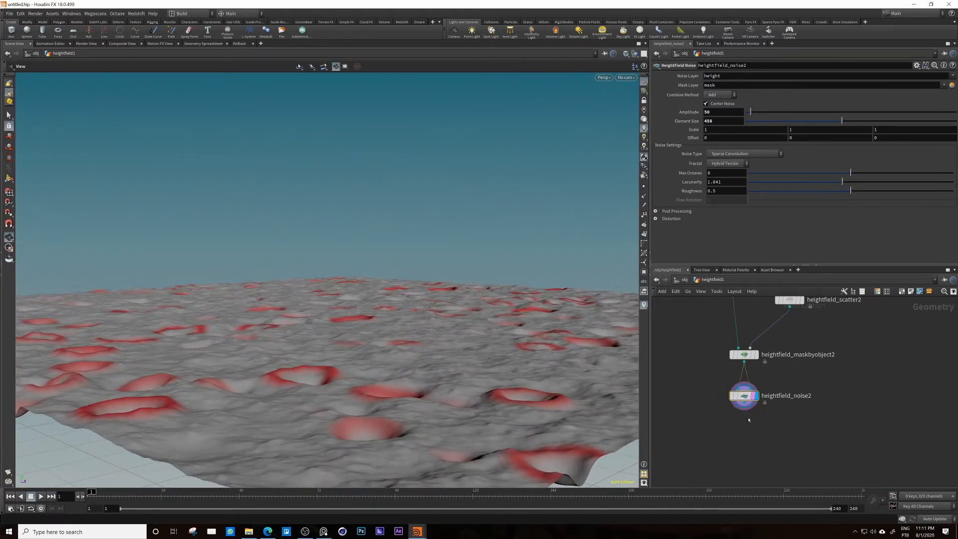
drag(749, 402, 745, 397)
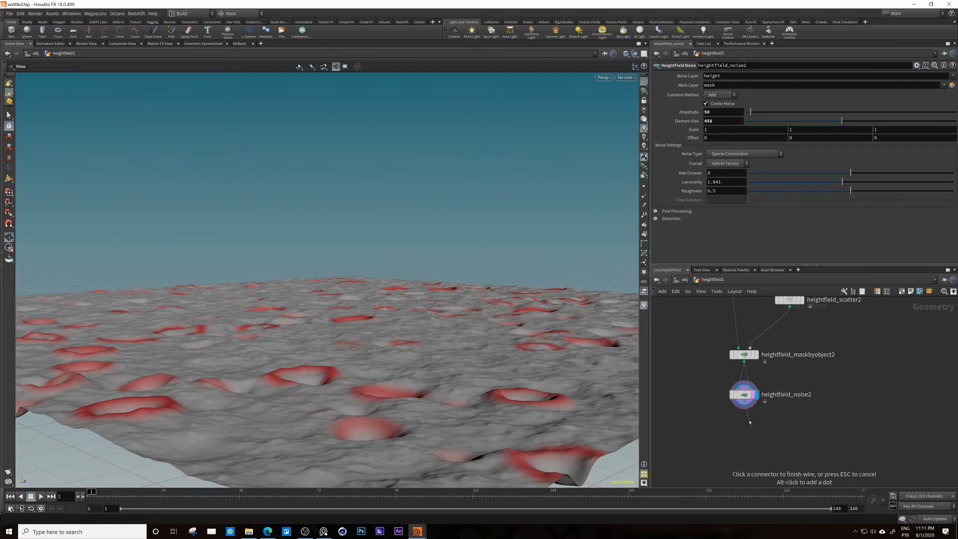
key(Tab)
text(clas)
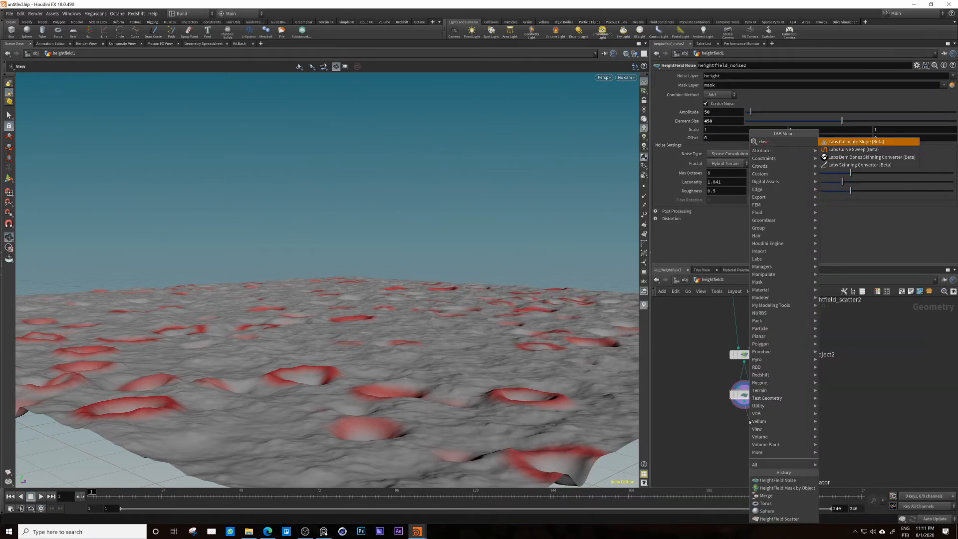
key(BackSpace)
key(BackSpace)
key(BackSpace)
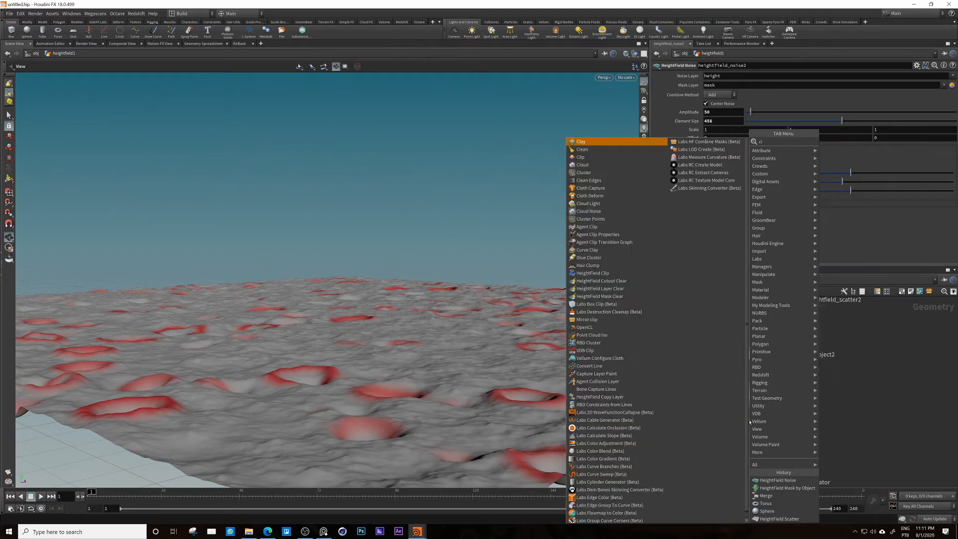
text(lear)
key(Down)
key(Return)
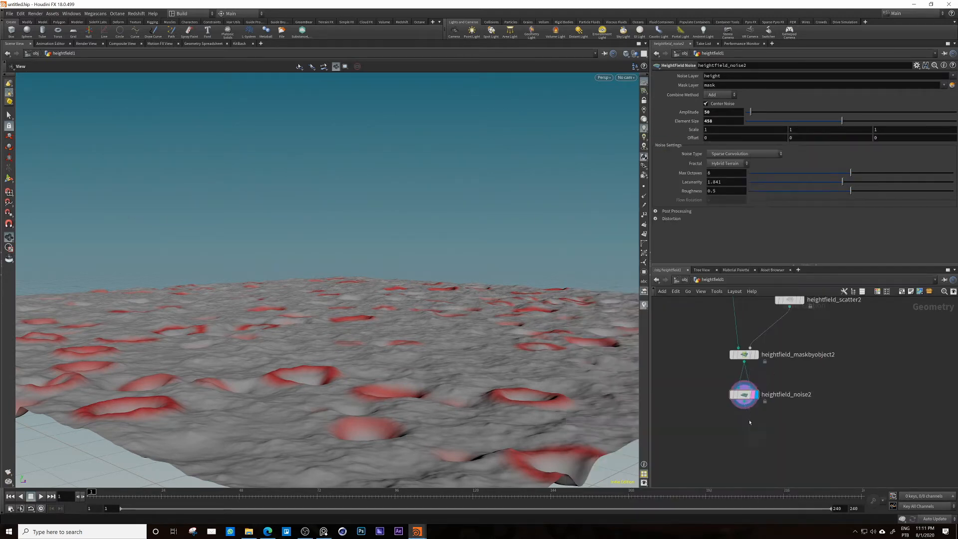
click(749, 423)
drag(723, 458, 761, 412)
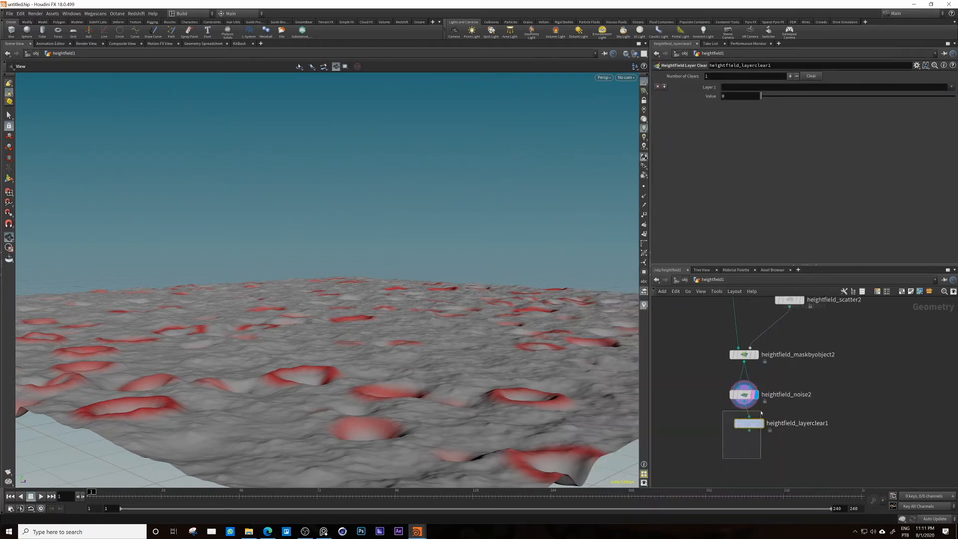
key(Delete)
Step: Append a HeightField Mask Clear node after heightfield_noise2 and display its result without the red mask
key(Tab)
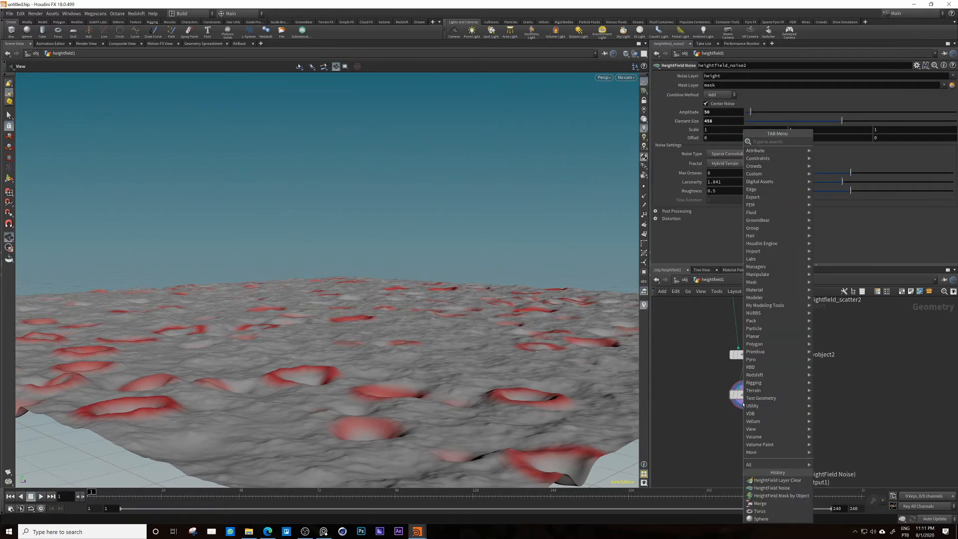
text(masclea)
key(Return)
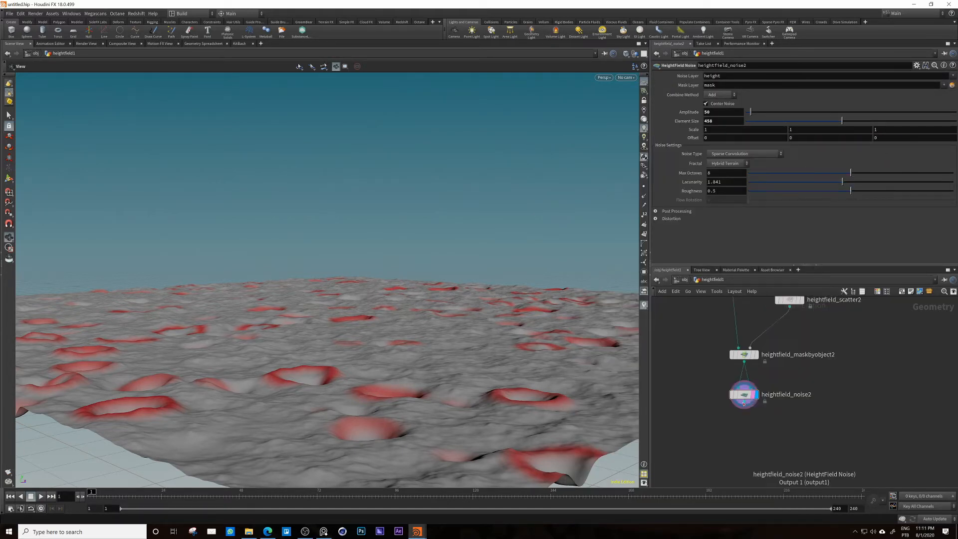
click(747, 420)
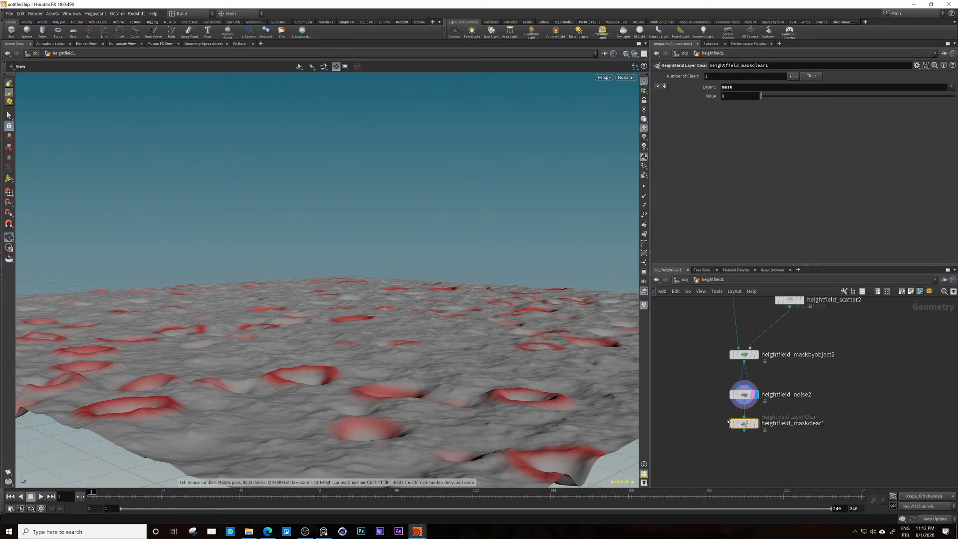
click(753, 424)
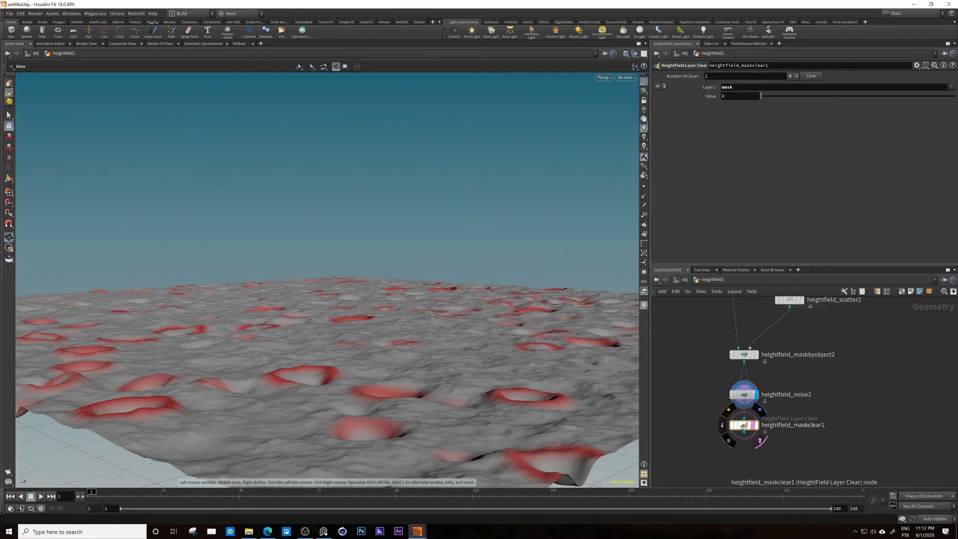
click(756, 424)
scroll(448, 402, up, 3)
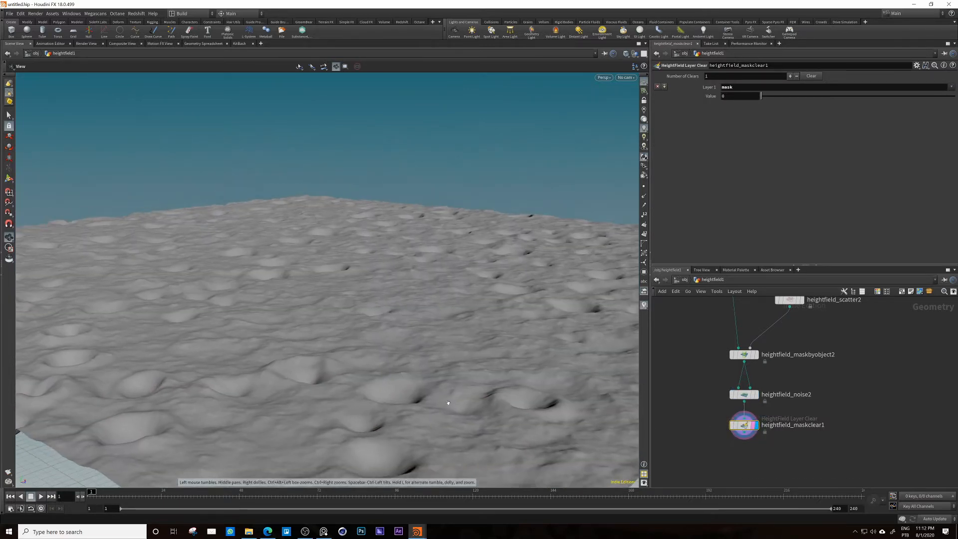
scroll(448, 402, down, 3)
Step: Append a HeightField Distort by Noise node after heightfield_maskclear1, align it below, and display its result
key(Tab)
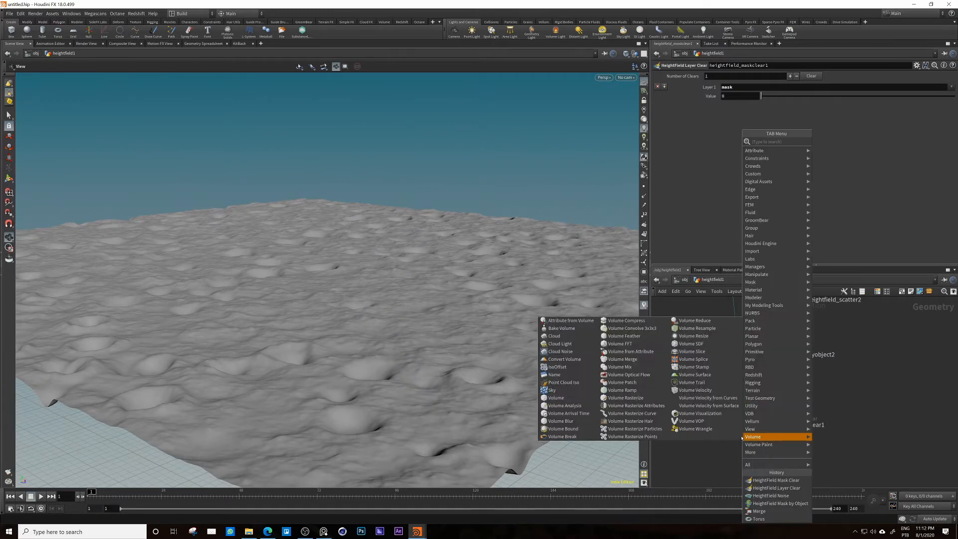
text(disto)
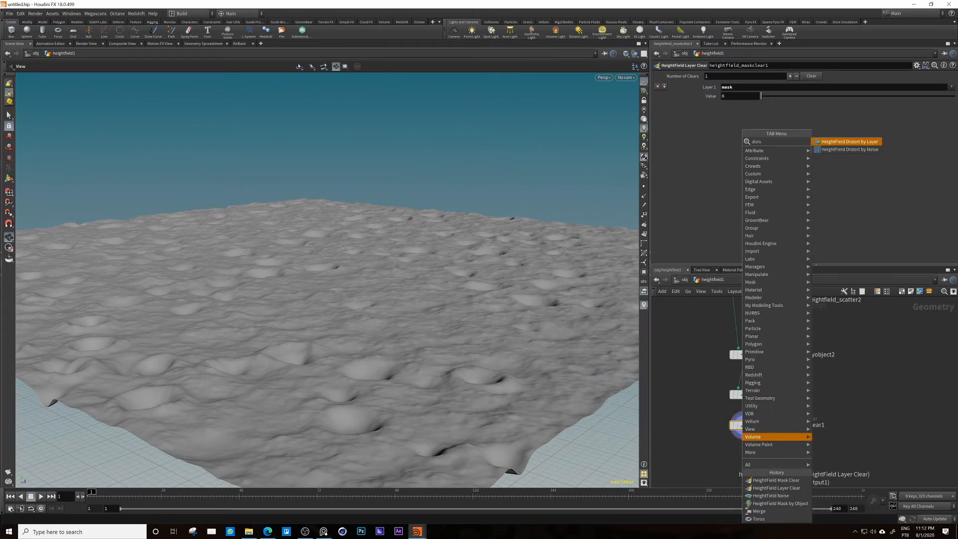
key(Down)
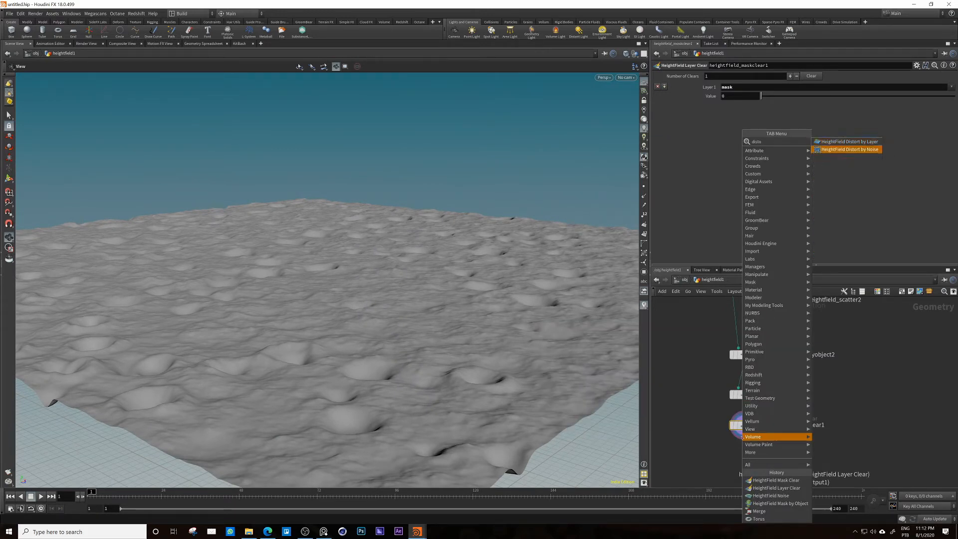
key(Return)
click(750, 450)
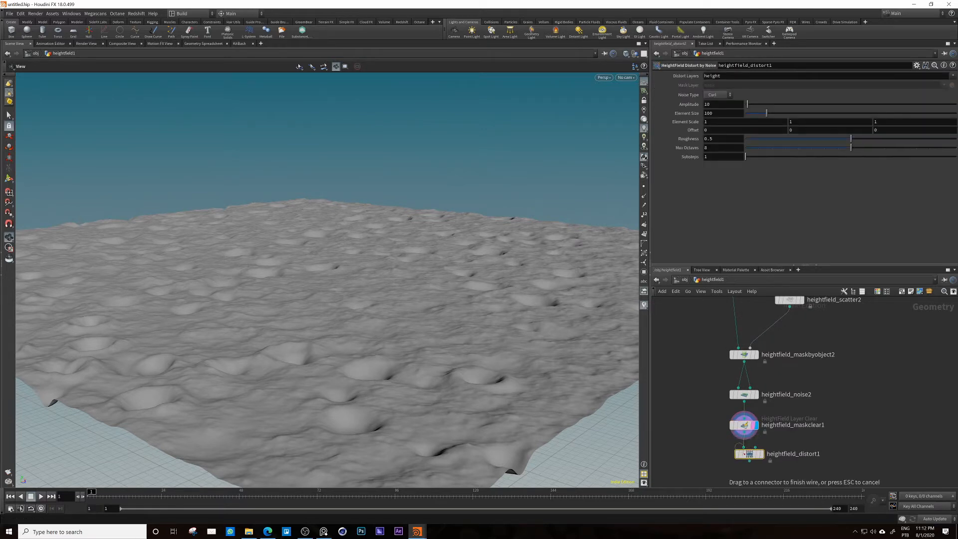
mouse_move(744, 454)
mouse_down()
mouse_move(752, 444)
mouse_move(746, 458)
mouse_up()
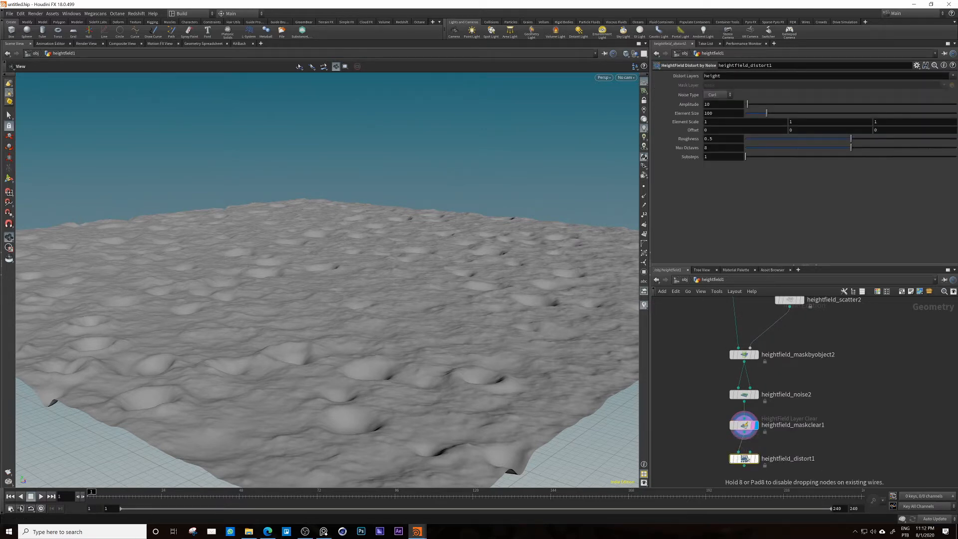
click(757, 459)
mouse_move(424, 352)
mouse_down()
mouse_move(425, 380)
mouse_move(424, 344)
mouse_up()
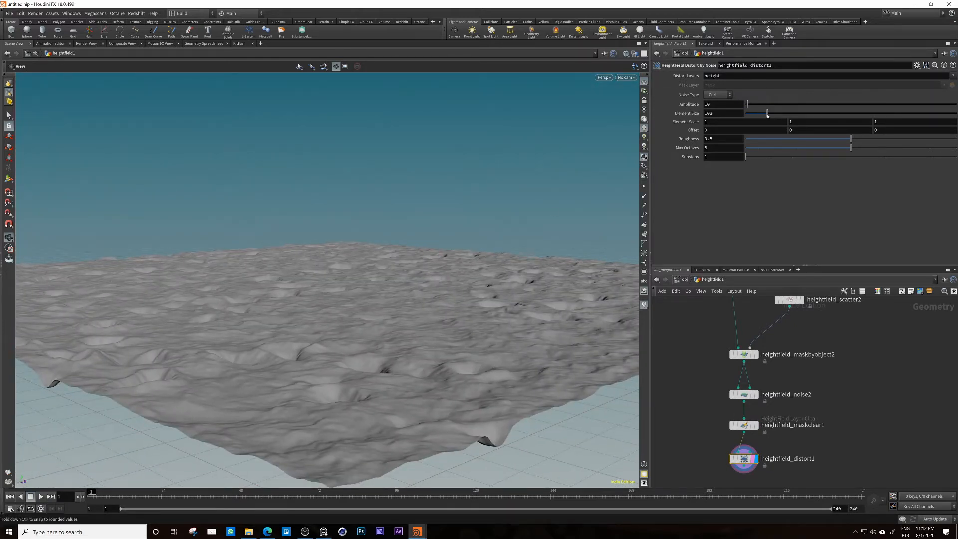
Step: Set the Element Size of heightfield_distort1 to 17 and its Amplitude to -0.53
mouse_move(767, 115)
mouse_down()
mouse_move(793, 112)
mouse_move(750, 113)
mouse_up()
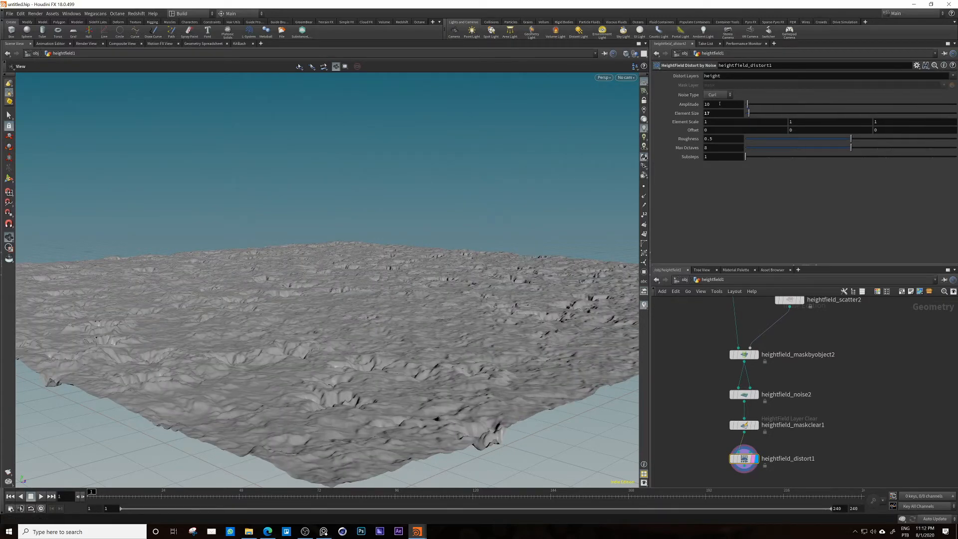
middle_drag(719, 114, 718, 114)
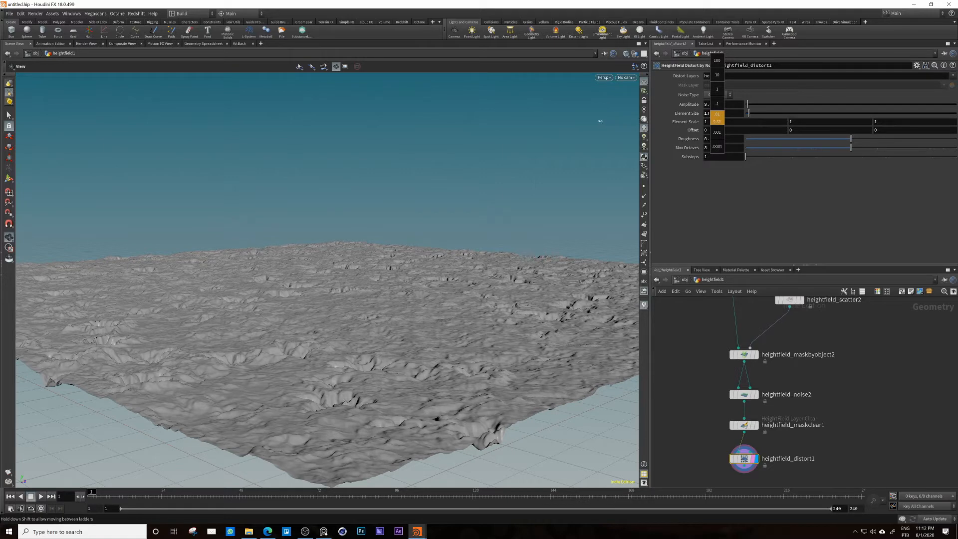
middle_drag(576, 120, 817, 106)
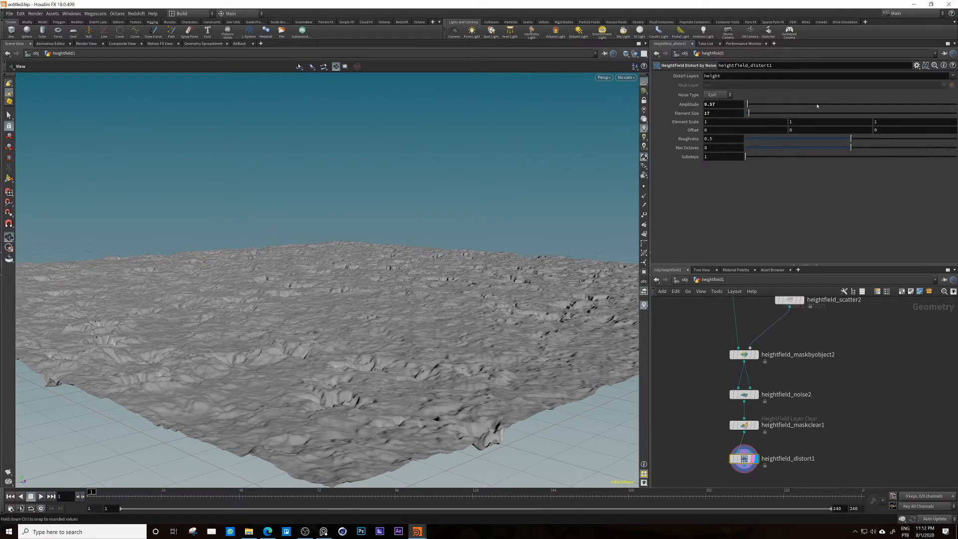
middle_drag(725, 104, 726, 102)
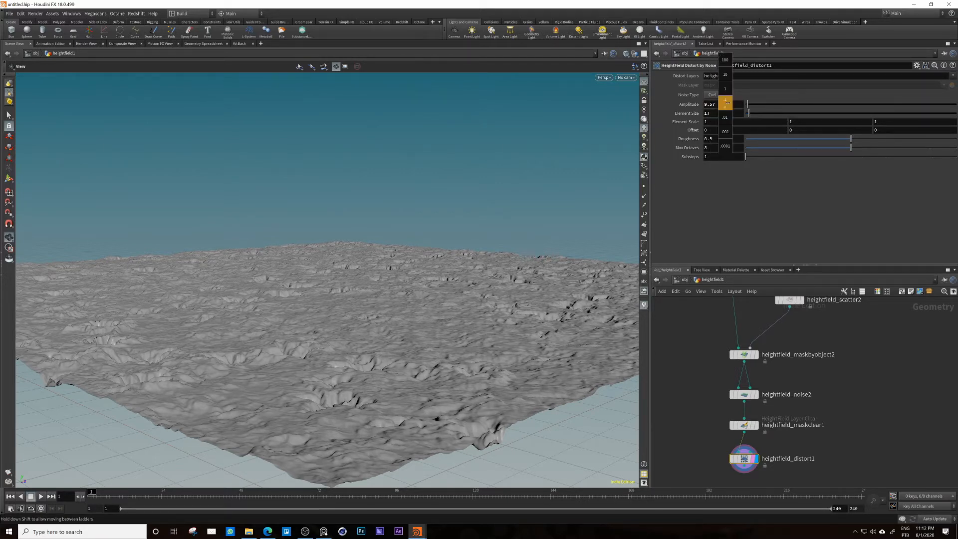
middle_drag(652, 105, 433, 120)
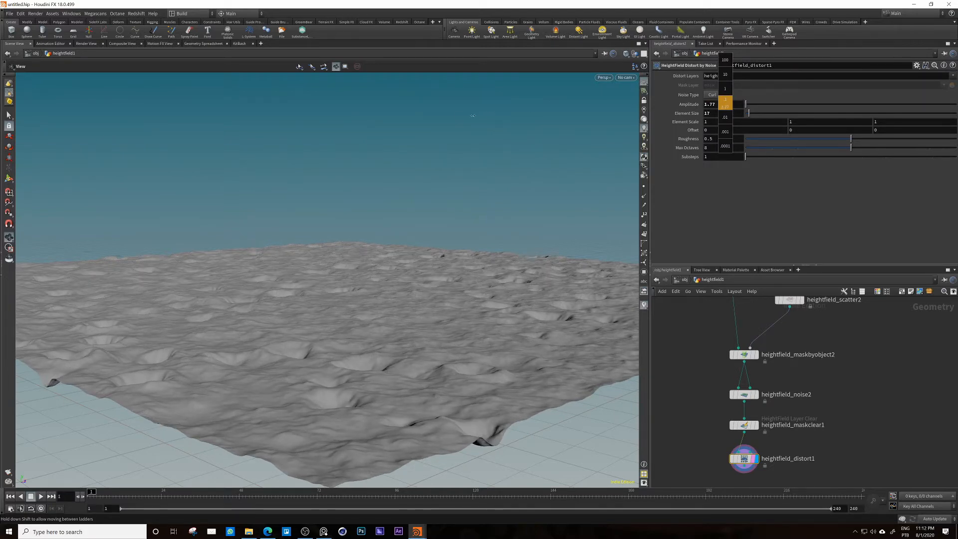
middle_drag(389, 123, 397, 124)
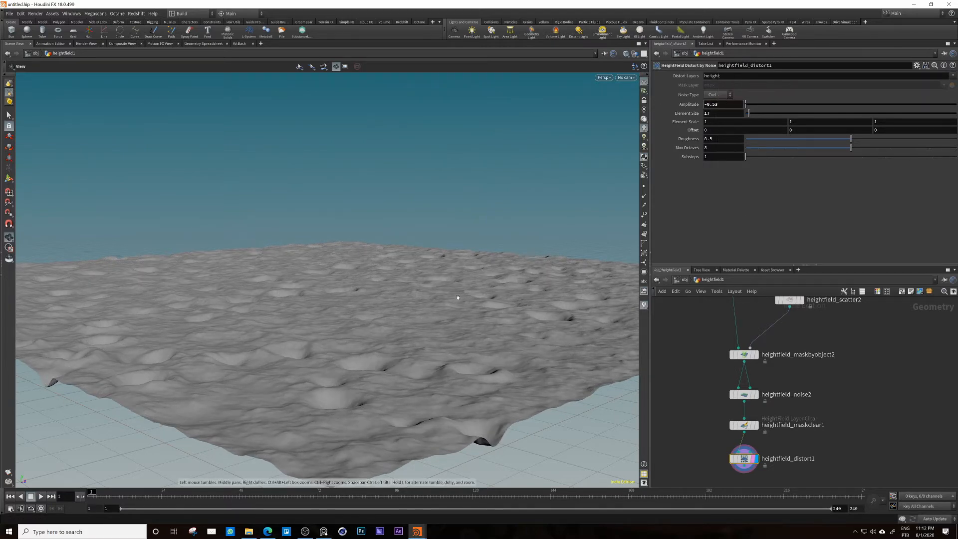
Step: Set the Grid Spacing of the heightfield1 node at the top of the network to 0.5
drag(409, 250, 410, 369)
drag(294, 378, 355, 281)
middle_drag(763, 349, 791, 460)
middle_drag(762, 313, 733, 393)
click(754, 377)
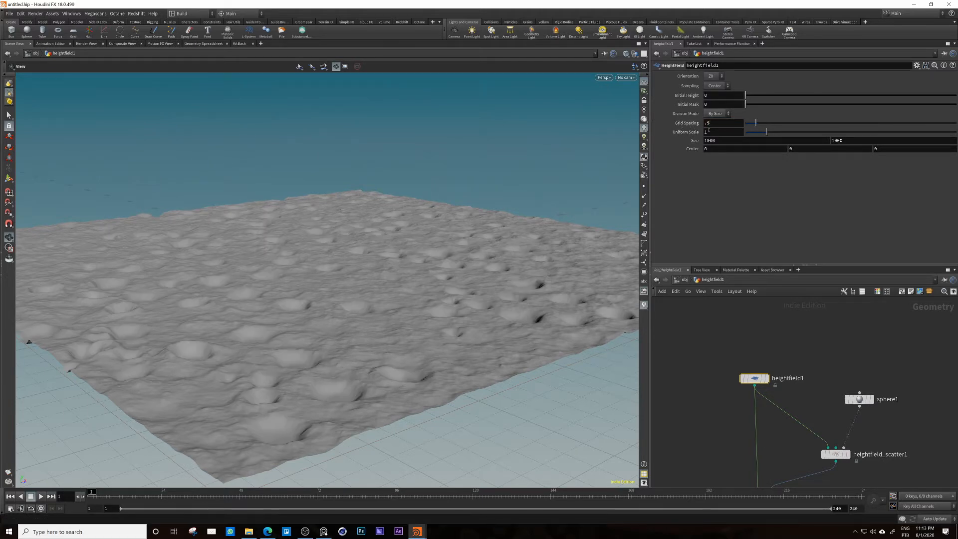
Step: Examine the distorted crater terrain at the finer grid resolution from low, close and wide viewpoints
drag(381, 337, 349, 387)
middle_drag(349, 387, 395, 369)
right_drag(394, 369, 421, 321)
drag(421, 320, 356, 377)
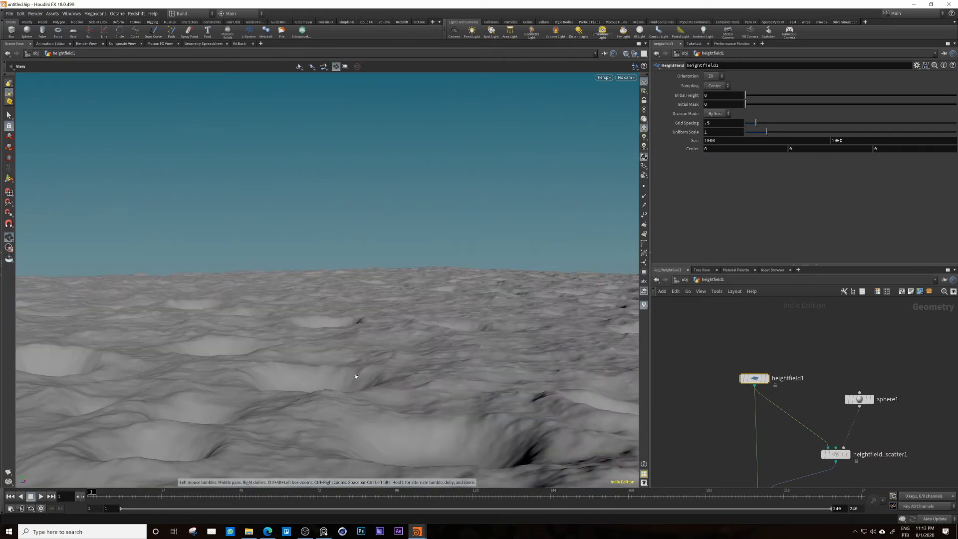
drag(521, 447, 465, 329)
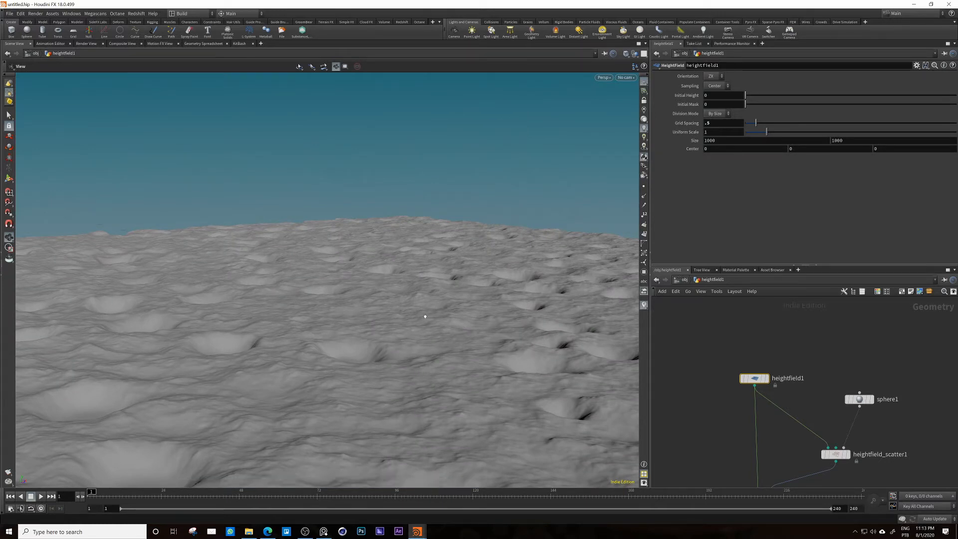
drag(282, 333, 375, 289)
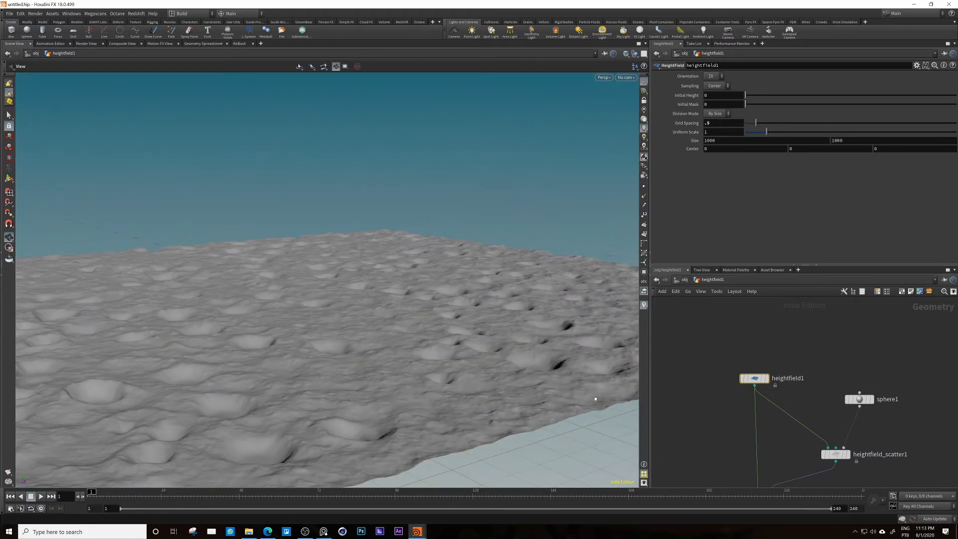
drag(289, 329, 310, 321)
Step: Append a HeightField Erode node after heightfield_distort1 and display its result
middle_drag(699, 419, 713, 354)
scroll(719, 406, down, 4)
scroll(722, 449, up, 2)
scroll(769, 386, up, 4)
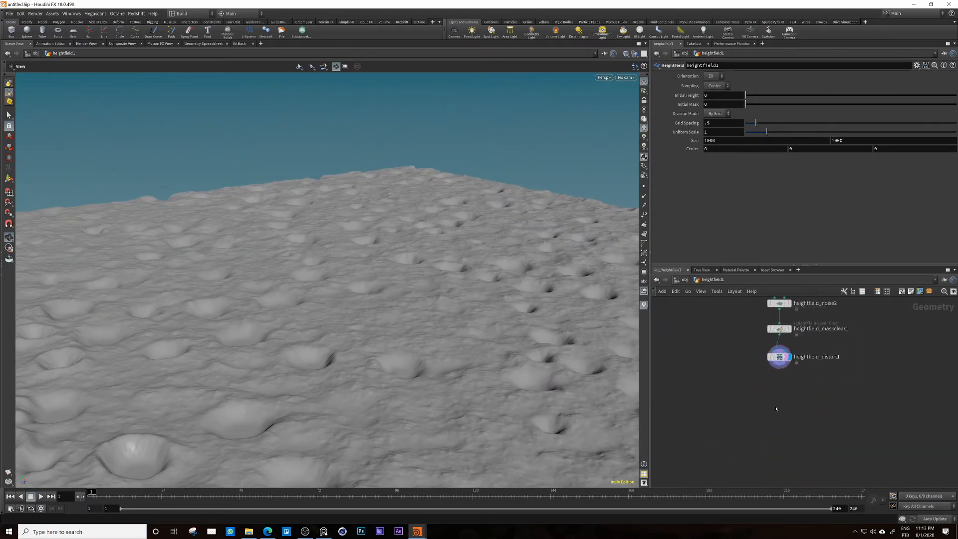
key(Tab)
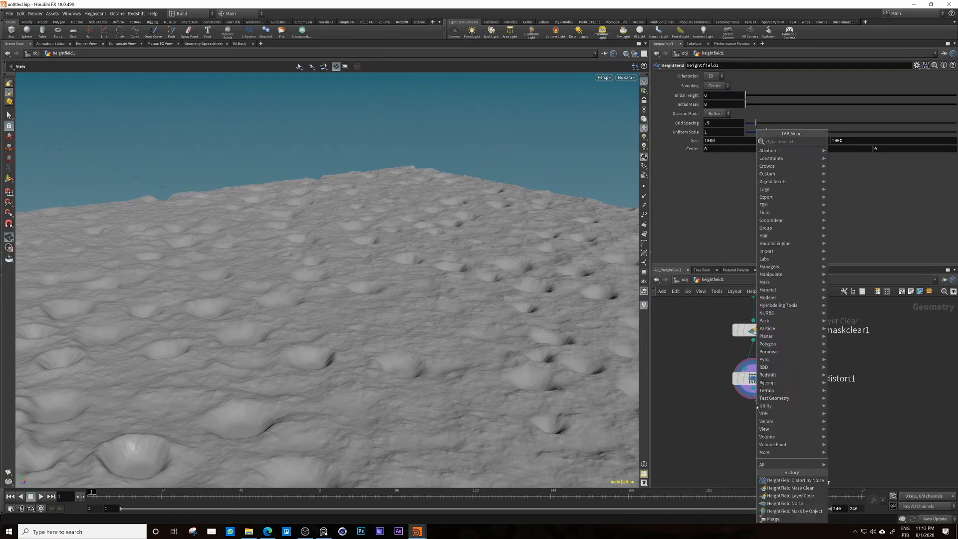
text(ero)
key(Return)
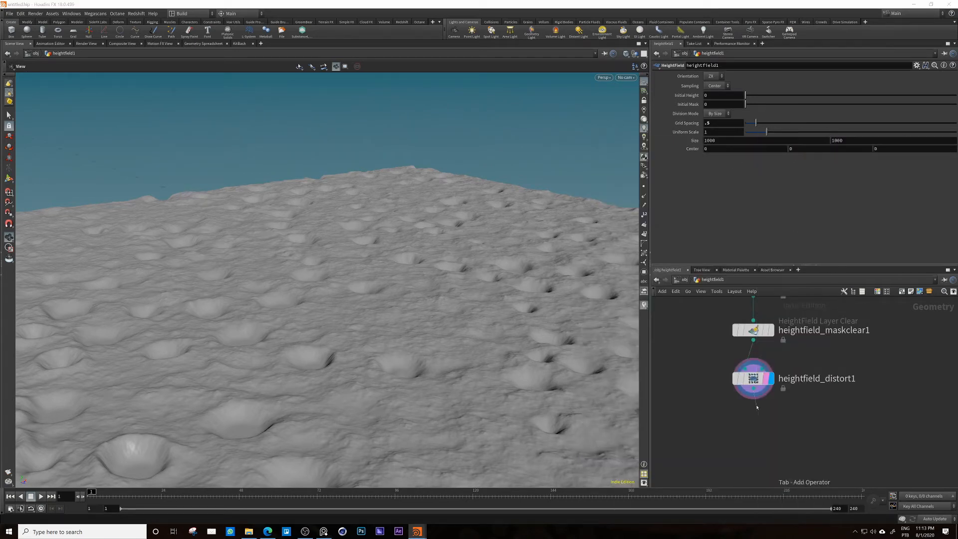
click(757, 407)
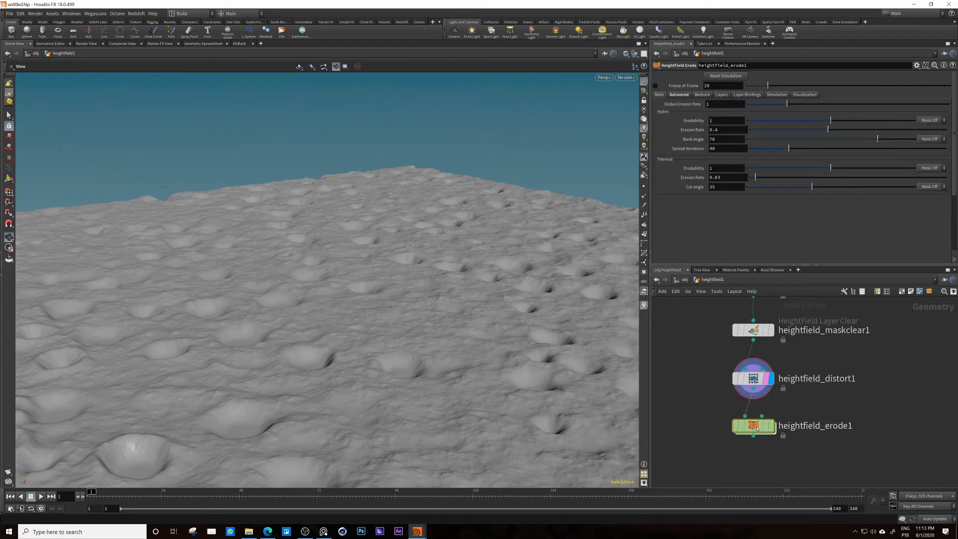
click(767, 428)
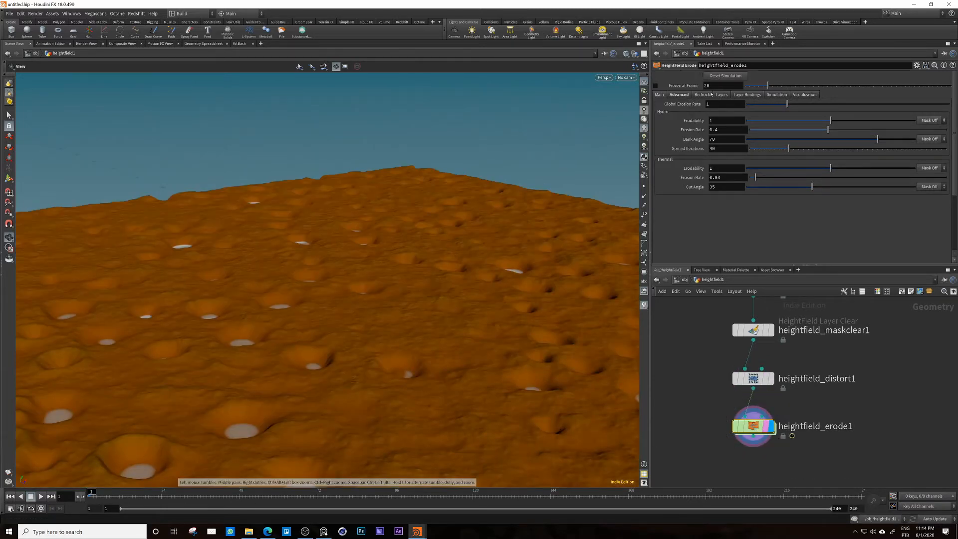
Step: Play the erosion simulation for a few frames, stop it, and delete the heightfield_erode1 node
click(779, 94)
click(677, 95)
click(30, 496)
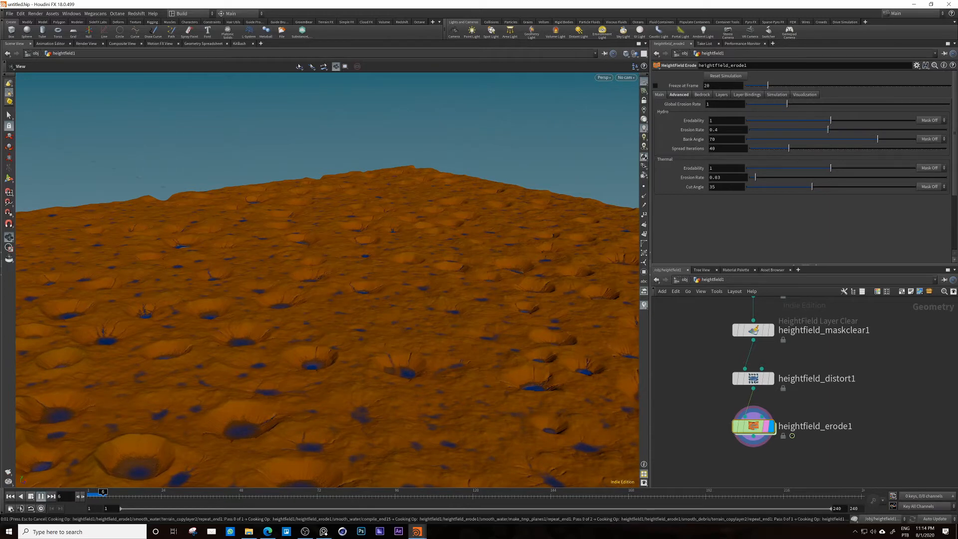
click(31, 496)
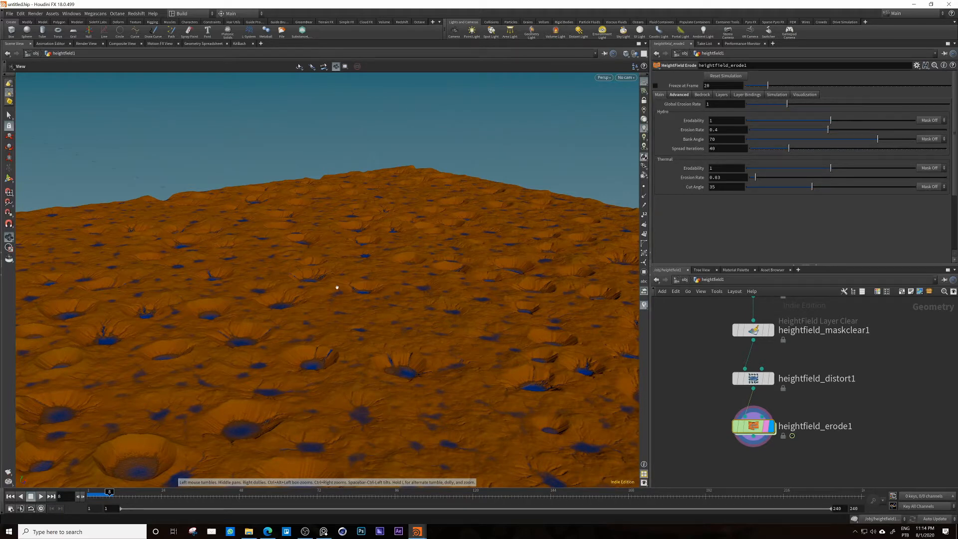
drag(722, 451, 798, 417)
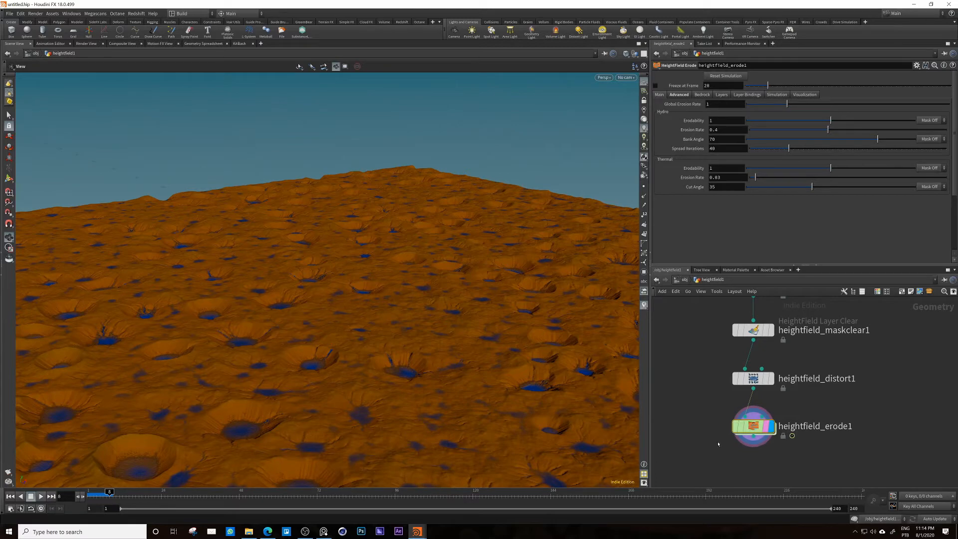
key(Delete)
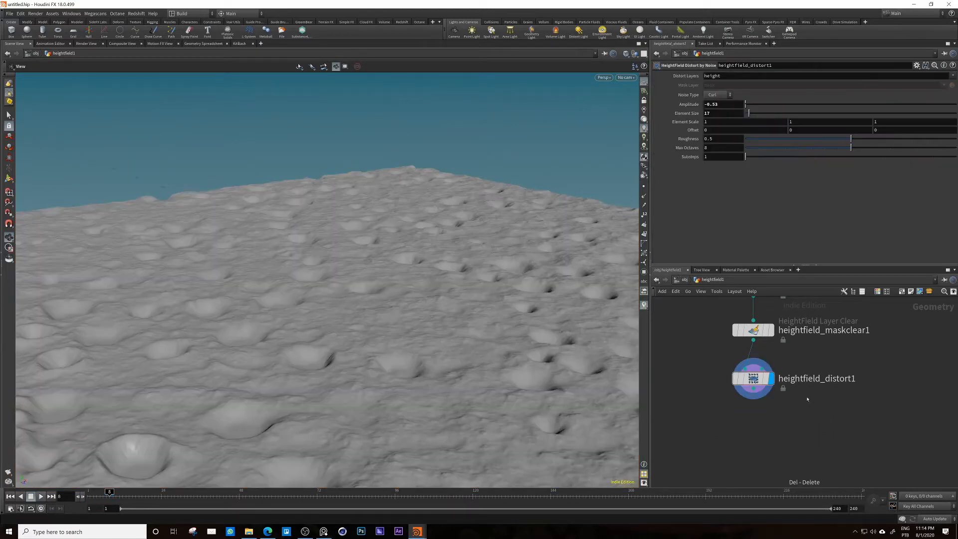
Step: Append a HeightField Erode Thermal node after heightfield_distort1 and display its result
key(Tab)
text(erod)
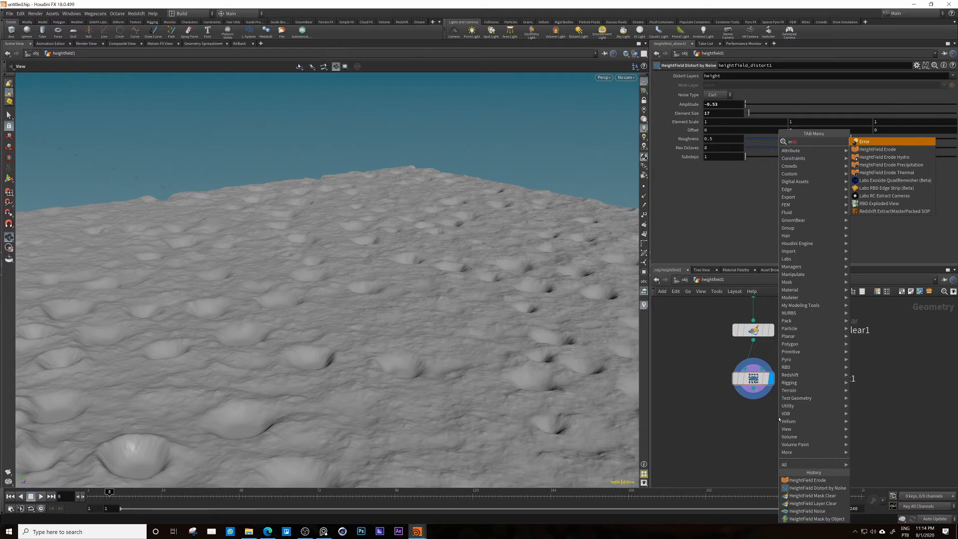
key(Down)
key(Down)
key(Down)
key(Down)
key(Return)
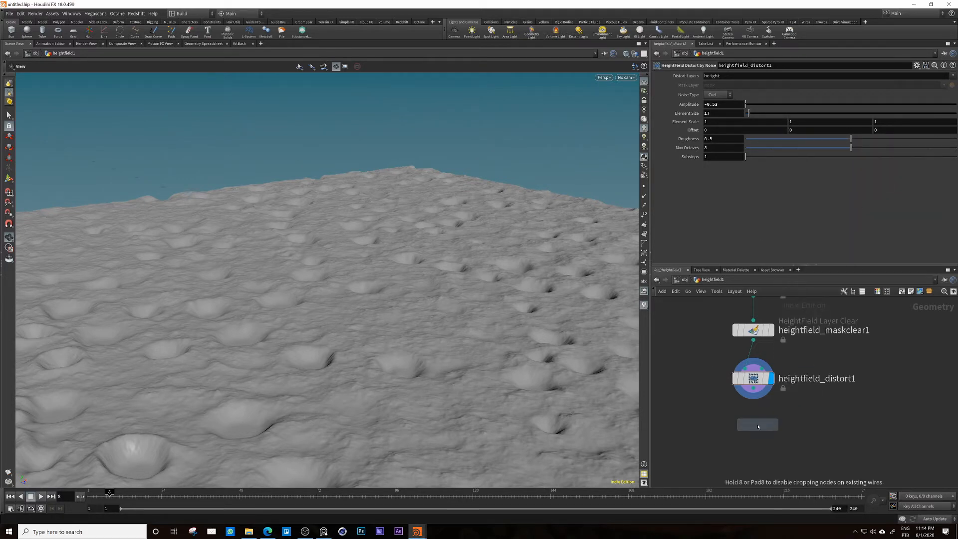
click(759, 424)
drag(759, 426, 760, 436)
mouse_move(780, 436)
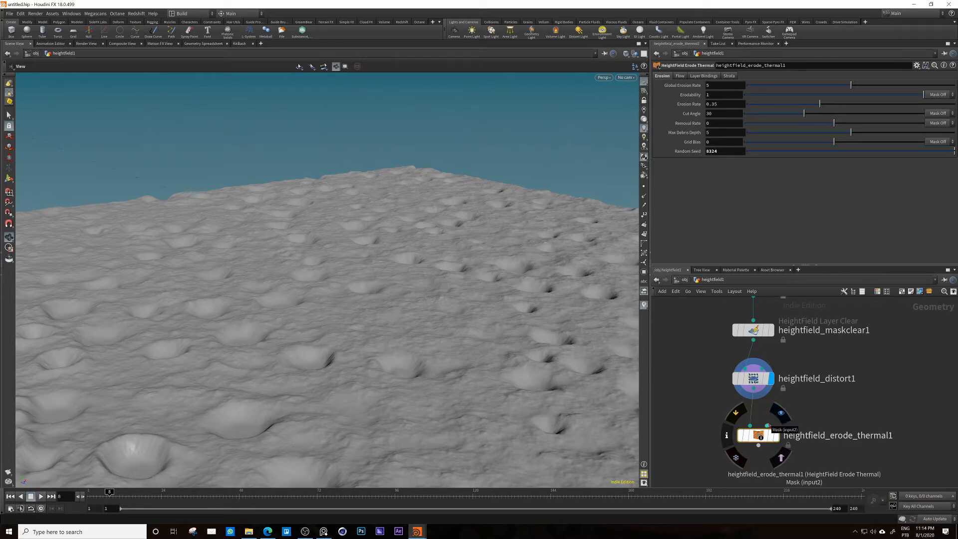
drag(766, 439, 770, 442)
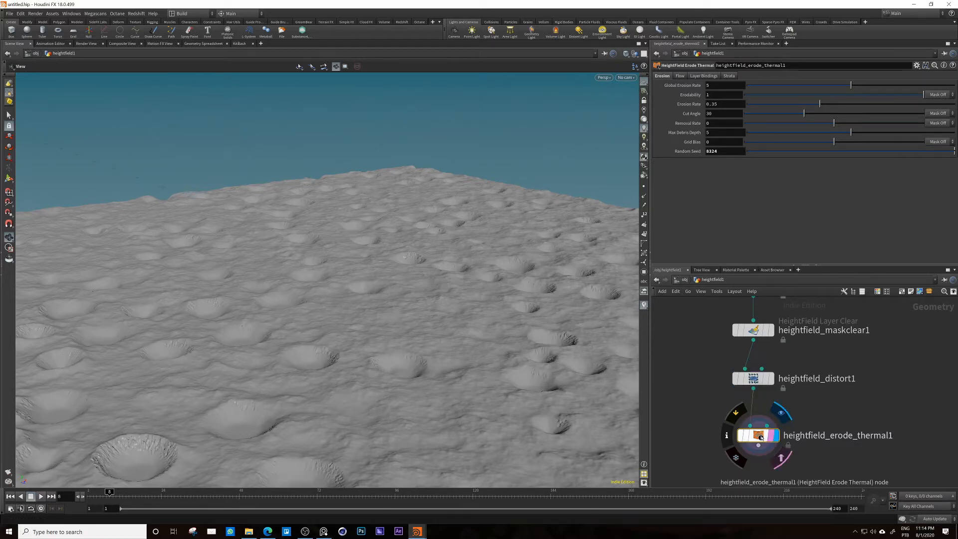
click(780, 439)
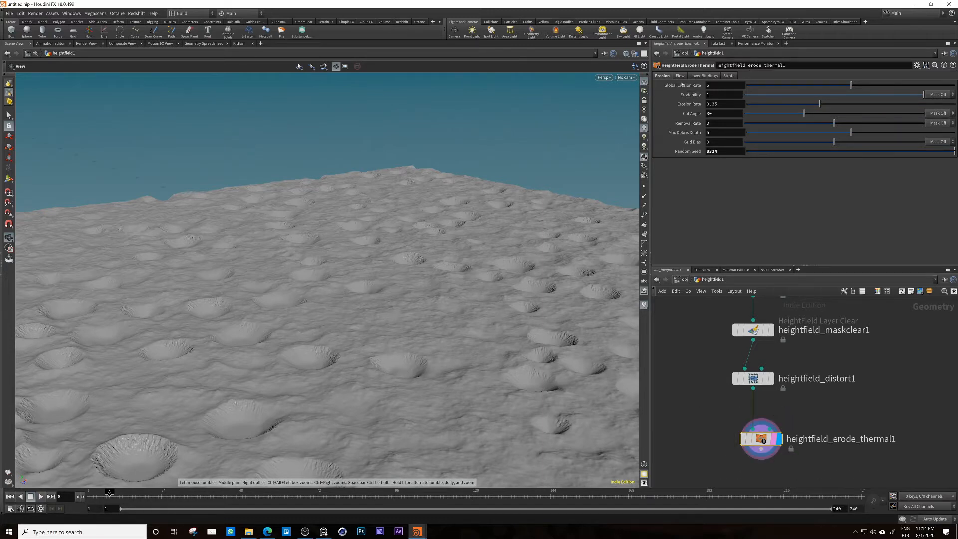
Step: Play the timeline briefly, return to the first frame, and inspect the thermally eroded craters
click(41, 496)
click(10, 496)
drag(327, 310, 419, 345)
drag(288, 365, 384, 271)
middle_drag(843, 410, 836, 355)
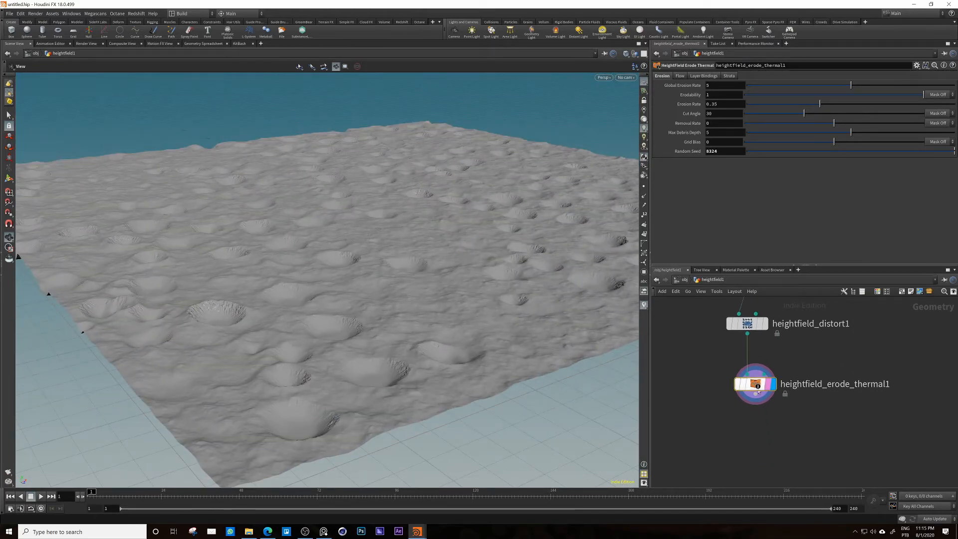
click(747, 397)
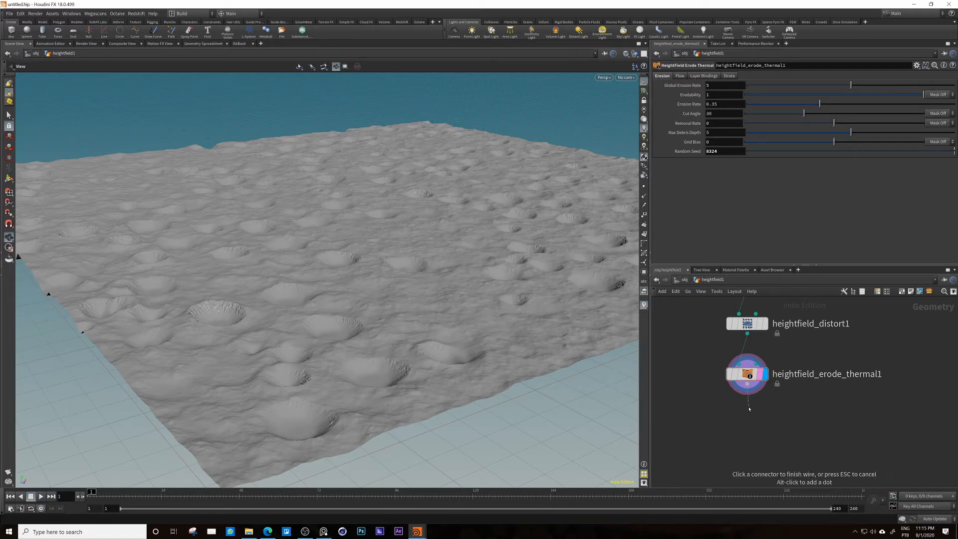
key(Tab)
text(ero)
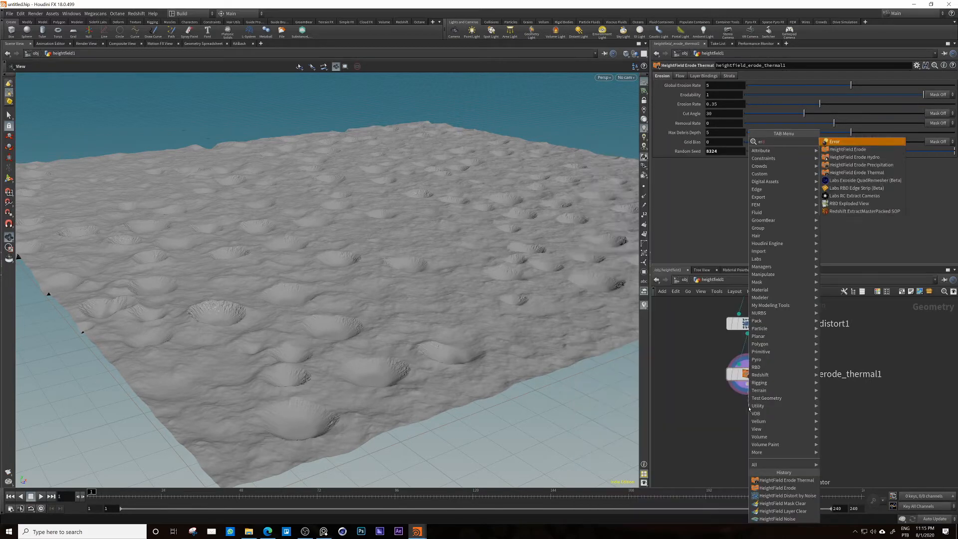
key(BackSpace)
key(BackSpace)
key(BackSpace)
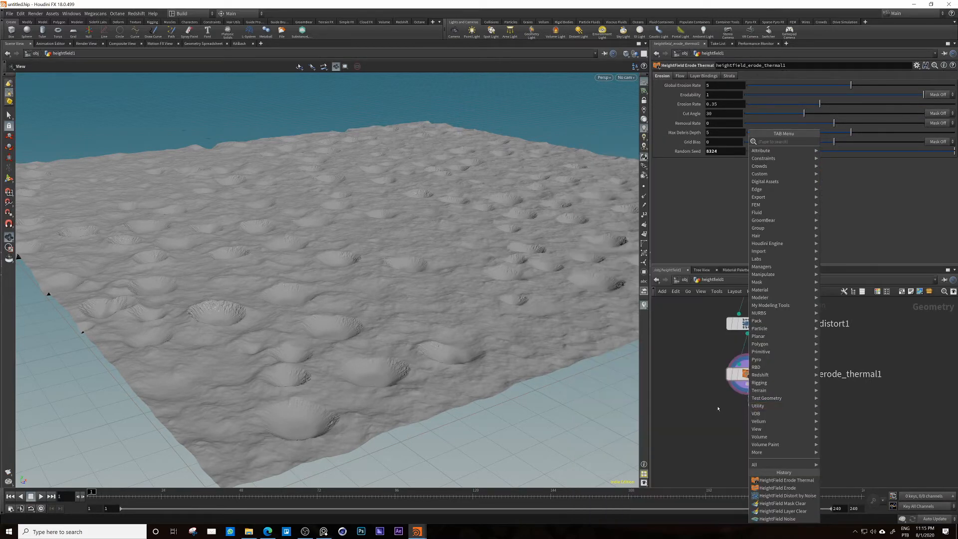
click(718, 409)
drag(747, 374, 753, 379)
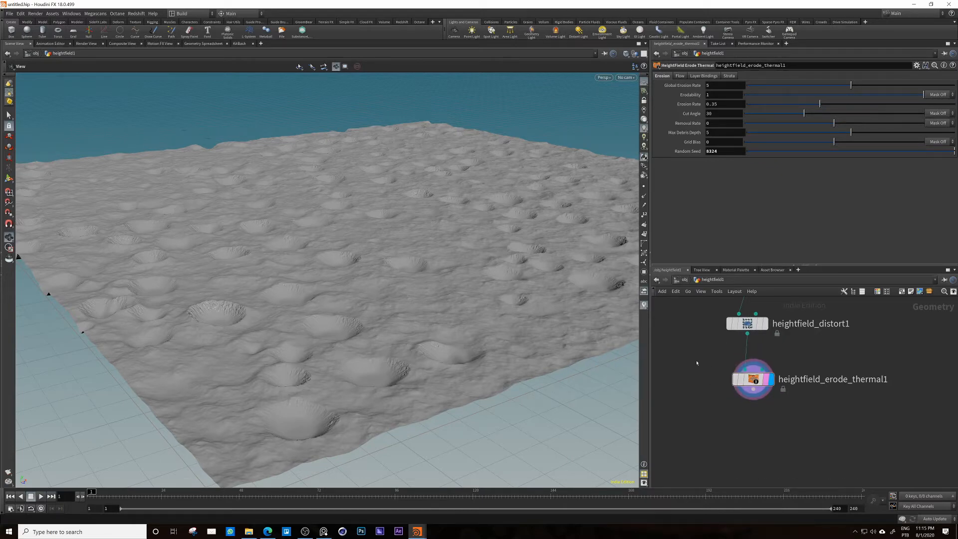
Step: Move heightfield1 higher above the rest of the network and add a HeightField Pattern node beside it
drag(417, 199, 392, 253)
mouse_move(359, 308)
mouse_down()
mouse_move(355, 249)
mouse_move(355, 299)
mouse_up()
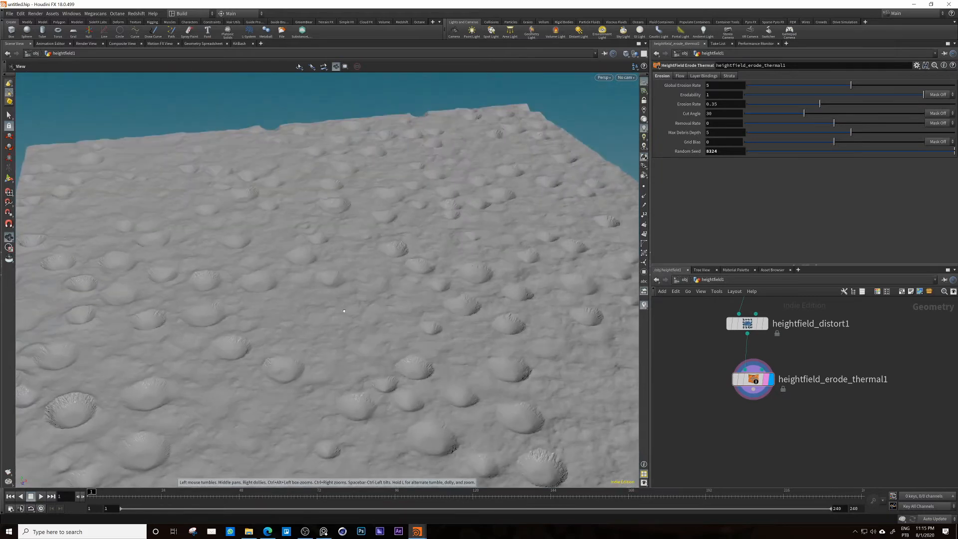
scroll(354, 308, down, 4)
scroll(730, 396, down, 10)
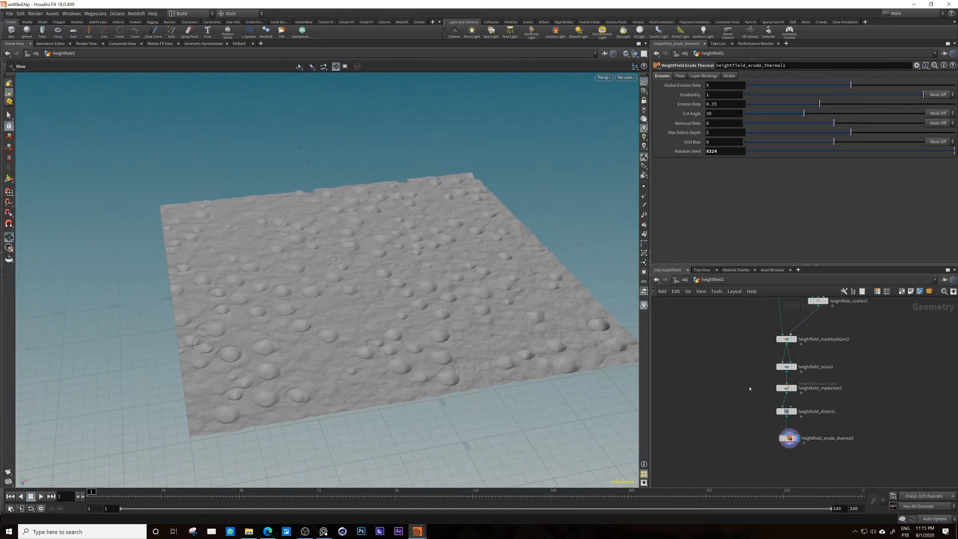
drag(785, 375, 785, 354)
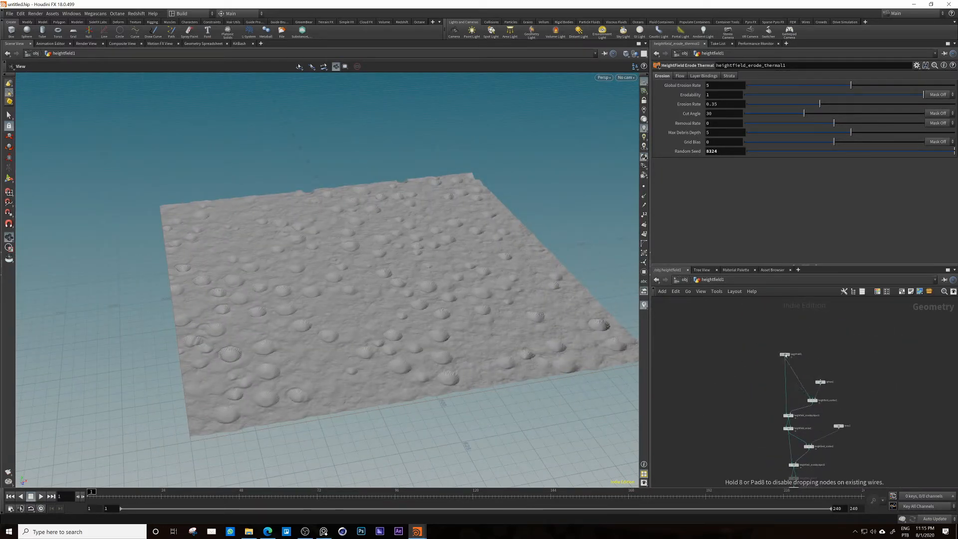
middle_drag(732, 375, 765, 365)
scroll(764, 365, up, 5)
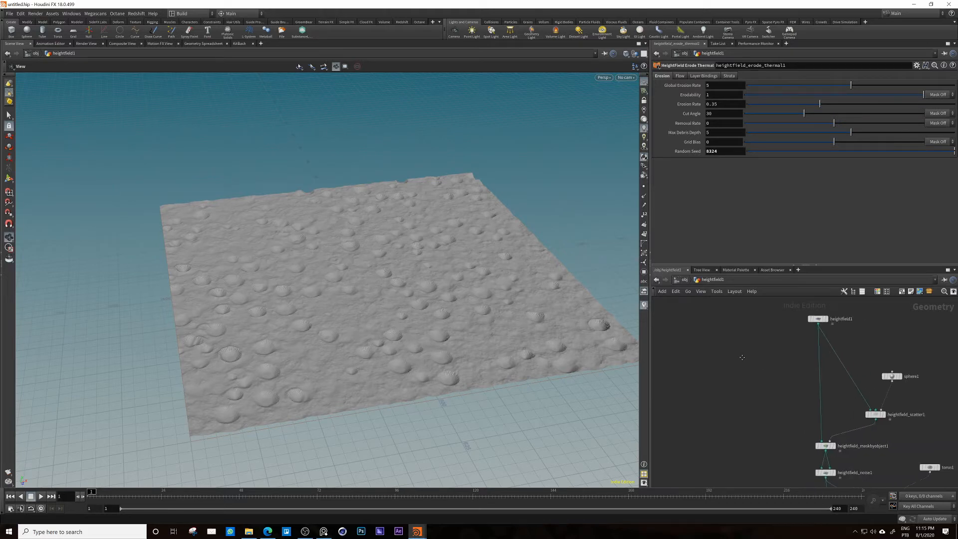
key(Tab)
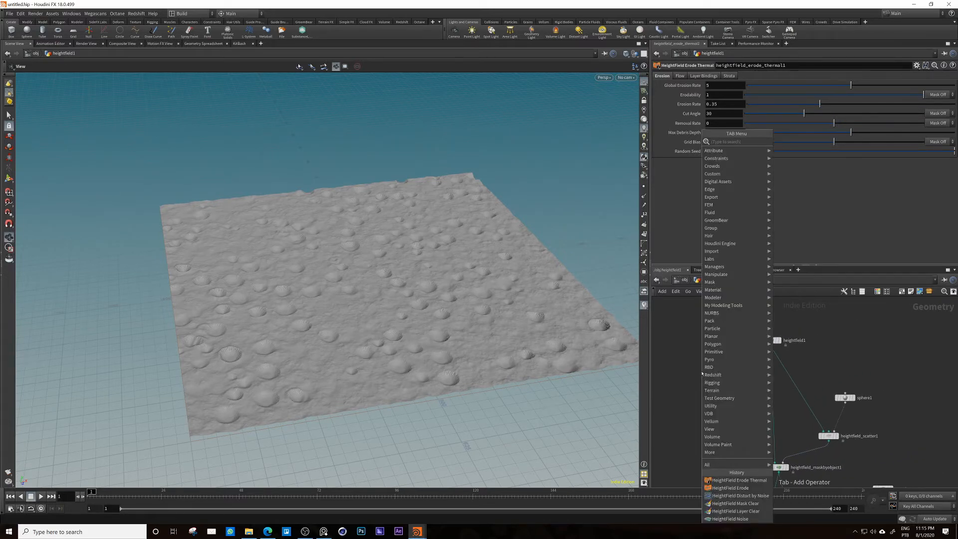
text(hei patt)
key(Return)
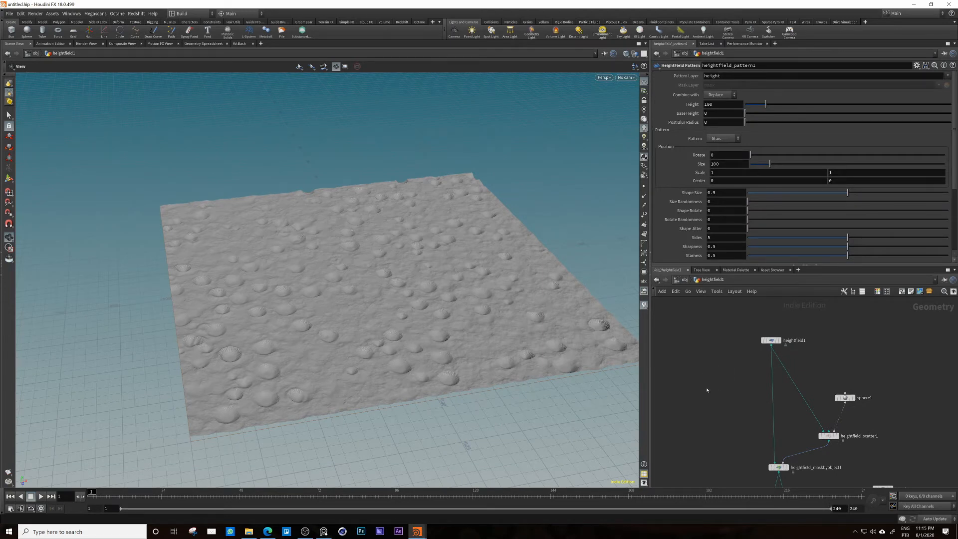
Step: Move heightfield_pattern1 up the network beside heightfield1, connect heightfield1 to its first input and display its result
scroll(737, 412, down, 3)
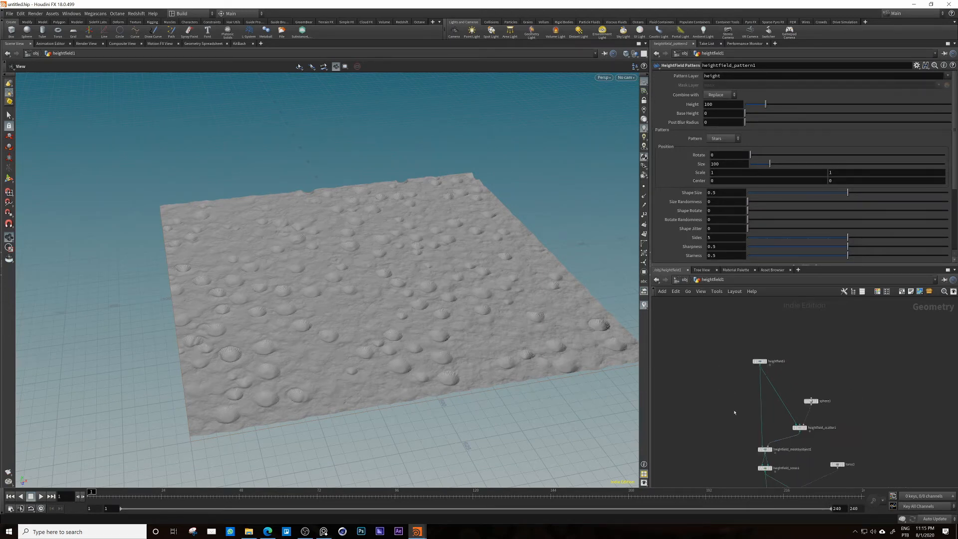
scroll(736, 409, up, 5)
scroll(738, 409, down, 4)
scroll(830, 439, up, 5)
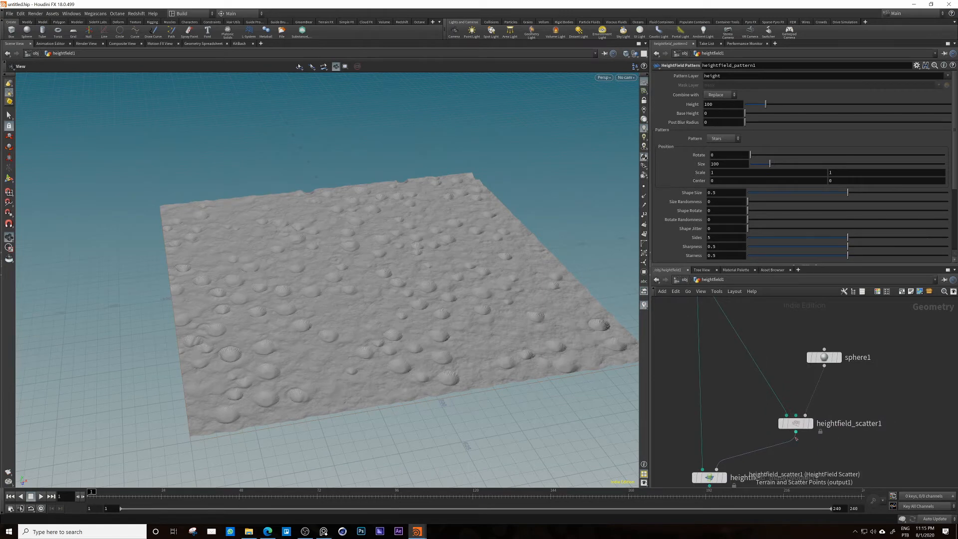
scroll(808, 434, down, 5)
scroll(819, 423, up, 4)
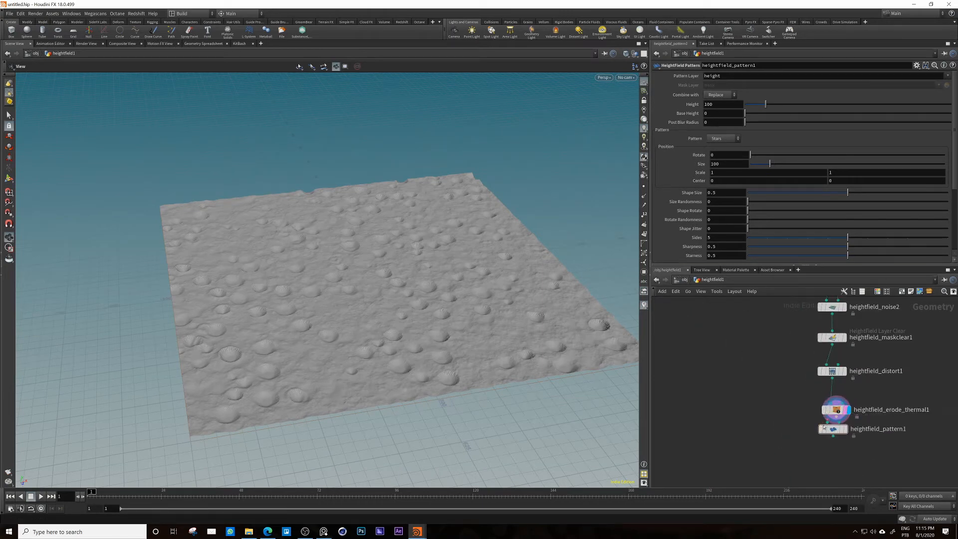
drag(840, 431, 764, 327)
middle_drag(764, 327, 751, 430)
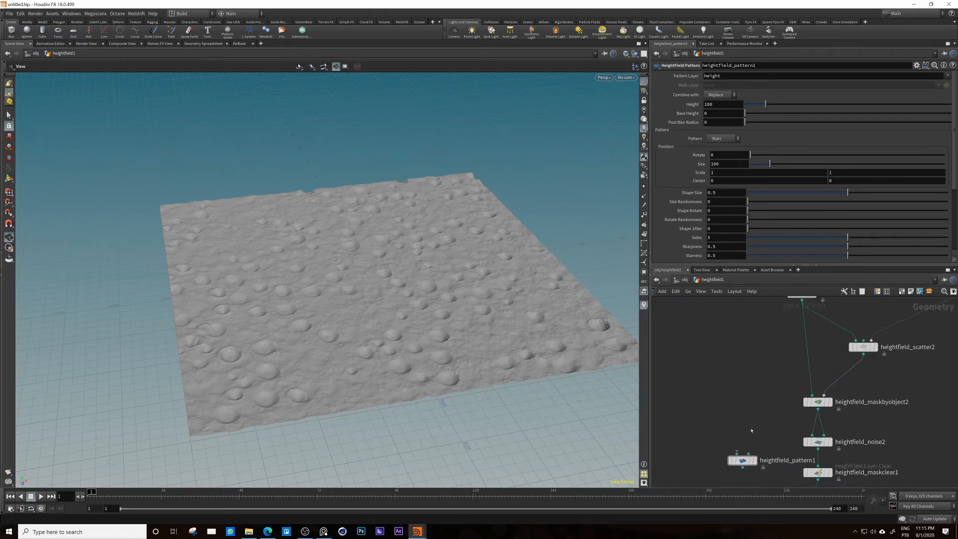
drag(742, 460, 730, 358)
middle_drag(767, 352, 778, 463)
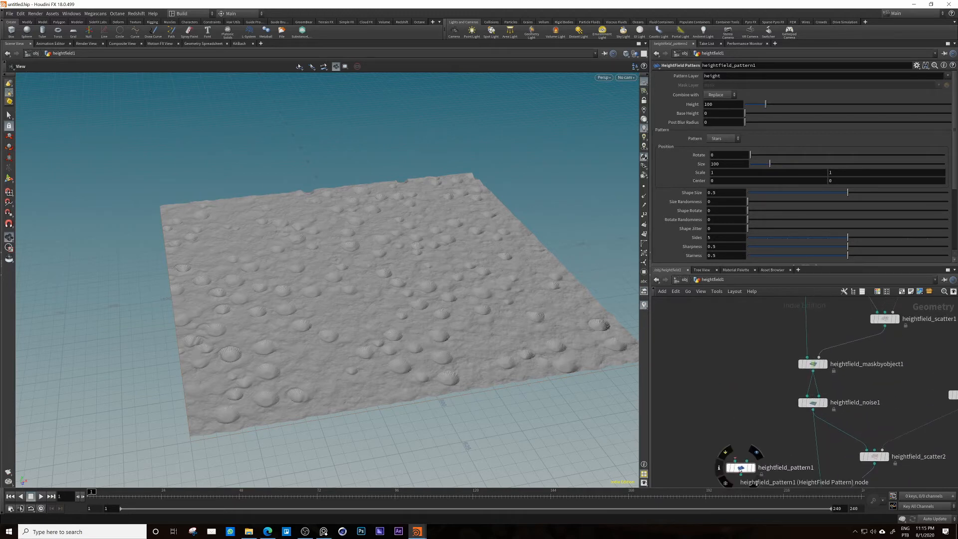
drag(740, 467, 748, 314)
middle_drag(763, 317, 818, 439)
drag(802, 436, 782, 375)
middle_drag(786, 376, 794, 432)
drag(784, 424, 890, 361)
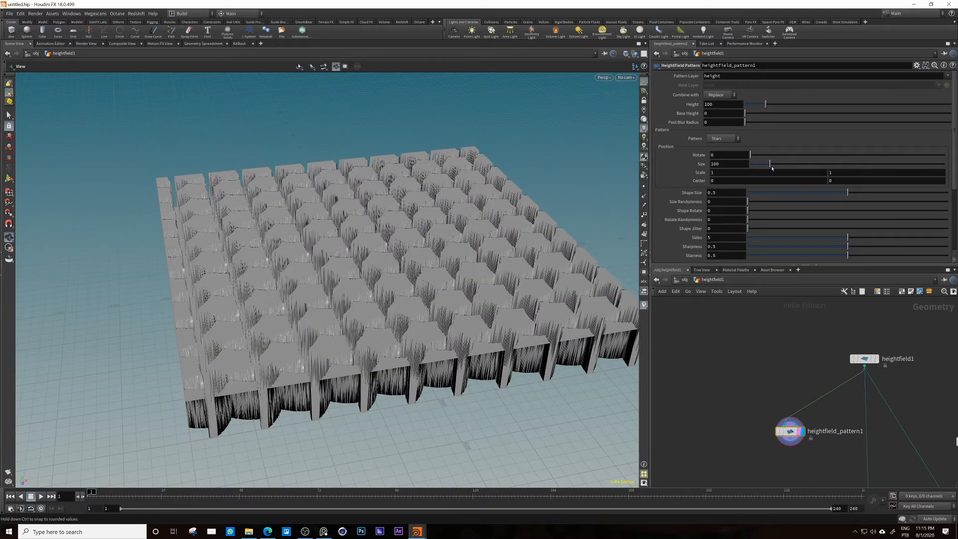
Step: Set the star pattern's Size to 527, Shape Size to 0.455 and Height to 80
drag(771, 164, 854, 159)
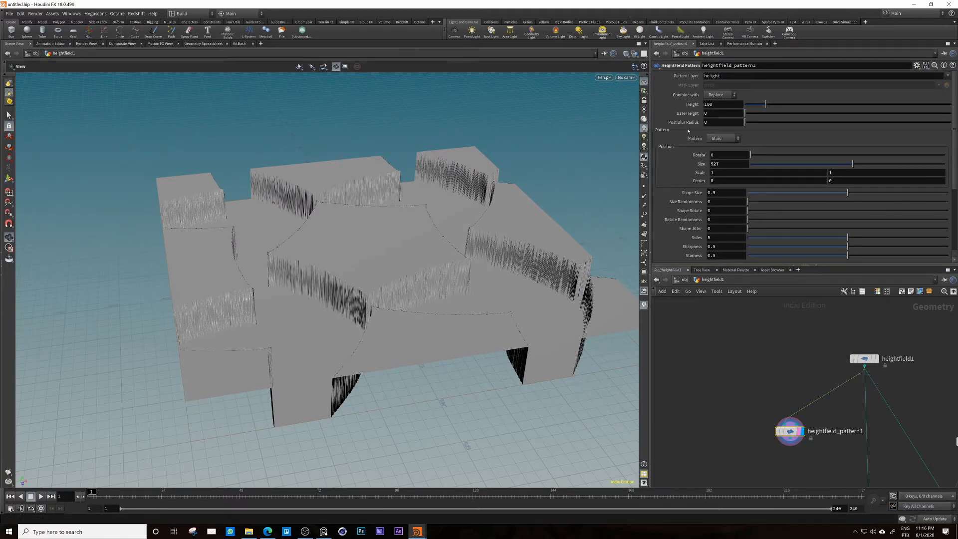
scroll(679, 138, down, 1)
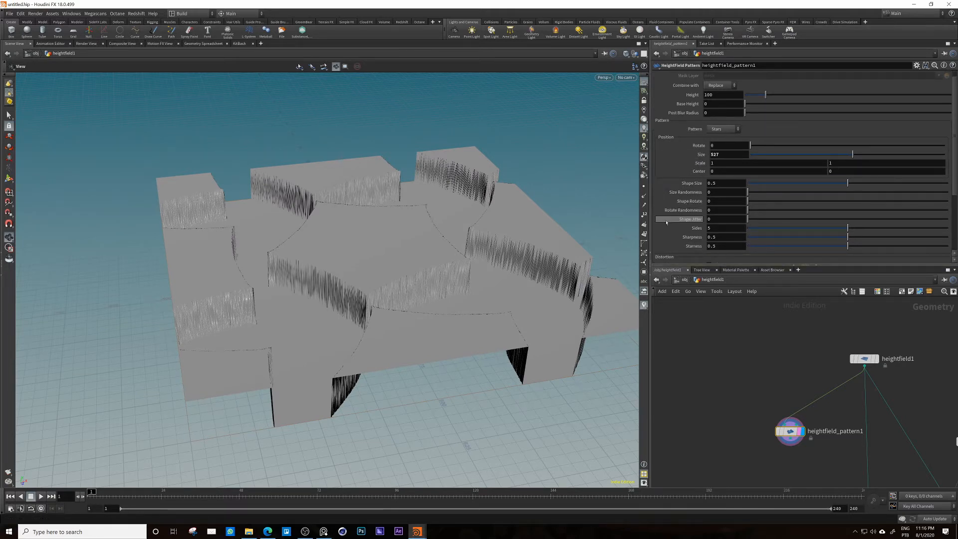
scroll(667, 222, down, 2)
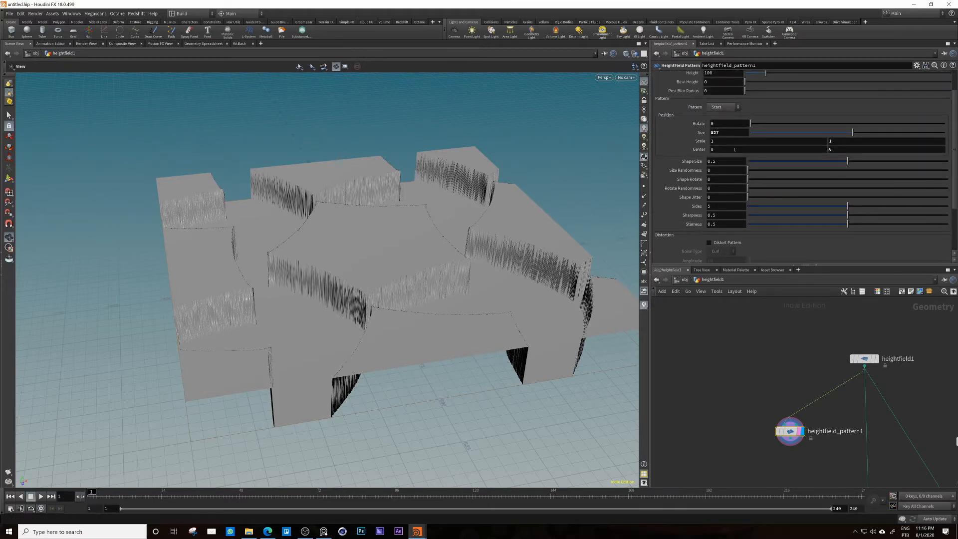
mouse_move(849, 160)
mouse_down()
mouse_move(830, 160)
mouse_move(839, 161)
mouse_up()
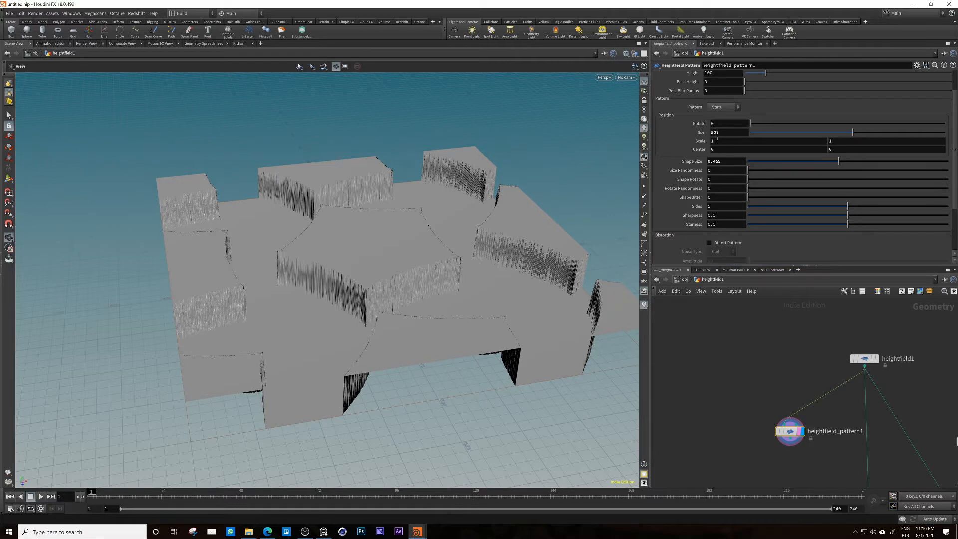
scroll(769, 106, up, 4)
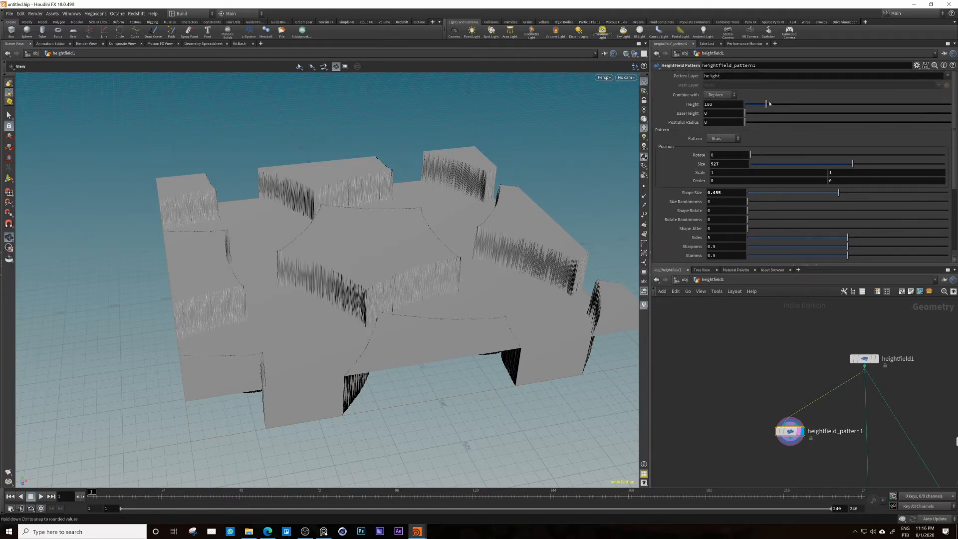
drag(769, 104, 762, 105)
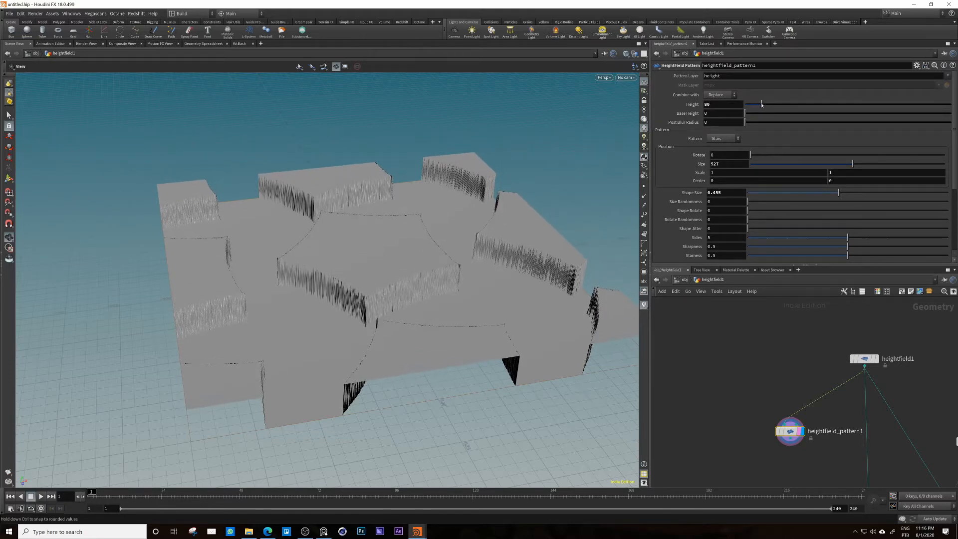
Step: Set the pattern node's Pattern Layer to mask and leave its mask input disconnected
drag(798, 427, 773, 431)
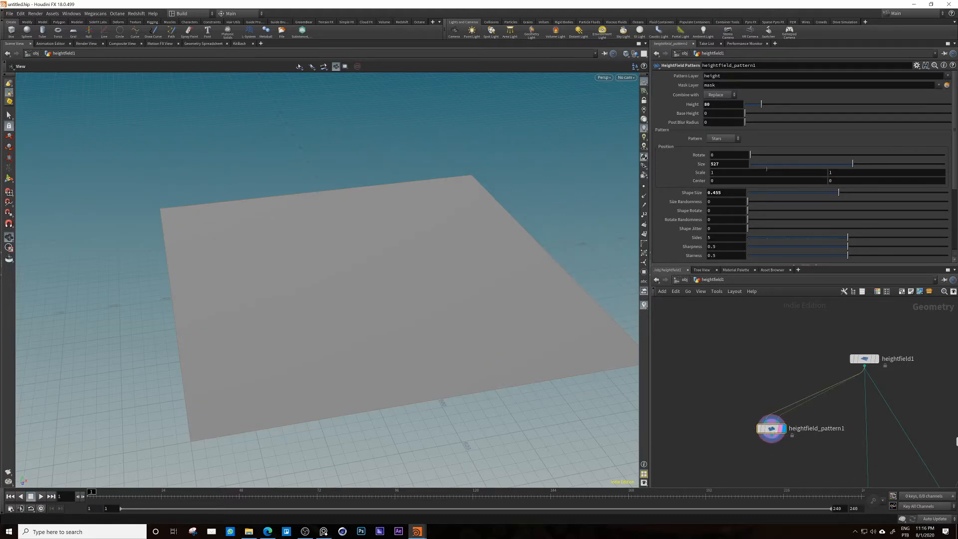
click(947, 76)
click(941, 91)
mouse_move(801, 422)
mouse_down()
mouse_move(792, 412)
mouse_move(768, 434)
mouse_up()
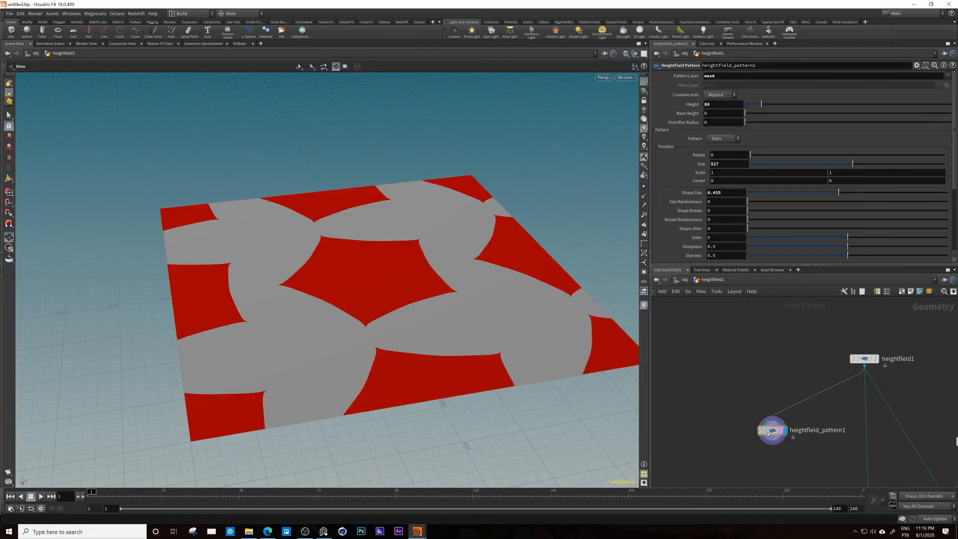
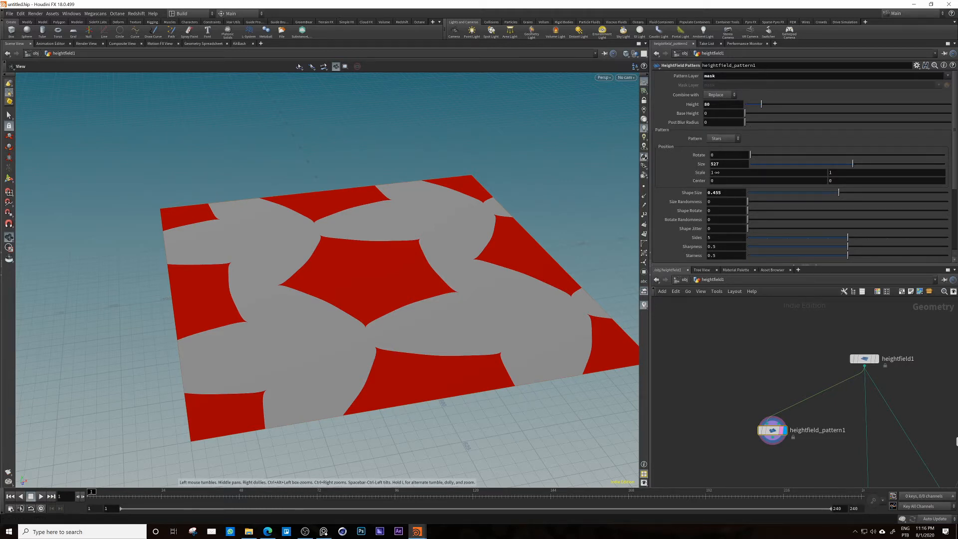
Step: Shape the star mask with a first Scale value of 1.24, Shape Jitter 0.091, Starness 0.61 and Sharpness 0.566
middle_drag(714, 172, 787, 174)
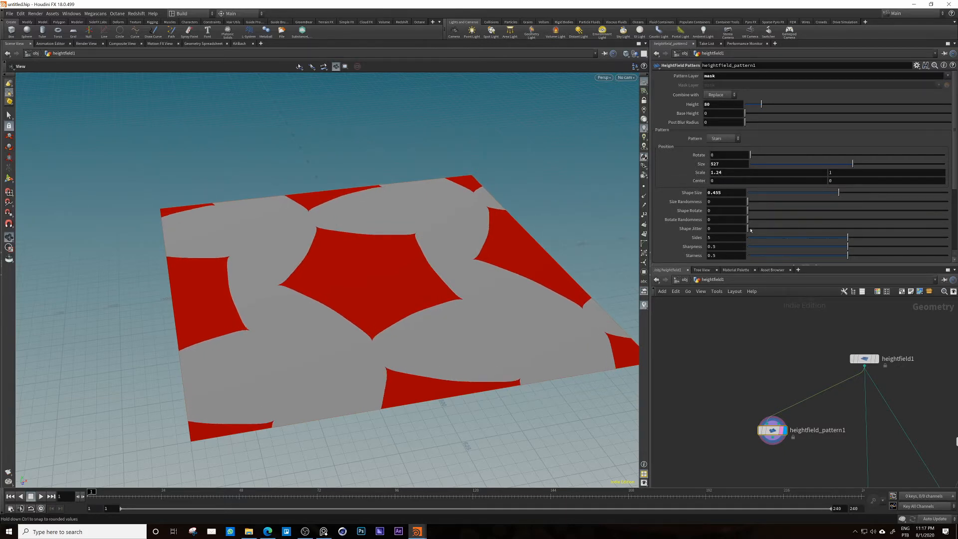
drag(750, 230, 767, 228)
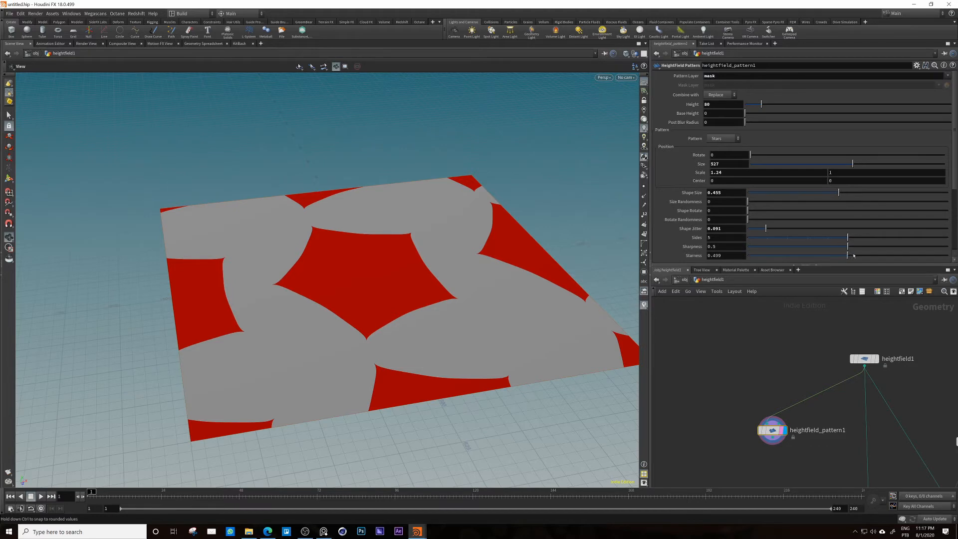
mouse_move(854, 255)
mouse_down()
mouse_move(928, 254)
mouse_move(872, 256)
mouse_up()
drag(848, 247, 863, 248)
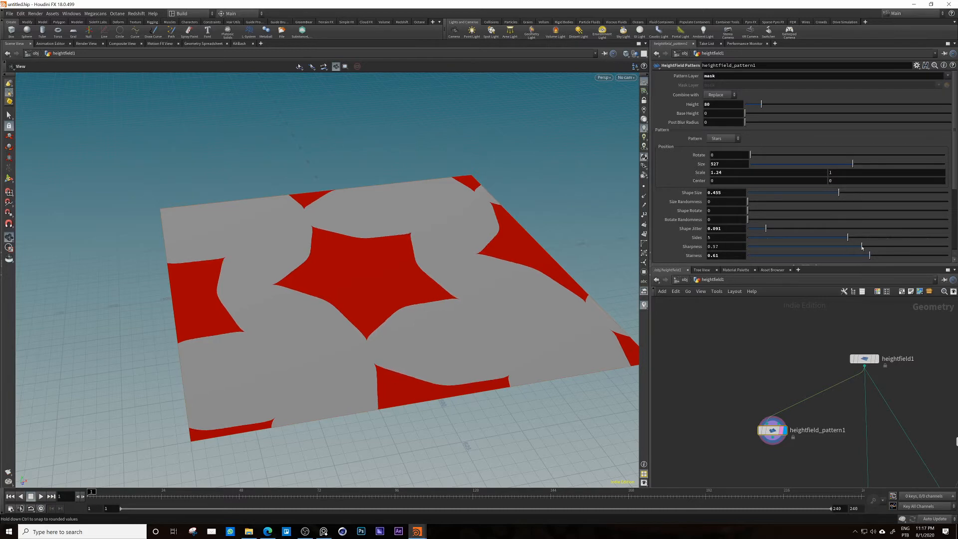
Step: Enable Distort Pattern on the star mask with Amplitude 50 and Element Size 181
scroll(793, 255, down, 5)
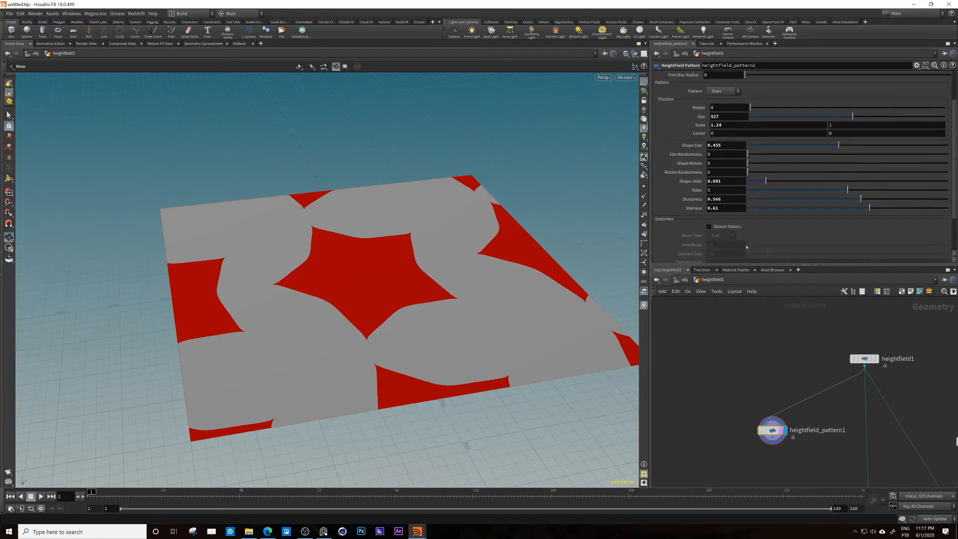
scroll(767, 206, down, 1)
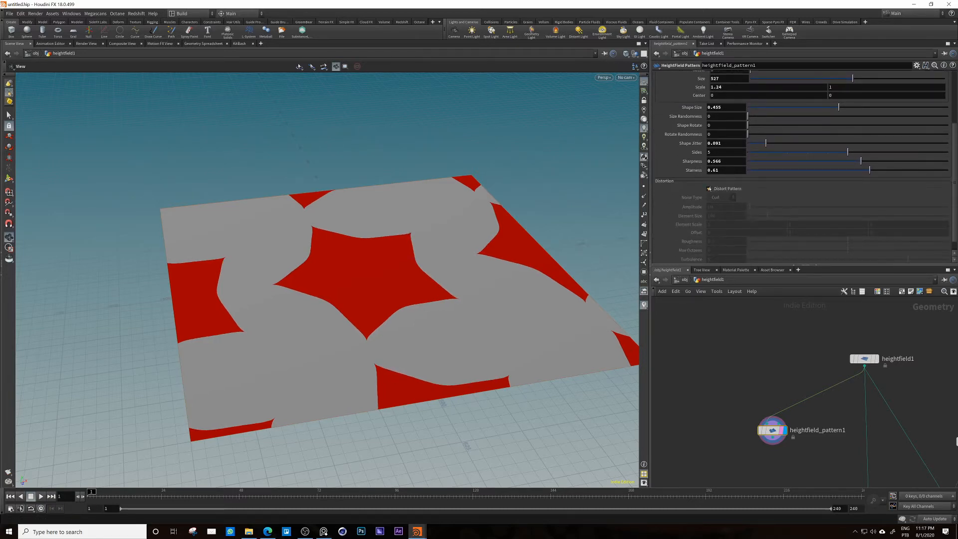
click(709, 189)
mouse_move(748, 207)
mouse_down()
mouse_move(784, 216)
mouse_move(757, 207)
mouse_up()
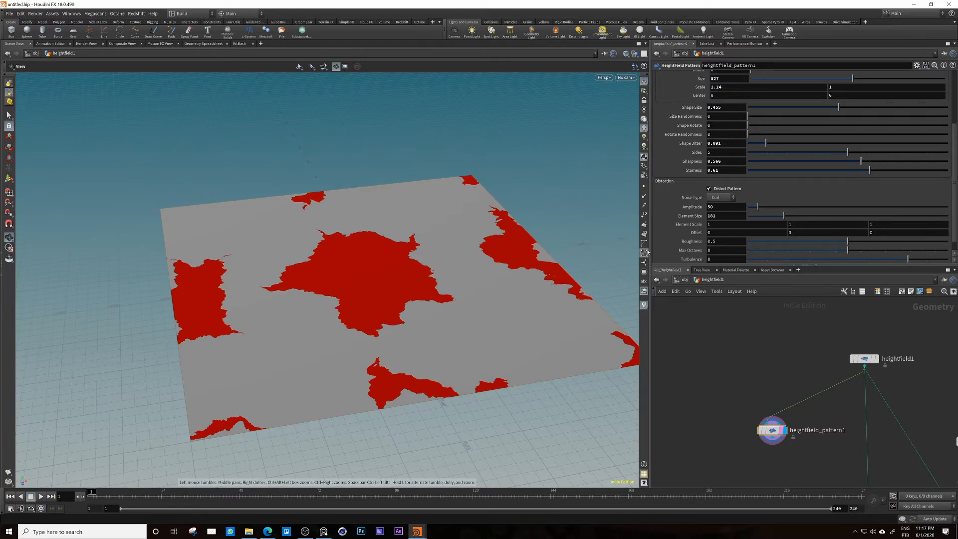
Step: Set the distorted star pattern's Size to 568
scroll(662, 226, down, 1)
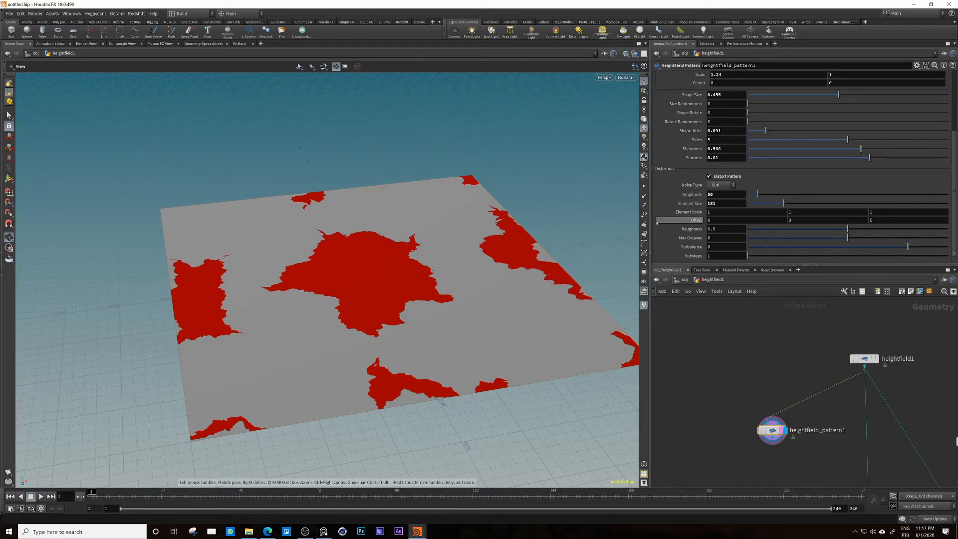
scroll(678, 103, up, 1)
scroll(628, 103, up, 1)
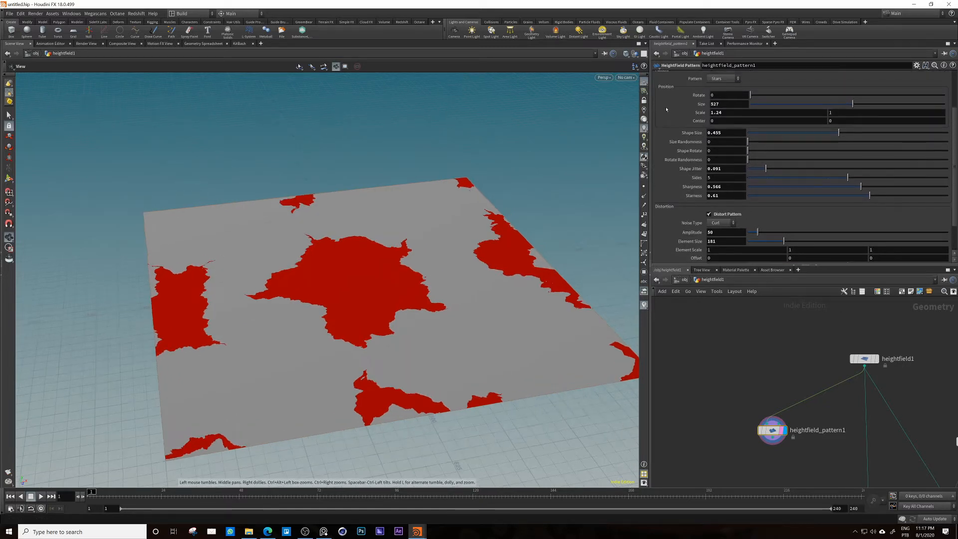
scroll(671, 150, up, 3)
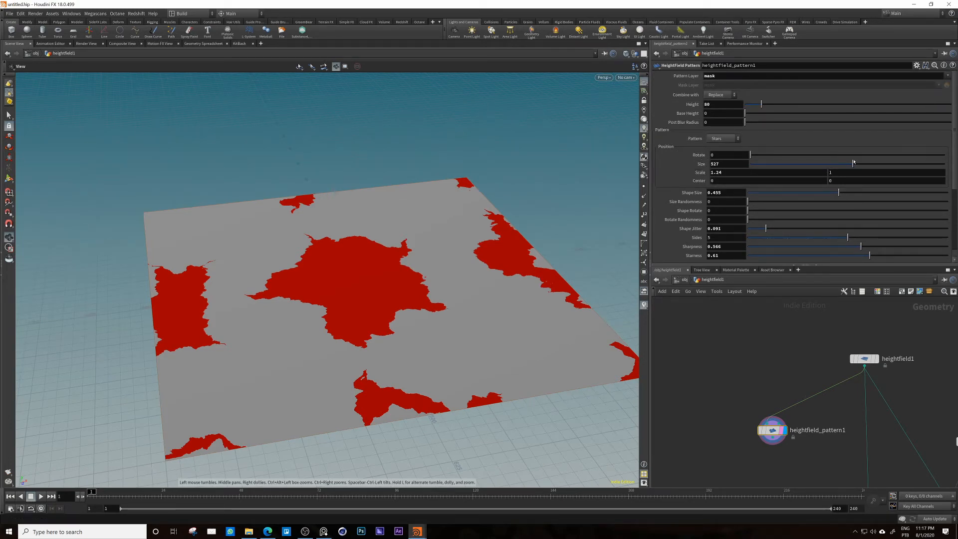
mouse_move(855, 164)
mouse_down()
mouse_move(907, 158)
mouse_move(858, 152)
mouse_up()
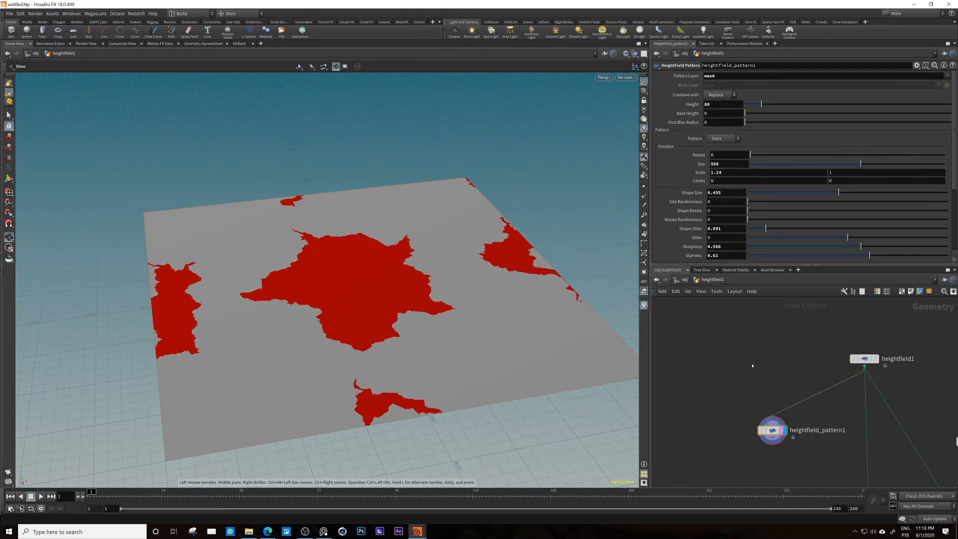
Step: Try a post blur on the star pattern and reset its Post Blur Radius to 0
key(h)
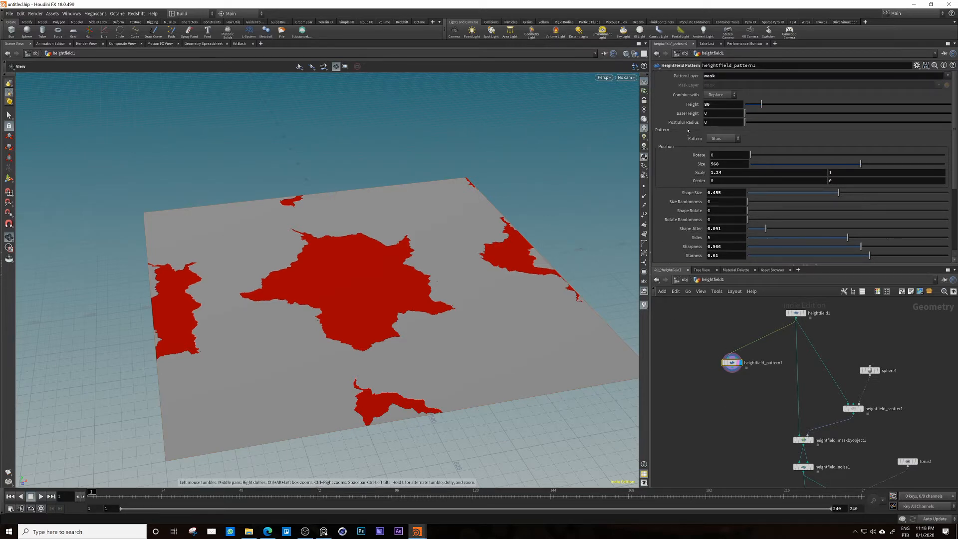
mouse_move(746, 122)
mouse_down()
mouse_move(768, 123)
mouse_move(730, 128)
mouse_move(796, 123)
mouse_move(734, 125)
mouse_up()
middle_drag(727, 370, 713, 341)
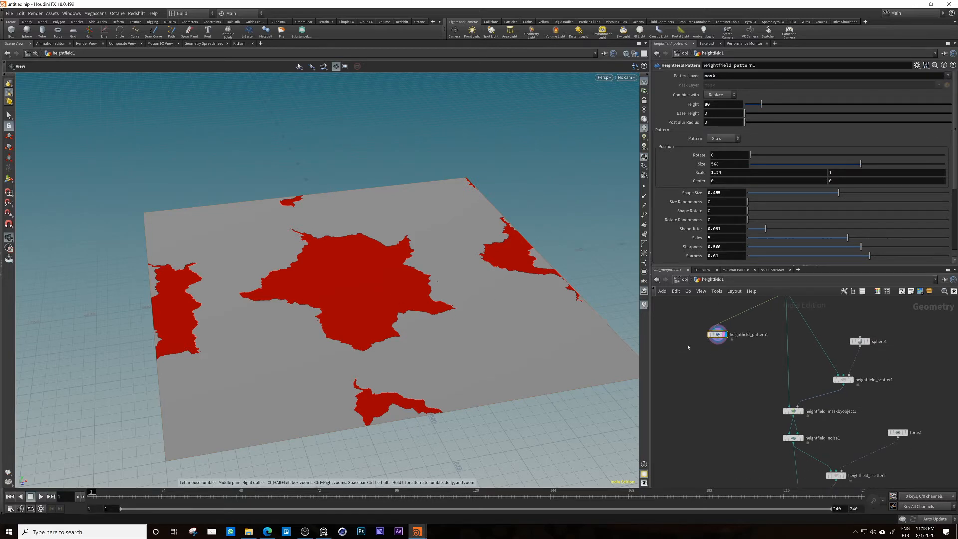
Step: Append a HeightField Mask Blur node after heightfield_pattern1, display it and set its Radius to 4.9
key(Tab)
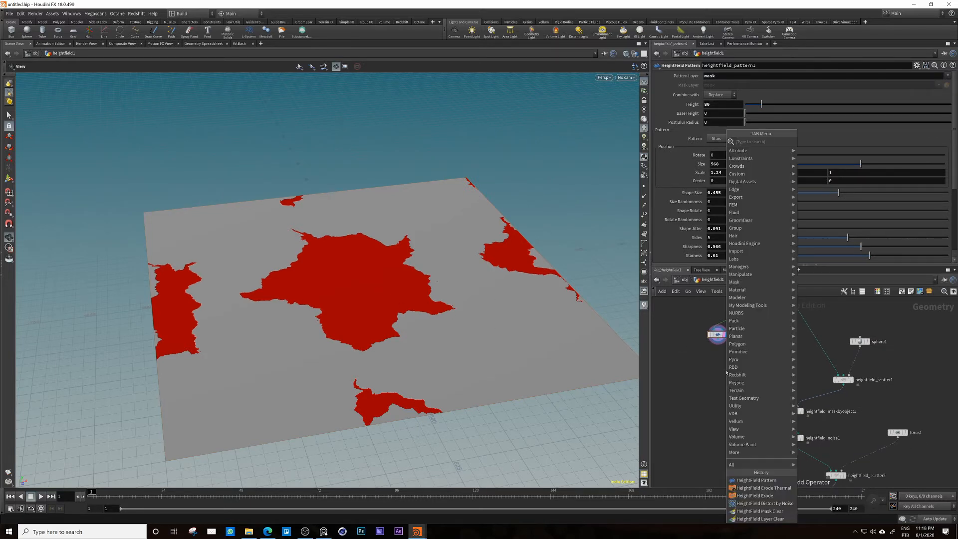
text(heightfield)
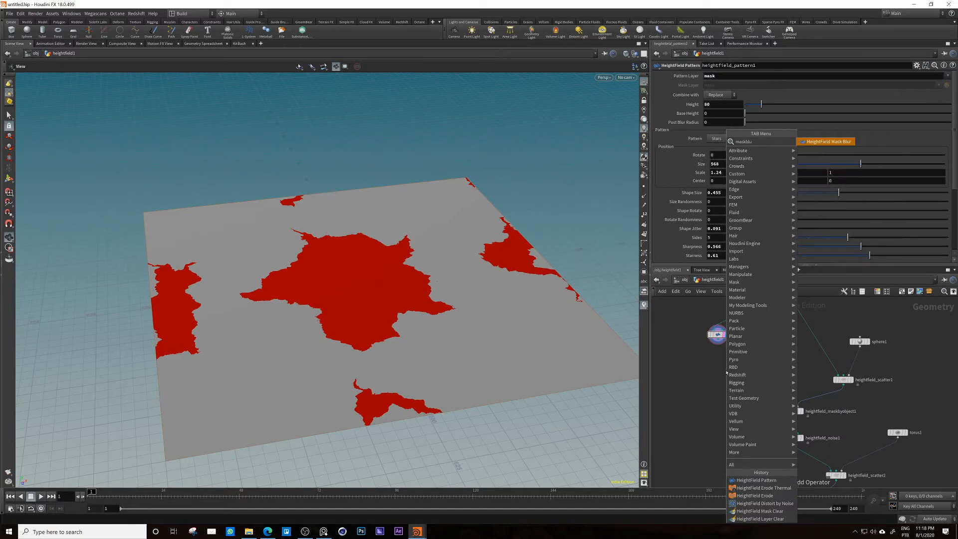
key(Escape)
click(727, 372)
click(719, 365)
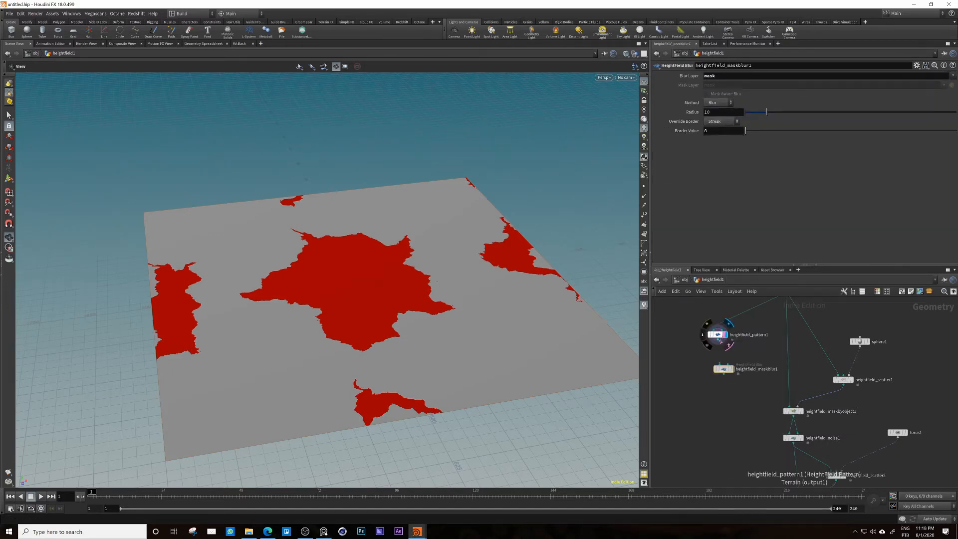
click(719, 363)
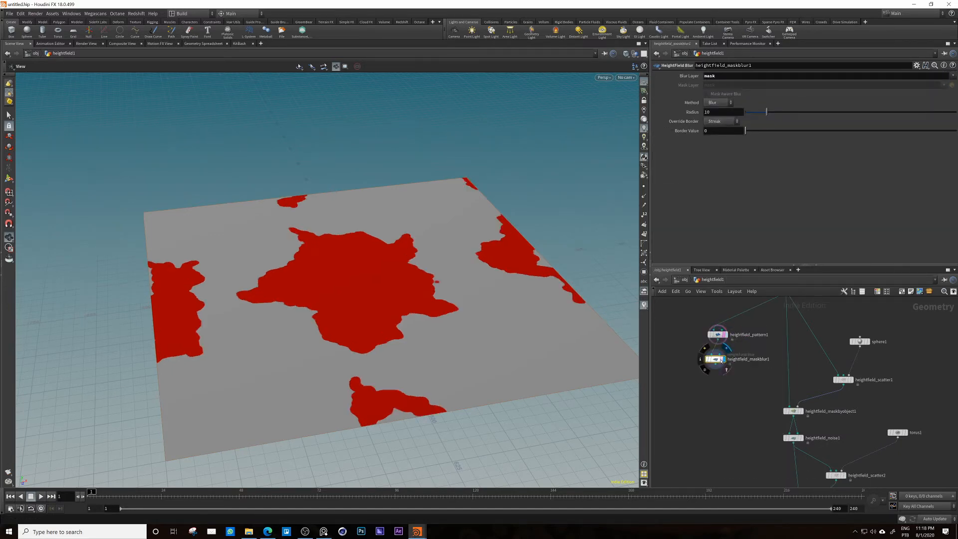
mouse_move(767, 112)
mouse_down()
mouse_move(755, 112)
mouse_move(782, 107)
mouse_move(756, 110)
mouse_up()
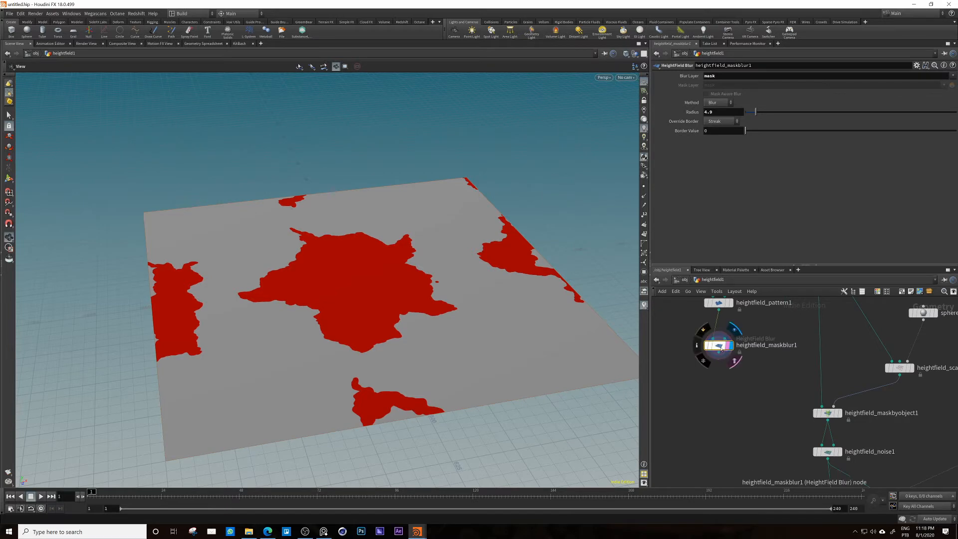
Step: Add a HeightField Noise node below heightfield_maskblur1 and connect it to the blur's output
scroll(718, 362, up, 2)
key(Tab)
text(noi)
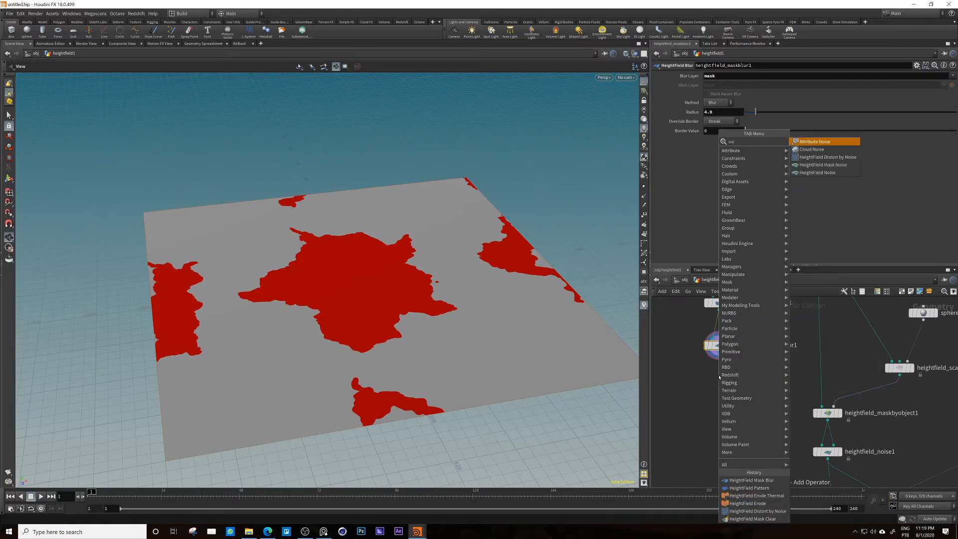
key(Down)
key(Down)
key(Down)
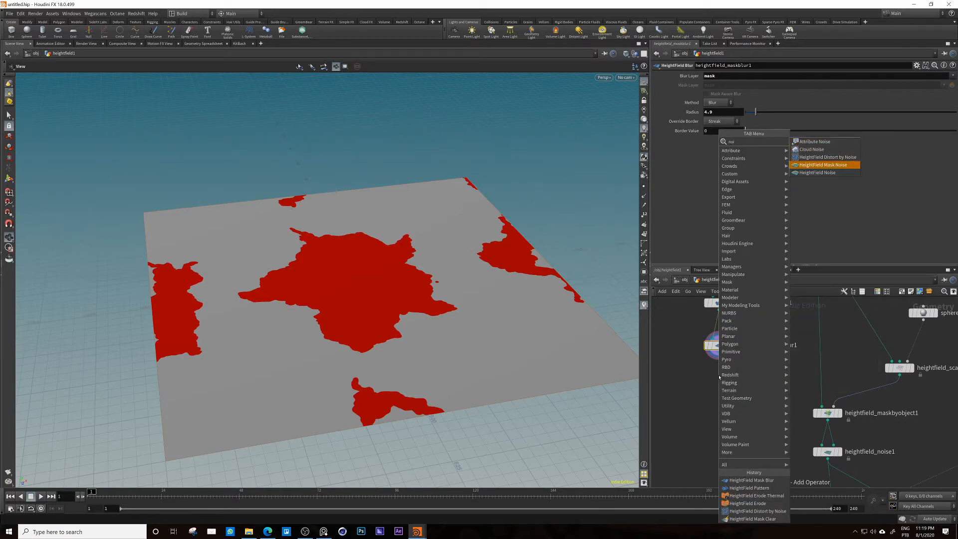
key(Down)
key(Return)
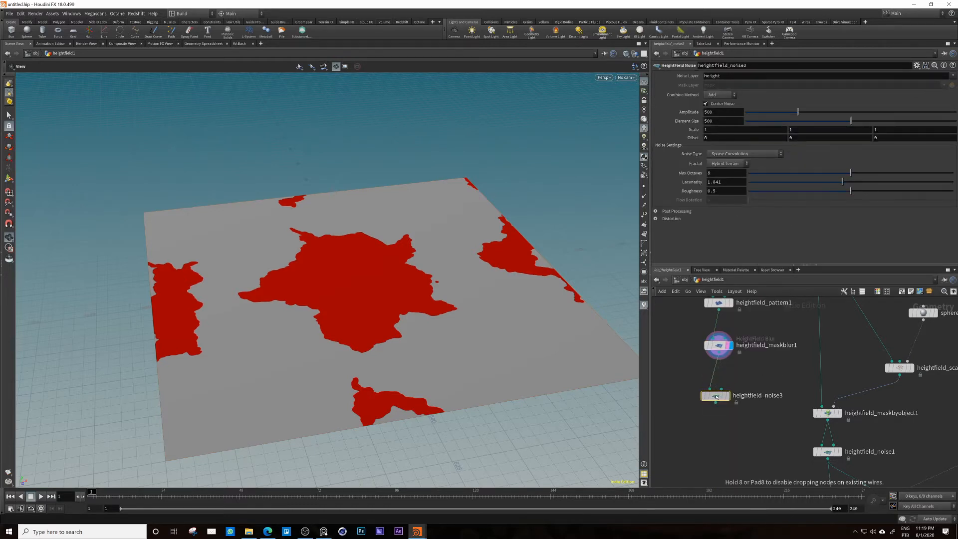
Step: Mask heightfield_noise3 with the blurred pattern, display it, and set its Amplitude to 14 and Element Size to 267
drag(719, 353, 720, 398)
click(730, 399)
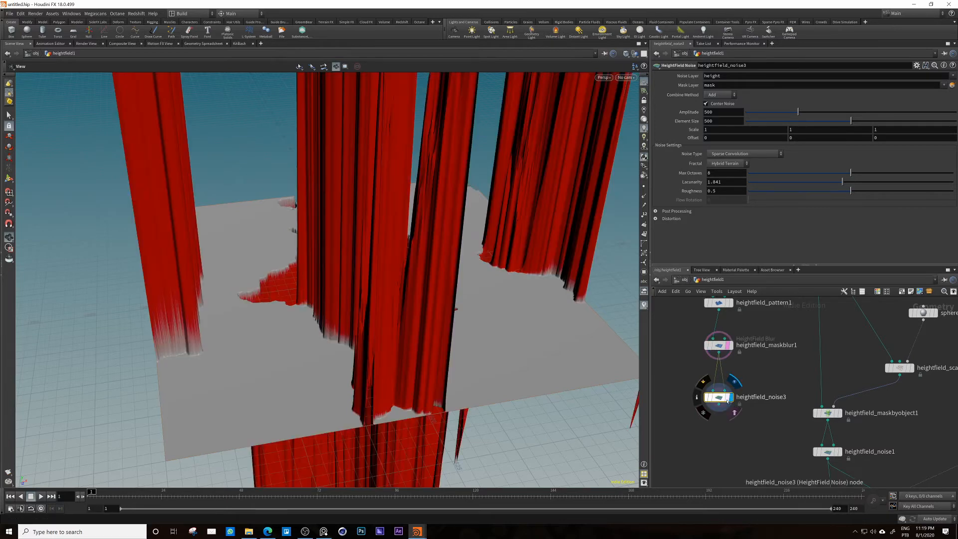
drag(798, 112, 756, 112)
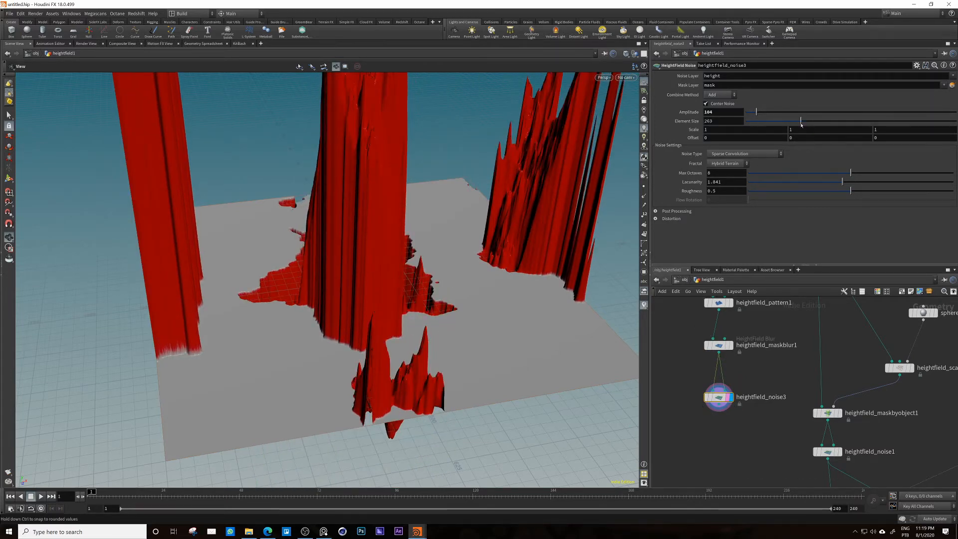
click(801, 121)
mouse_move(795, 125)
mouse_down()
mouse_move(742, 116)
mouse_move(811, 120)
mouse_move(802, 120)
mouse_up()
Step: Set the Radius of heightfield_maskblur1 to 48.4 to soften the mask edges under the noise
click(721, 348)
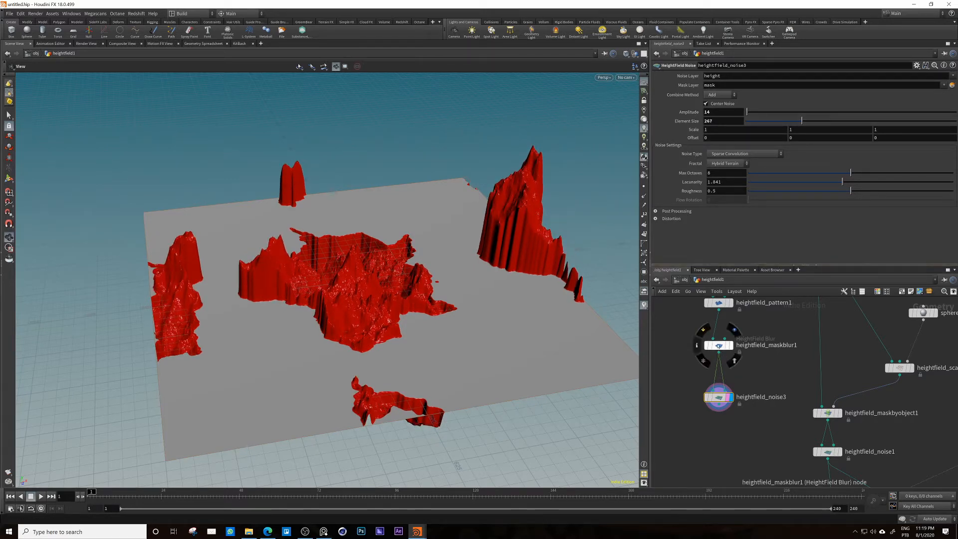
drag(783, 115, 848, 112)
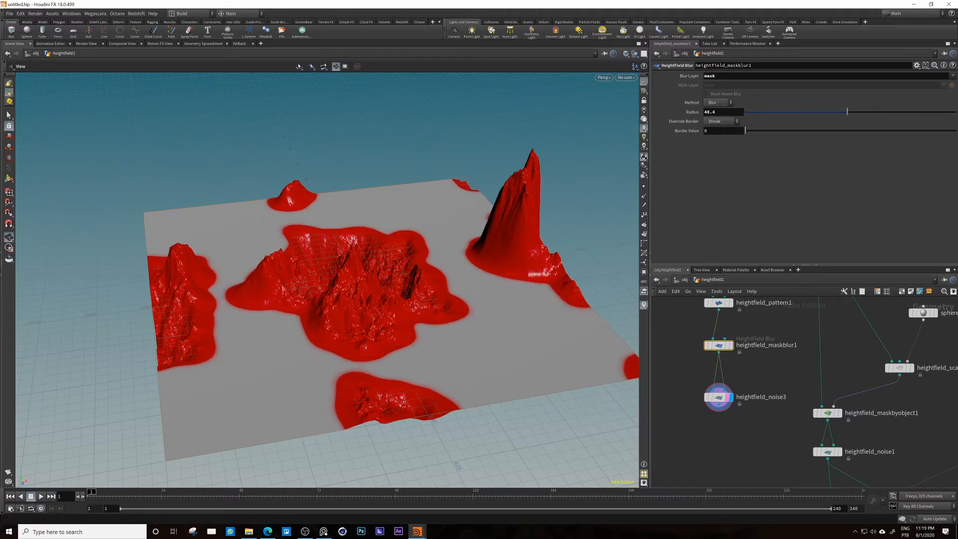
Step: Set heightfield_noise3's first Offset value to -470, Element Size to 260 and Amplitude to 10
click(718, 397)
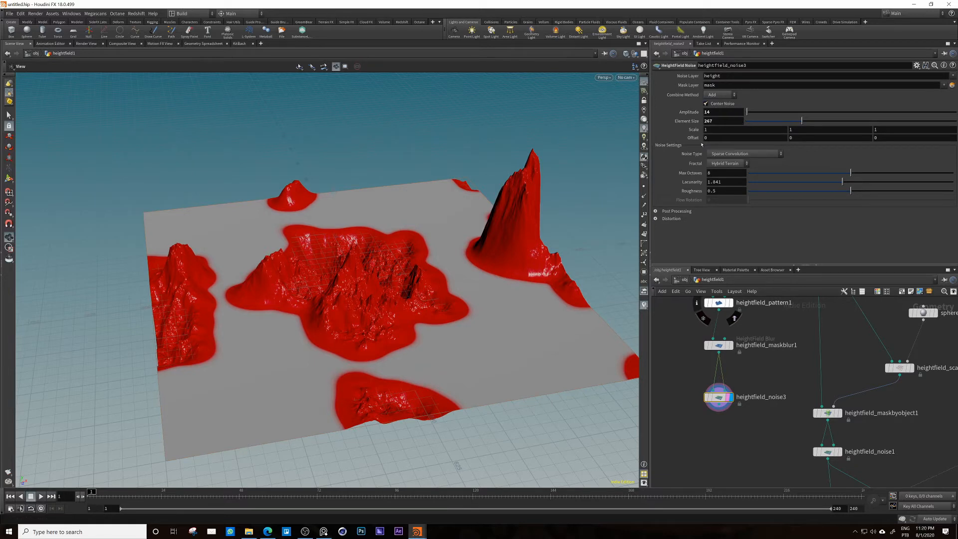
middle_drag(711, 112, 499, 132)
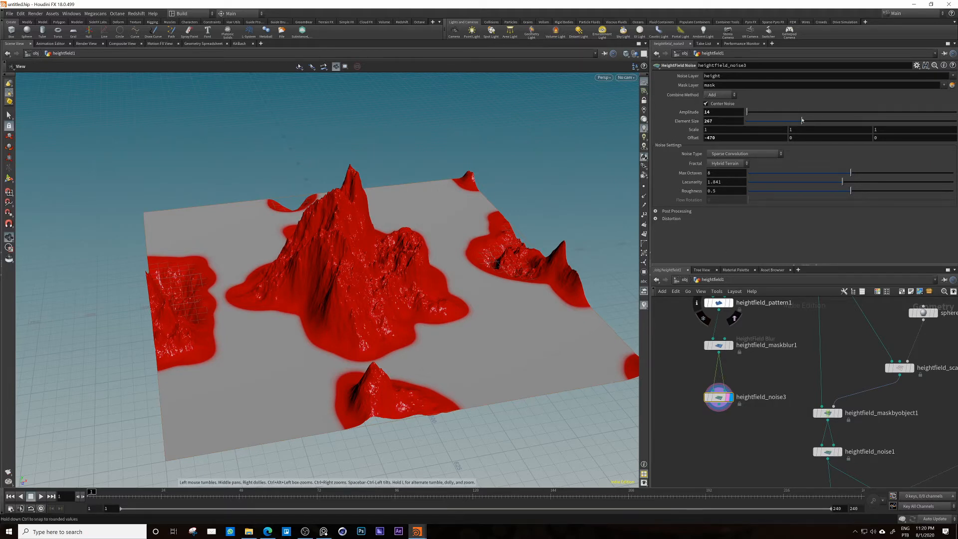
mouse_move(801, 121)
mouse_down()
mouse_move(810, 121)
mouse_move(801, 121)
mouse_up()
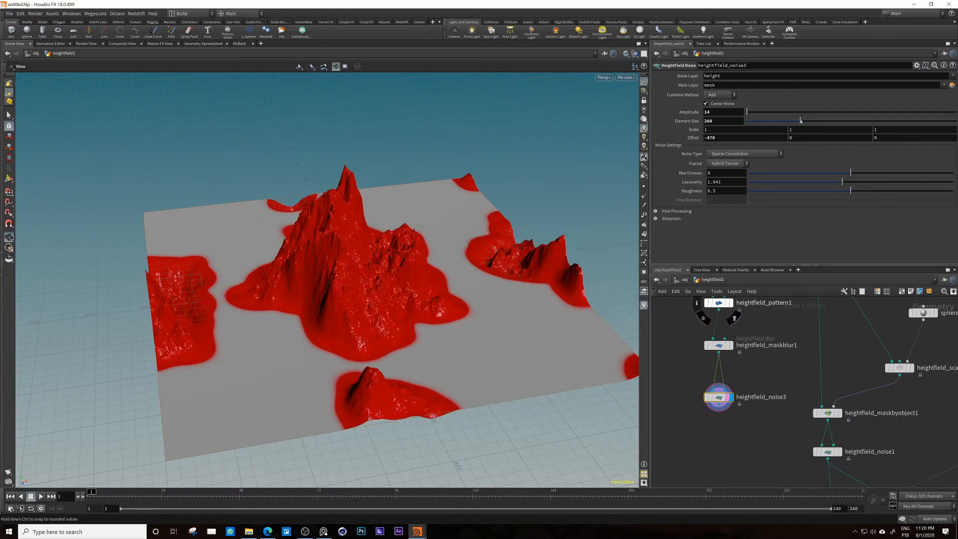
click(719, 112)
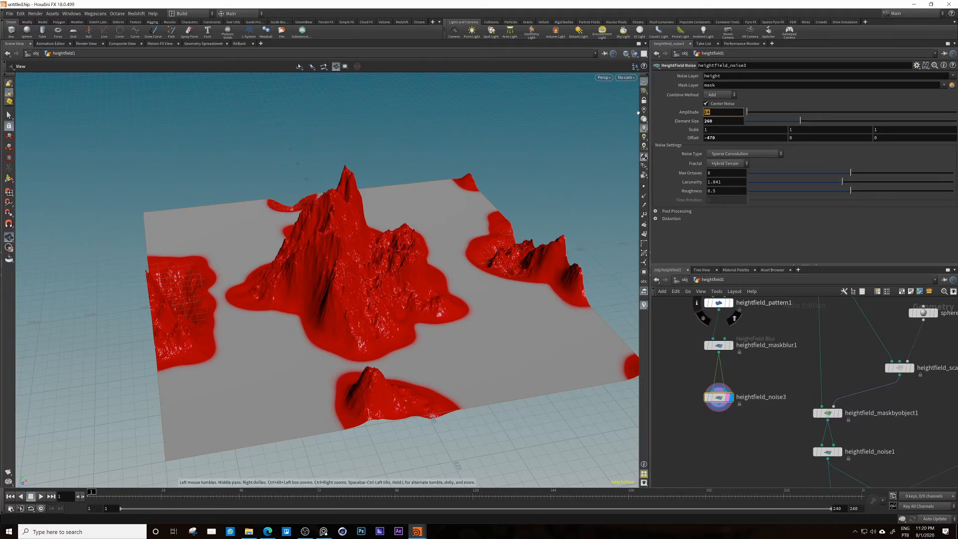
text(10)
key(Return)
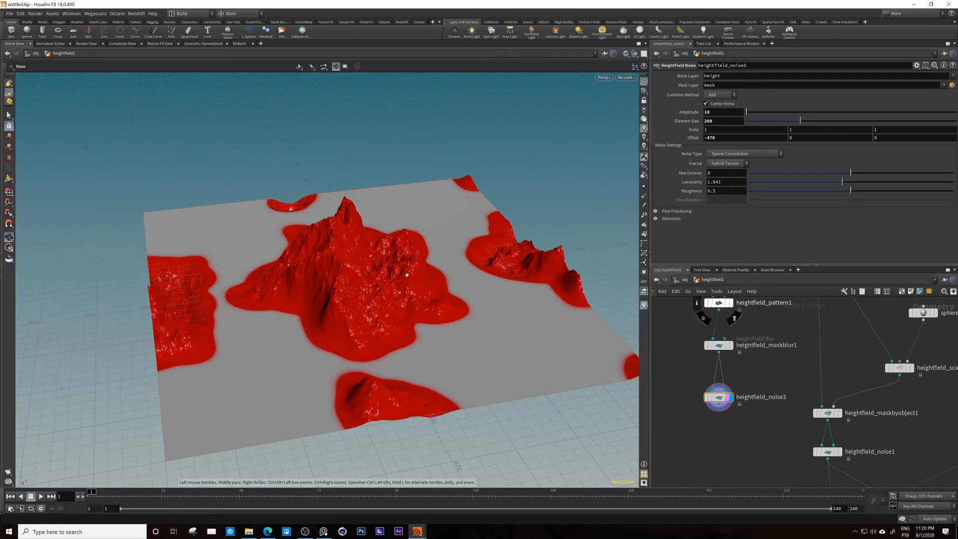
Step: Append a HeightField Distort by Noise node after heightfield_noise3, display it and align it below the noise node
mouse_move(406, 275)
mouse_down()
mouse_move(407, 215)
mouse_move(408, 285)
mouse_move(408, 265)
mouse_up()
scroll(708, 389, down, 5)
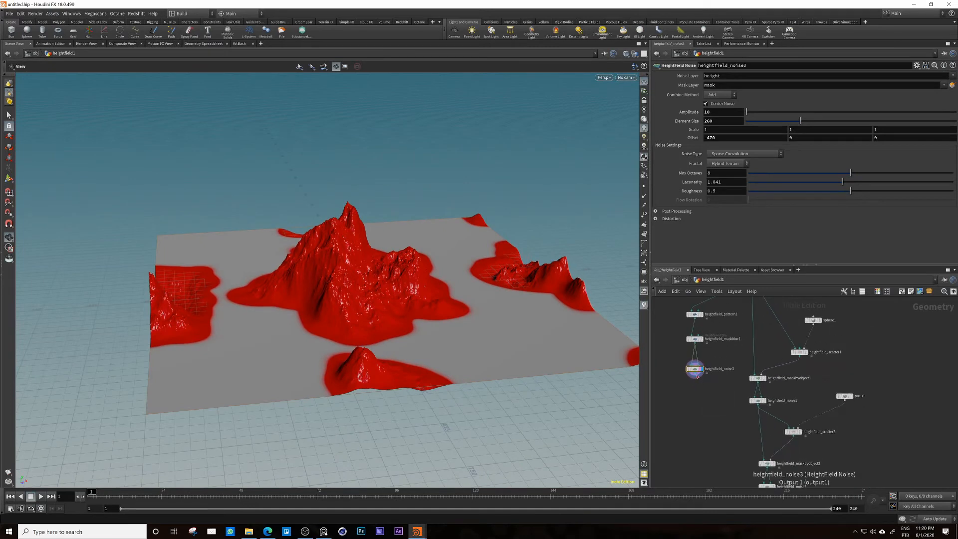
key(Tab)
text(dist)
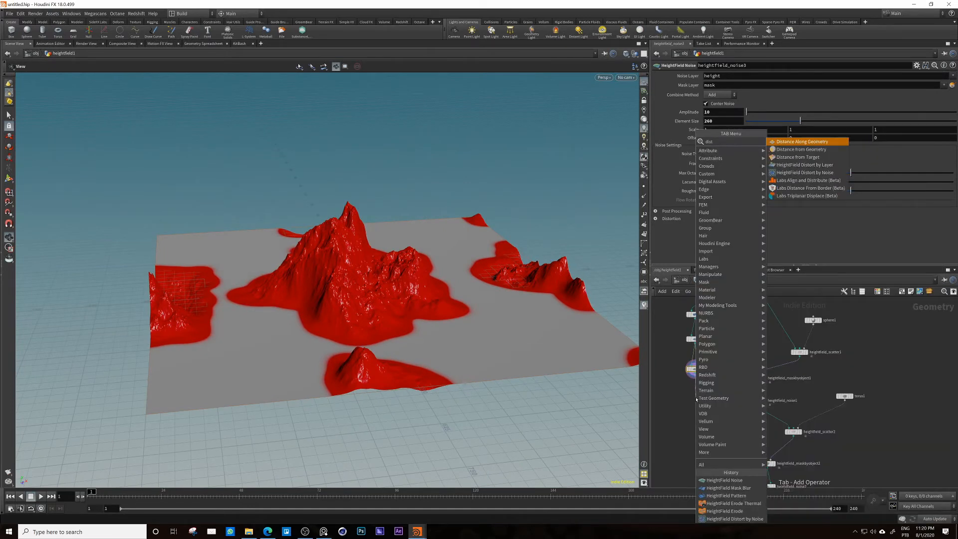
key(Down)
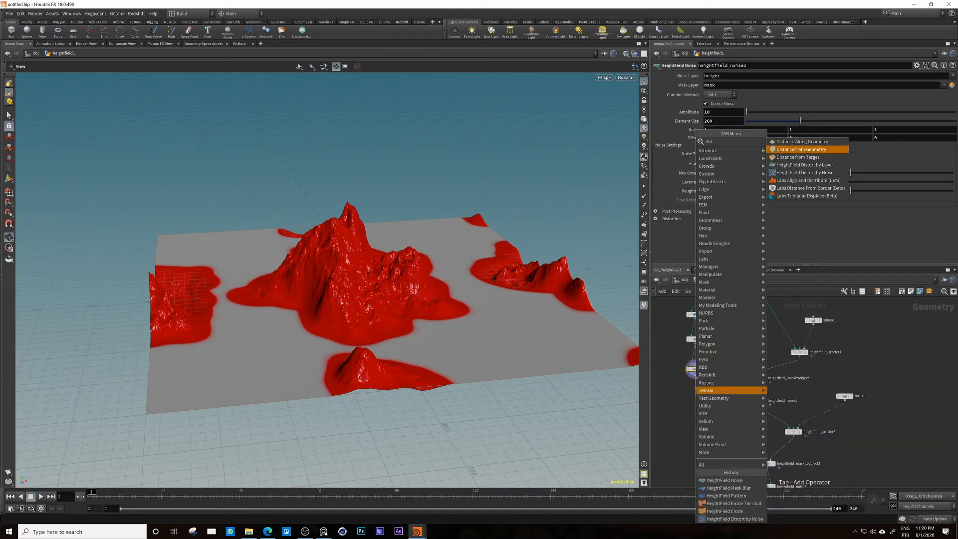
key(Down)
key(Down)
key(Down)
key(Return)
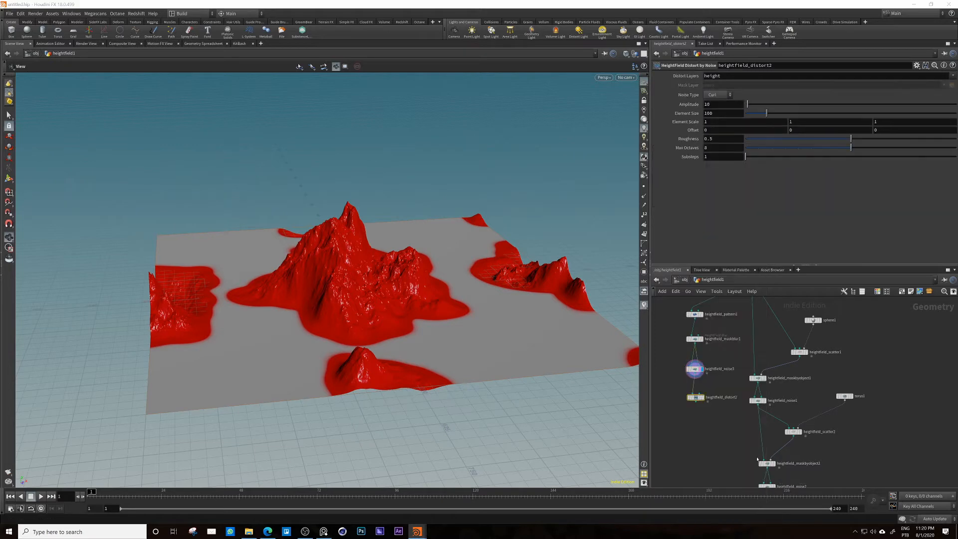
click(702, 398)
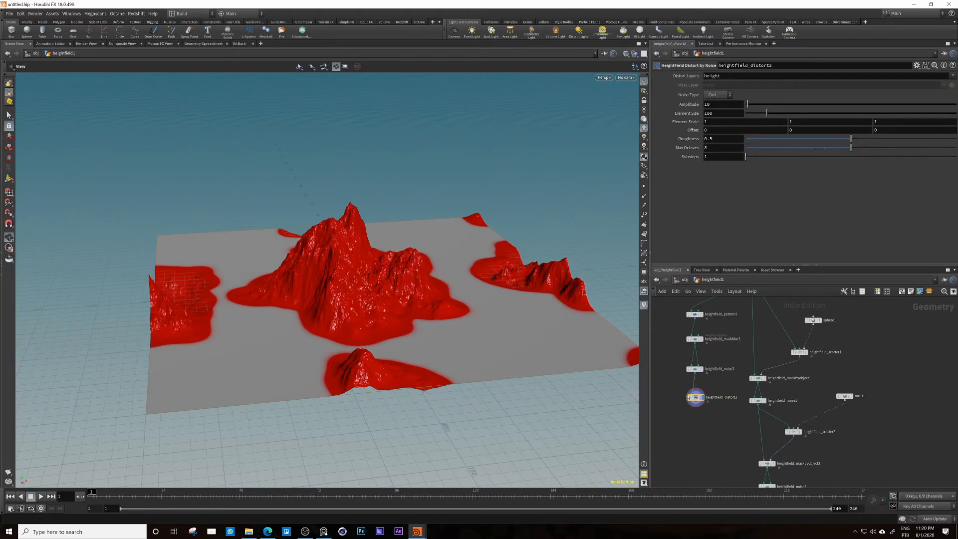
drag(695, 399, 697, 397)
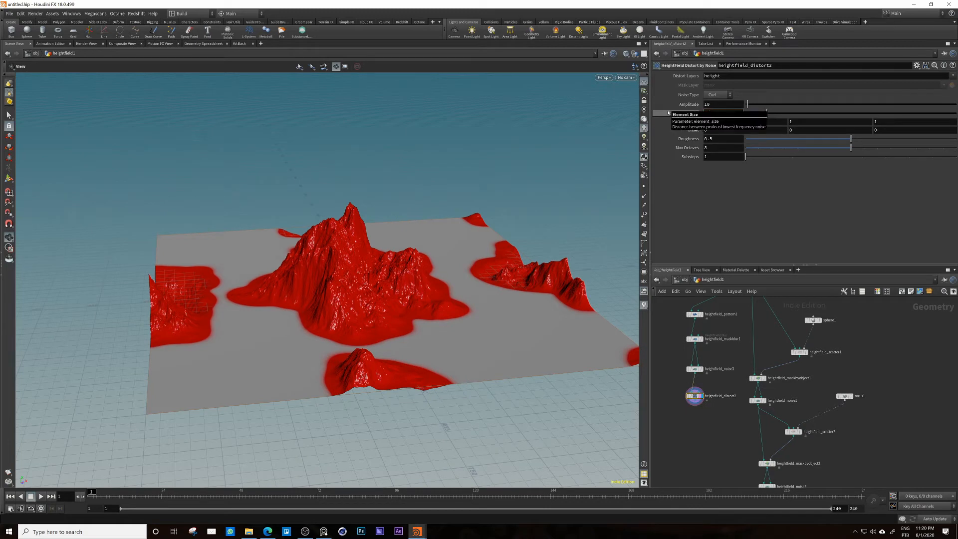
Step: Set the new distort node's Element Size to 2000 and Amplitude to 271
text(2000)
key(Return)
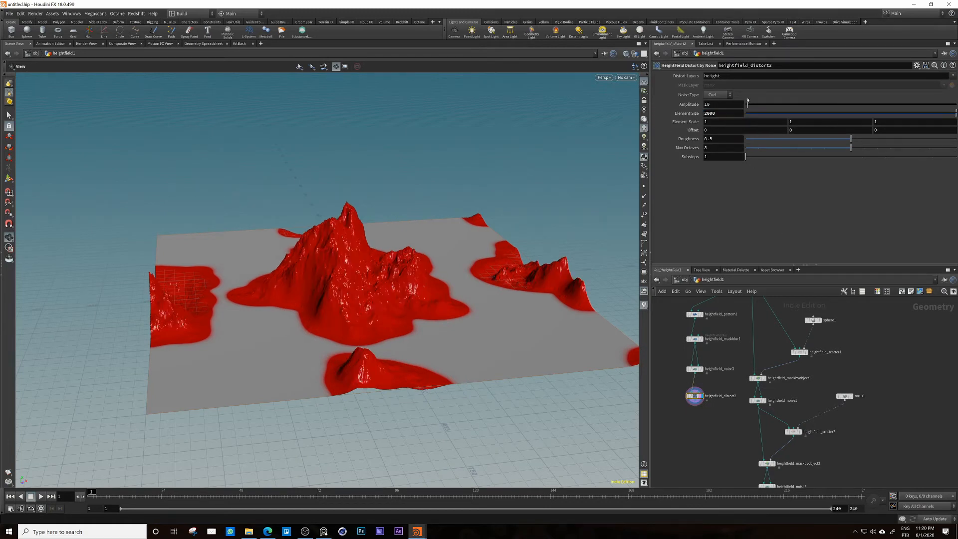
drag(752, 106, 803, 105)
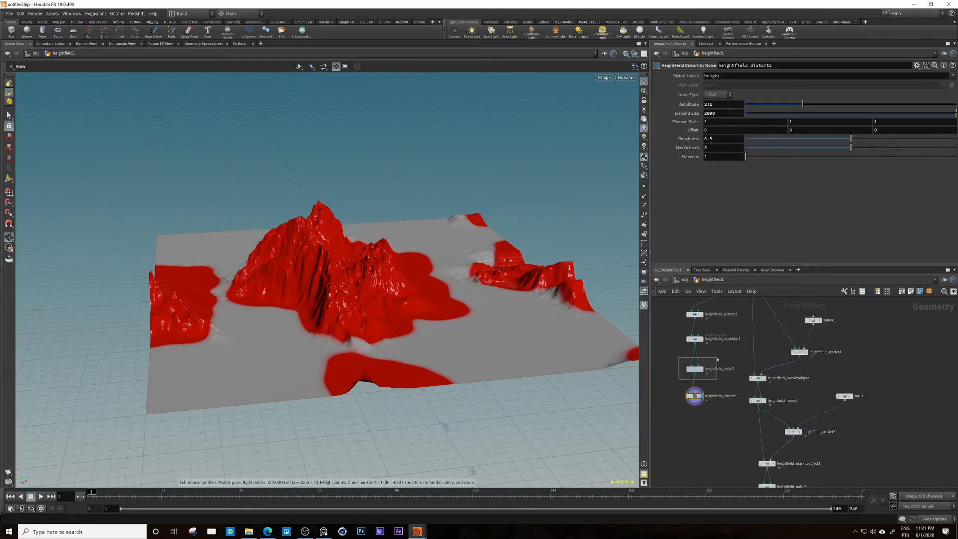
Step: Try the Worley (cellular) F1 noise type on heightfield_noise3 and display that node to inspect the undistorted shape
click(695, 369)
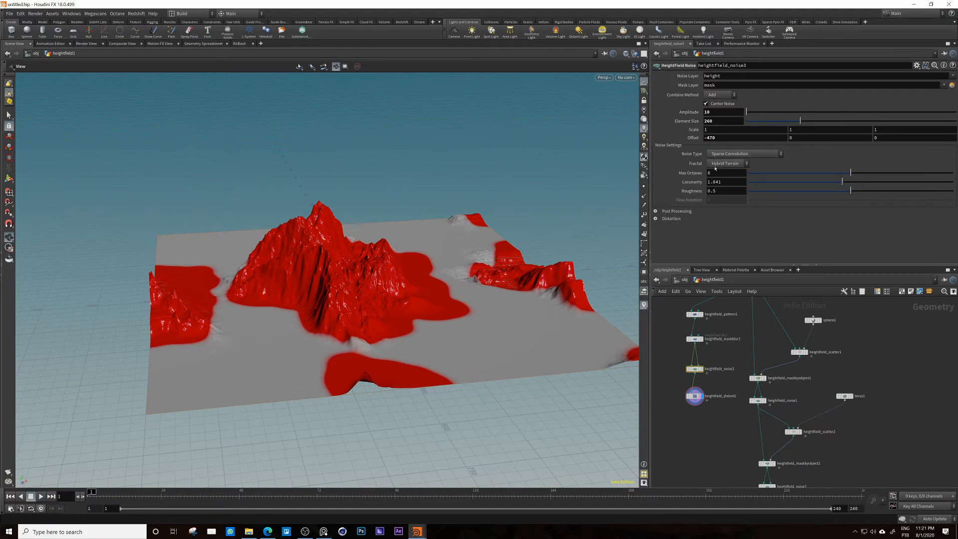
click(746, 155)
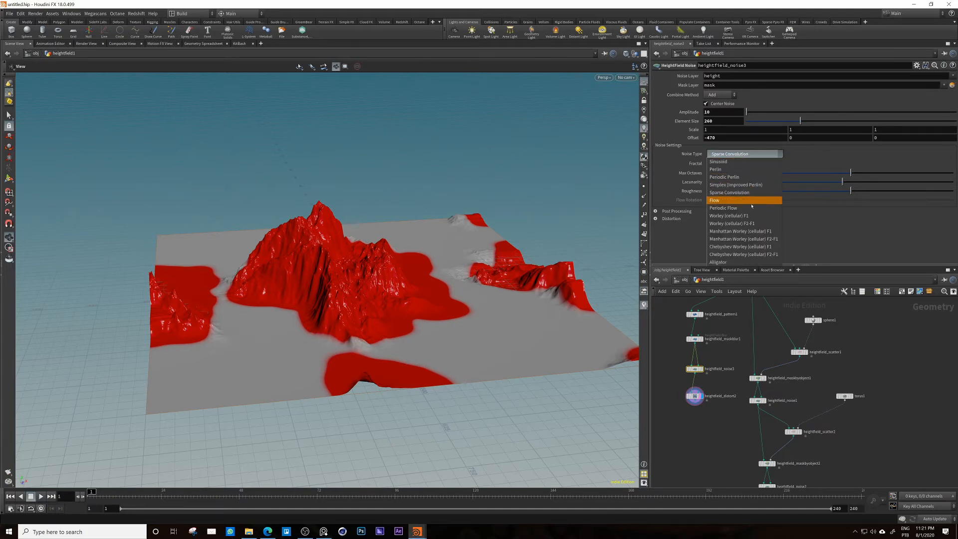
click(741, 217)
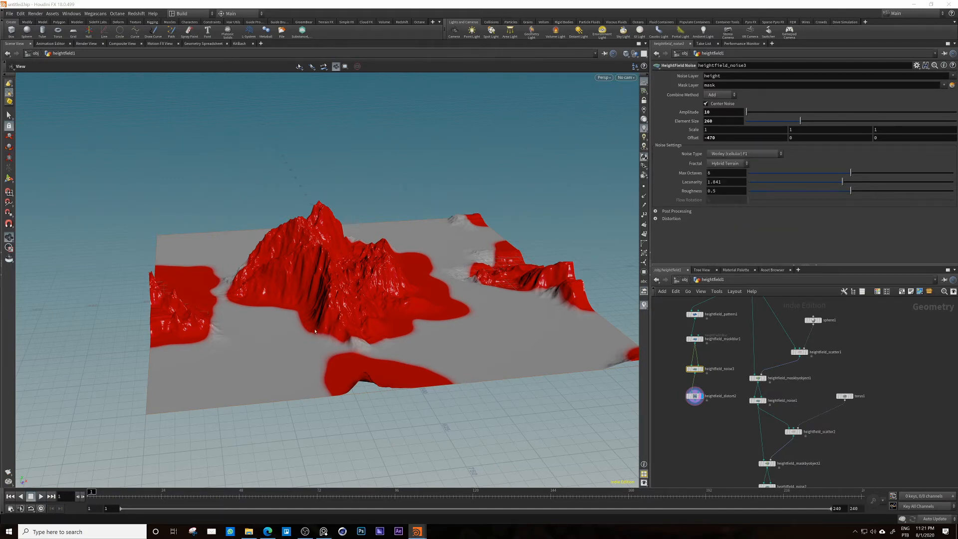
drag(374, 308, 411, 269)
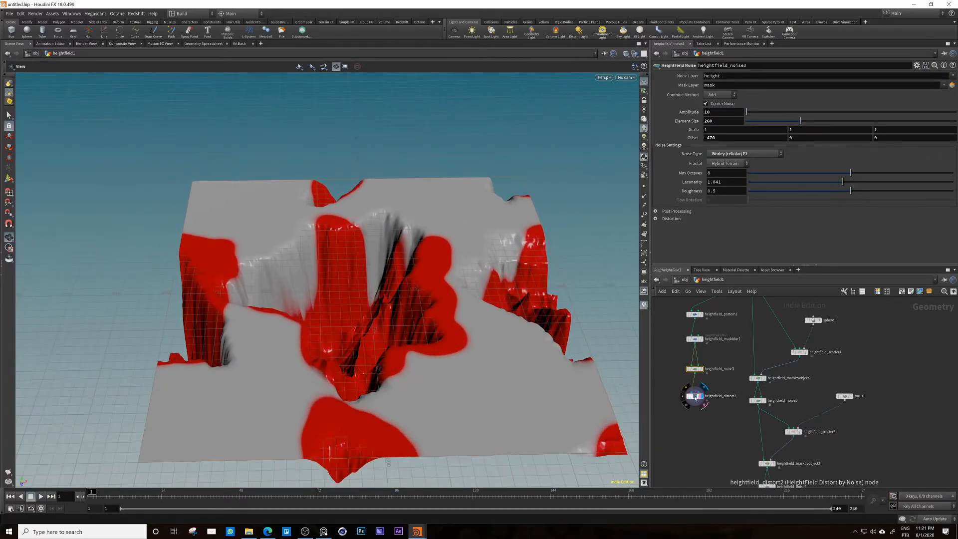
click(701, 370)
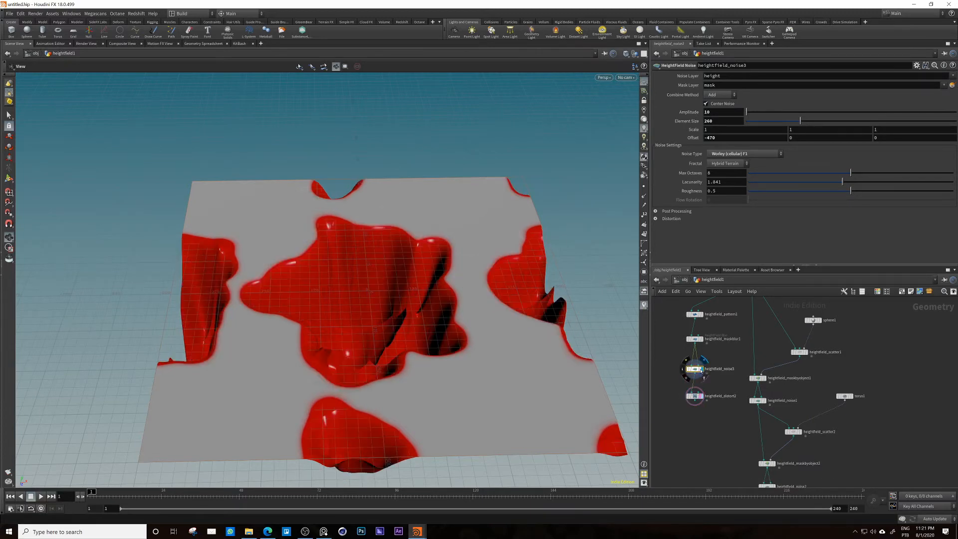
mouse_move(414, 270)
mouse_down()
mouse_move(372, 307)
mouse_move(375, 269)
mouse_move(399, 274)
mouse_up()
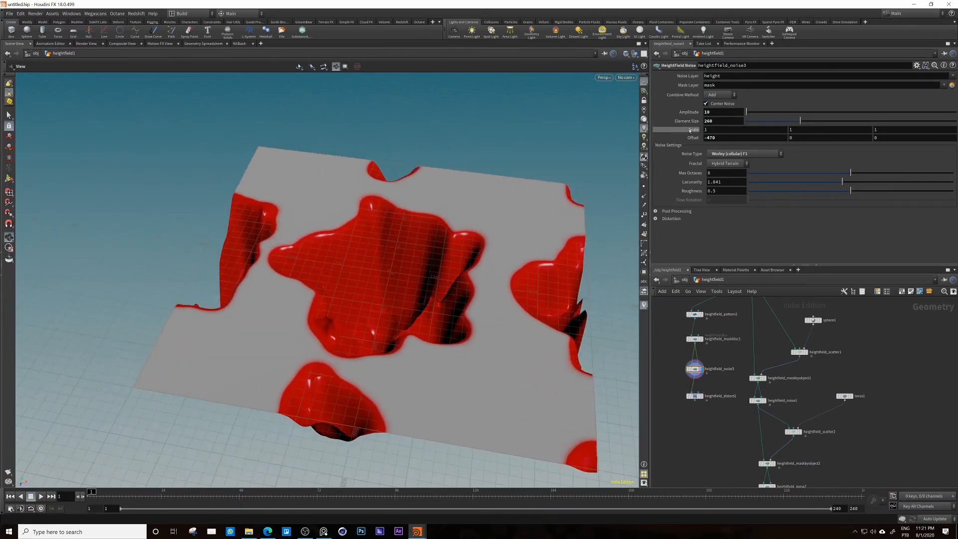
drag(516, 256, 552, 304)
Step: Display heightfield_distort2, try heightfield_noise3 without Center Noise and with Amplitude 104, and undo the amplitude change
click(702, 397)
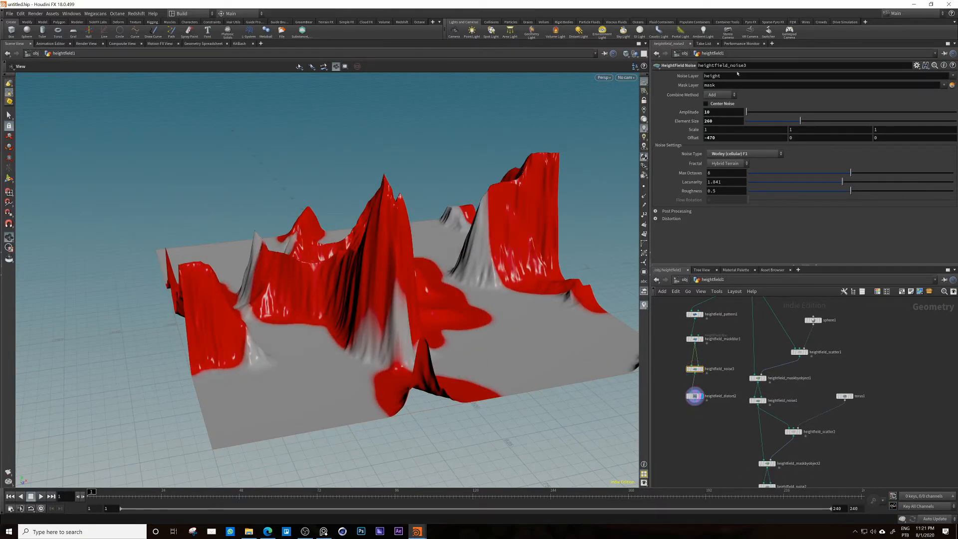
mouse_move(752, 111)
mouse_down()
mouse_move(776, 113)
mouse_move(758, 112)
mouse_up()
key(ctrl+z)
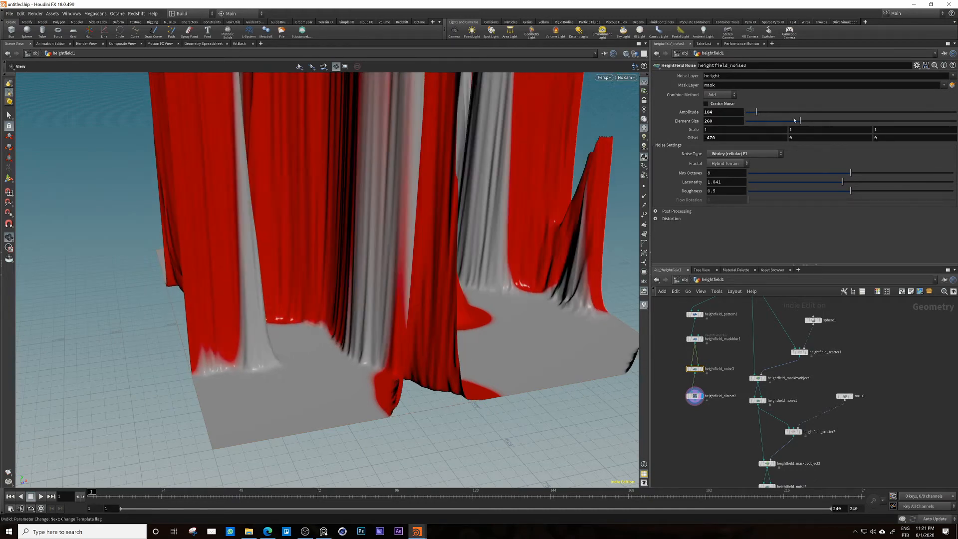
Step: Try an Amplitude of 222 on heightfield_distort2 and switch heightfield_noise3 to Sparse Convolution noise
click(695, 396)
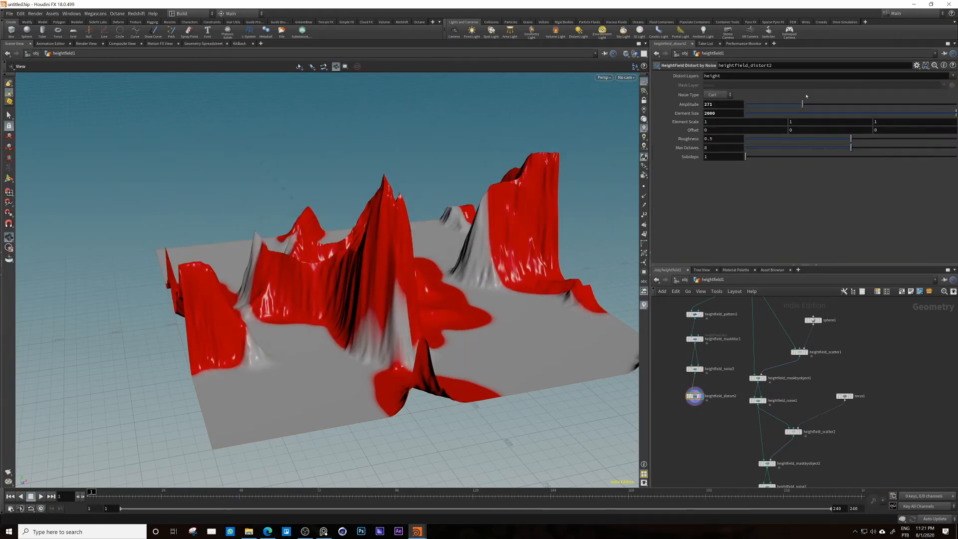
mouse_move(805, 103)
mouse_down()
mouse_move(870, 103)
mouse_move(792, 104)
mouse_up()
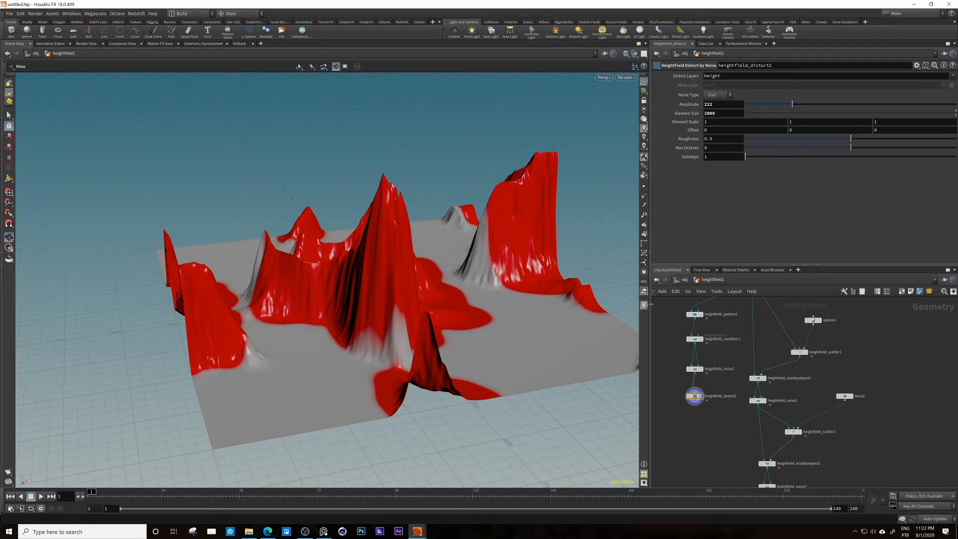
click(694, 369)
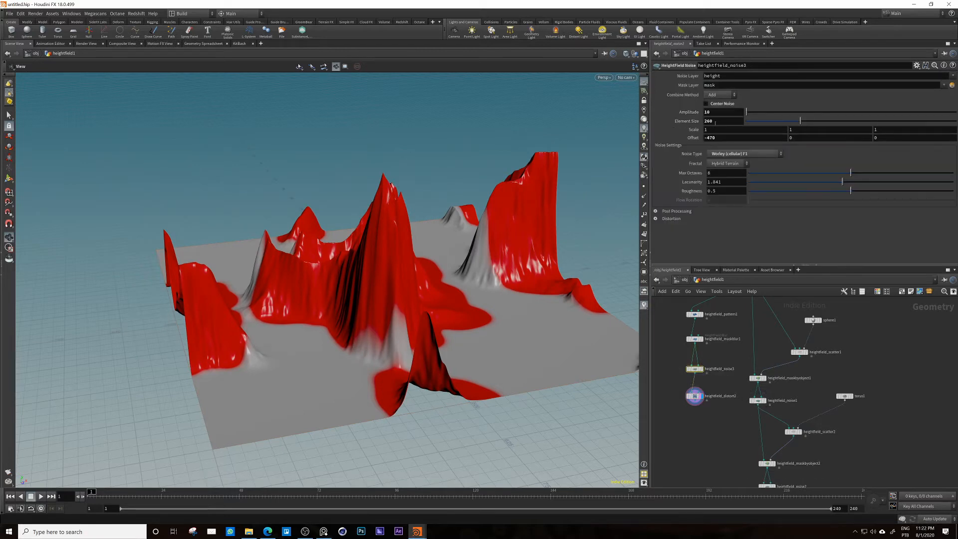
click(728, 154)
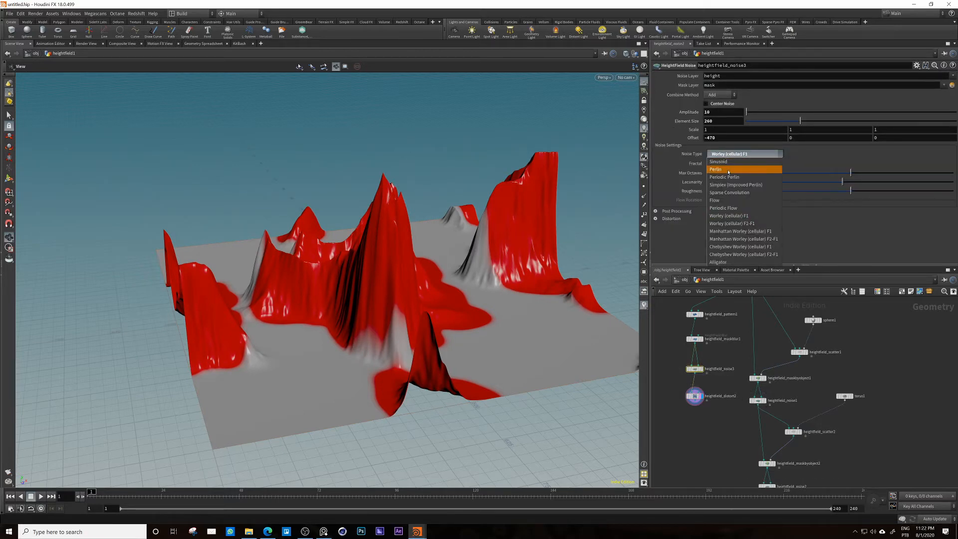
click(730, 193)
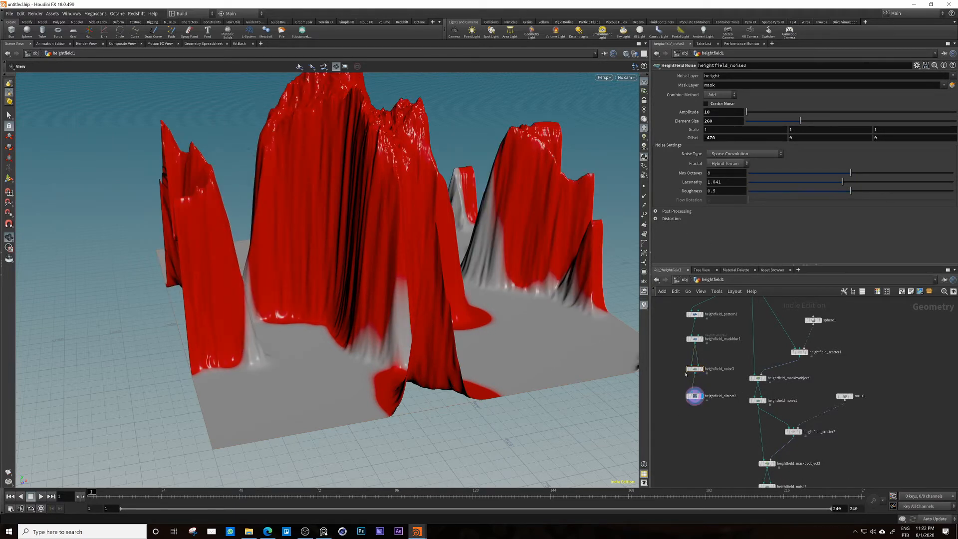
Step: Undo the recent noise type, Center Noise and distortion amplitude experiments on heightfield_noise3 and heightfield_distort2
key(ctrl+z)
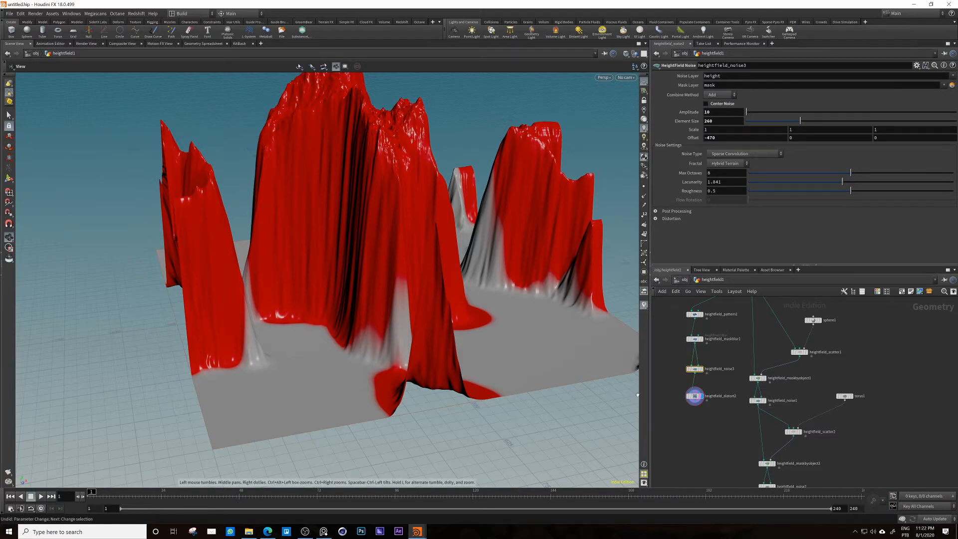
key(ctrl+z)
key(ctrl+z)
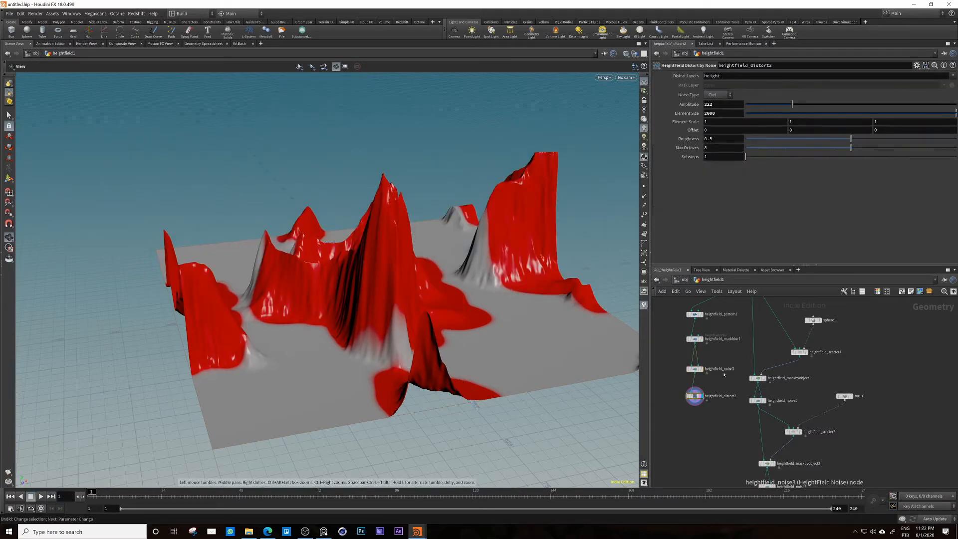
key(ctrl+z)
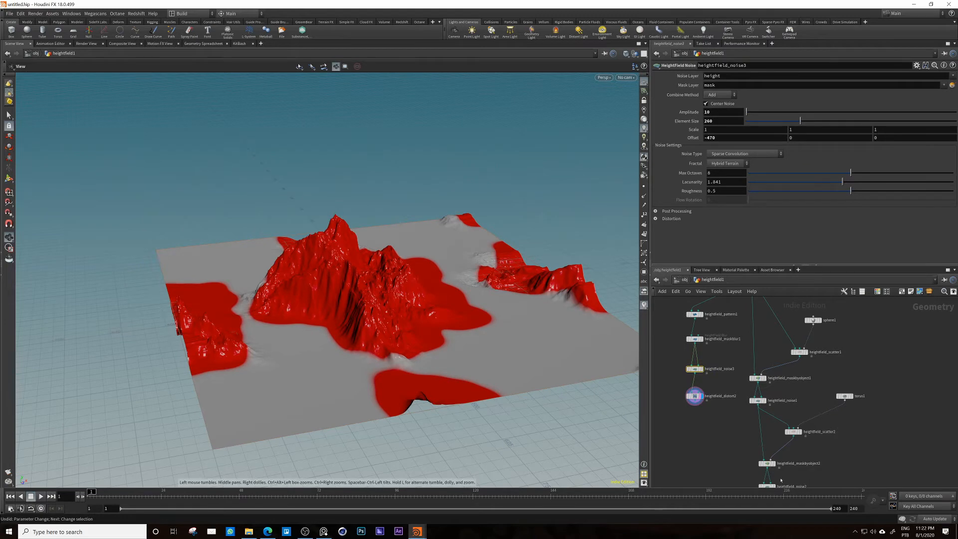
Step: Add a second HeightField Distort by Noise node directly below heightfield_distort2 and display it
middle_drag(701, 441, 708, 404)
click(701, 385)
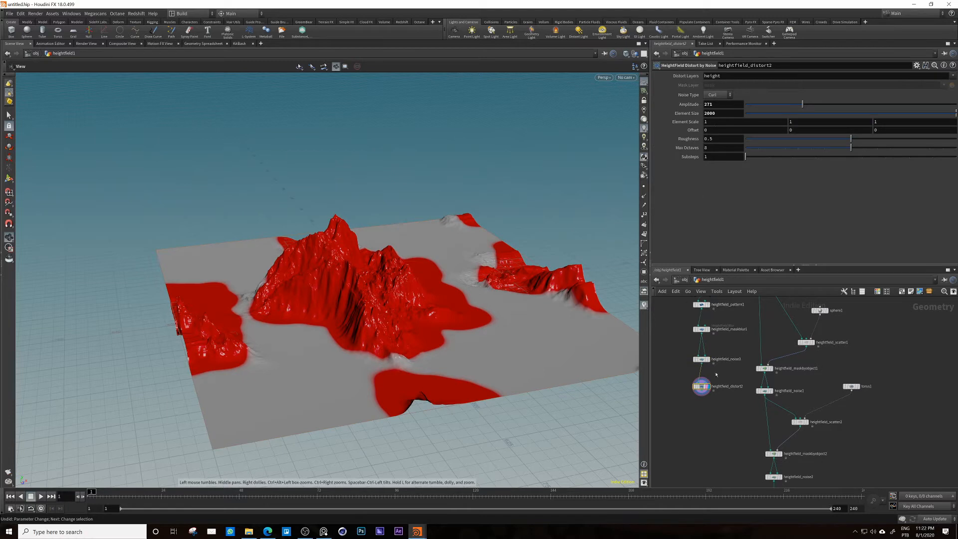
scroll(701, 399, up, 3)
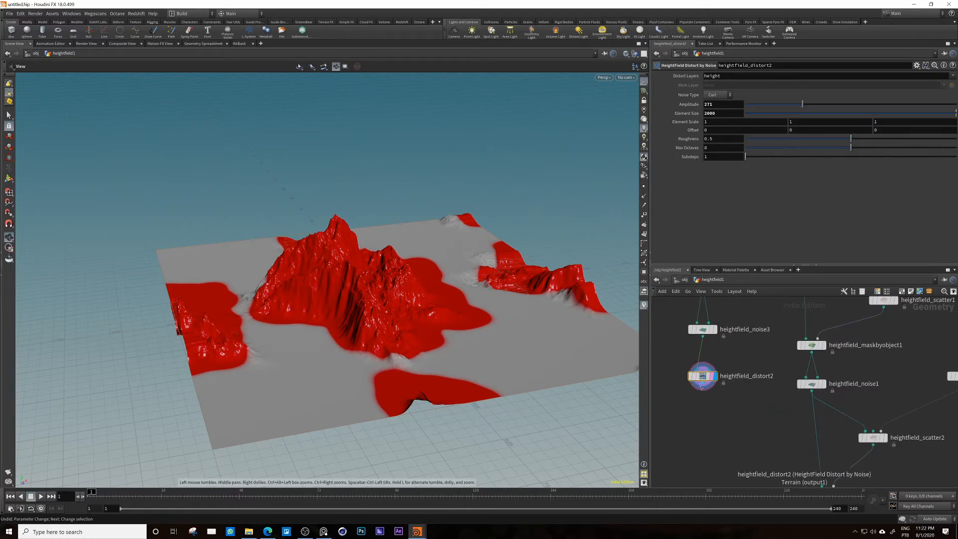
key(Tab)
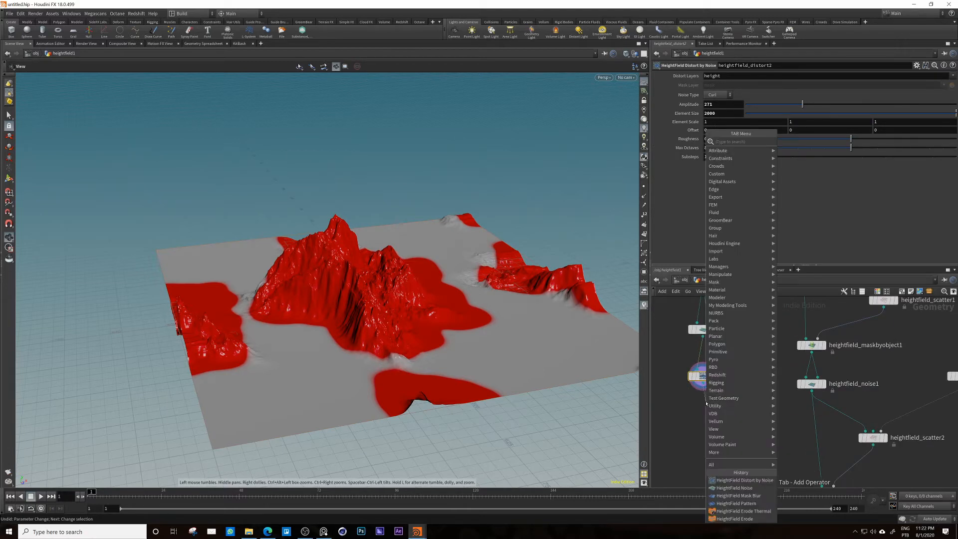
text(hfdist)
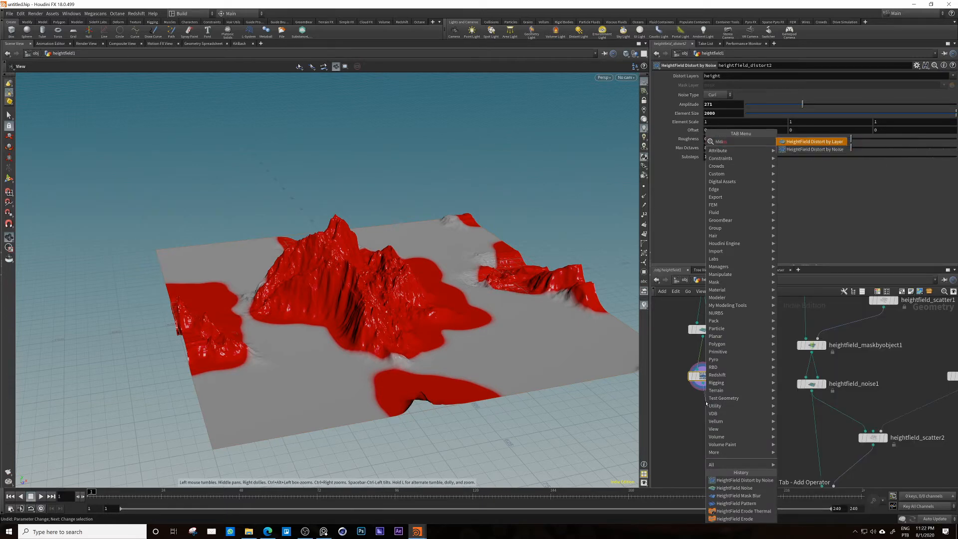
key(Down)
key(Return)
click(706, 405)
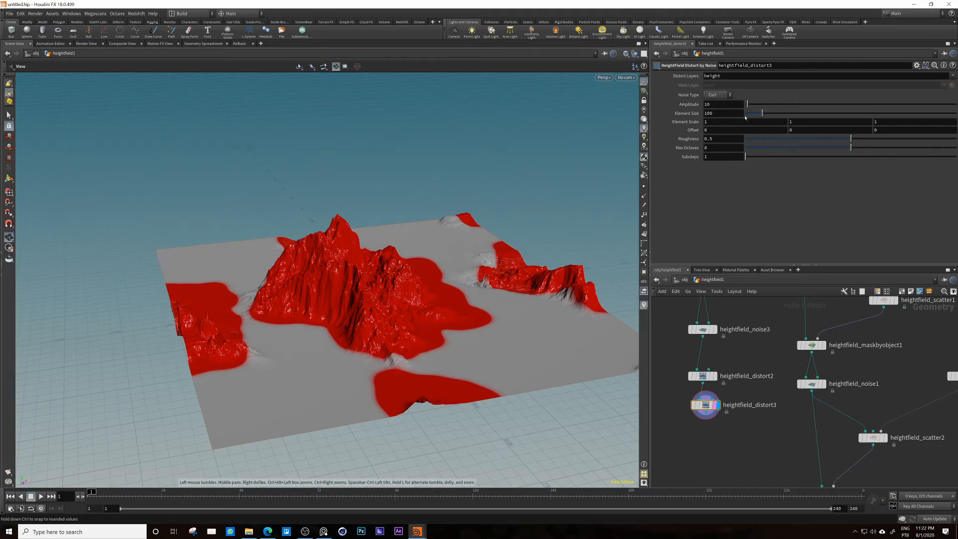
Step: Set heightfield_distort3's Element Size to 41 and Amplitude to 7 for finer surface distortion
drag(762, 114, 754, 114)
mouse_move(719, 104)
middle_down()
mouse_move(719, 87)
mouse_move(703, 85)
mouse_move(712, 104)
middle_up()
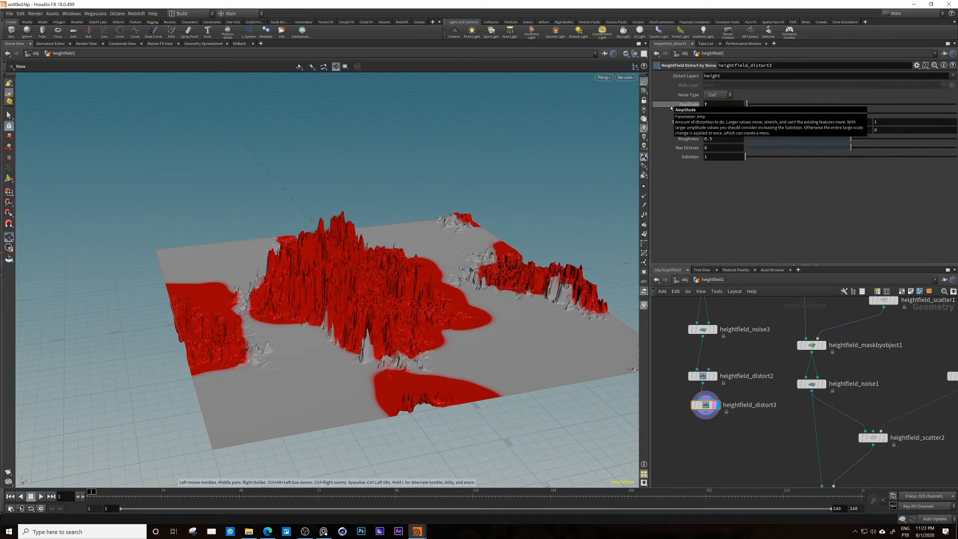
drag(364, 278, 444, 289)
Step: Add a HeightField Layer node below heightfield_erode_thermal1 at the end of the network
scroll(756, 385, down, 5)
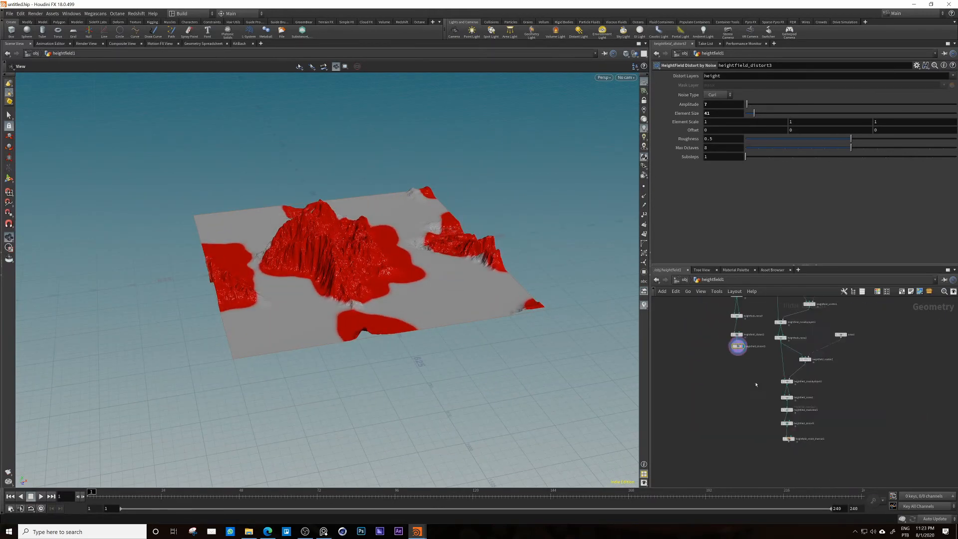
middle_drag(761, 431, 763, 423)
key(Tab)
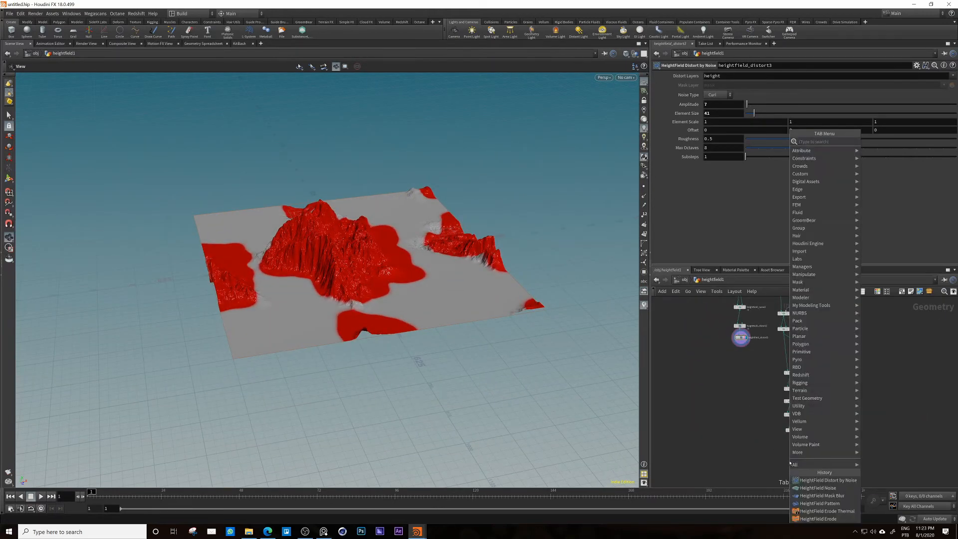
text(hlaye)
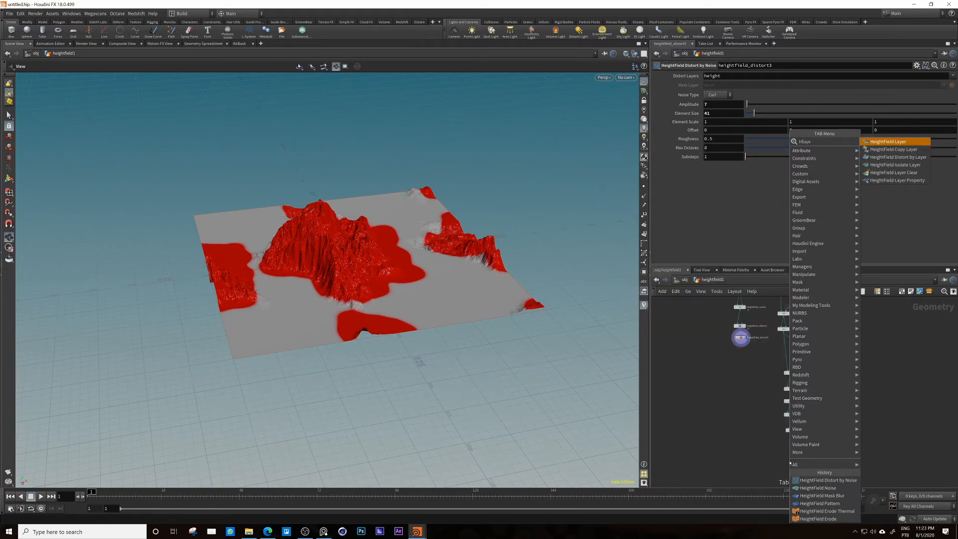
key(Return)
click(789, 461)
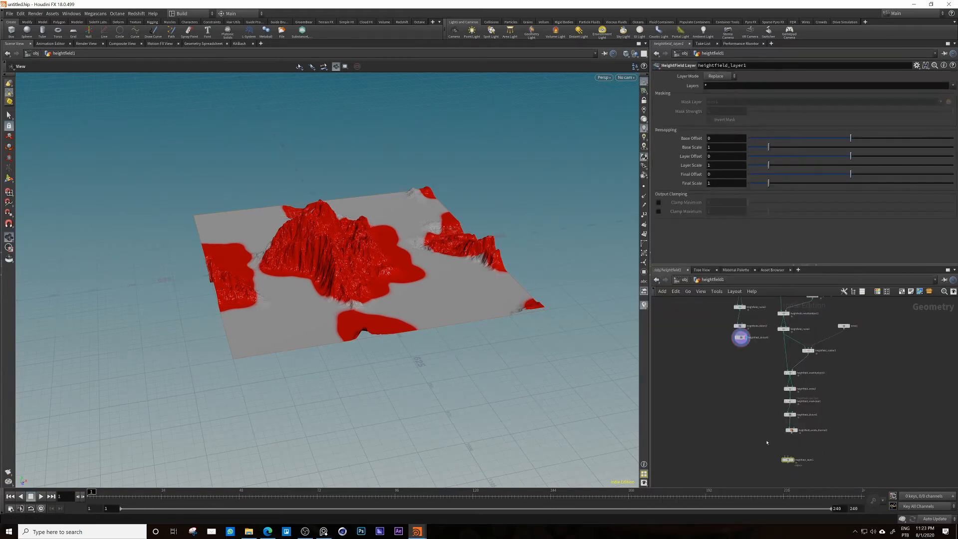
Step: Display heightfield_erode_thermal1 to check the cratered plain, and switch the display back to heightfield_distort3
scroll(792, 431, up, 4)
click(799, 433)
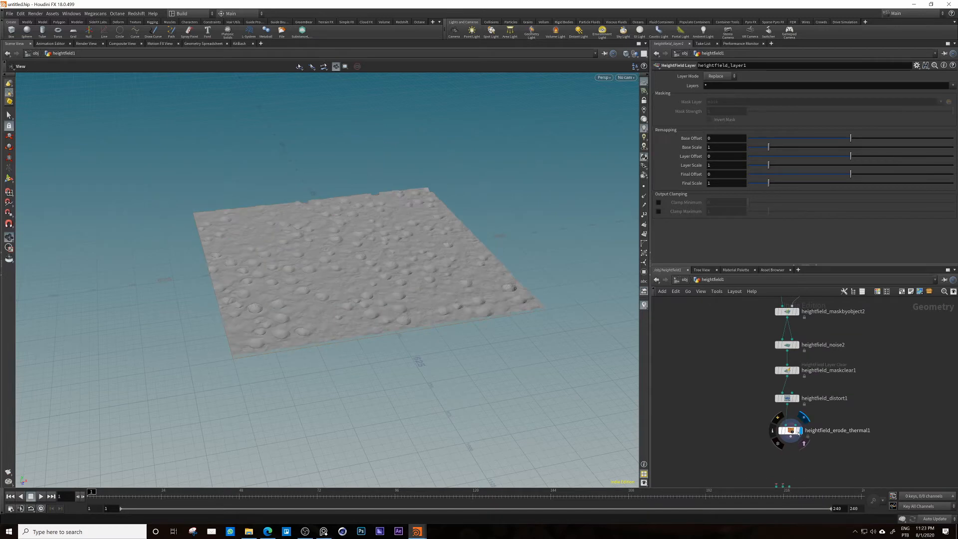
scroll(701, 398, down, 5)
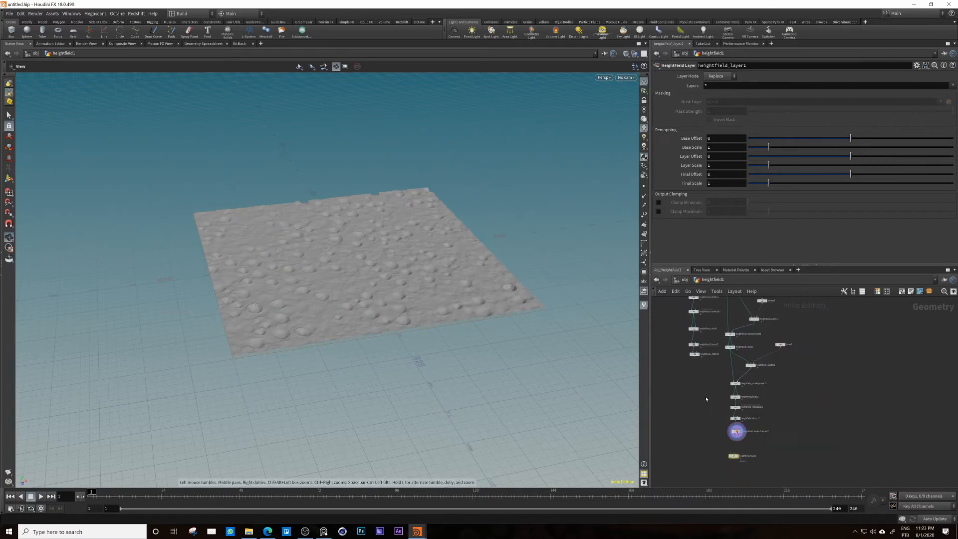
scroll(698, 354, up, 4)
click(698, 354)
click(691, 354)
scroll(702, 424, down, 1)
Step: Move heightfield_distort3 down beside the erosion branch and connect it and heightfield_erode_thermal1 to heightfield_layer1's first and second inputs
middle_drag(714, 480, 728, 396)
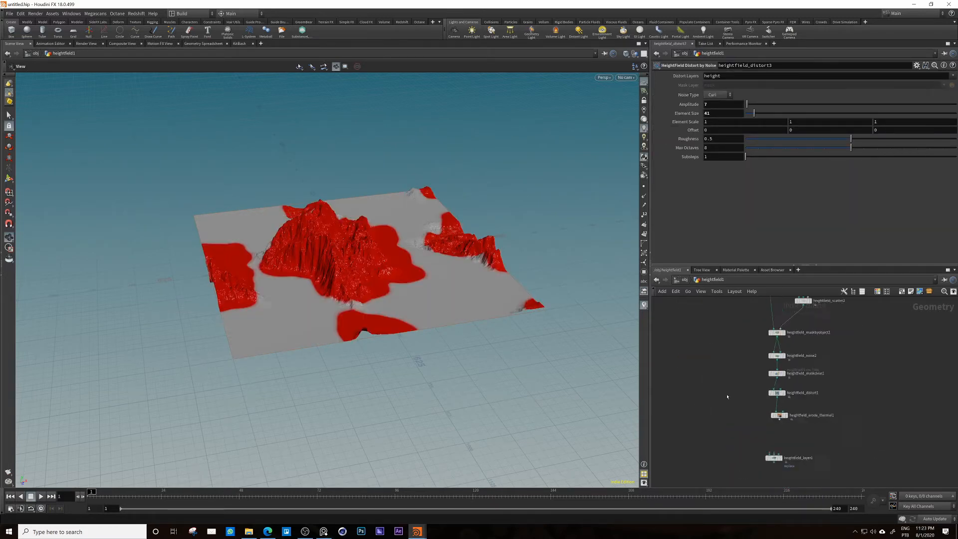
scroll(719, 359, down, 2)
drag(708, 323, 718, 423)
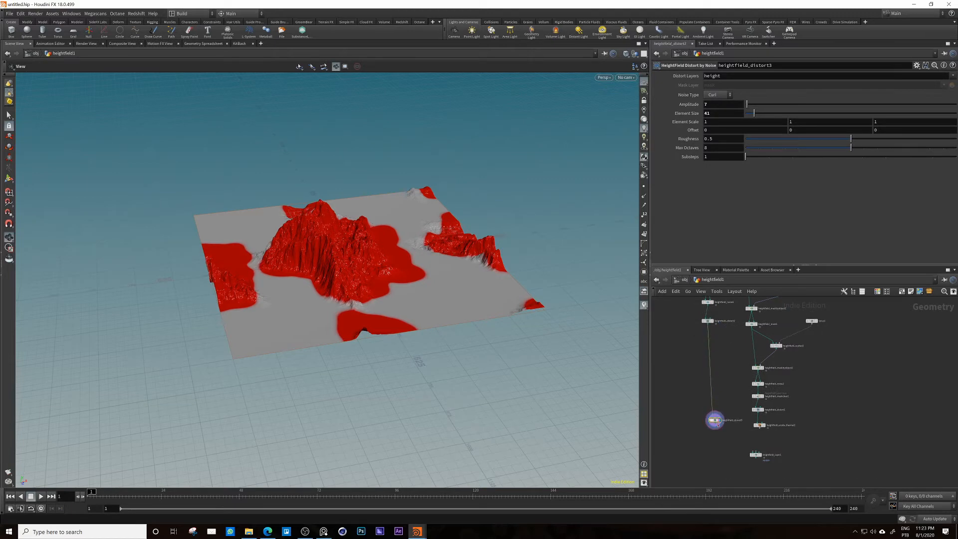
scroll(717, 424, up, 3)
click(702, 418)
click(766, 465)
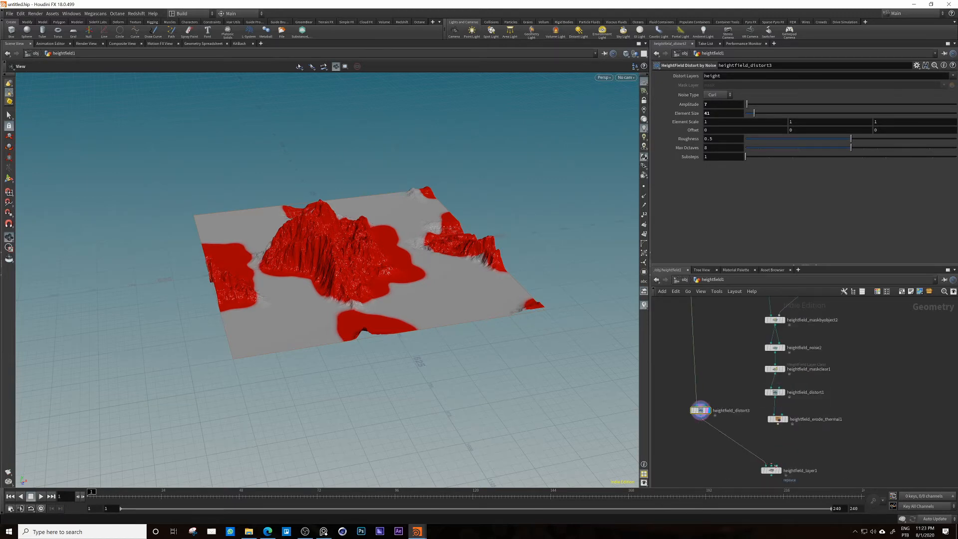
click(771, 465)
click(782, 423)
Step: Display heightfield_layer1 and set its Layer Mode to Subtract
middle_drag(784, 475, 781, 439)
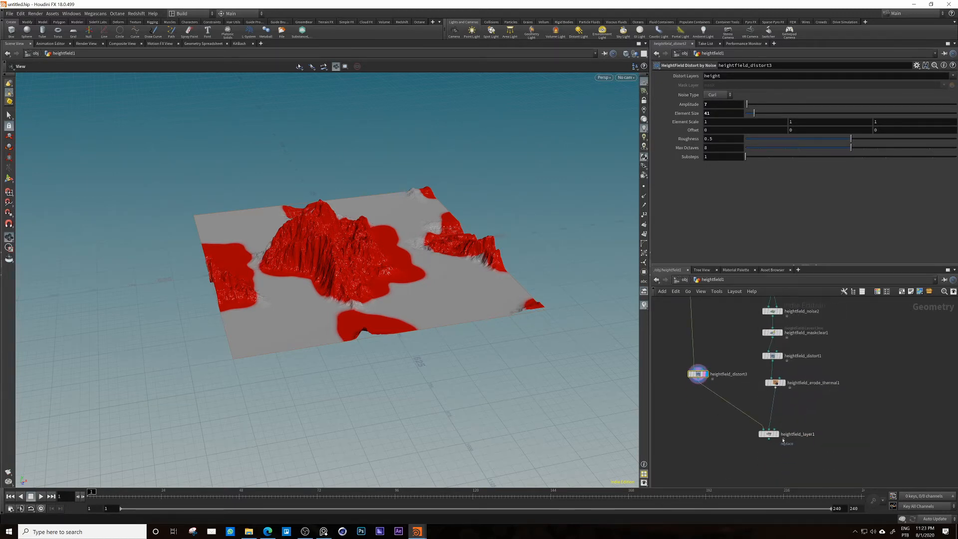
scroll(781, 439, up, 3)
click(772, 430)
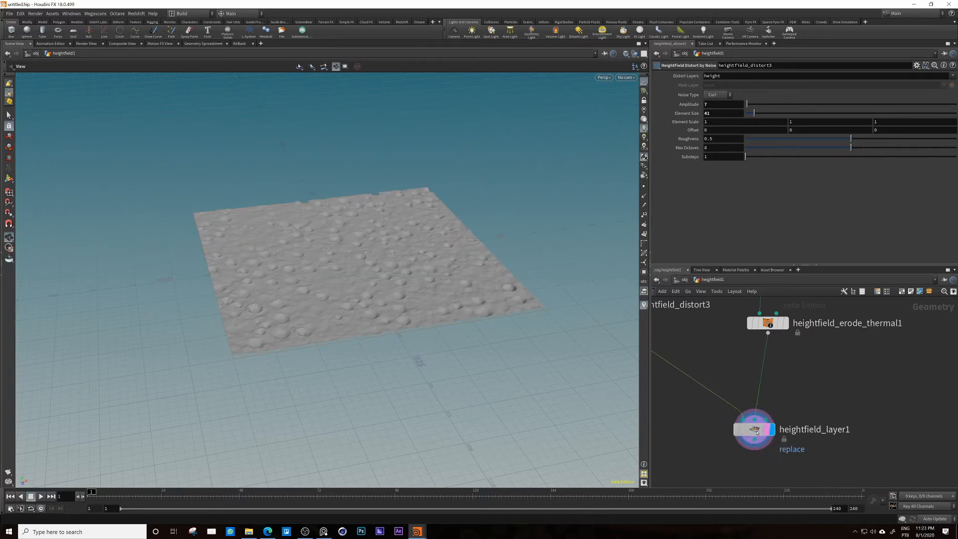
click(753, 434)
mouse_move(741, 424)
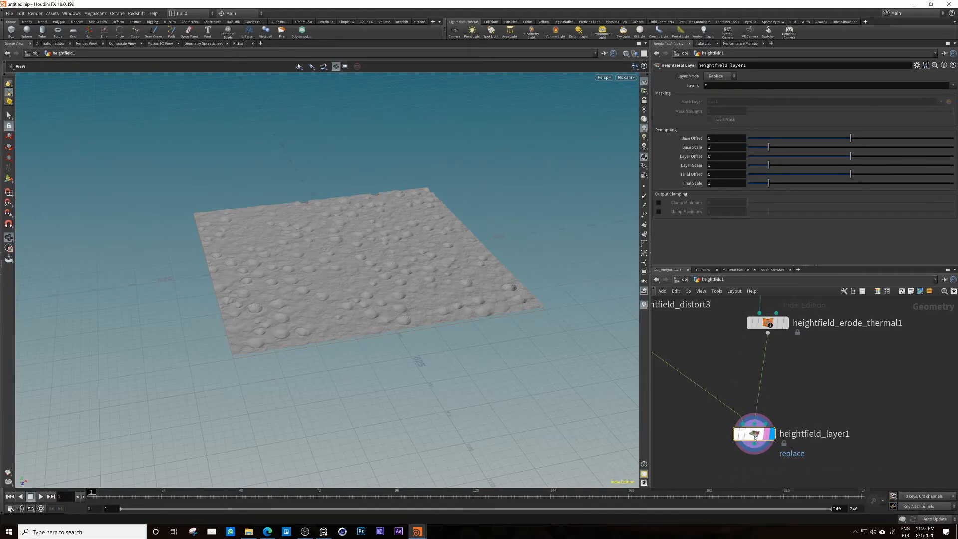
click(713, 76)
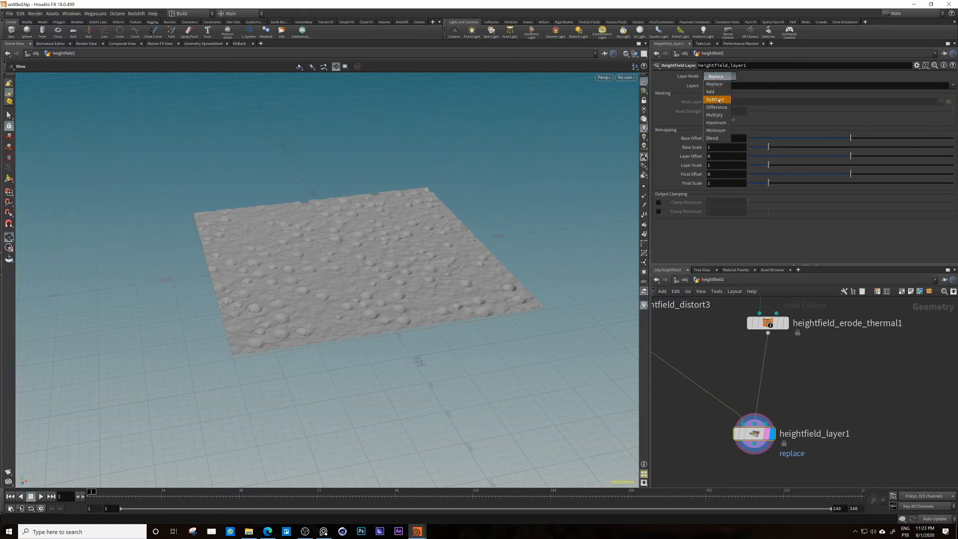
click(717, 100)
click(717, 76)
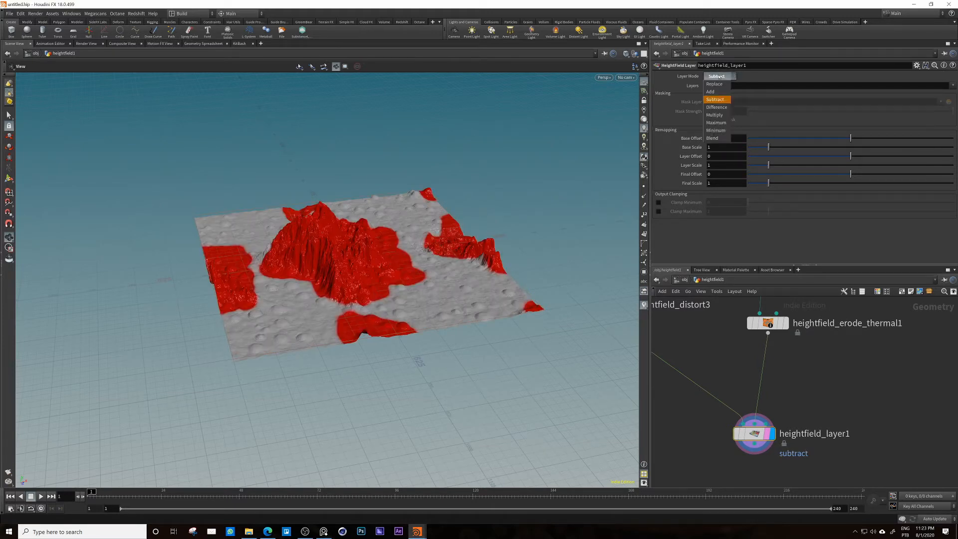
click(717, 76)
Step: Swap heightfield_layer1's inputs so that heightfield_erode_thermal1 is the base and heightfield_distort3 is the subtracted layer
scroll(758, 422, down, 2)
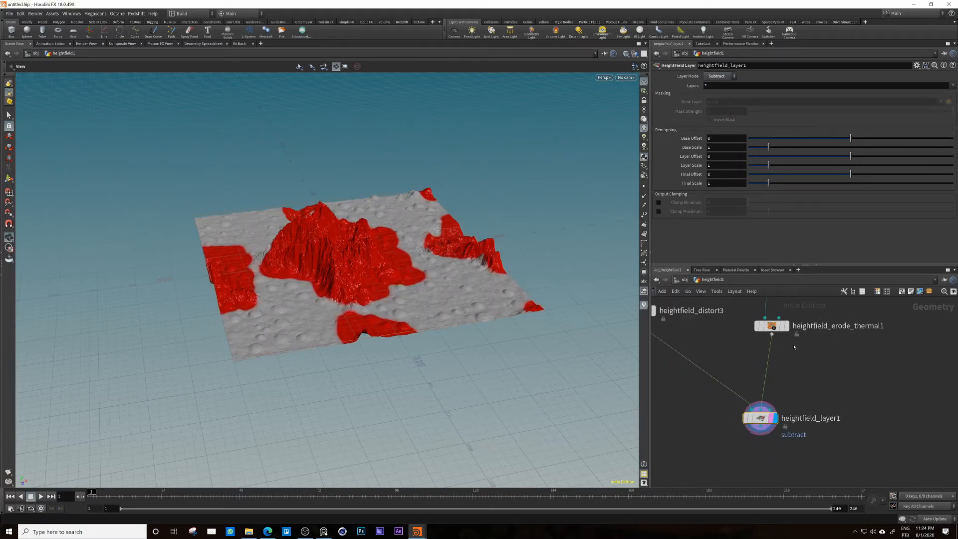
middle_drag(777, 398, 845, 412)
drag(838, 358, 821, 422)
drag(728, 346, 835, 421)
Step: Inspect the subtracted terrain from close up, above and the side, examining the carved canyon walls and the surrounding craters
drag(339, 260, 317, 324)
right_drag(318, 325, 379, 345)
drag(379, 345, 427, 235)
drag(362, 308, 387, 321)
drag(477, 308, 423, 286)
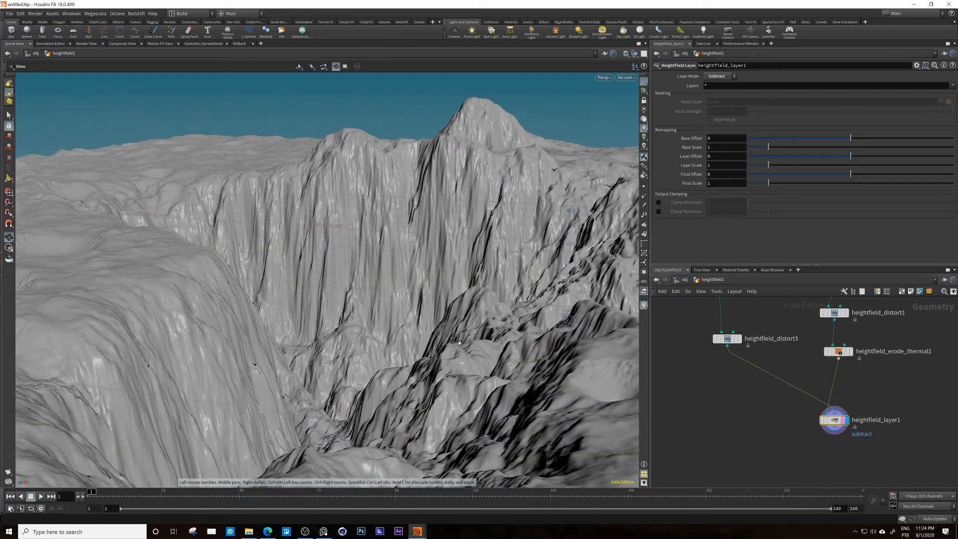
drag(459, 343, 279, 267)
right_drag(279, 267, 236, 262)
drag(318, 254, 388, 250)
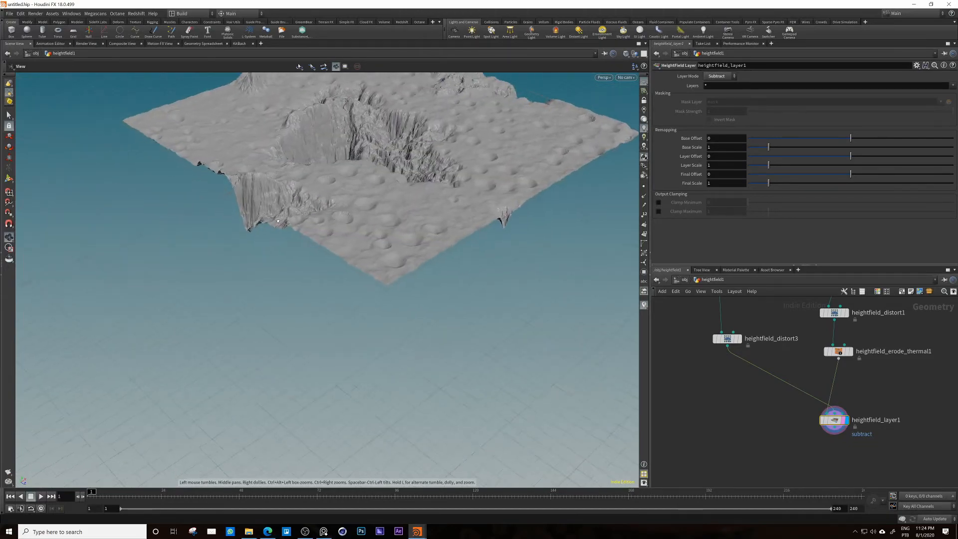
drag(278, 221, 234, 259)
right_drag(294, 307, 344, 319)
drag(344, 319, 398, 269)
right_drag(397, 269, 314, 279)
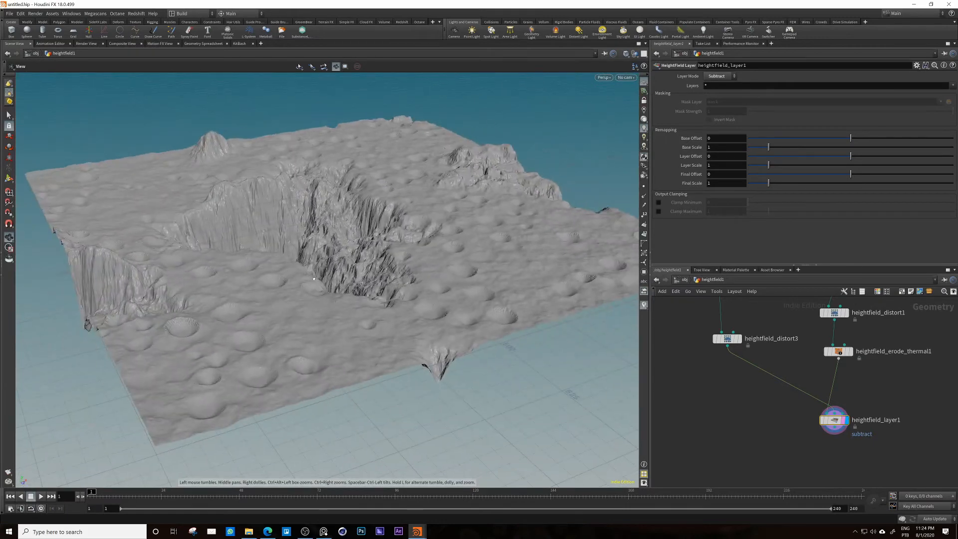
right_drag(287, 325, 360, 334)
drag(361, 333, 355, 293)
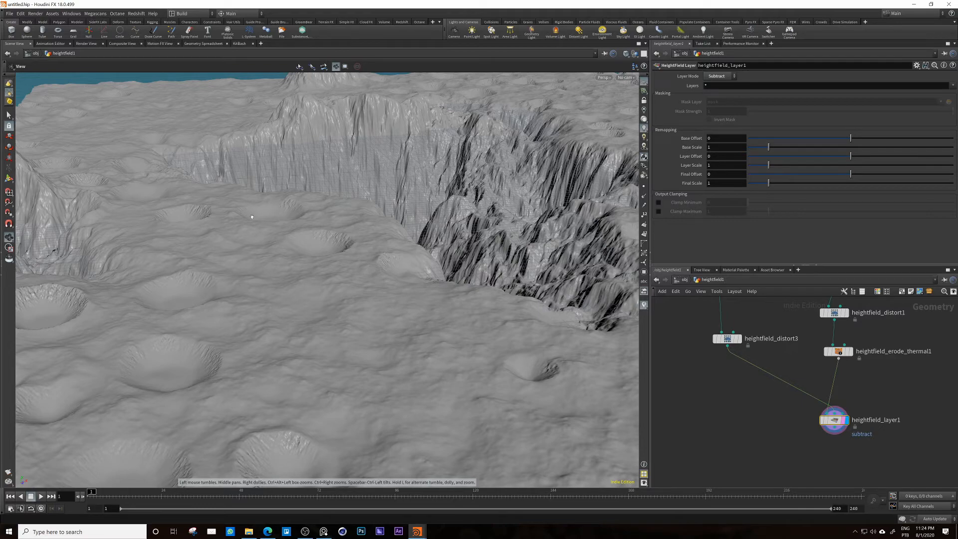
drag(492, 208, 318, 269)
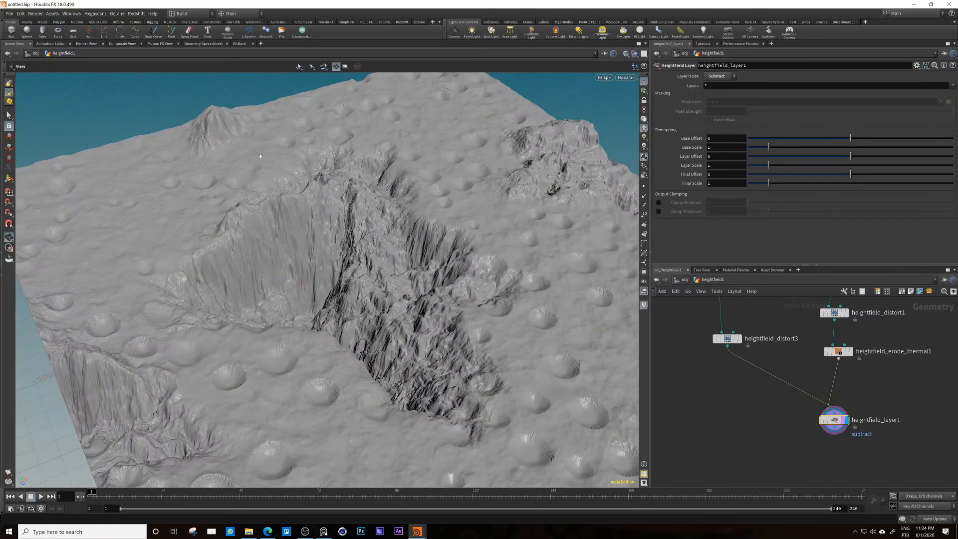
drag(360, 240, 336, 297)
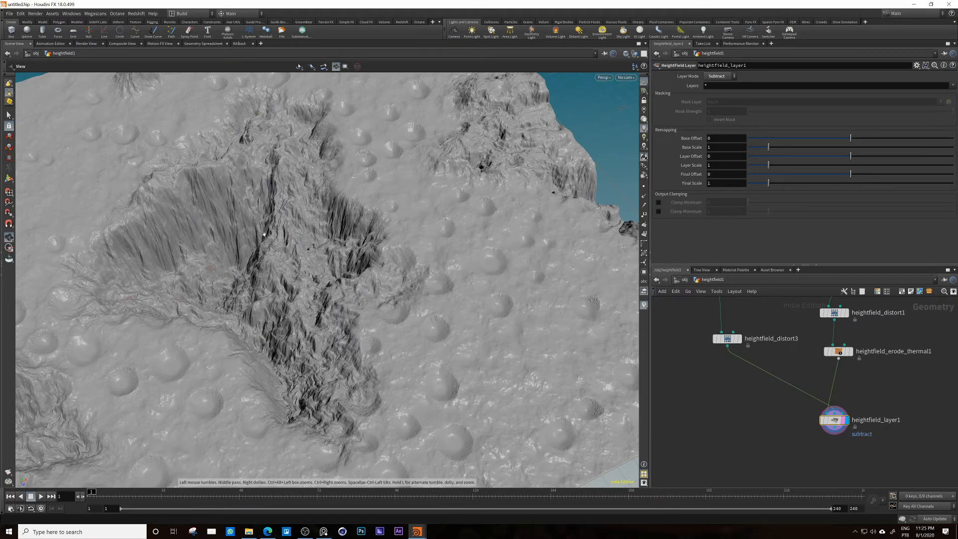
drag(264, 234, 372, 274)
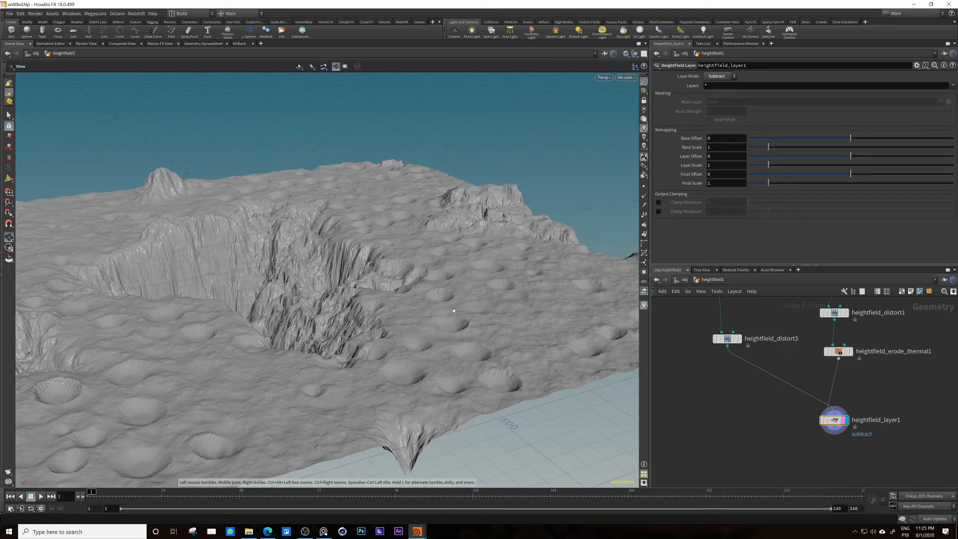
Step: Add a HeightField Erode node below heightfield_layer1 and display it
middle_drag(830, 447, 814, 381)
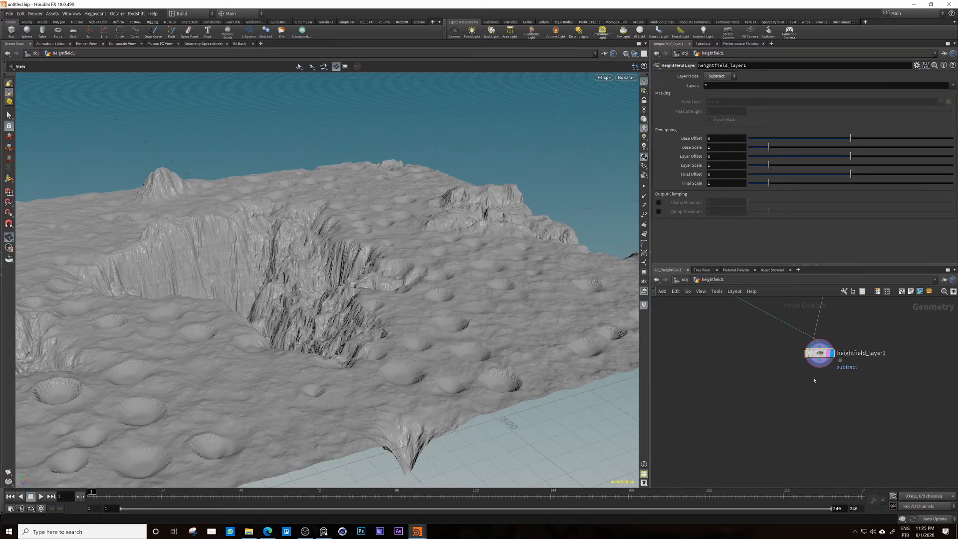
key(Tab)
text(ero)
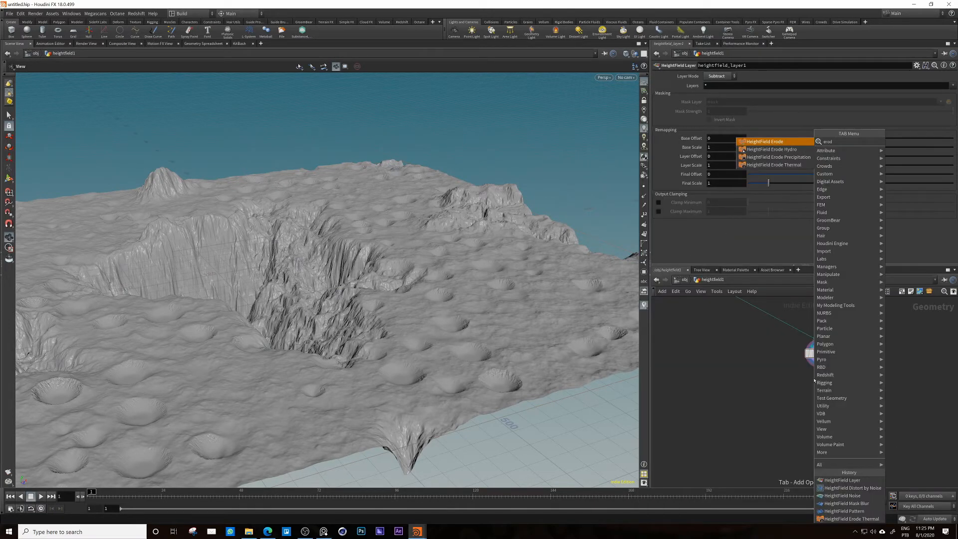
key(Return)
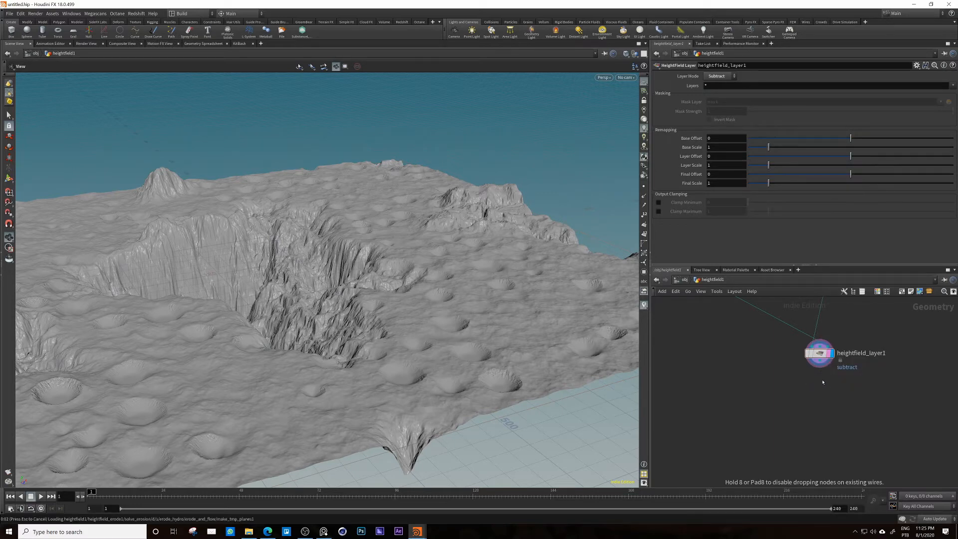
click(818, 385)
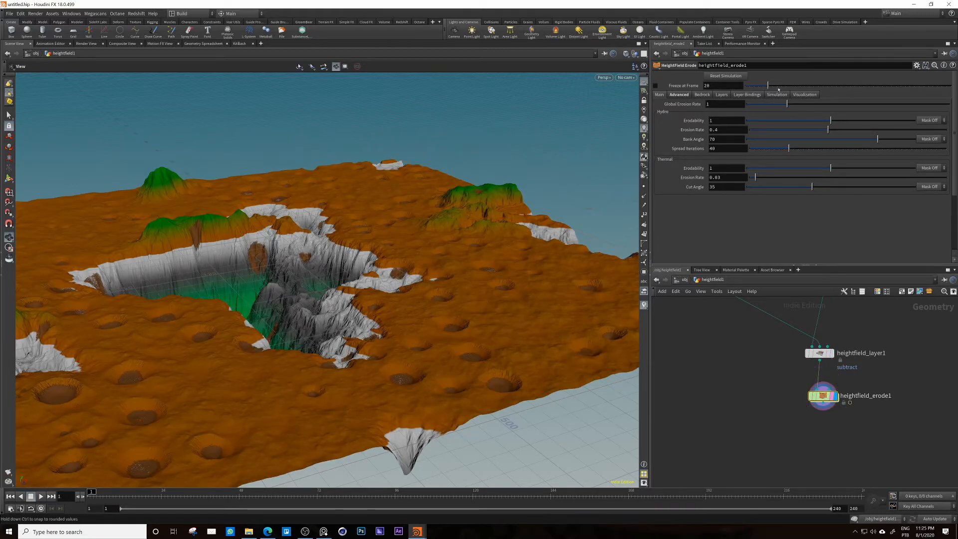
Step: Compute heightfield_erode1's visualization elevation range and remove the middle stops from its Height Ramp, keeping only orange and white
click(800, 96)
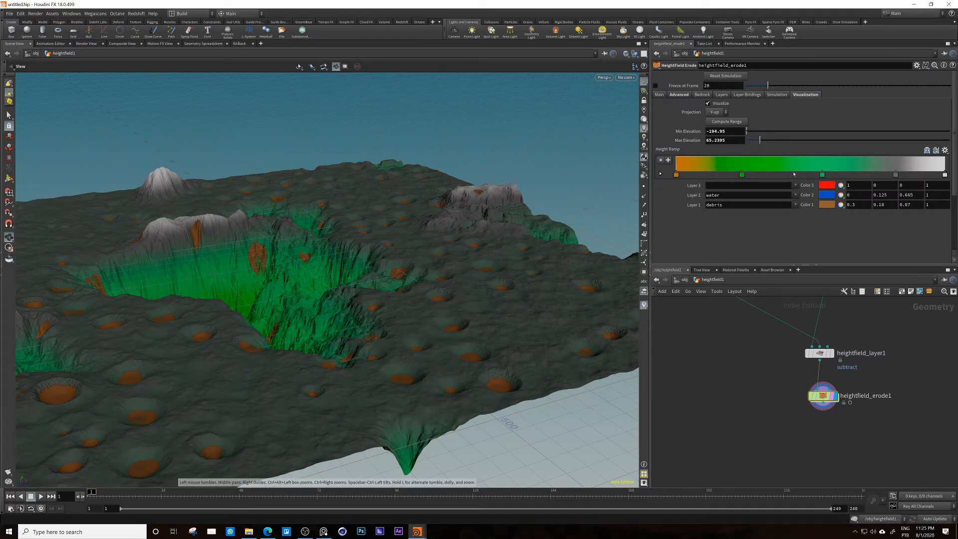
drag(743, 175, 895, 174)
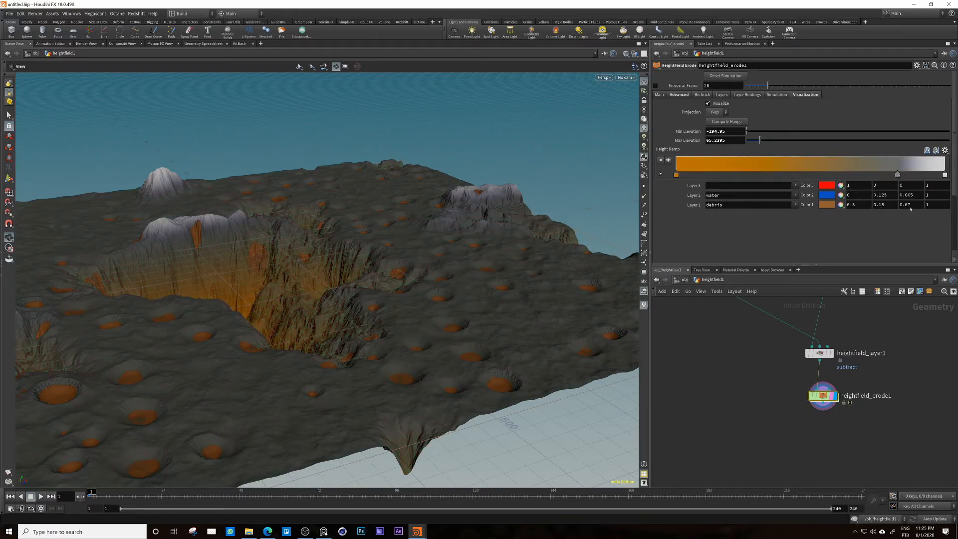
drag(911, 209, 949, 190)
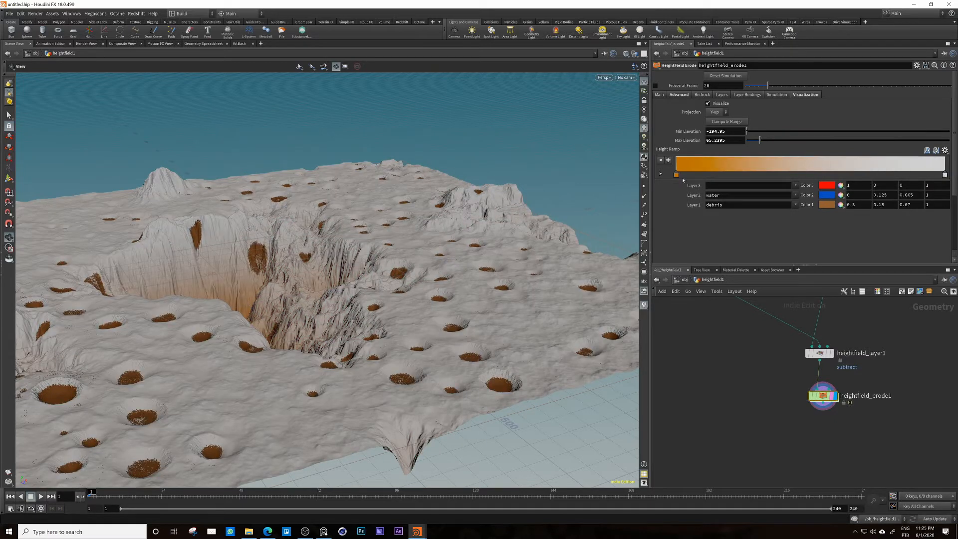
Step: Align the heightfield_erode1 node beneath heightfield_layer1 and add an orange point about three-quarters along the height ramp
drag(823, 396, 819, 397)
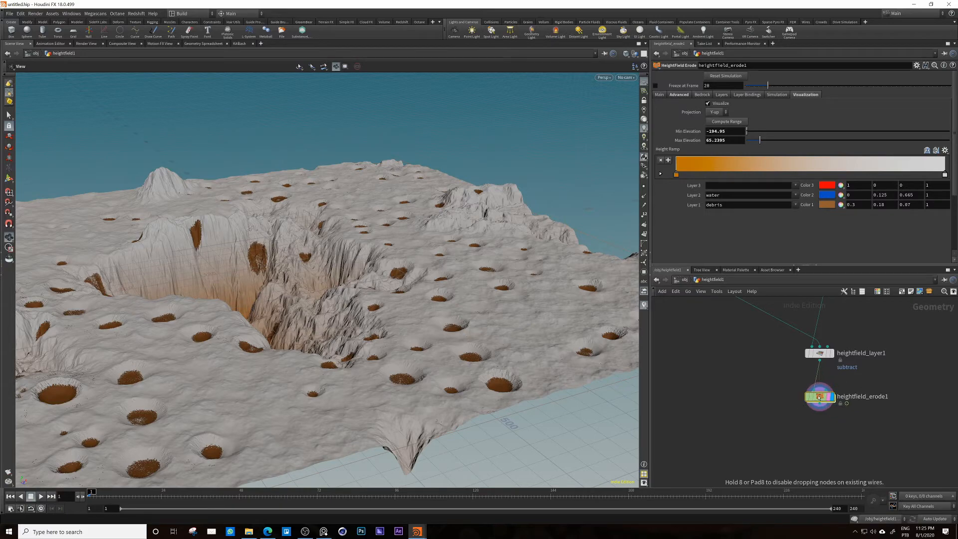
drag(325, 279, 509, 266)
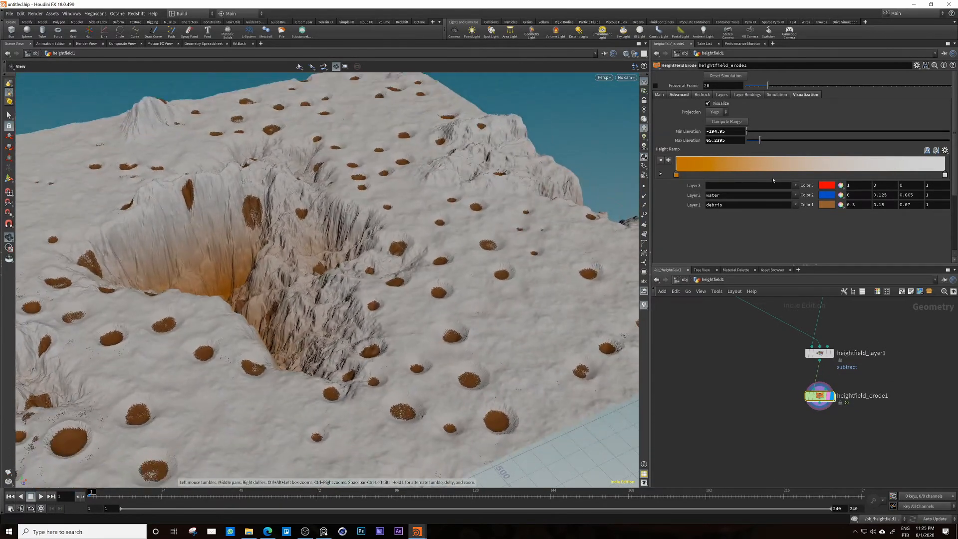
mouse_move(710, 172)
mouse_down()
mouse_move(692, 180)
mouse_move(891, 170)
mouse_up()
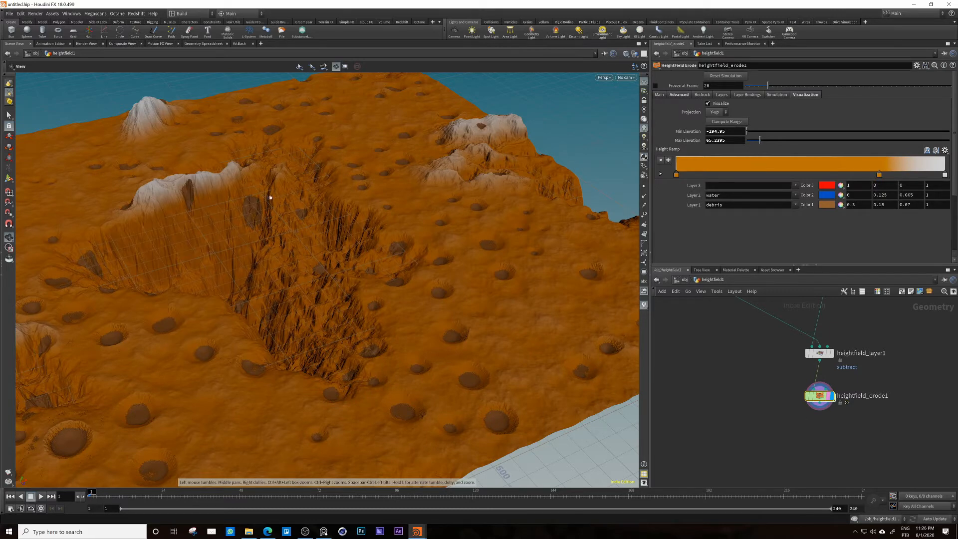
Step: Darken the height ramp's lowest colour point from orange to a deep brown
drag(270, 198, 360, 186)
double_click(676, 174)
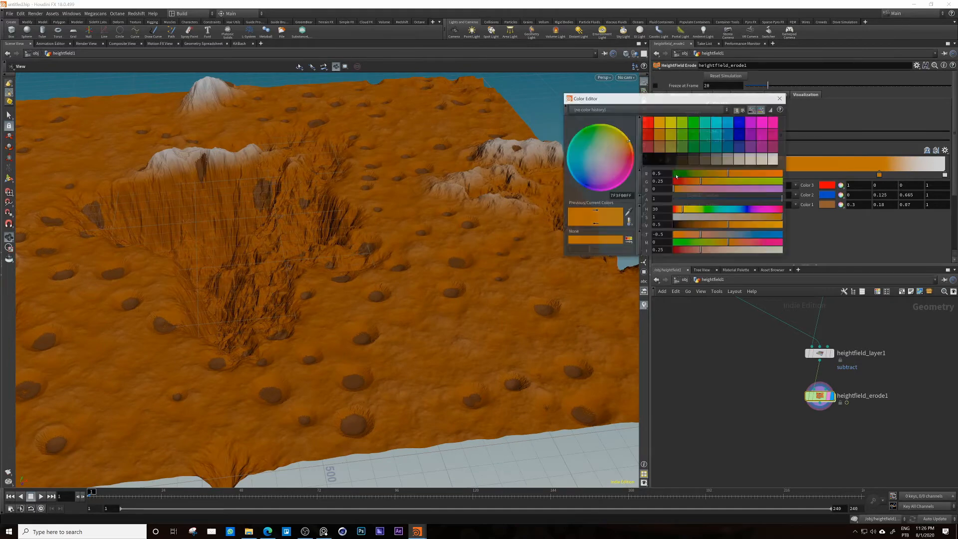
drag(711, 225, 686, 225)
click(784, 99)
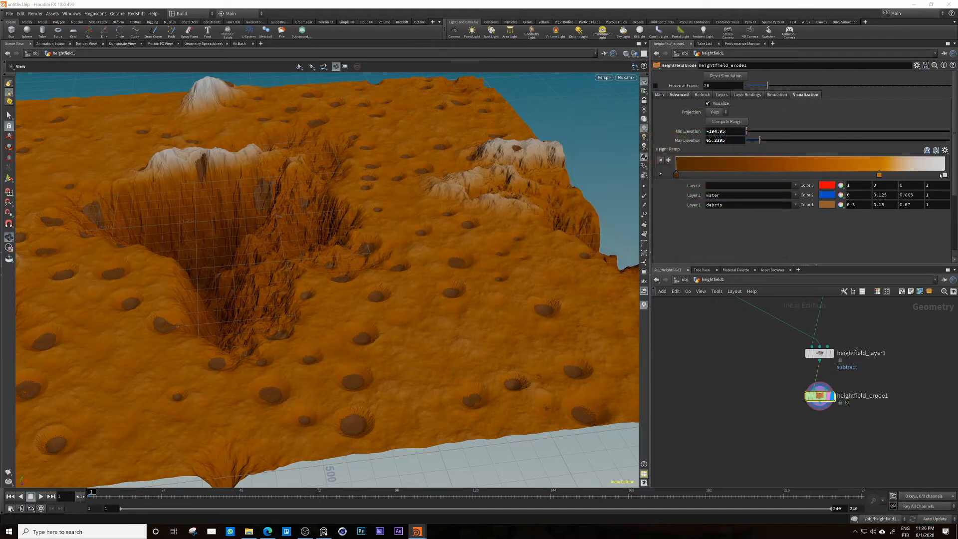
Step: Recolour the height ramp's highest point to a salmon orange with hue 15.6, saturation 0.754 and value 0.891
double_click(945, 175)
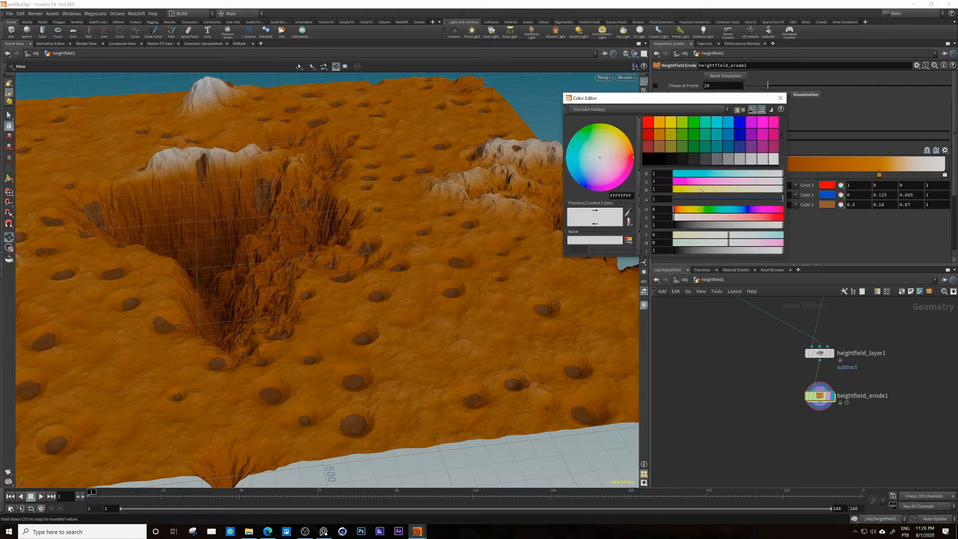
drag(679, 213, 680, 210)
drag(781, 218, 756, 218)
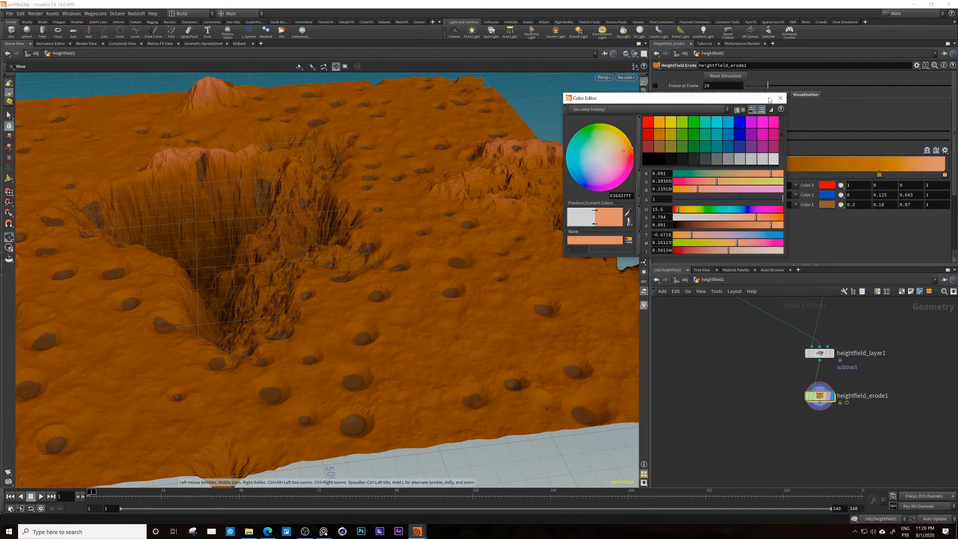
click(780, 98)
drag(410, 220, 439, 231)
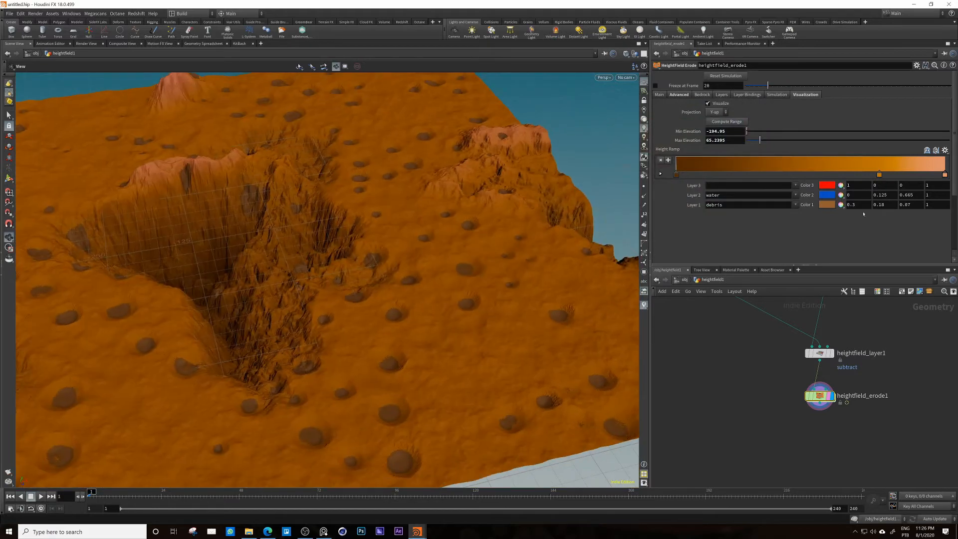
Step: Clear the debris and water layer names from the erode node's visualization layers
double_click(778, 204)
key(BackSpace)
double_click(779, 195)
key(BackSpace)
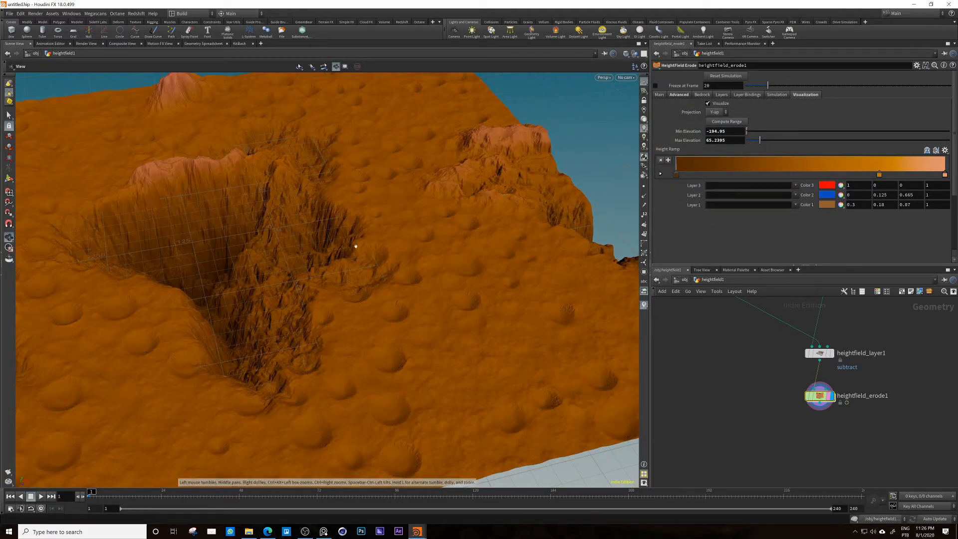
drag(355, 246, 235, 209)
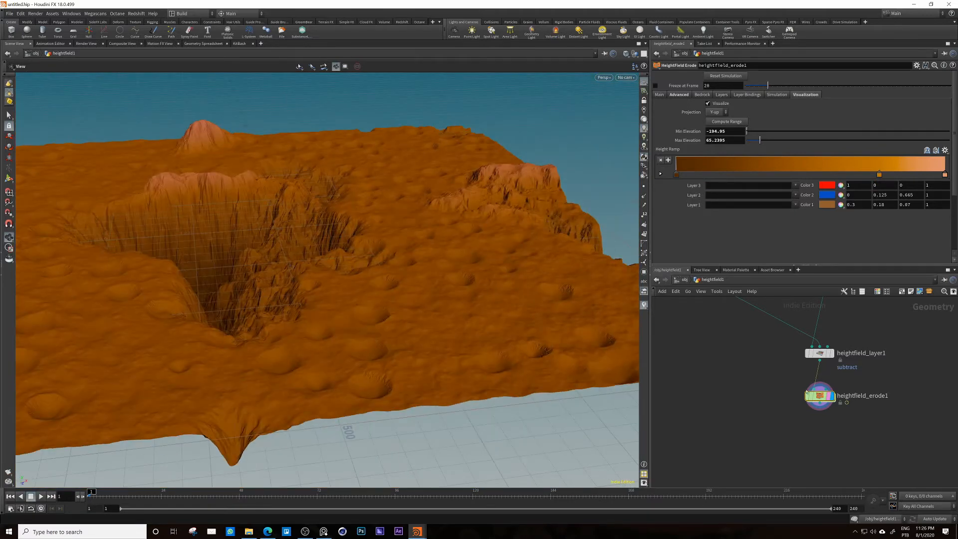
Step: Play the erosion simulation from frame 1 and stop it at frame 25
middle_drag(805, 393, 820, 380)
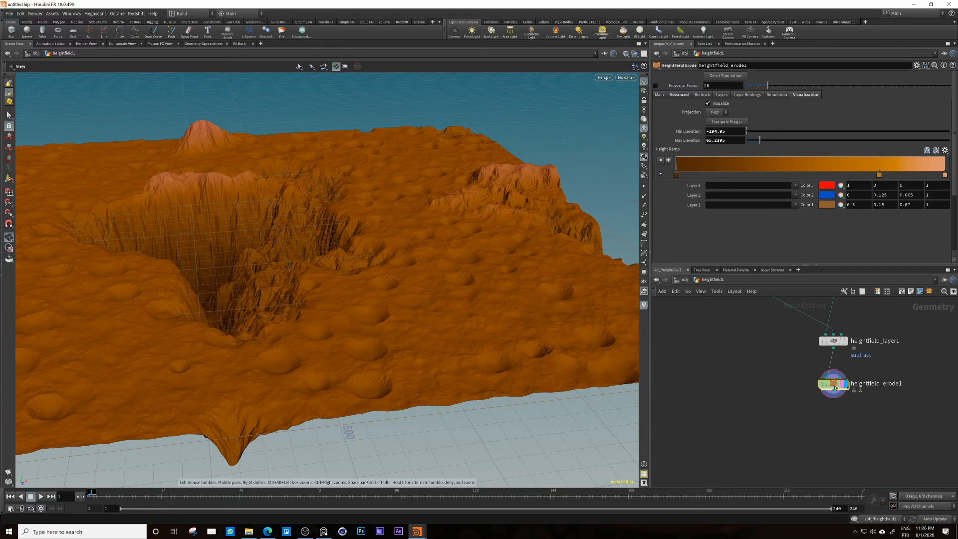
click(41, 496)
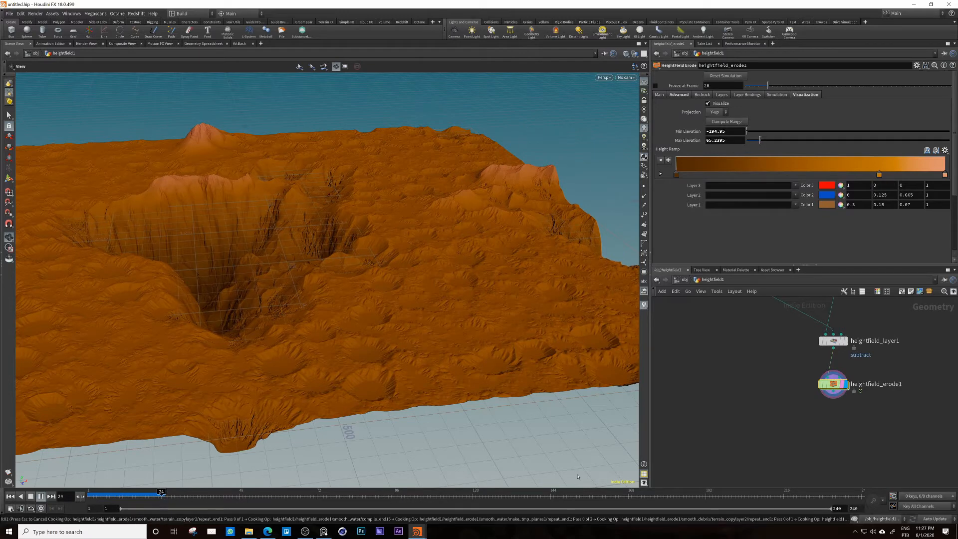
click(31, 496)
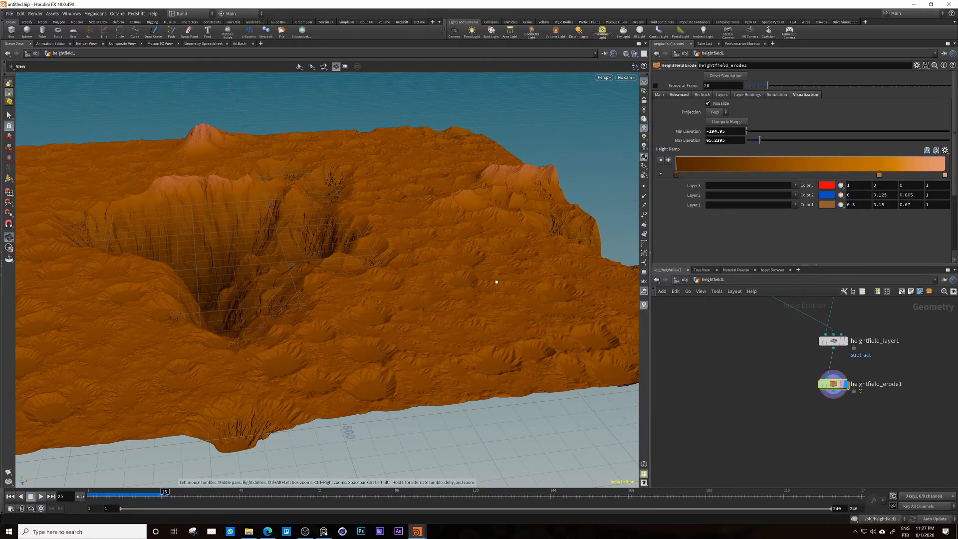
drag(496, 282, 379, 279)
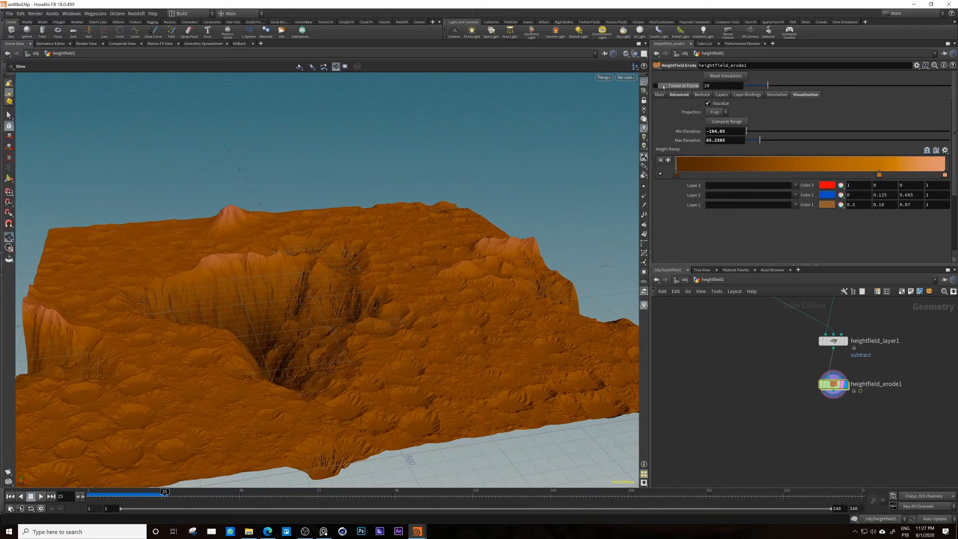
Step: Freeze the erosion output at frame 23 and return the timeline to frame 1
drag(711, 86, 682, 89)
text(23)
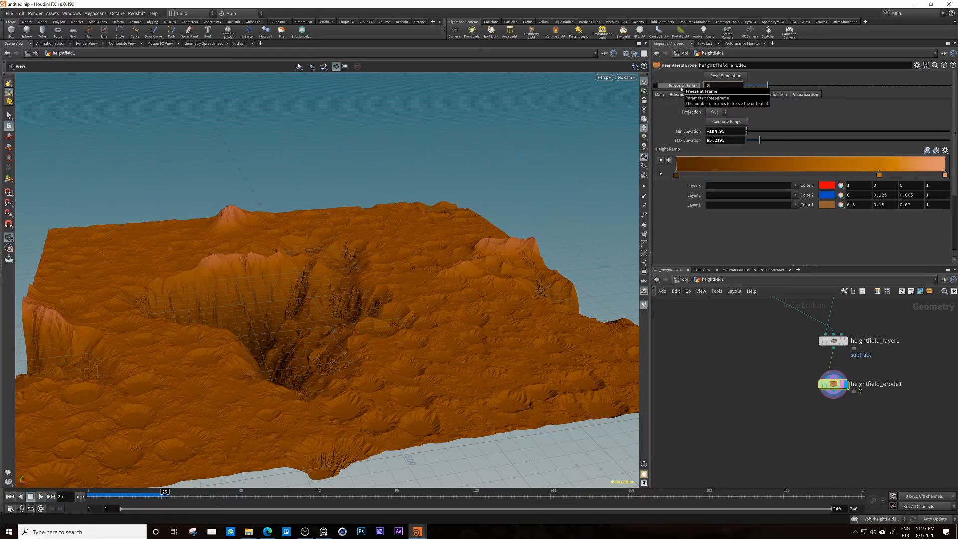
key(Return)
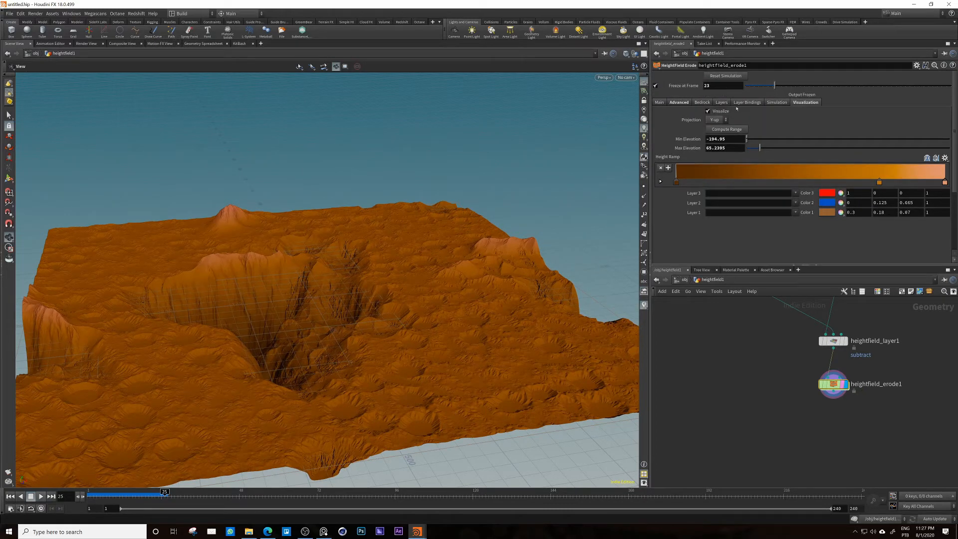
drag(167, 494, 89, 494)
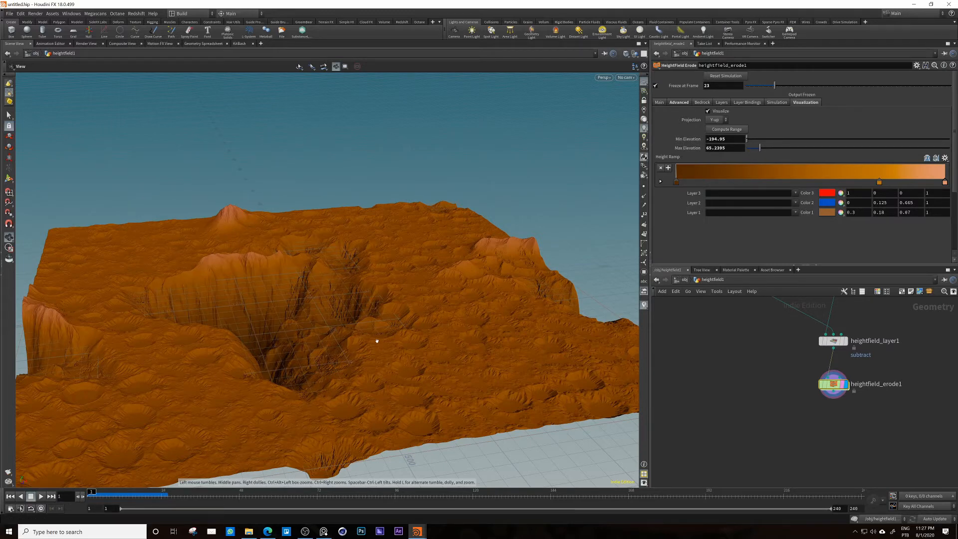
Step: Save the scene as AlienTerrain1_V1 in the CreativeTerrains/Terrains project folder
drag(377, 341, 439, 280)
drag(428, 210, 441, 283)
key(ctrl+shift+s)
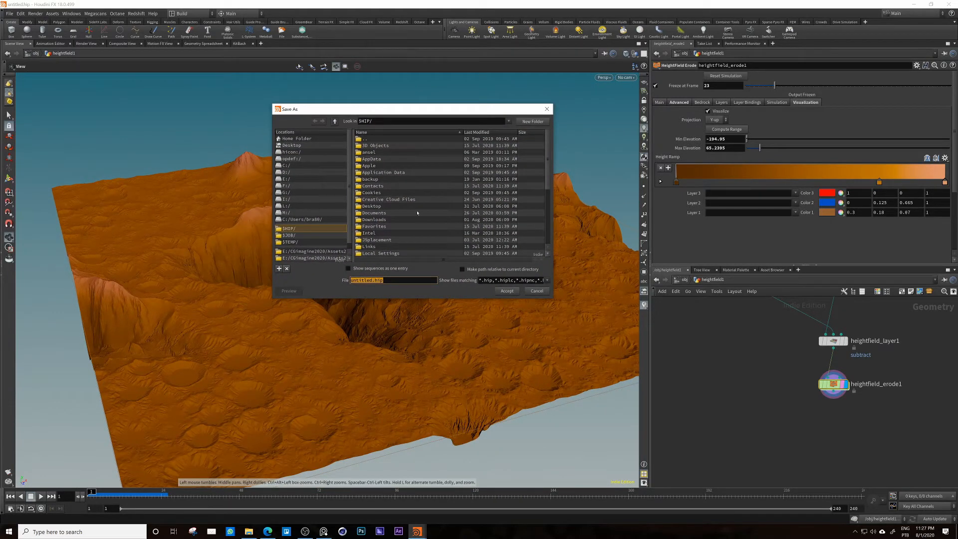
scroll(434, 213, down, 2)
scroll(425, 212, up, 2)
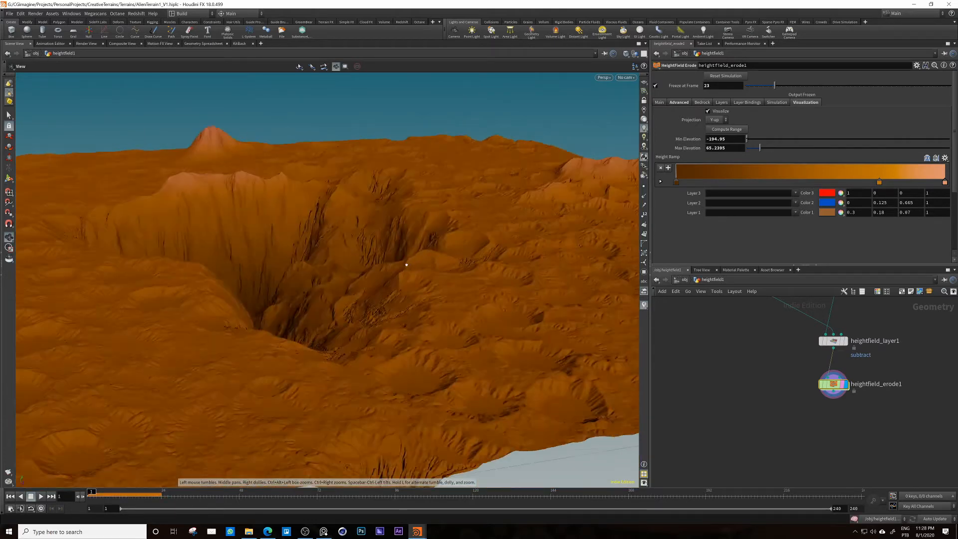
drag(329, 280, 348, 295)
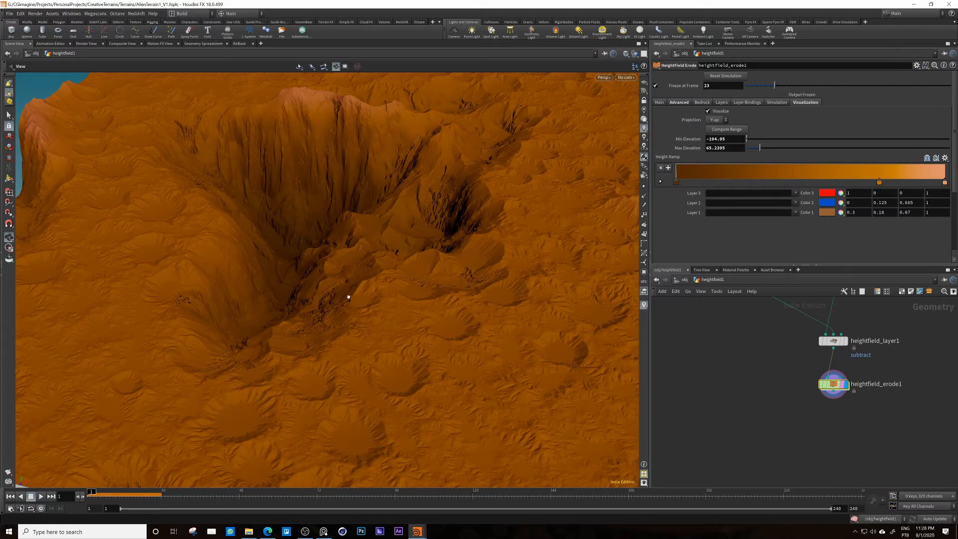
drag(391, 260, 481, 244)
right_drag(482, 244, 346, 268)
drag(346, 268, 405, 286)
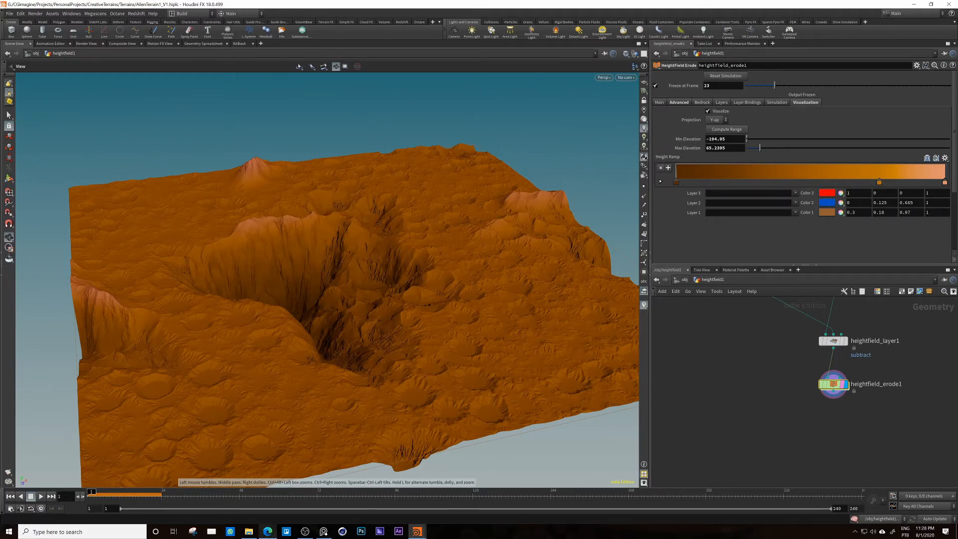
Step: Switch to JSplacement, open its Classic generator and generate a displacement map
key(super+d)
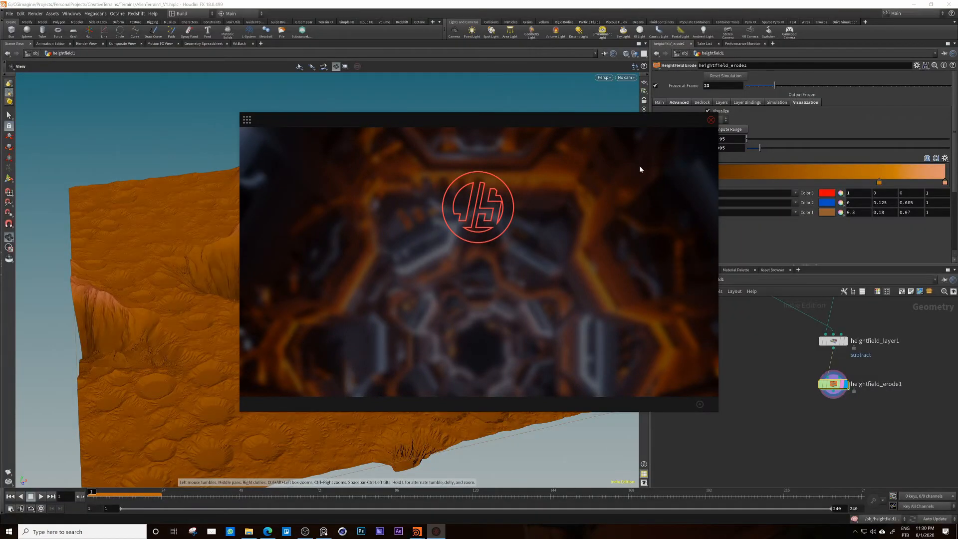
drag(453, 127, 473, 142)
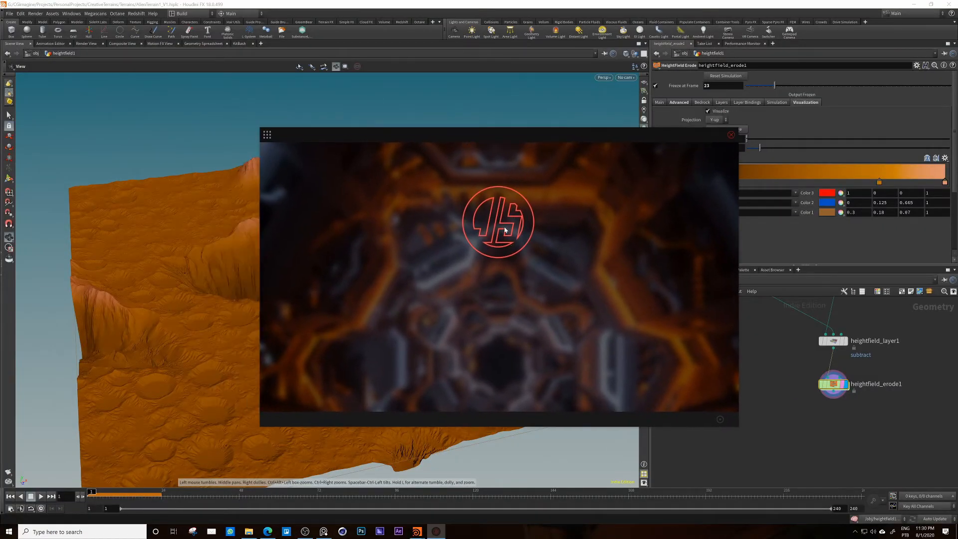
click(266, 135)
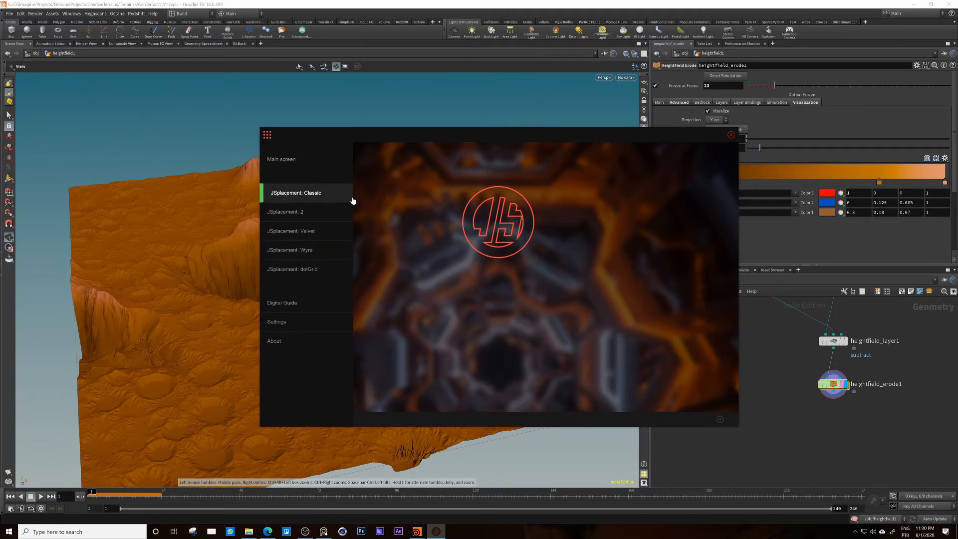
click(298, 197)
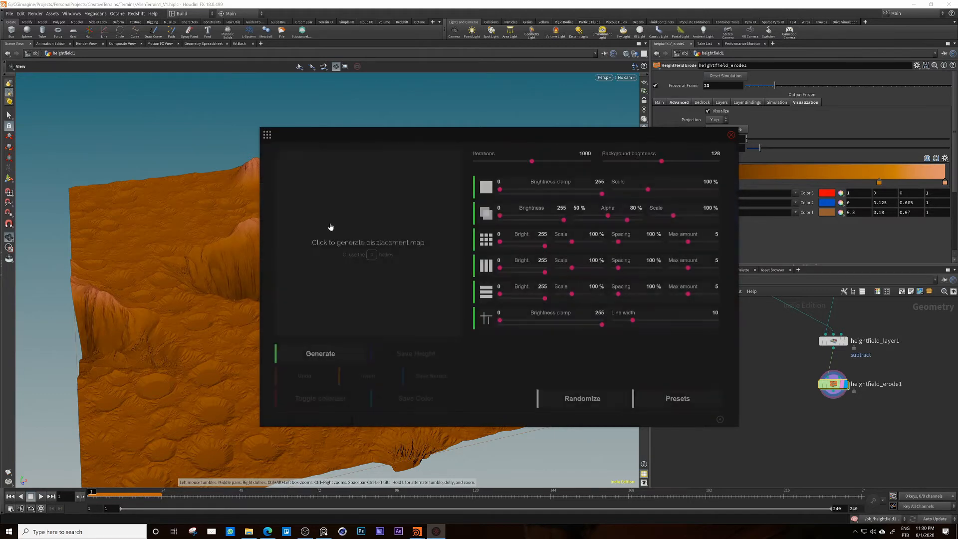
drag(394, 147, 389, 123)
click(310, 258)
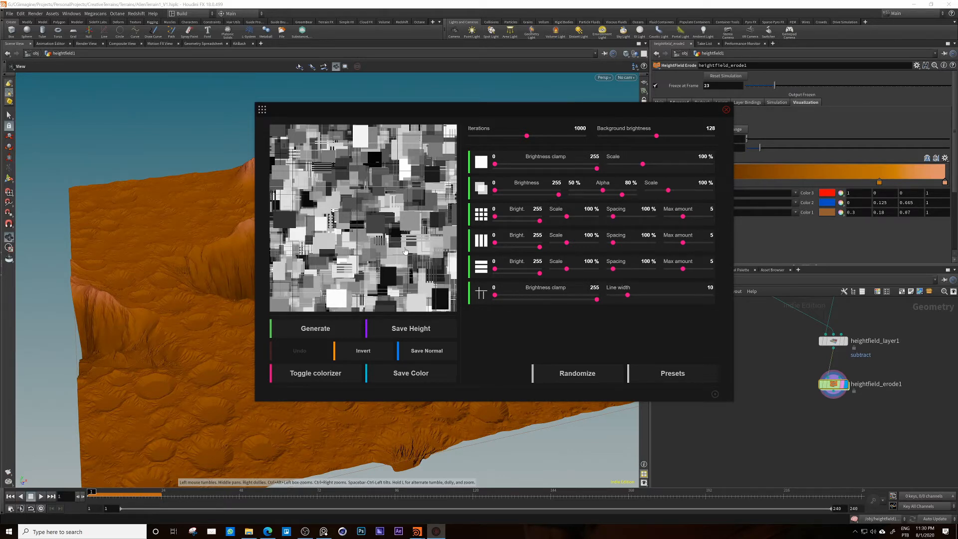
Step: Open the JSplacement Wyre generator, generate a wire map and set its layer count to 50
click(262, 109)
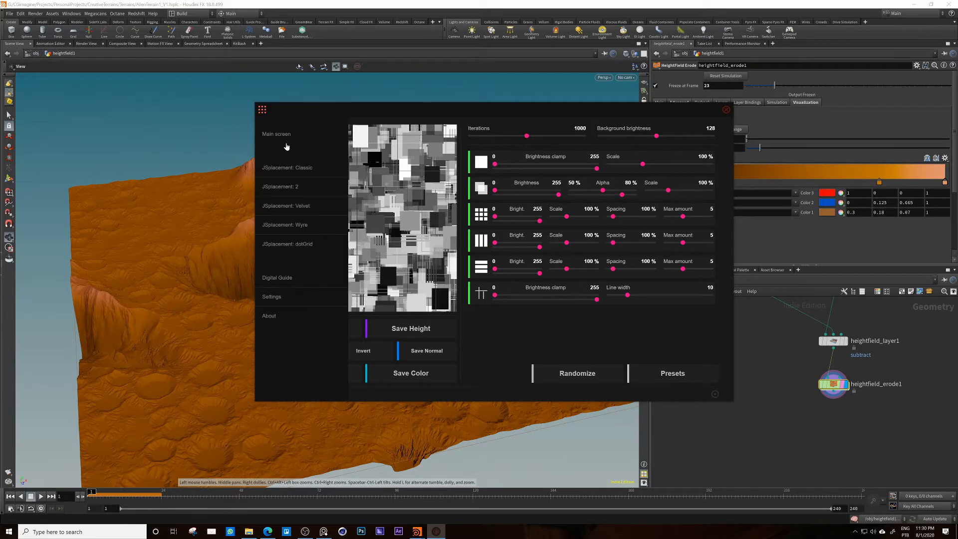
click(303, 229)
click(382, 215)
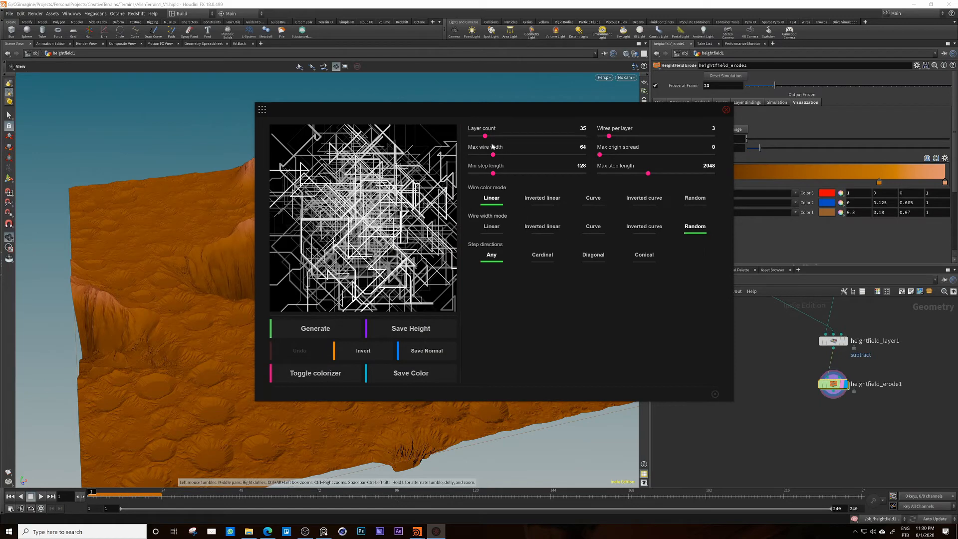
drag(486, 136, 492, 137)
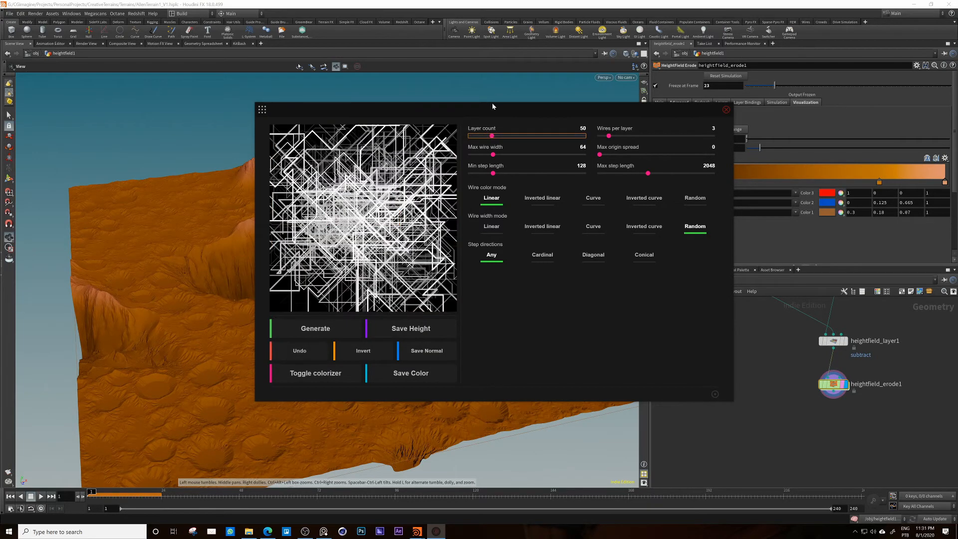
drag(492, 104, 751, 139)
drag(337, 265, 387, 340)
right_drag(387, 340, 455, 289)
drag(456, 289, 387, 285)
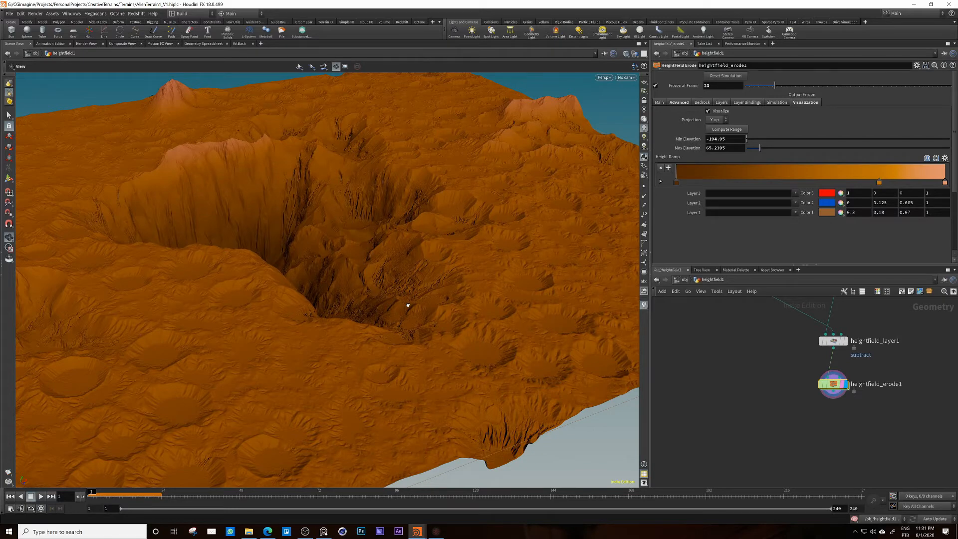
Step: Switch back to JSplacement and reduce the Wyre map to a layer count of 4 with 2 wires per layer
click(436, 531)
drag(690, 142, 391, 129)
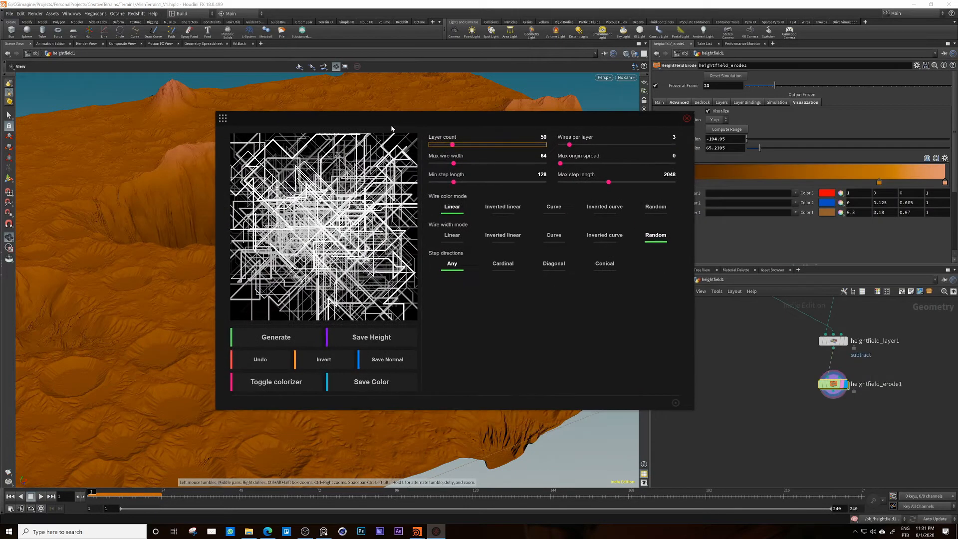
drag(453, 145, 392, 152)
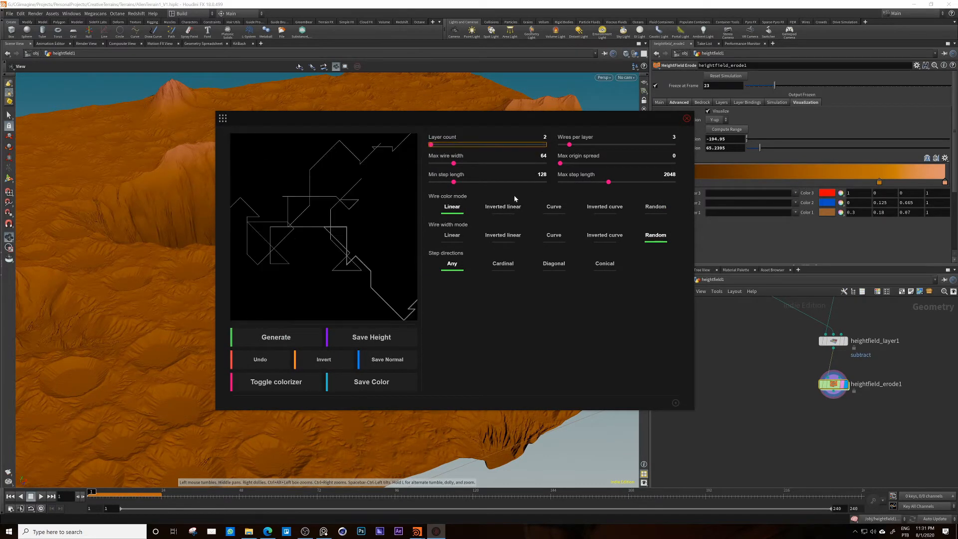
drag(570, 145, 564, 145)
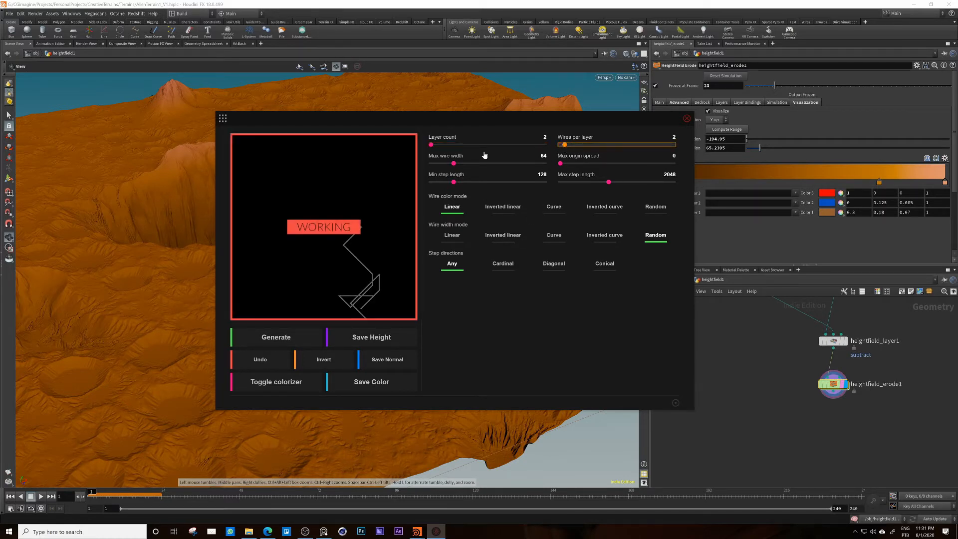
click(437, 145)
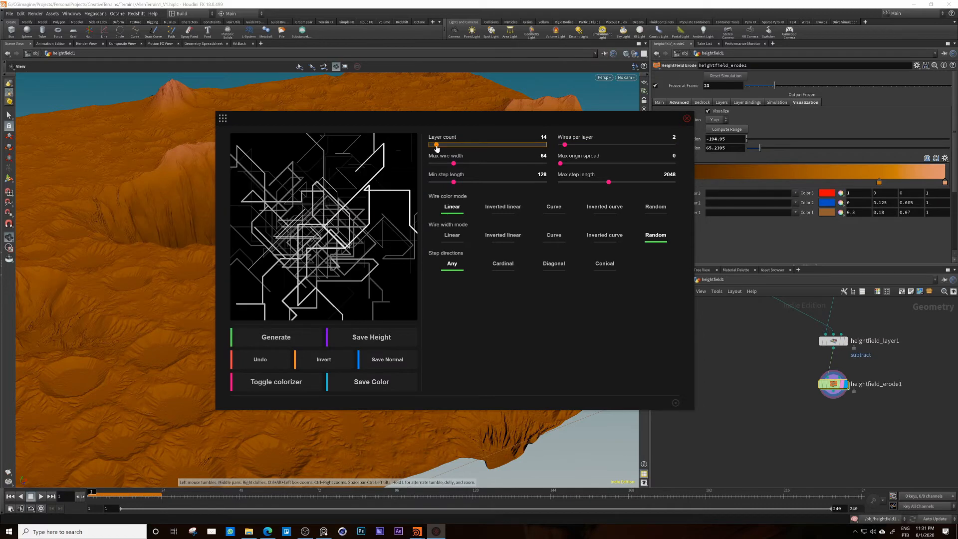
drag(436, 145, 431, 145)
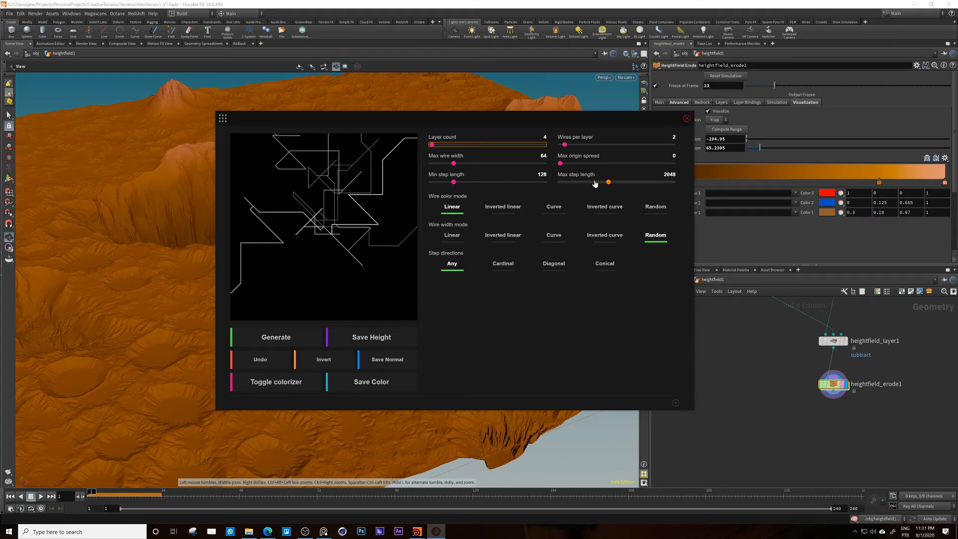
Step: Set the Wyre map's maximum step length to 2176 and minimum step length to 96
drag(608, 182, 590, 186)
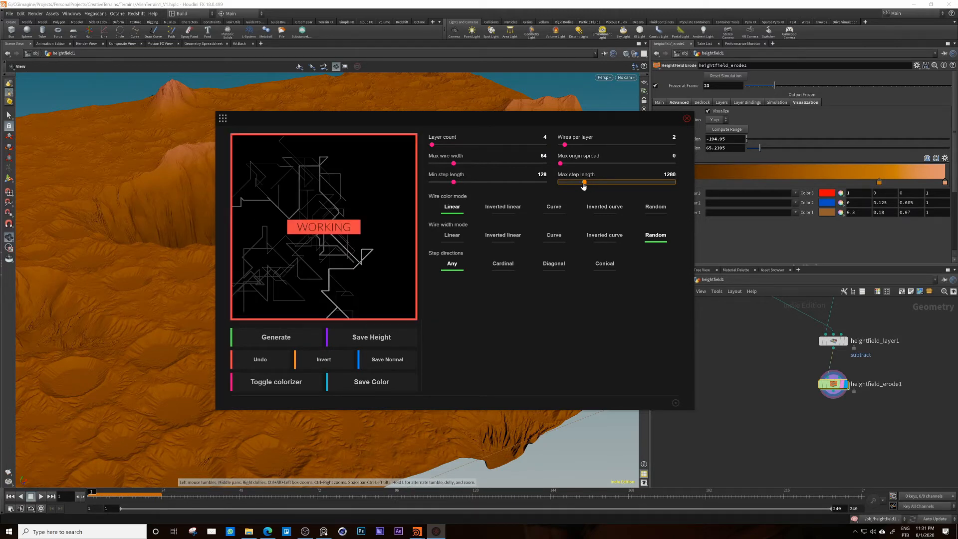
drag(590, 186, 613, 185)
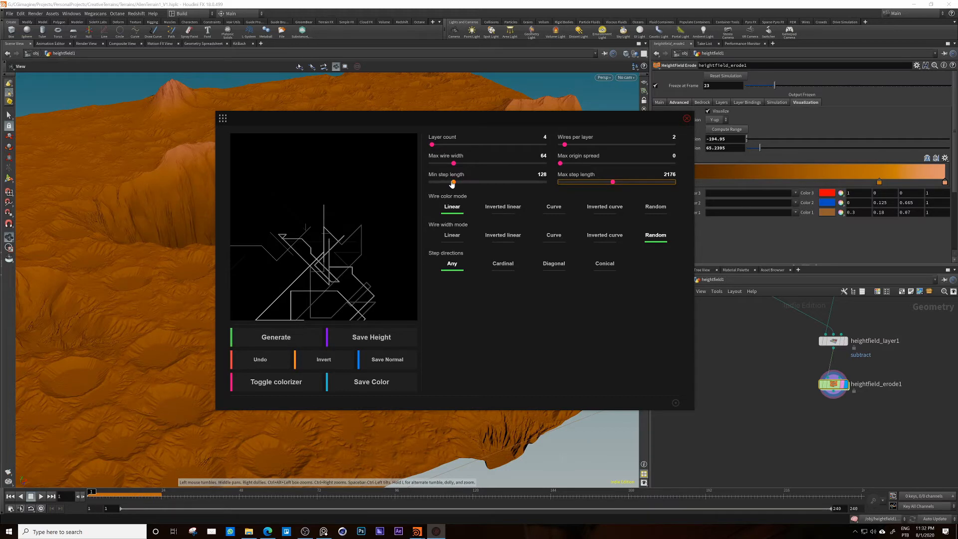
drag(452, 183, 443, 184)
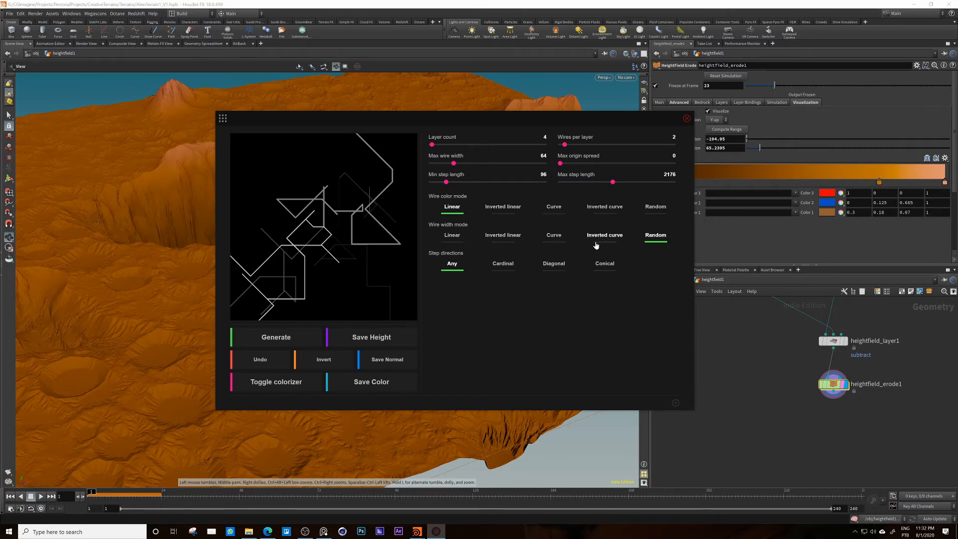
Step: Use Inverted linear wire width and Conical step directions, with a max wire width of 27 and a layer count of 21
click(502, 237)
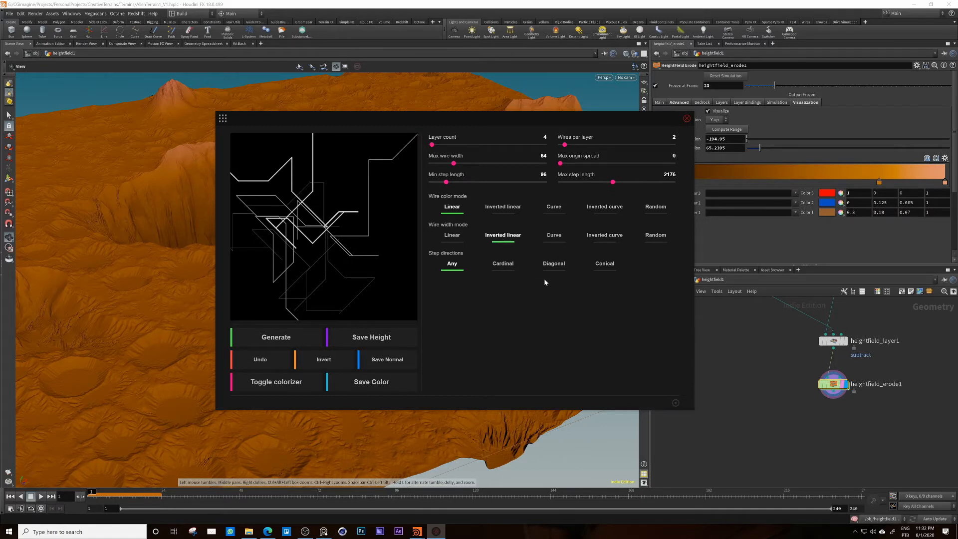
click(554, 265)
click(503, 264)
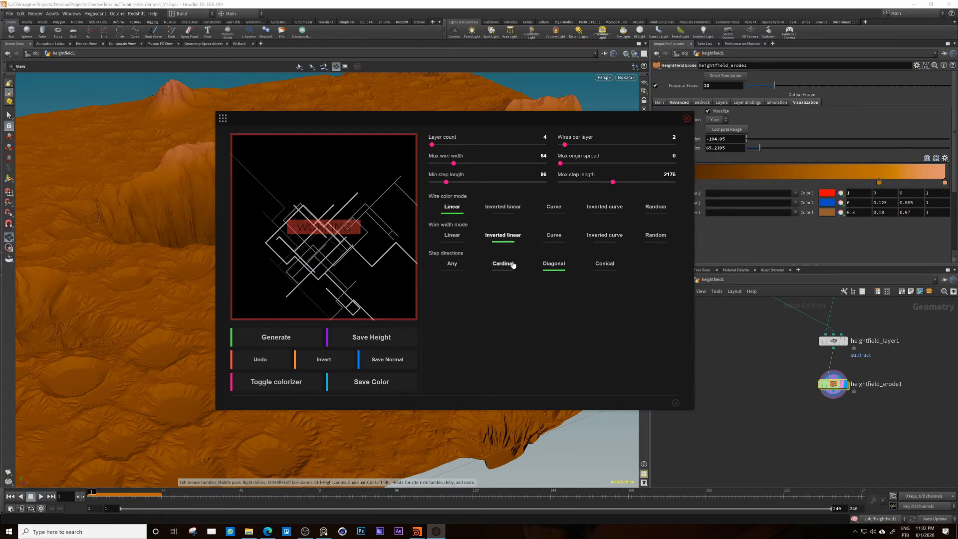
click(604, 266)
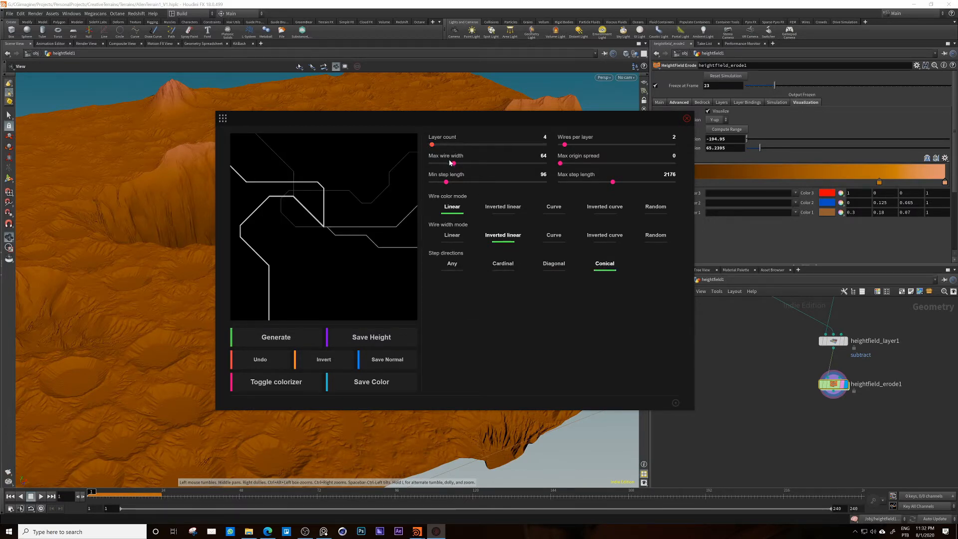
drag(454, 163, 439, 145)
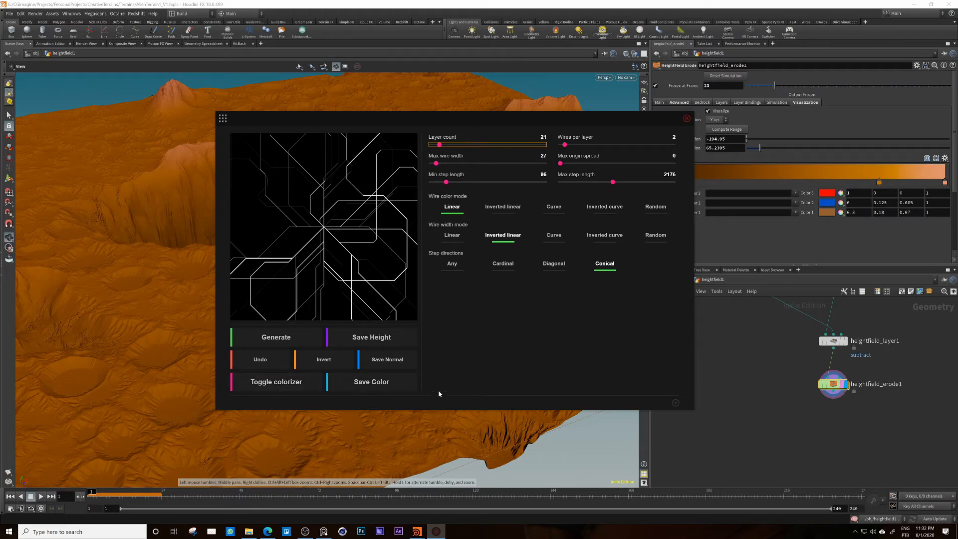
Step: Save the wire height map as wiresOUT.png in the Terrains maps folder and close JSplacement
click(384, 338)
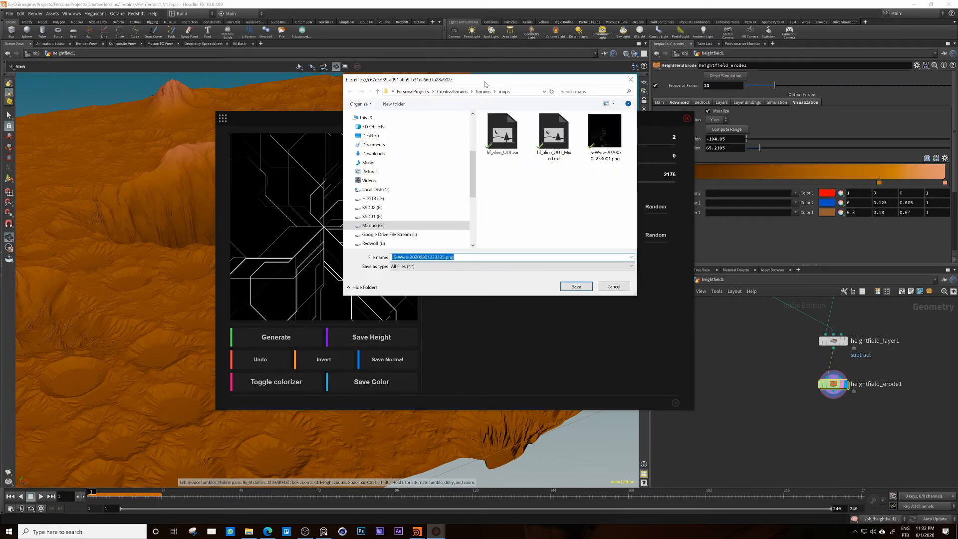
drag(485, 83, 447, 120)
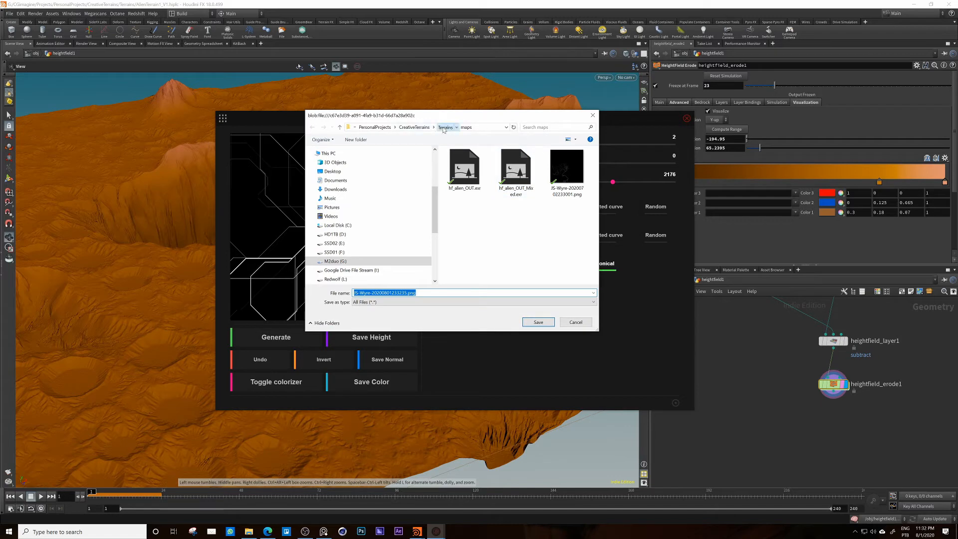
click(443, 128)
double_click(467, 228)
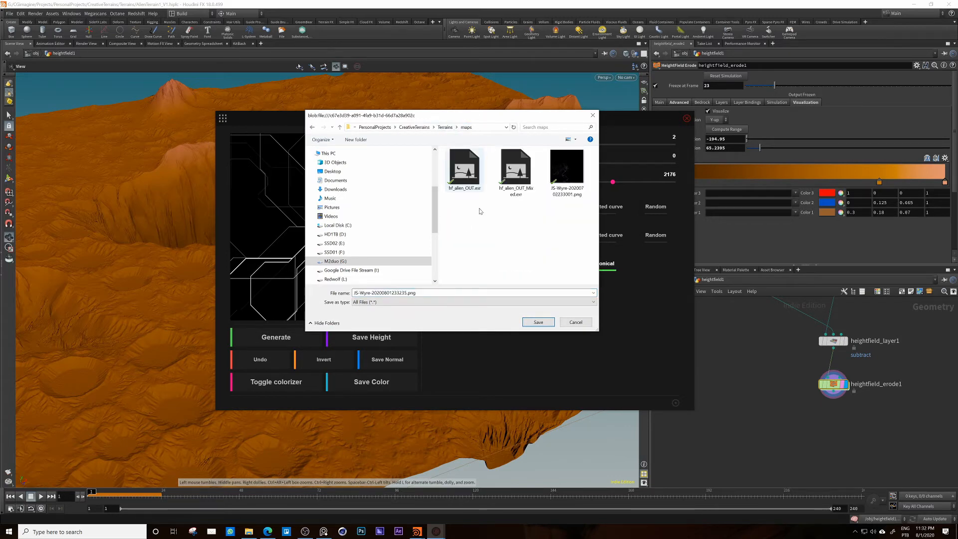
click(406, 293)
click(405, 293)
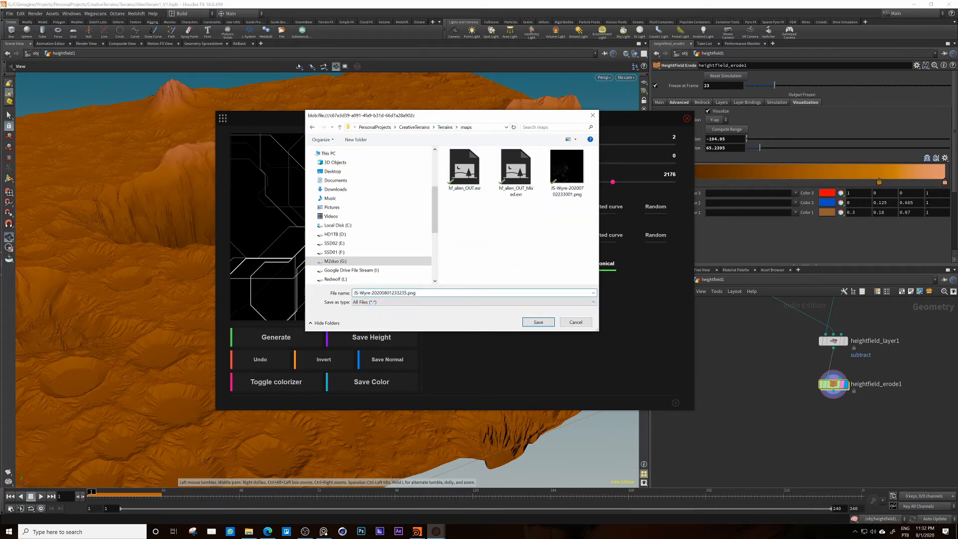
drag(407, 292, 354, 293)
text(wires0)
click(538, 322)
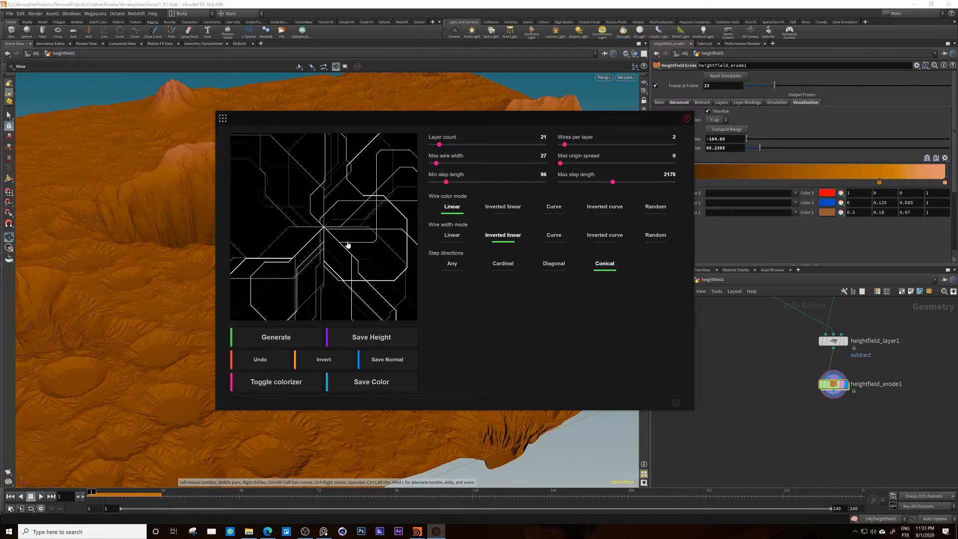
click(686, 118)
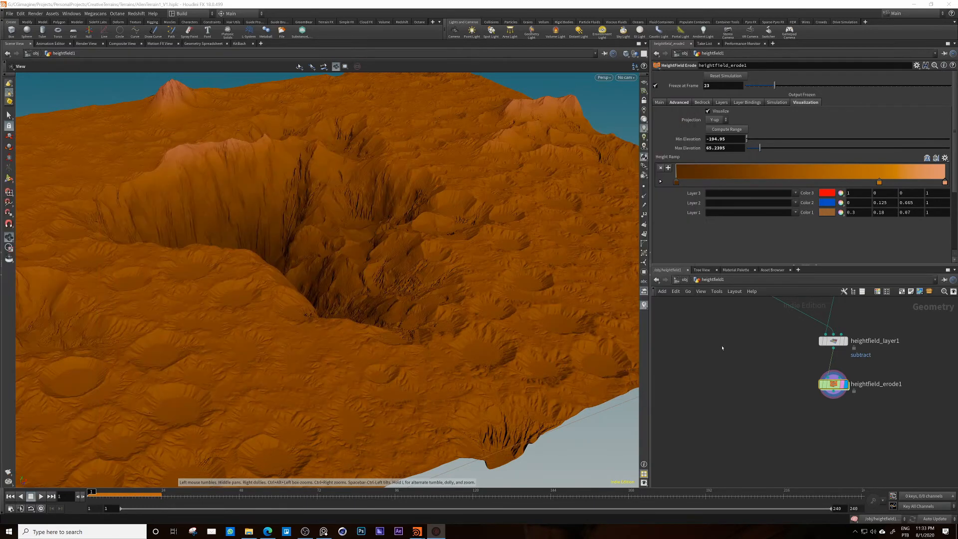
Step: Add a HeightField File node in Houdini and place it beside the terrain node chain
scroll(755, 369, down, 6)
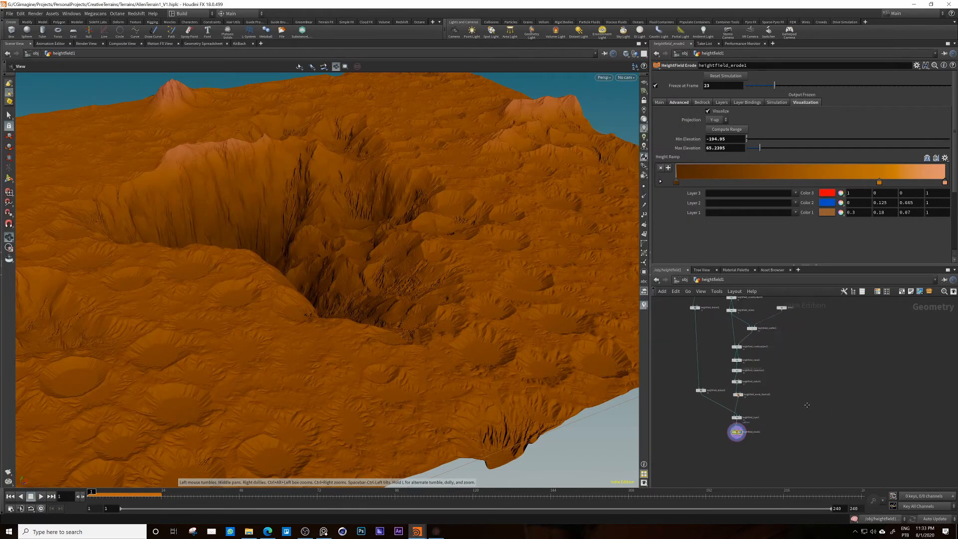
key(Tab)
text(file)
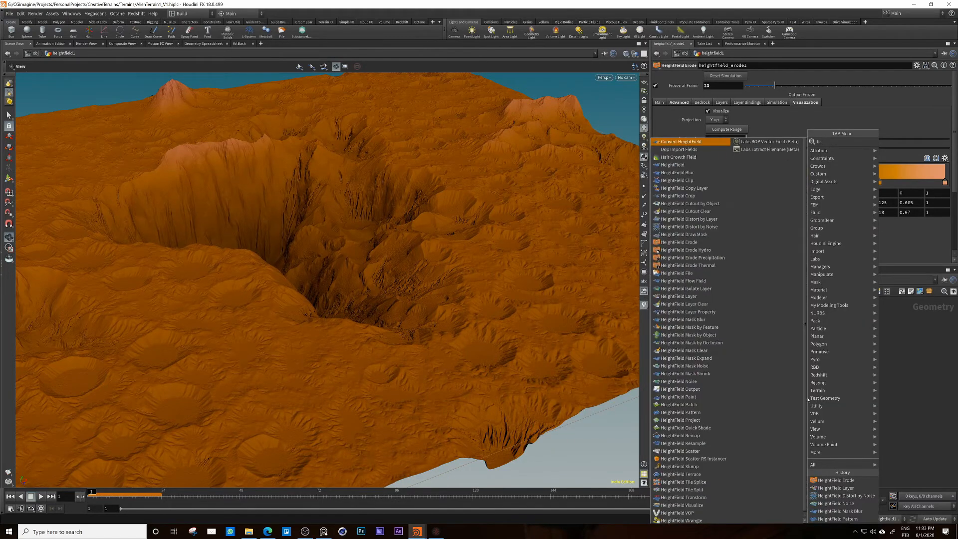
click(904, 172)
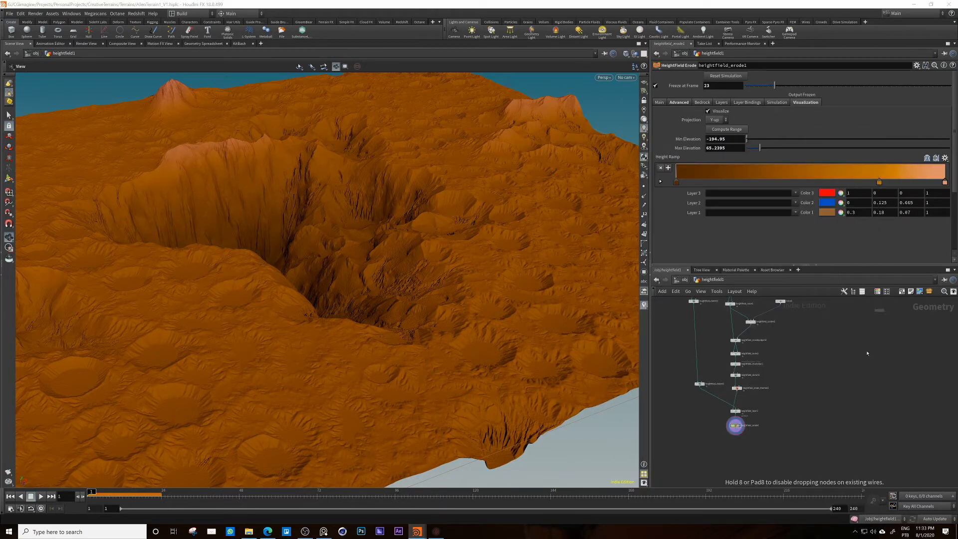
click(823, 352)
drag(825, 353, 801, 395)
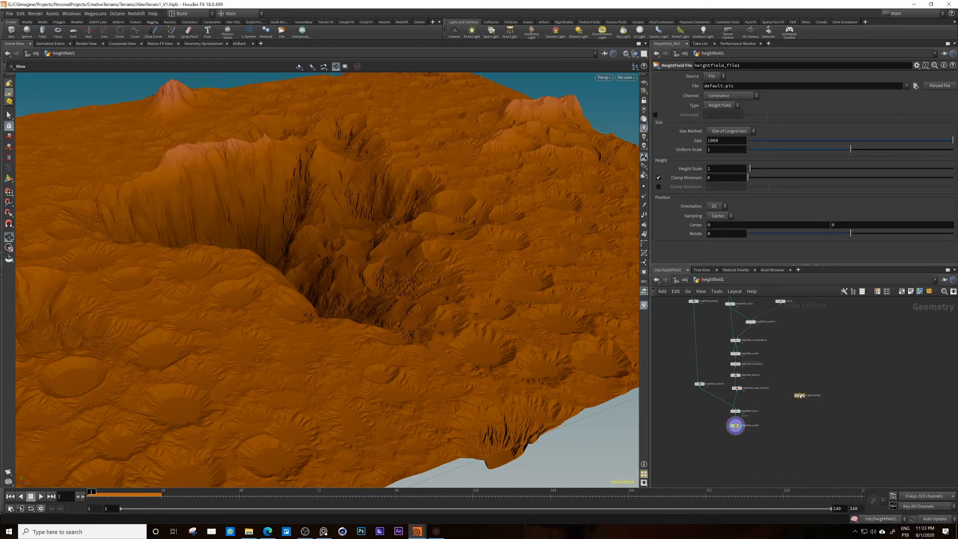
Step: Load wiresOUT.png from the project's $HIP/maps folder into the HeightField File node
click(907, 86)
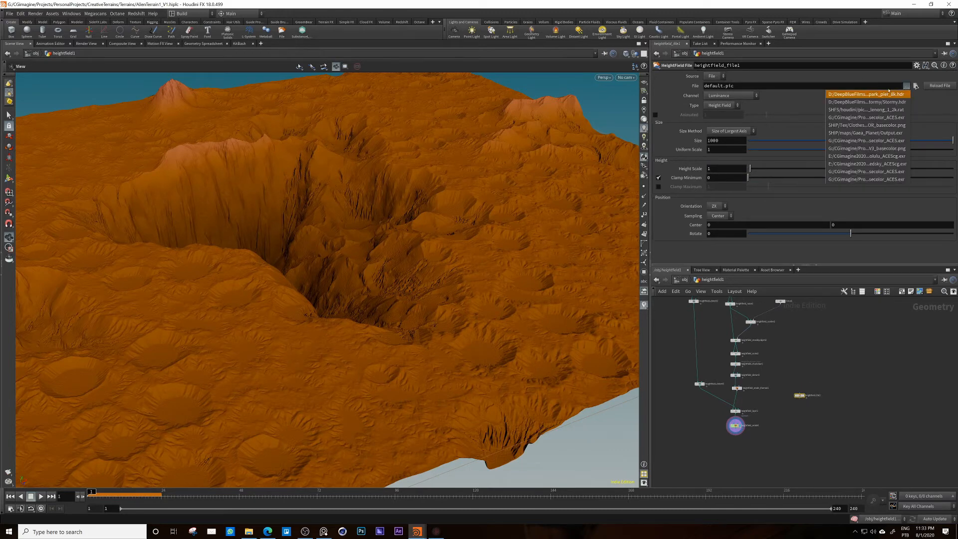
click(915, 86)
click(916, 86)
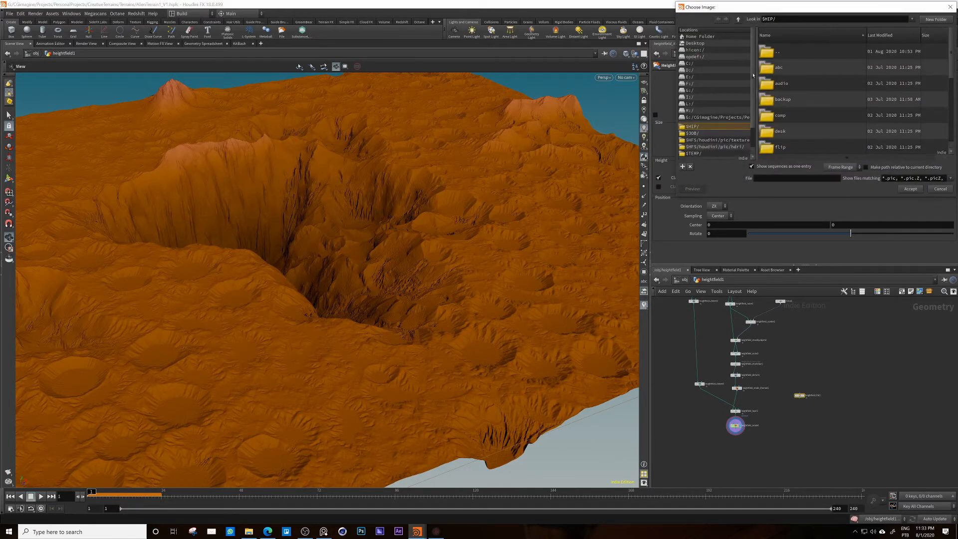
scroll(809, 91, down, 1)
scroll(781, 101, down, 1)
click(780, 115)
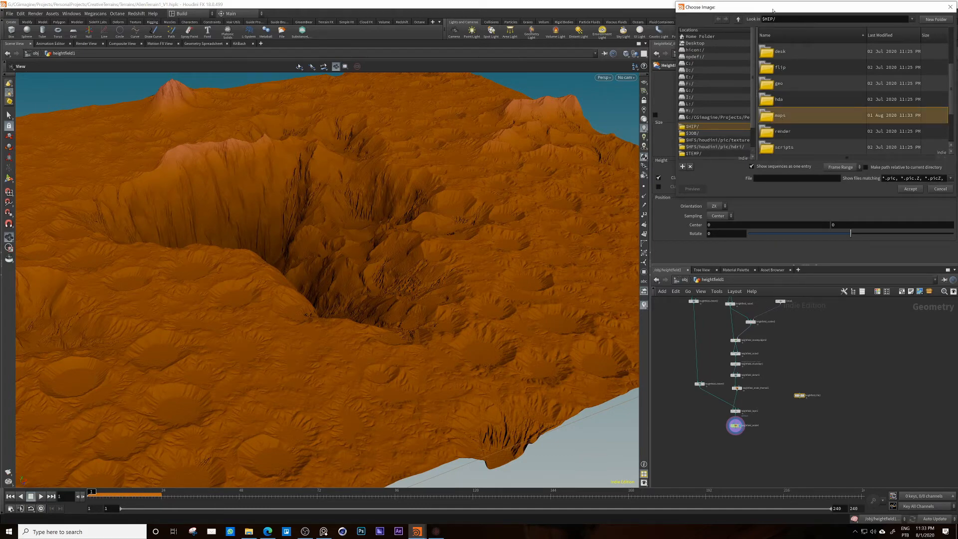
drag(744, 8, 524, 81)
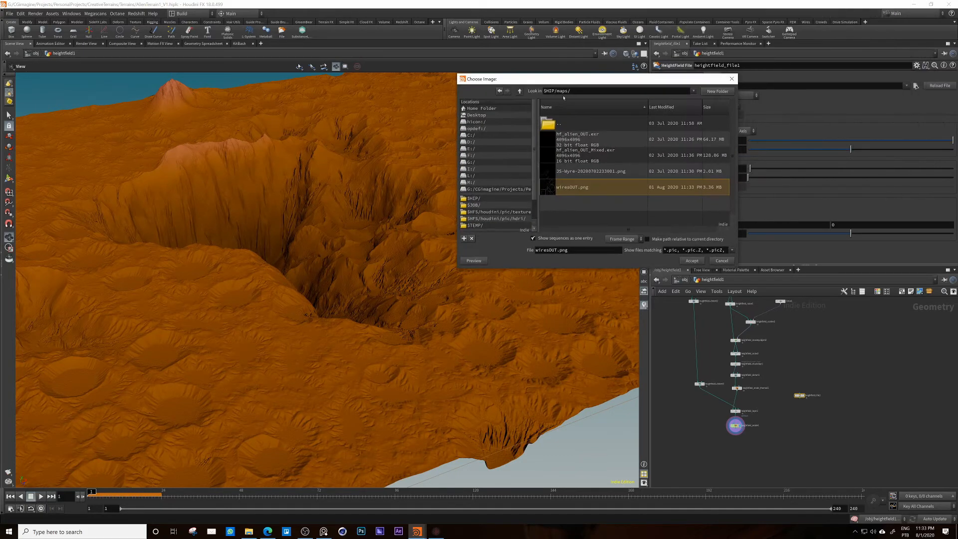
click(692, 261)
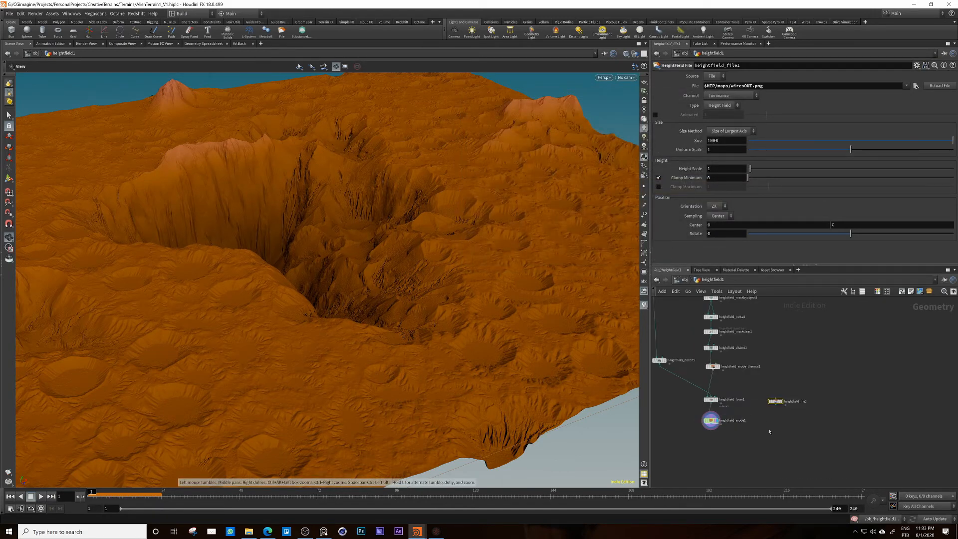
Step: Position the HeightField File node beside the layer node and display its wire height field in the viewport
middle_drag(770, 432, 767, 421)
drag(709, 411, 713, 414)
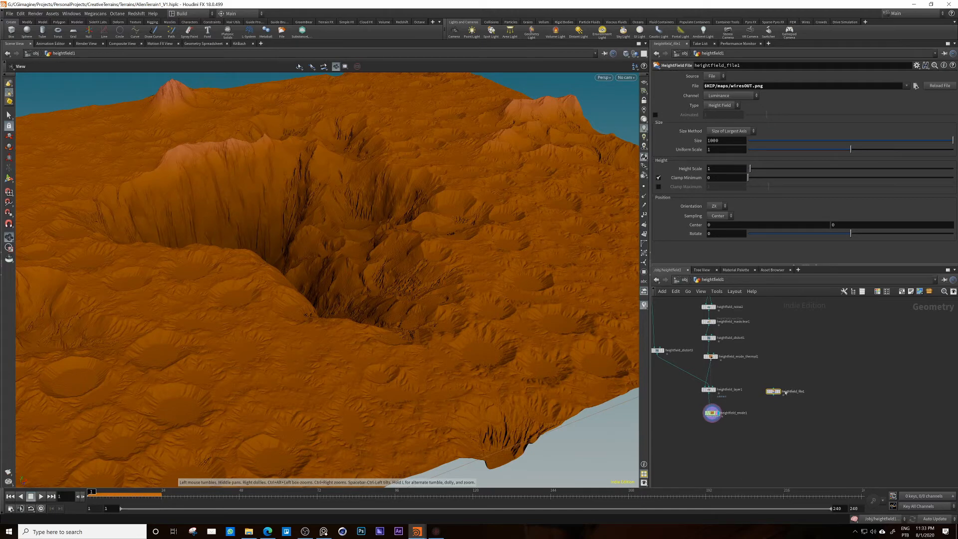
mouse_move(775, 390)
mouse_down()
mouse_move(764, 398)
mouse_move(788, 382)
mouse_move(774, 384)
mouse_move(784, 388)
mouse_up()
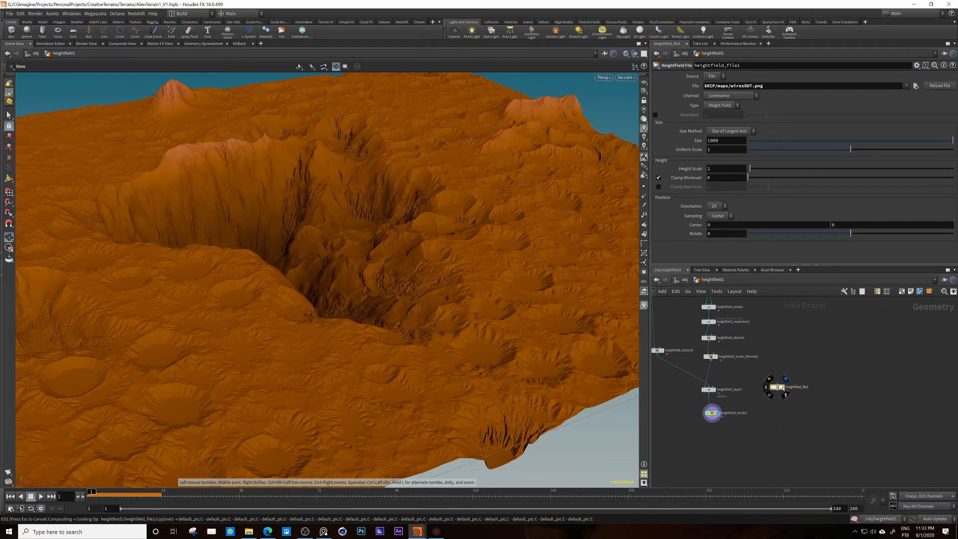
click(784, 387)
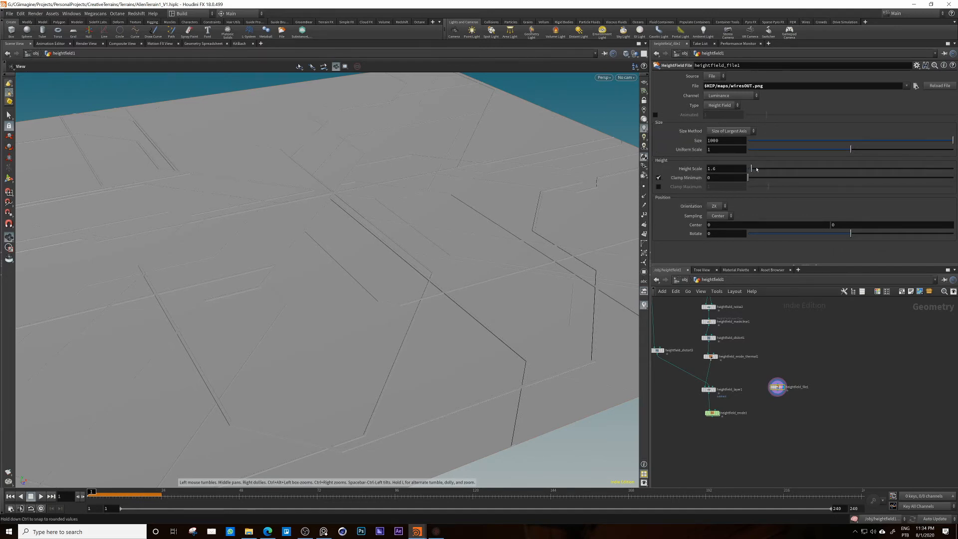
Step: Try a height scale of 6.9 on the wire height field and undo it
drag(757, 169, 762, 171)
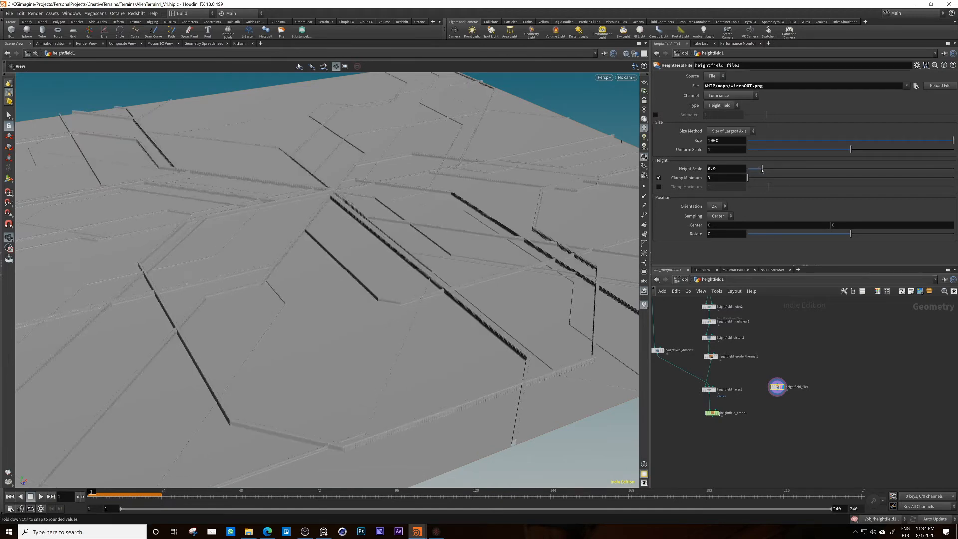
key(ctrl+z)
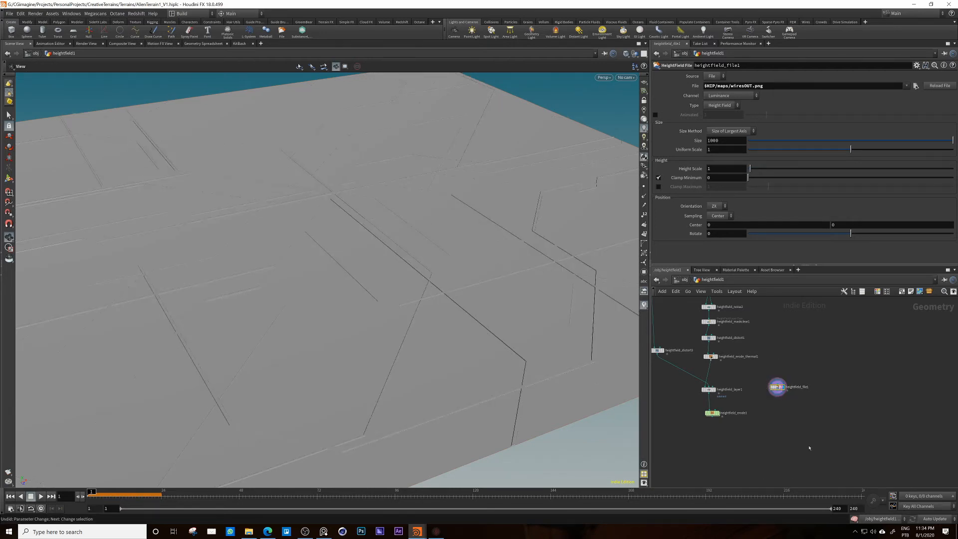
Step: Set the HeightField File node's type to Mask so the wire image loads as a mask
drag(777, 389, 777, 387)
click(725, 106)
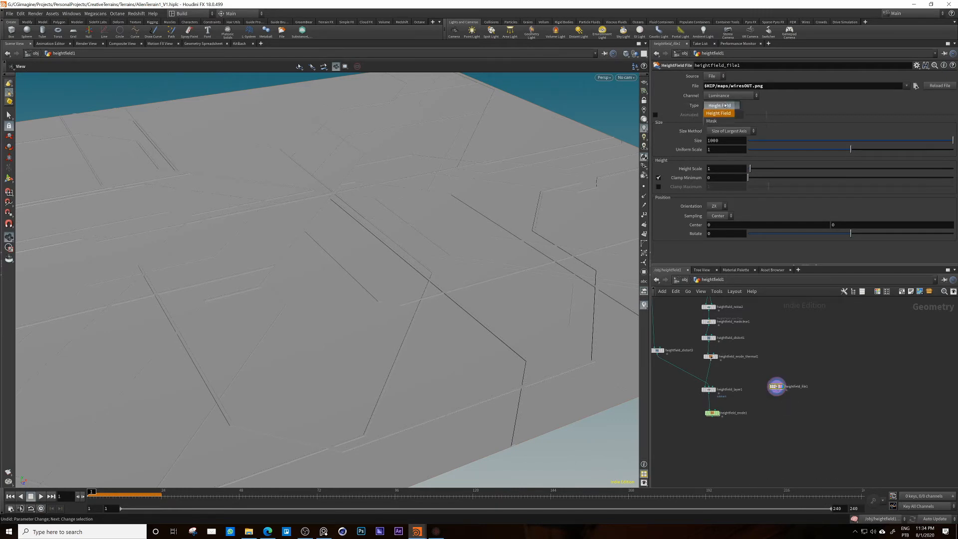
click(714, 121)
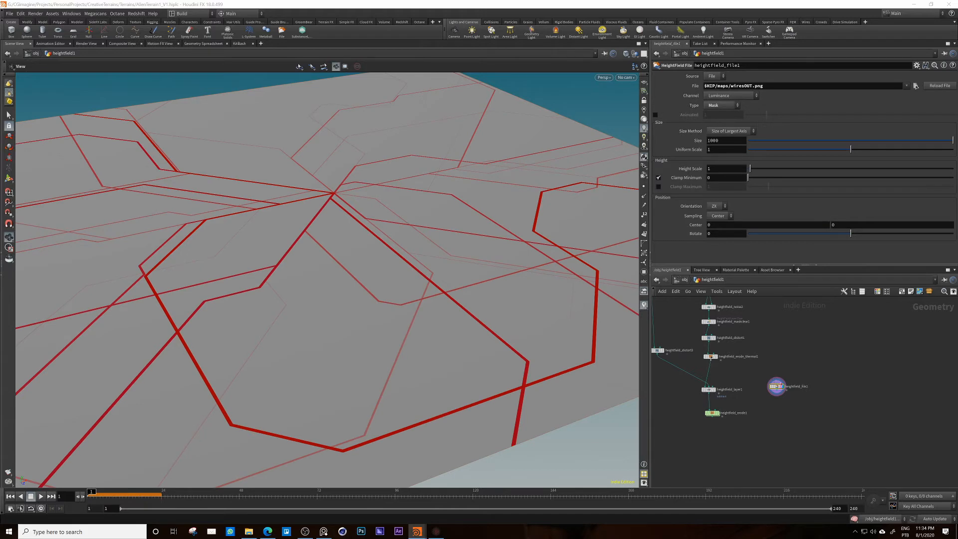
Step: Align the HeightField File node beside the HeightField Erode node and display the eroded terrain again
drag(781, 384, 747, 403)
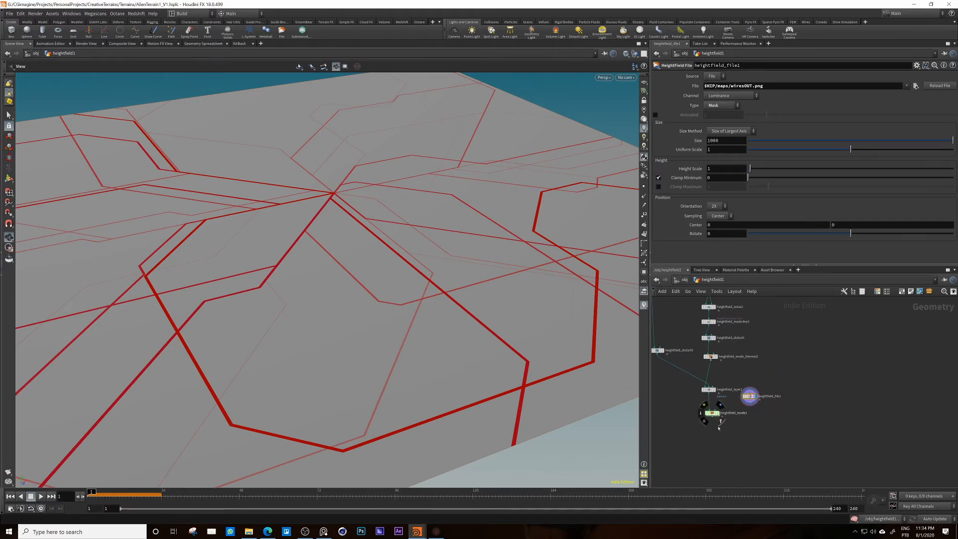
middle_drag(749, 397, 745, 376)
drag(745, 376, 769, 399)
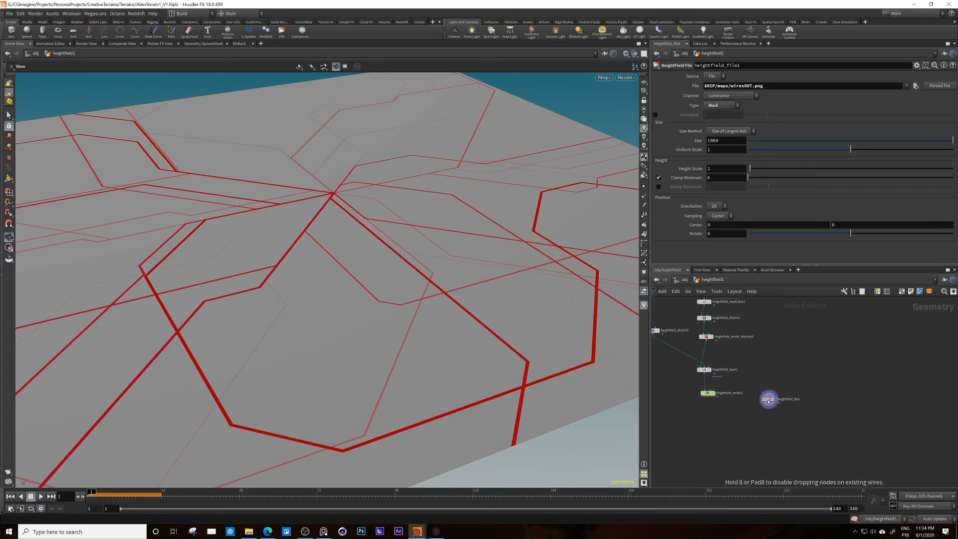
click(707, 393)
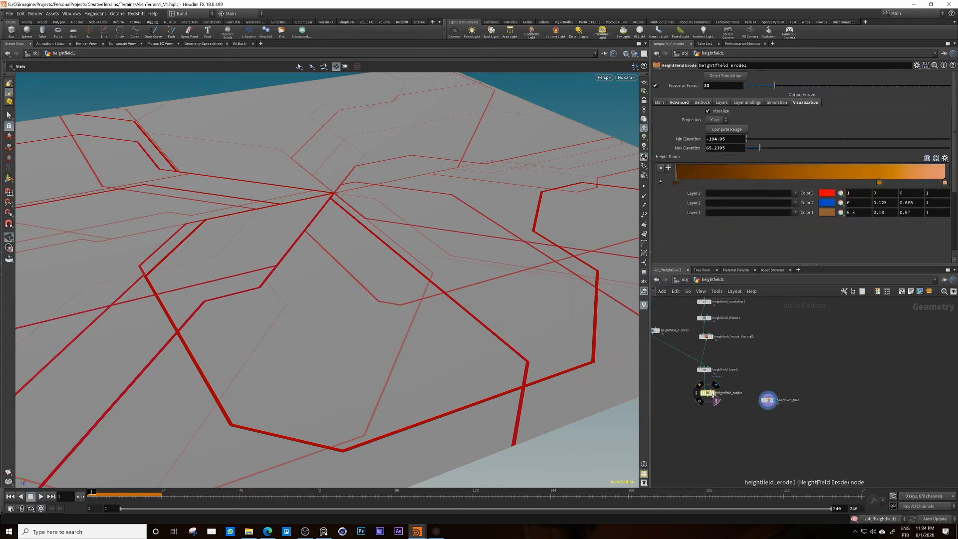
click(717, 395)
drag(768, 400, 767, 392)
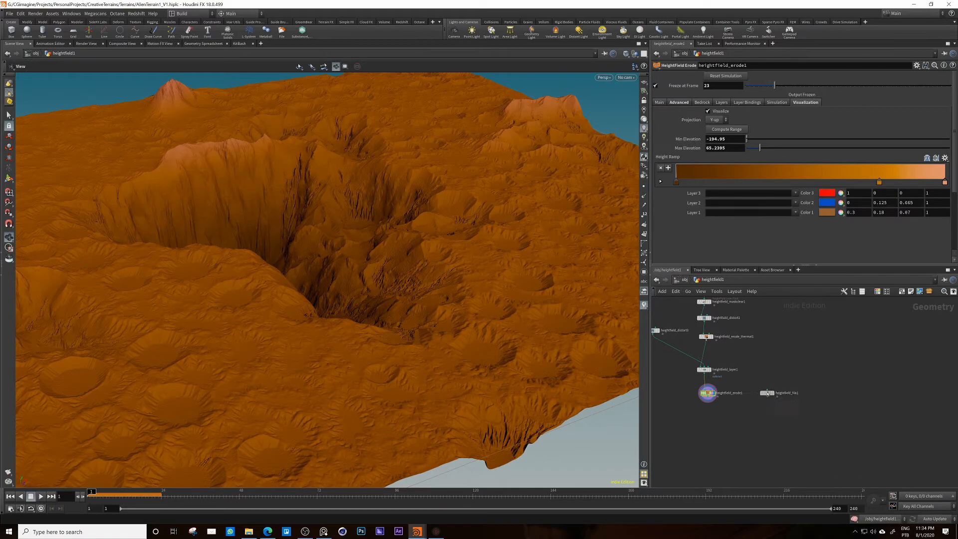
Step: Add a HeightField Noise node fed by HeightField Erode, connect the HeightField File node as its mask, and display the result
key(Tab)
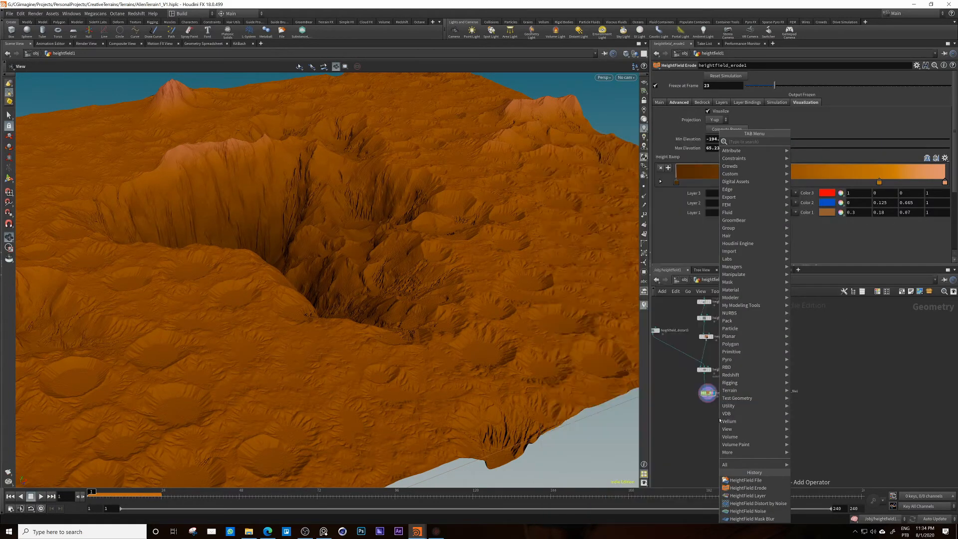
text(no)
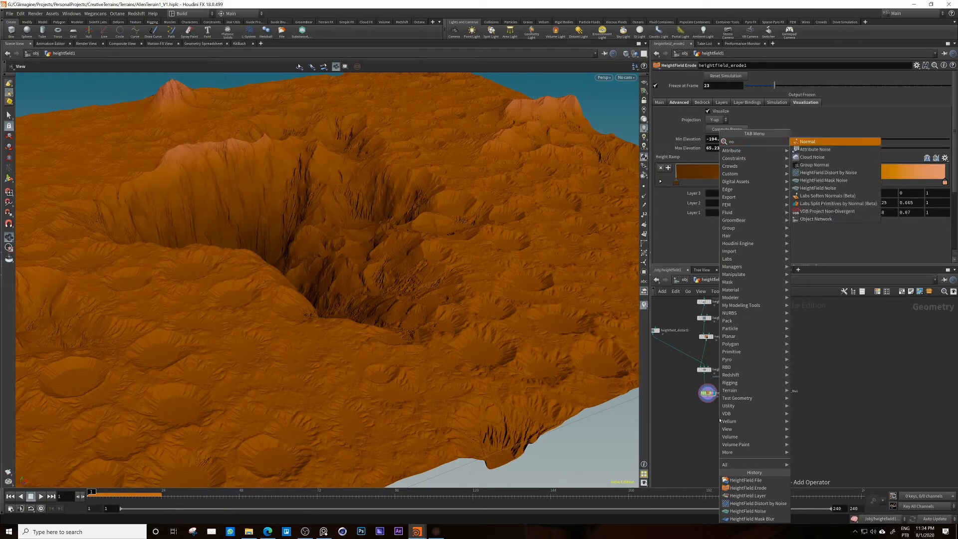
text(ise)
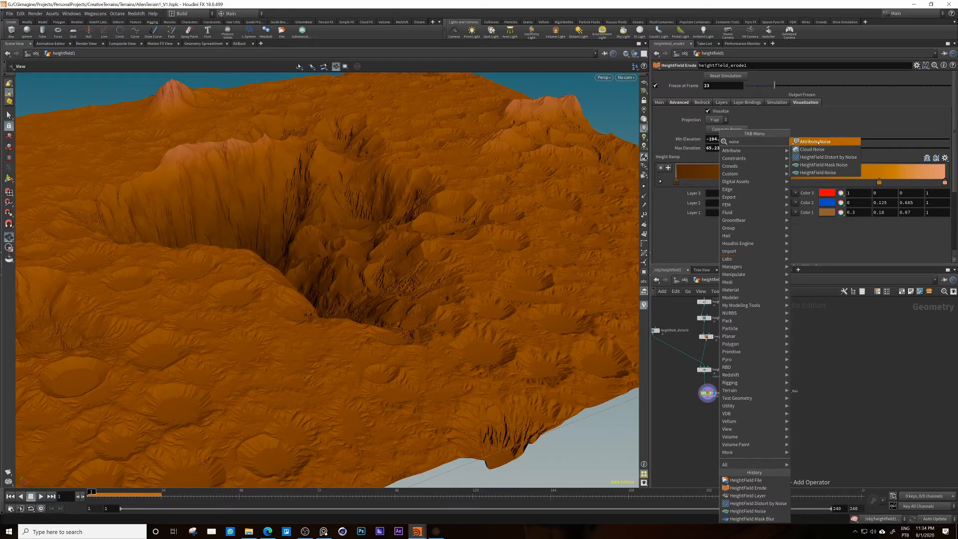
click(818, 173)
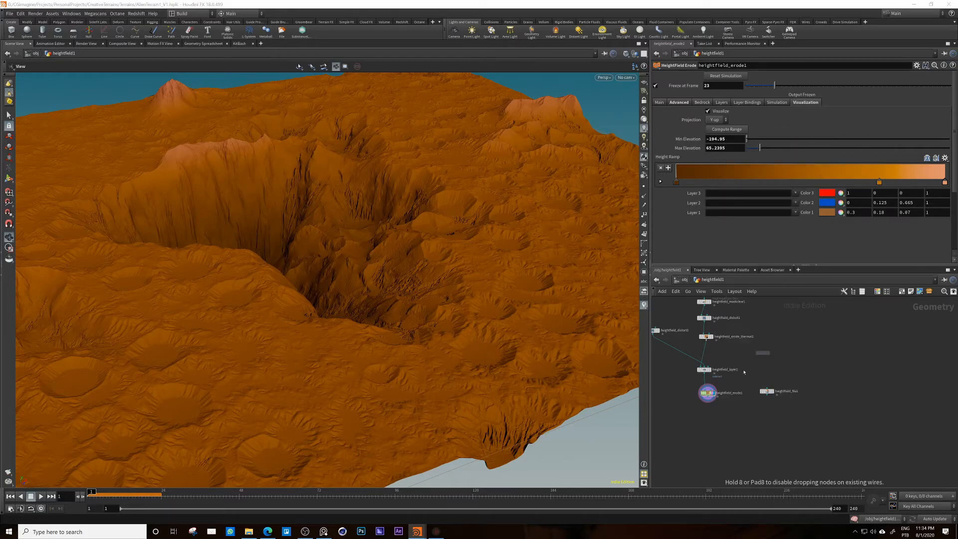
click(709, 405)
drag(708, 398, 711, 421)
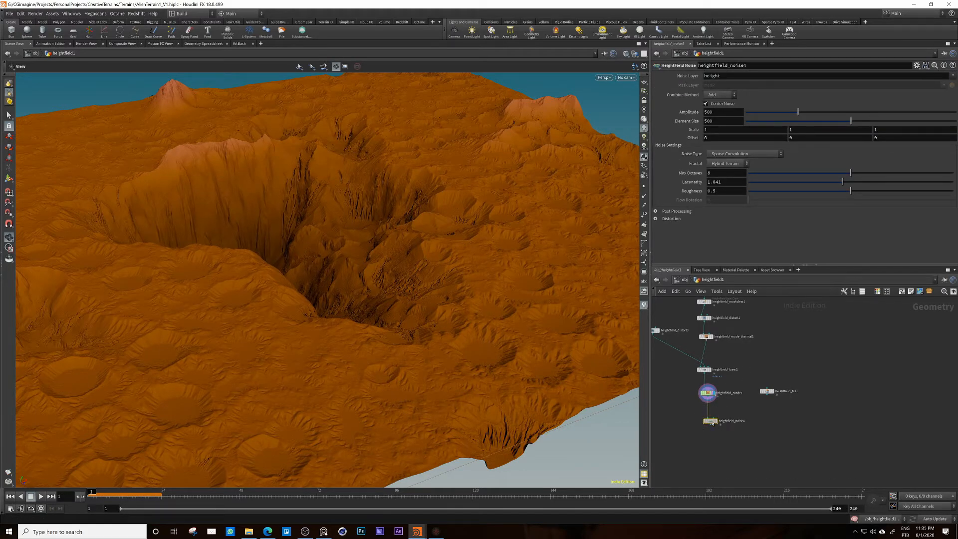
drag(767, 396, 713, 418)
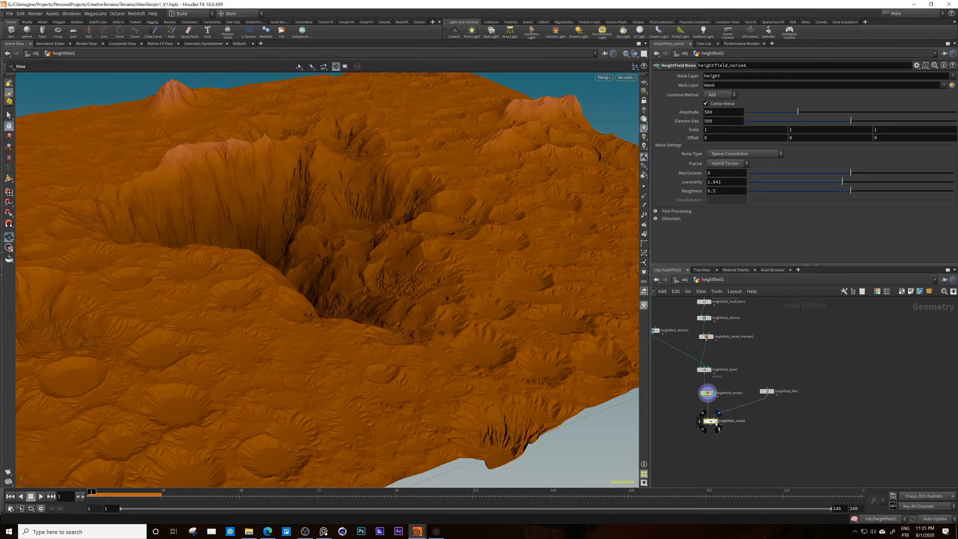
click(719, 413)
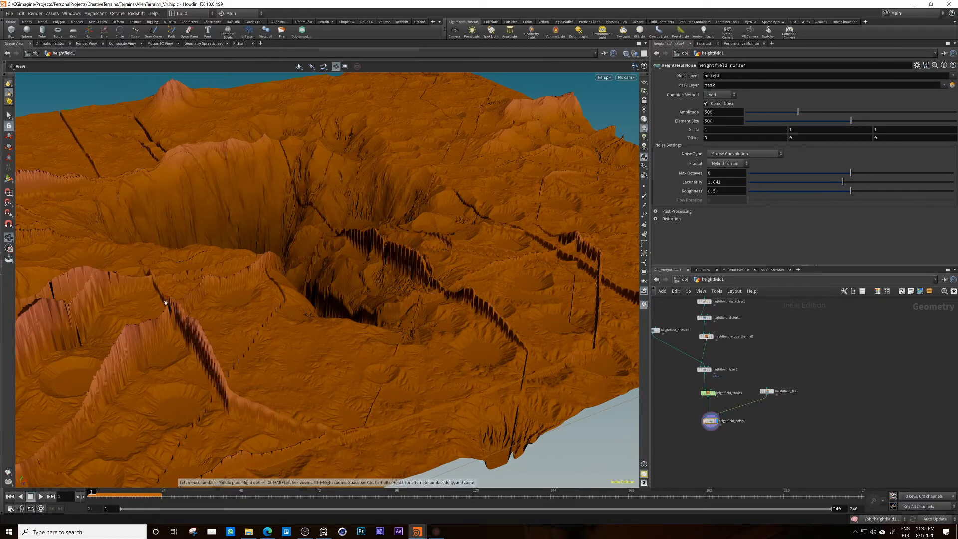
Step: Disable Center Noise on the HeightField Noise node and set its amplitude to 5
double_click(720, 113)
click(705, 103)
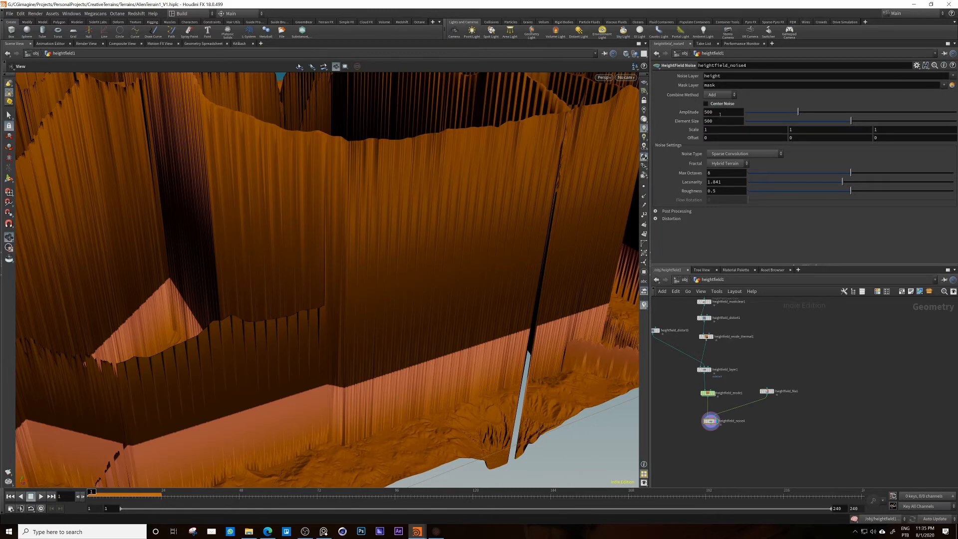
double_click(720, 112)
text(5)
key(Return)
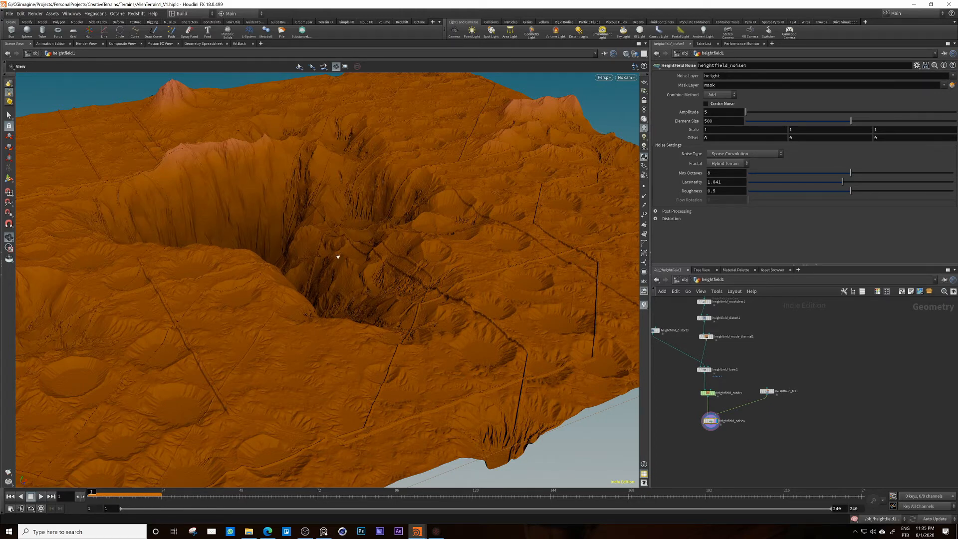
Step: Display the HeightField Erode node again and cut the wire from it to the HeightField Noise node
scroll(755, 378, down, 3)
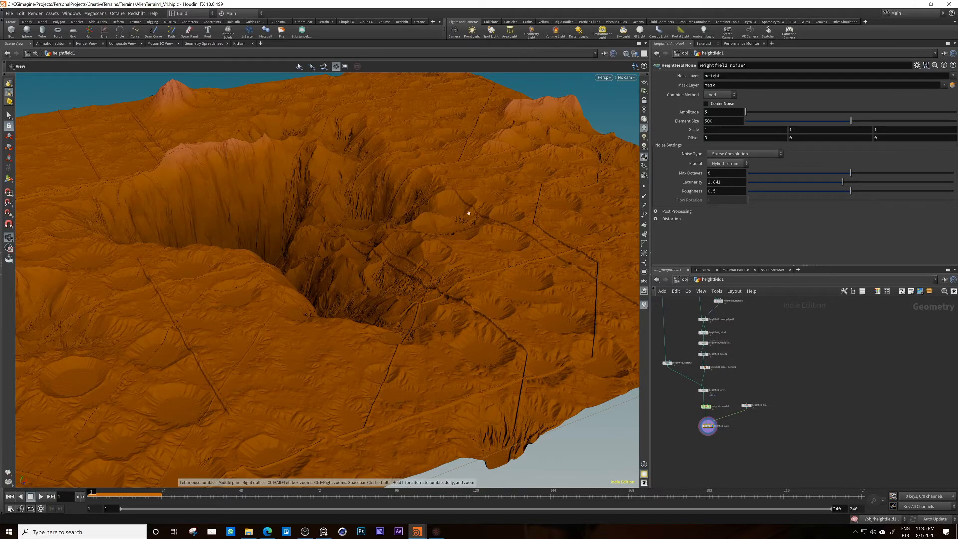
scroll(768, 394, up, 2)
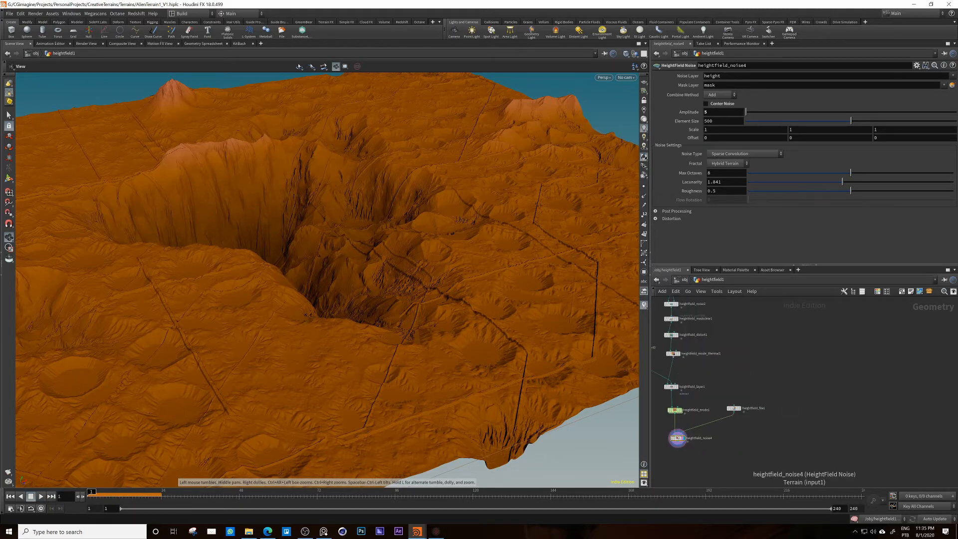
drag(679, 439, 713, 439)
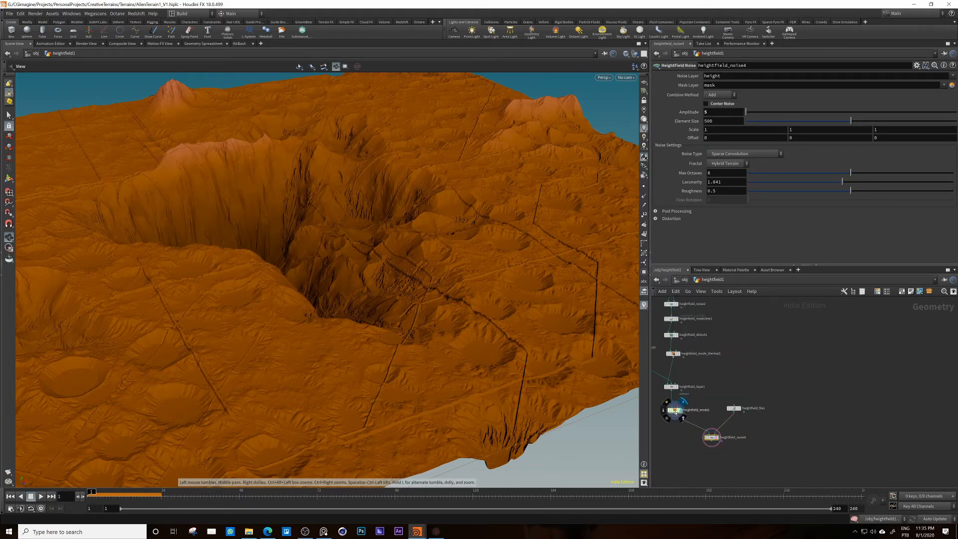
click(675, 410)
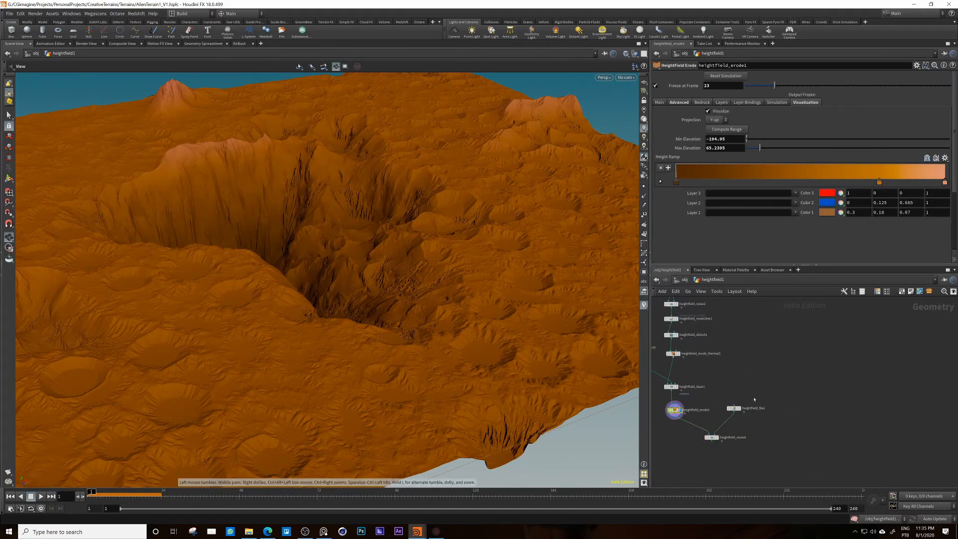
drag(736, 410, 759, 378)
key(y)
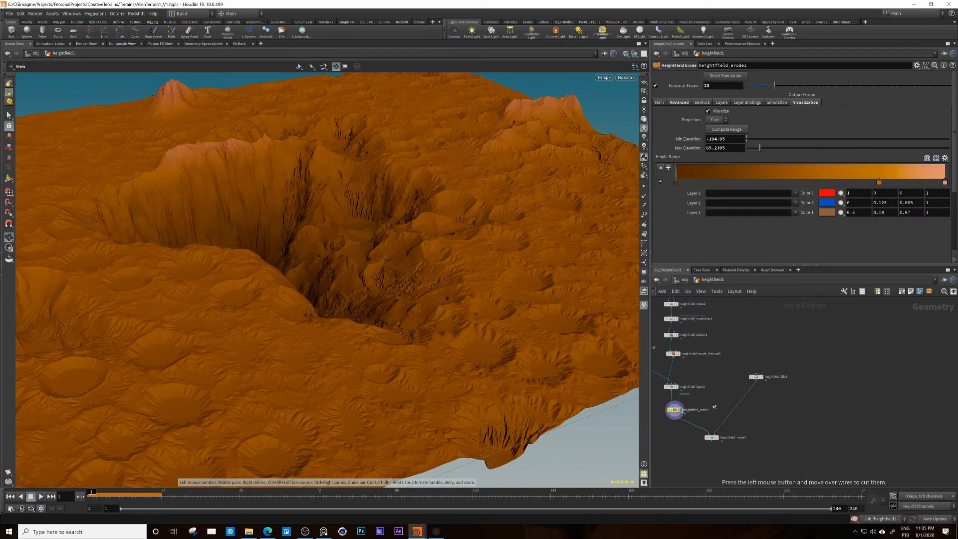
mouse_move(715, 407)
mouse_down()
mouse_move(686, 442)
mouse_move(805, 373)
mouse_up()
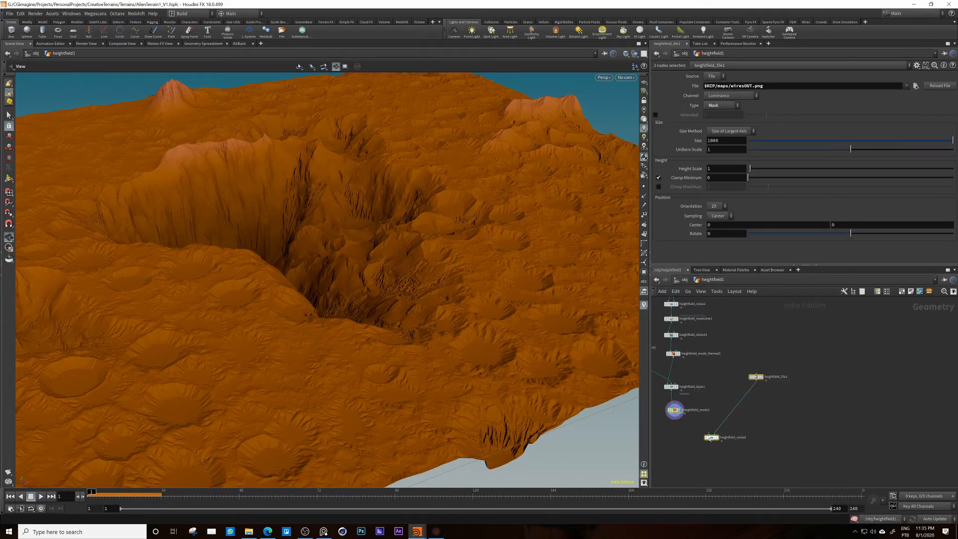
Step: Move the HeightField File and HeightField Noise nodes together up beside the thermal erosion node
drag(712, 437, 742, 357)
scroll(715, 378, down, 1)
middle_drag(715, 378, 717, 445)
scroll(717, 446, up, 2)
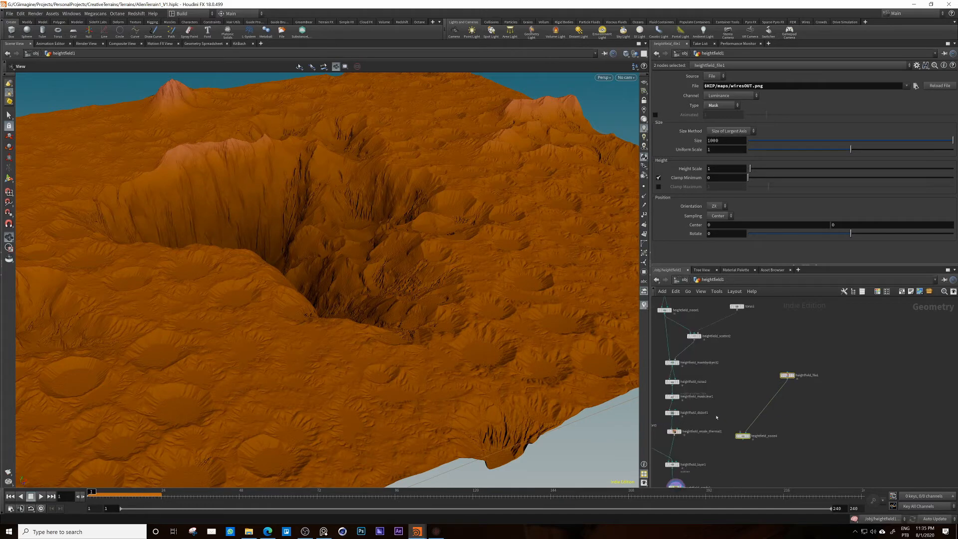
middle_drag(644, 422, 732, 419)
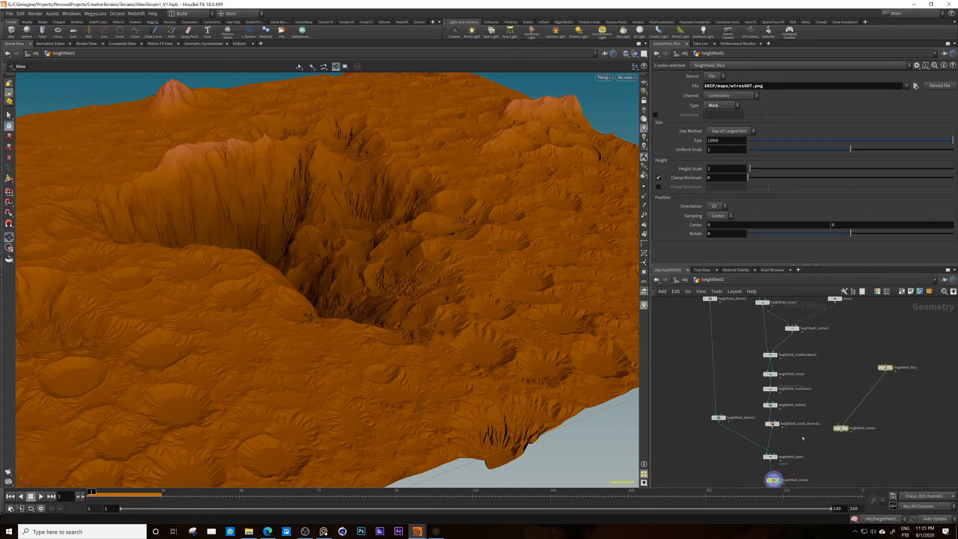
middle_drag(803, 438, 799, 446)
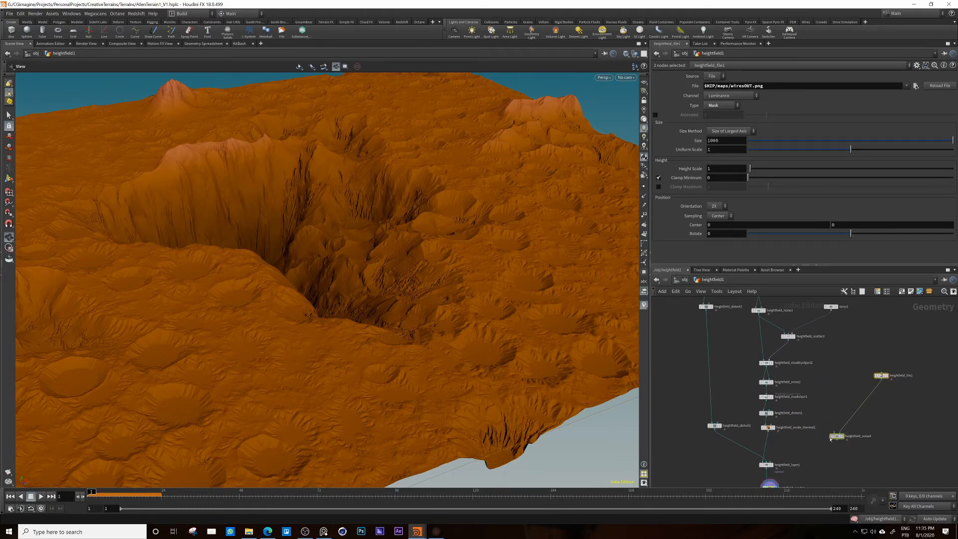
Step: Insert the HeightField Noise node between HeightField Erode Thermal and HeightField Layer, keeping the HeightField File node as its mask input
drag(831, 440, 770, 443)
click(804, 442)
scroll(800, 445, down, 2)
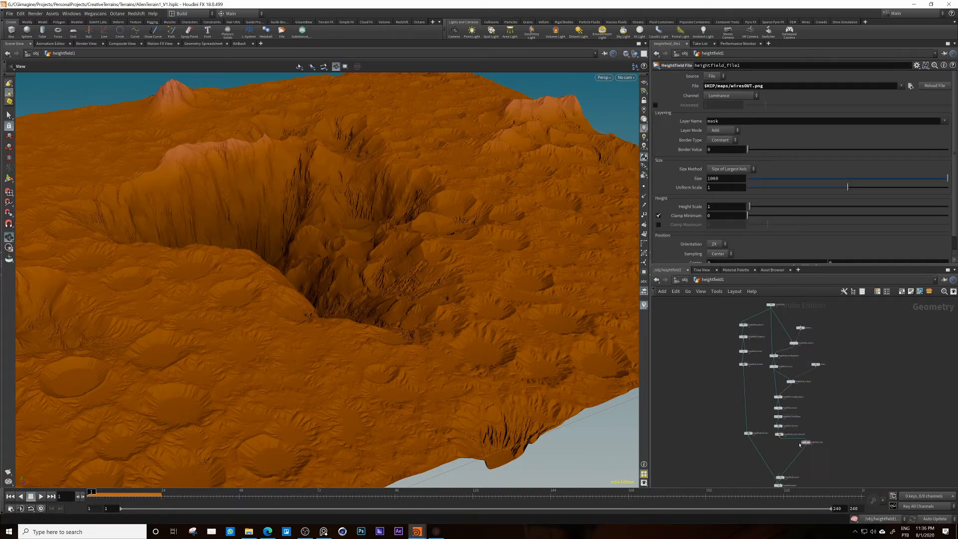
scroll(799, 445, up, 3)
drag(730, 376, 748, 384)
middle_drag(653, 394, 700, 394)
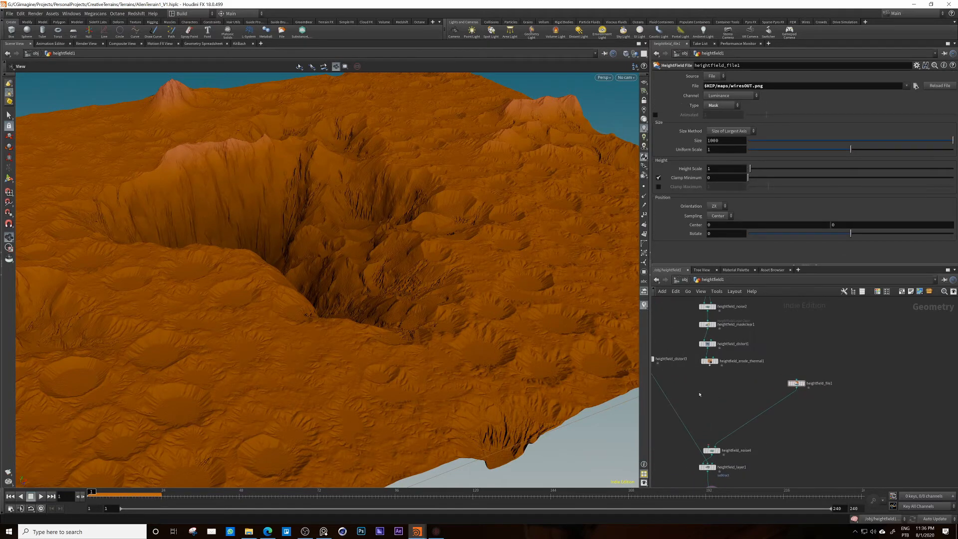
drag(713, 454, 712, 435)
drag(709, 366, 709, 428)
drag(796, 383, 780, 384)
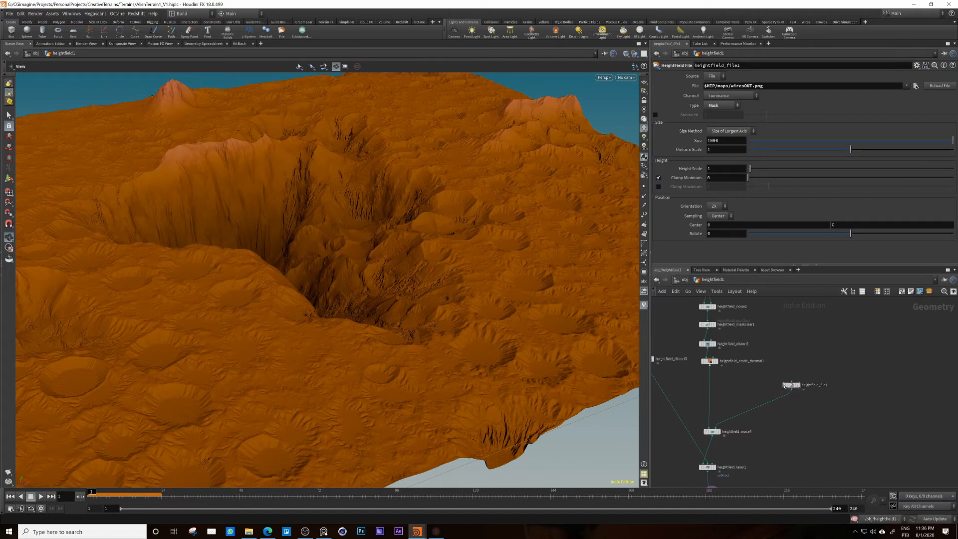
Step: Display the HeightField Noise node, examine the wire pattern on the cratered terrain, and display the HeightField Layer node
click(717, 431)
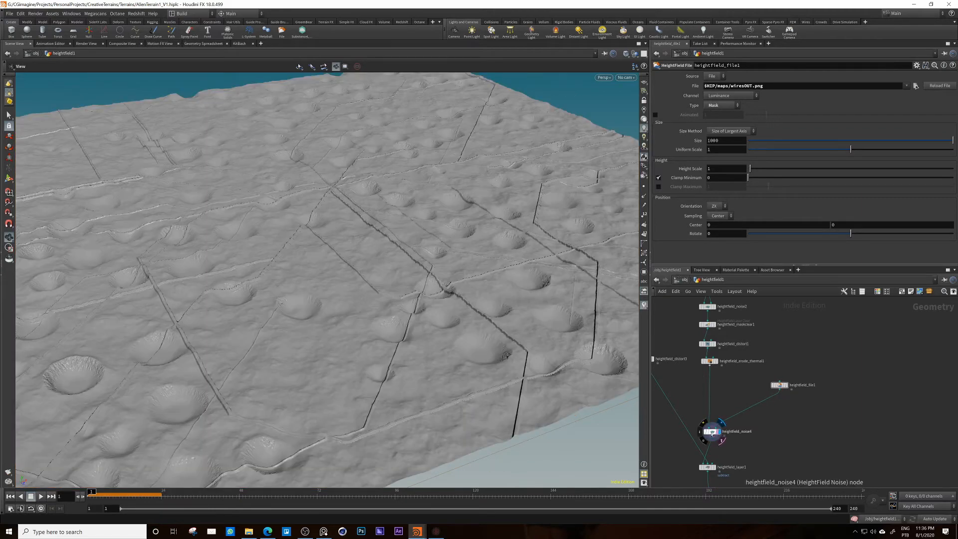
drag(463, 261, 495, 304)
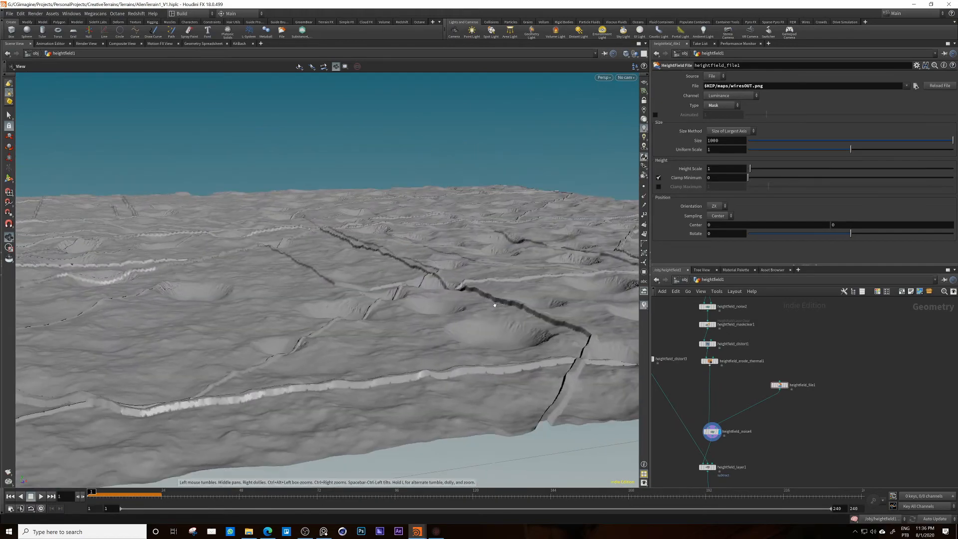
drag(326, 202, 349, 262)
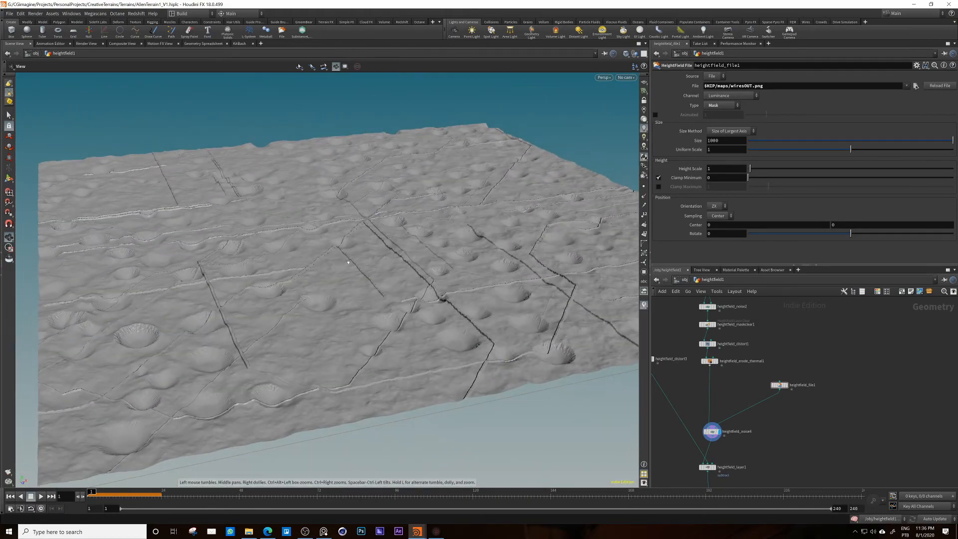
drag(448, 265, 465, 335)
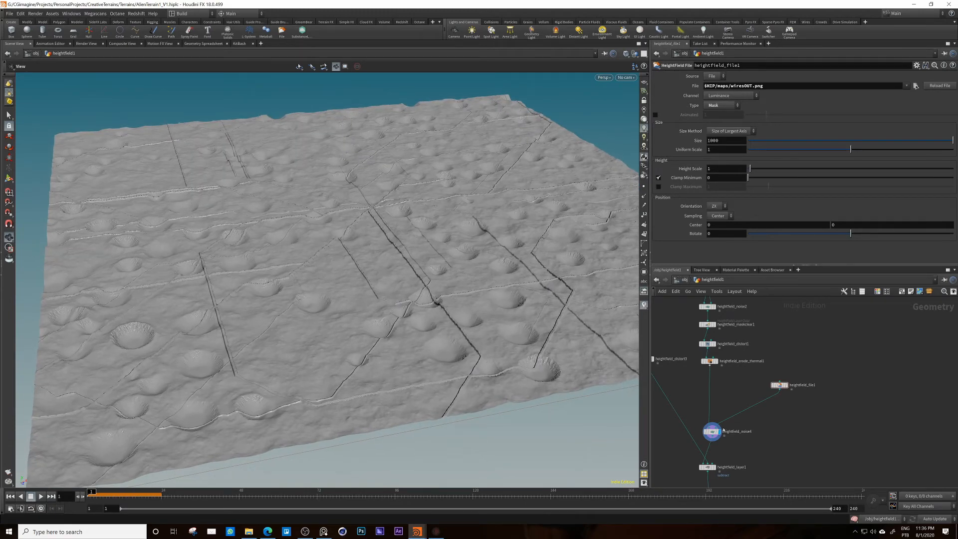
middle_drag(759, 434, 763, 389)
scroll(724, 424, up, 3)
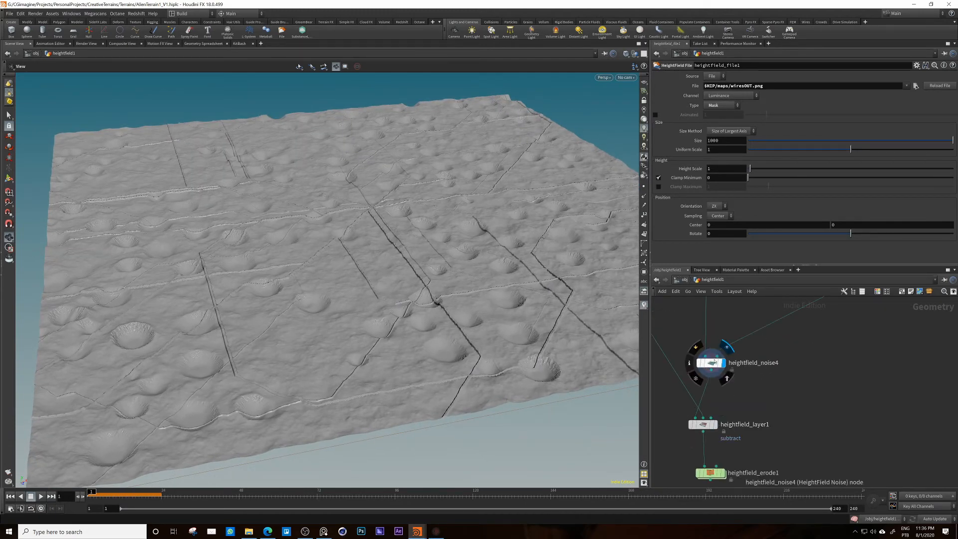
click(716, 426)
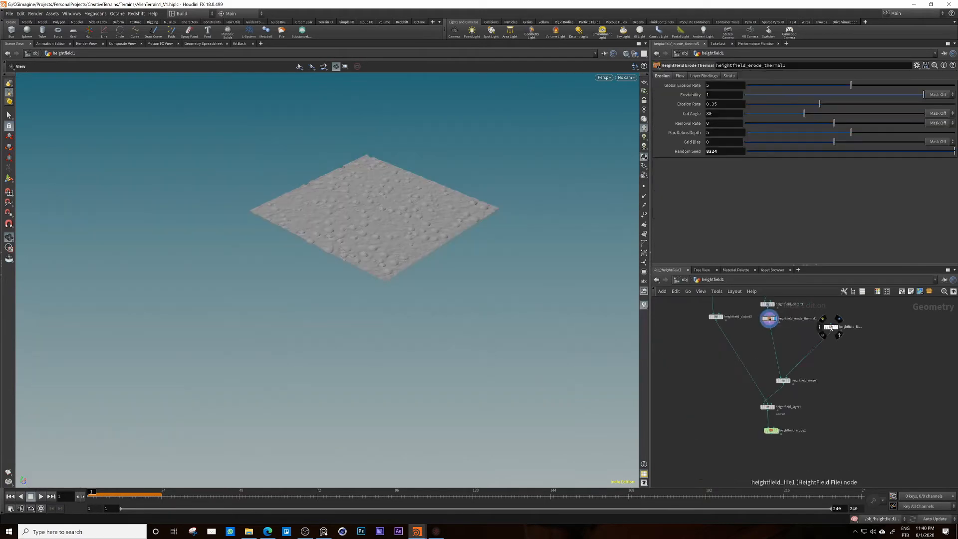
Step: Display the HeightField File node and set its type to Height Field
mouse_move(824, 331)
mouse_down()
mouse_move(804, 336)
mouse_move(823, 323)
mouse_up()
click(815, 325)
click(836, 335)
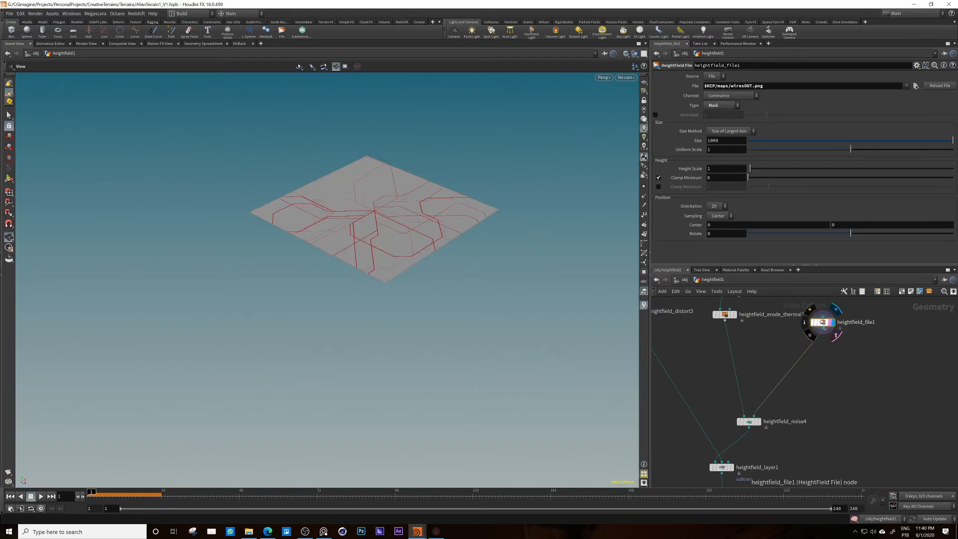
click(722, 105)
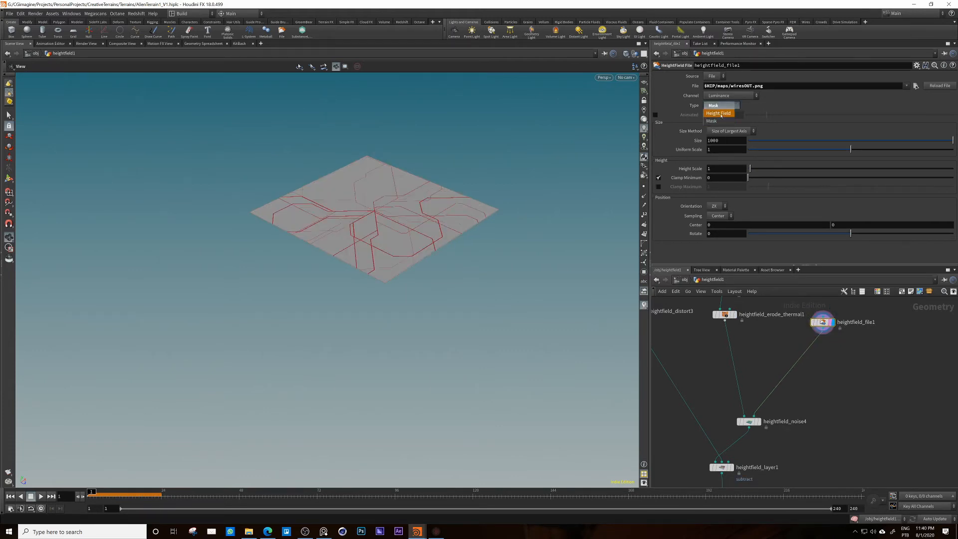
click(718, 112)
Step: Disconnect the HeightField File node from the HeightField Noise node and examine the wire height field up close
drag(823, 323, 828, 319)
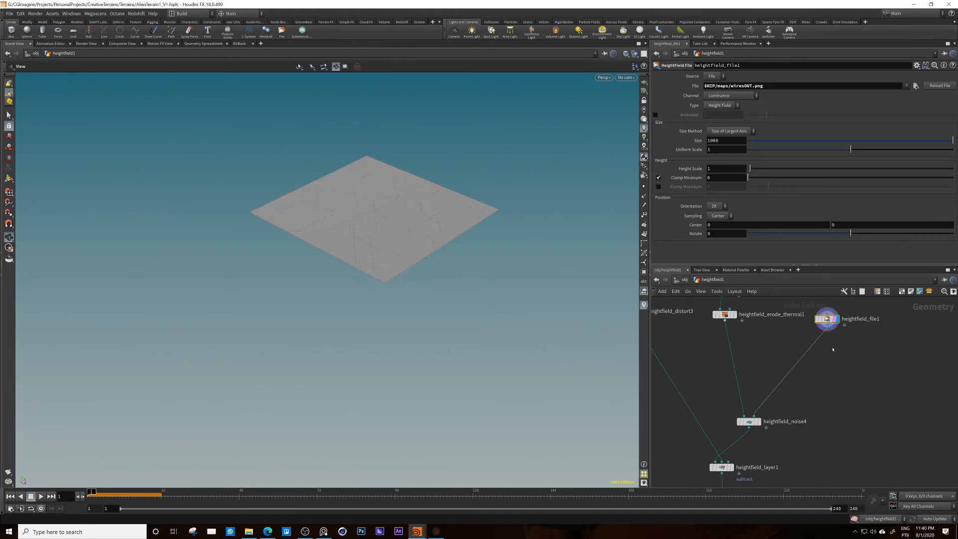
key(y)
drag(794, 394, 768, 354)
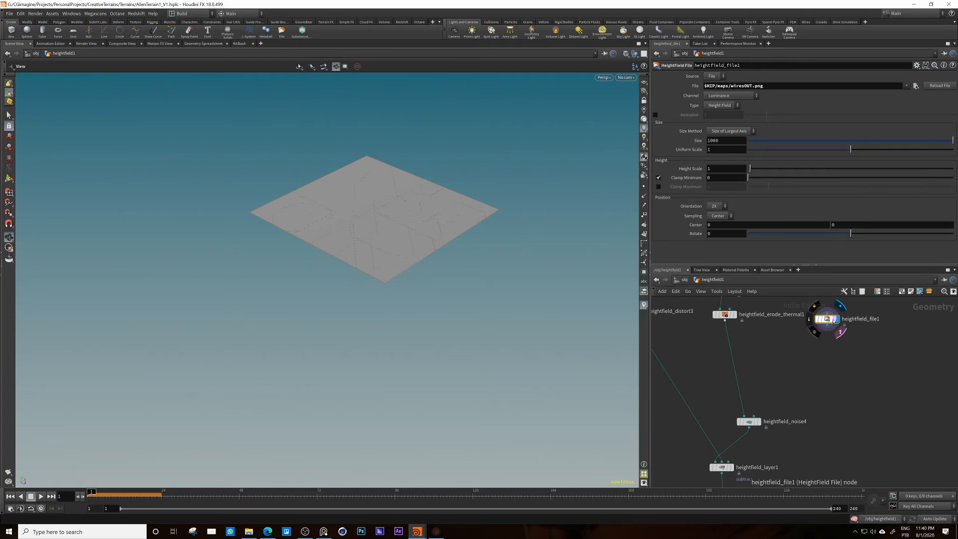
drag(825, 319, 826, 327)
drag(410, 230, 370, 241)
right_drag(370, 241, 543, 162)
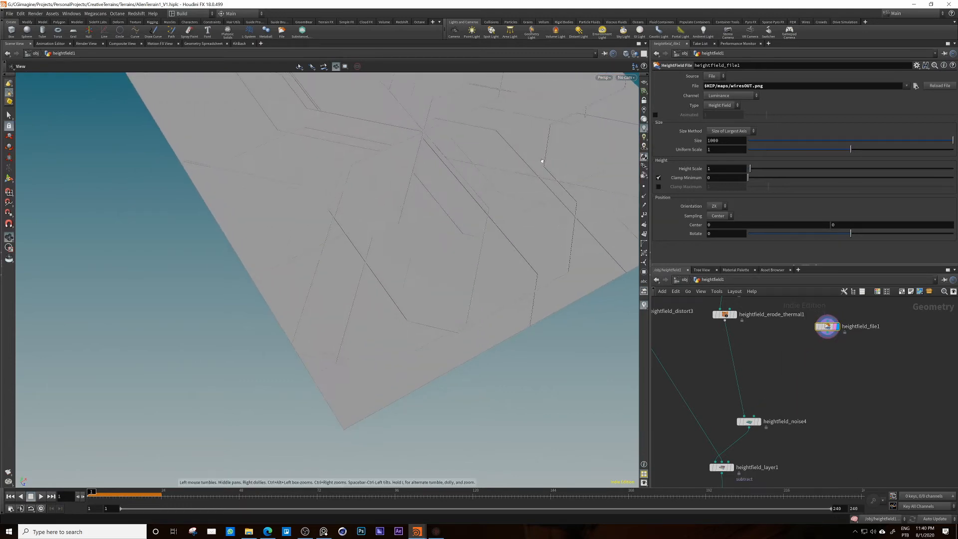
drag(543, 163, 436, 194)
middle_drag(436, 194, 350, 255)
drag(349, 255, 391, 235)
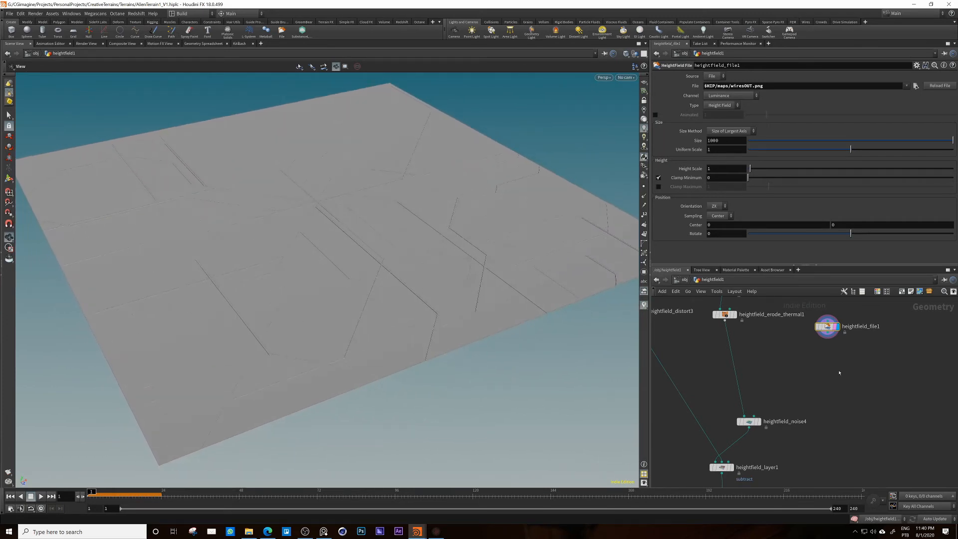
Step: Add a HeightField Layer node below the HeightField File node, between the thermal erosion and the existing Subtract layer
drag(827, 327, 804, 326)
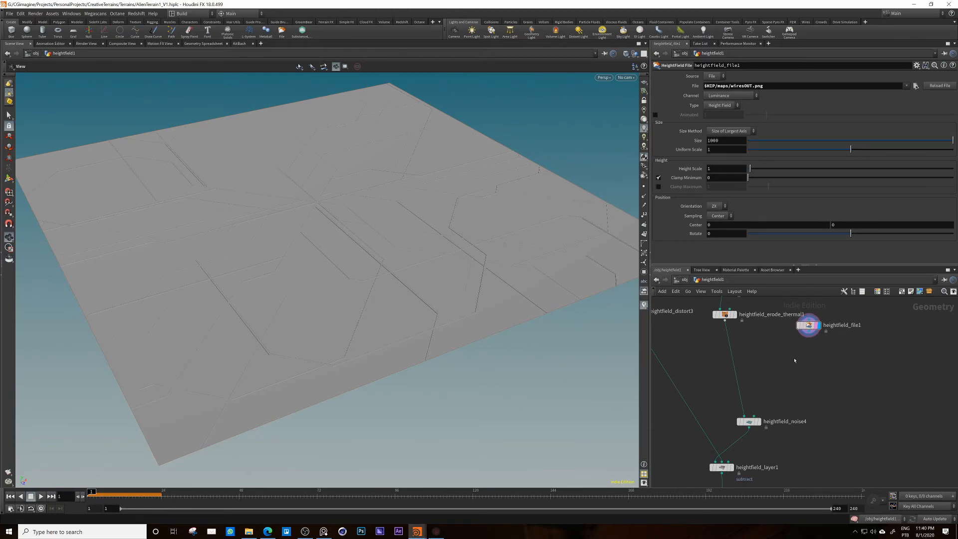
key(Tab)
text(lae)
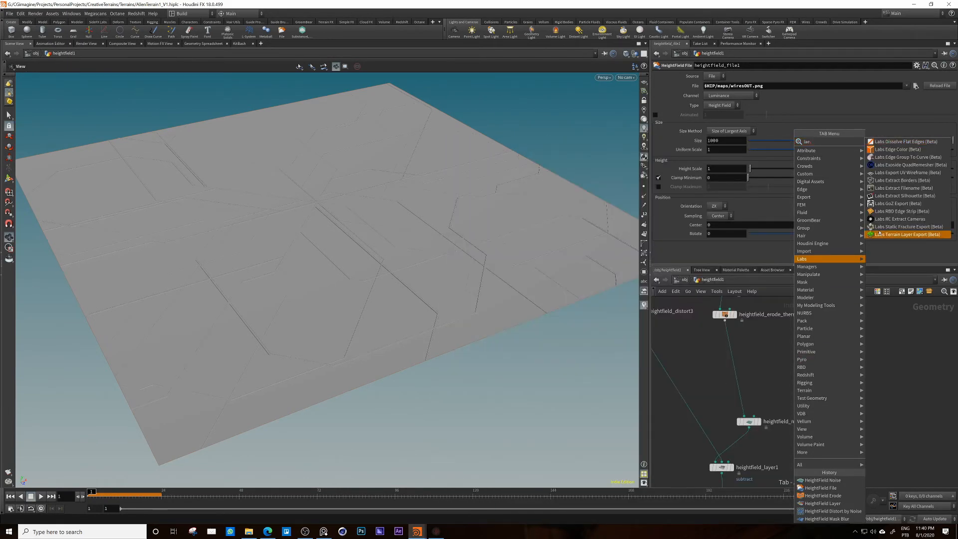
text(y)
key(BackSpace)
key(BackSpace)
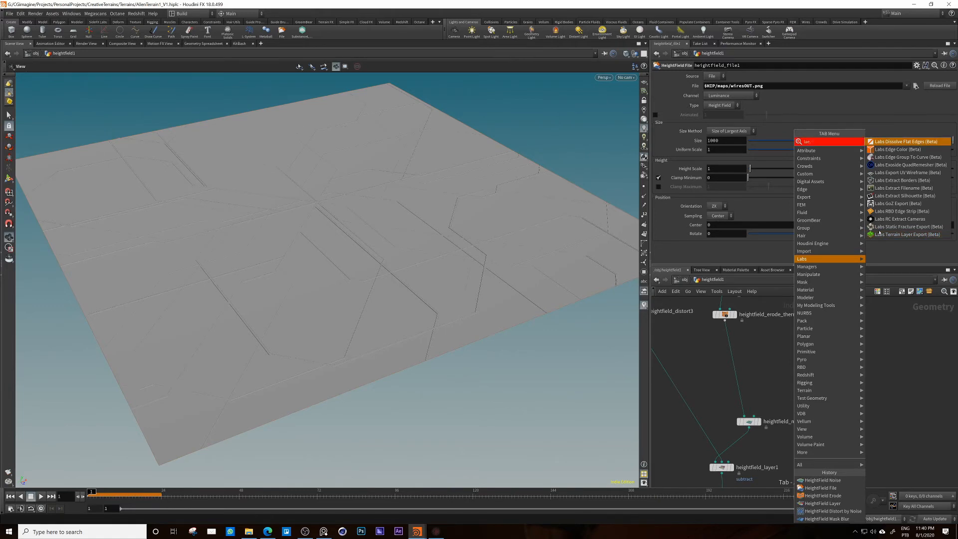
text(yer)
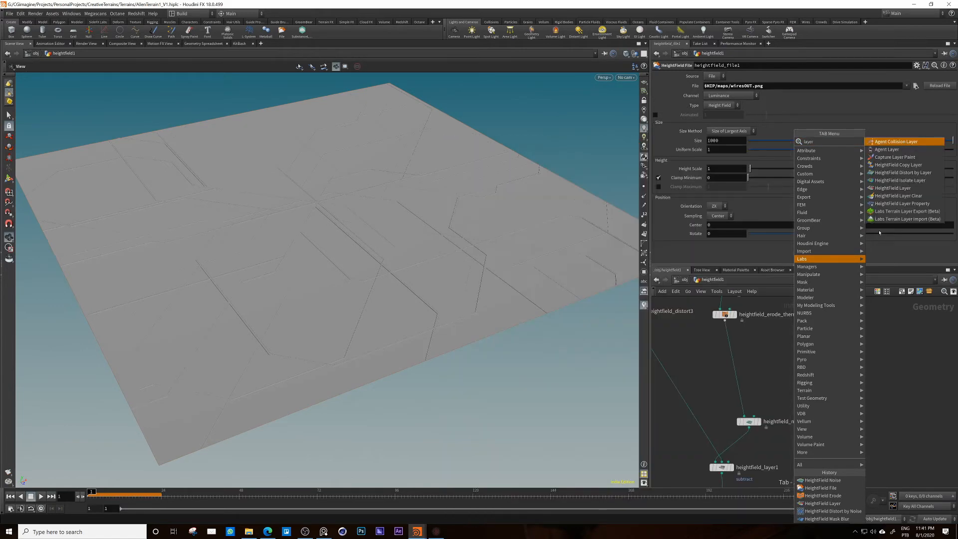
click(893, 188)
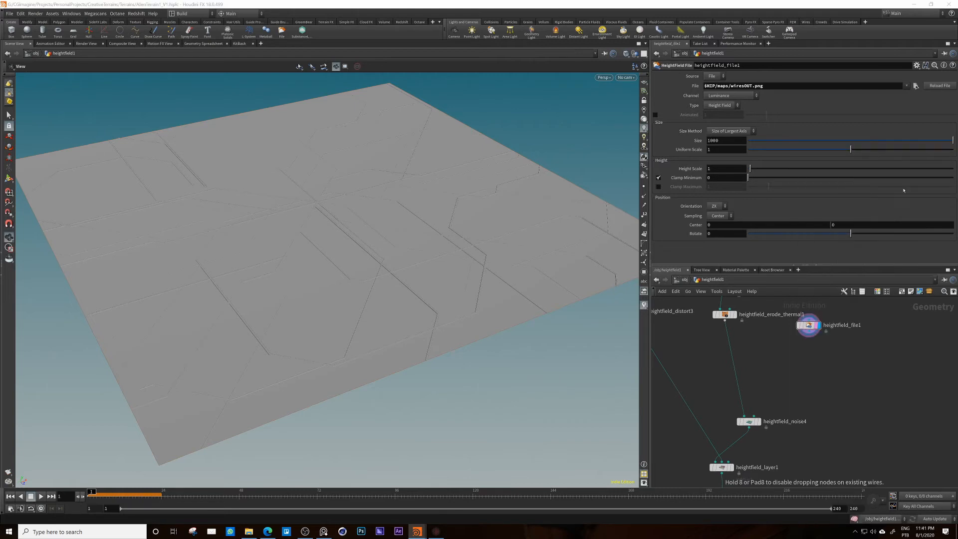
click(792, 352)
drag(792, 352, 788, 381)
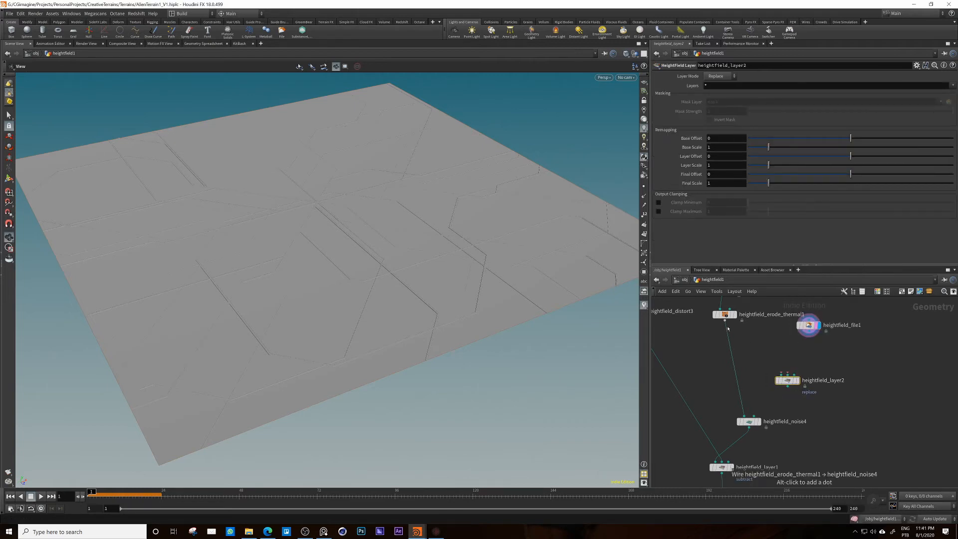
Step: Wire HeightField Erode Thermal and HeightField File into the new HeightField Layer node and delete the HeightField Noise node
drag(728, 324, 811, 326)
click(749, 421)
key(Delete)
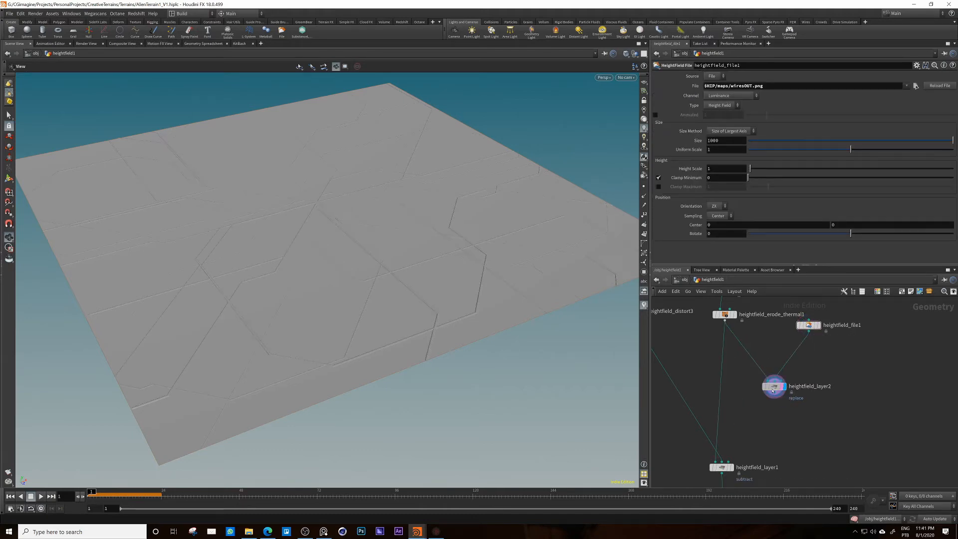
Step: Select the new HeightField Layer node and set its layer mode to Add after trying Multiply
drag(775, 390, 767, 384)
click(768, 384)
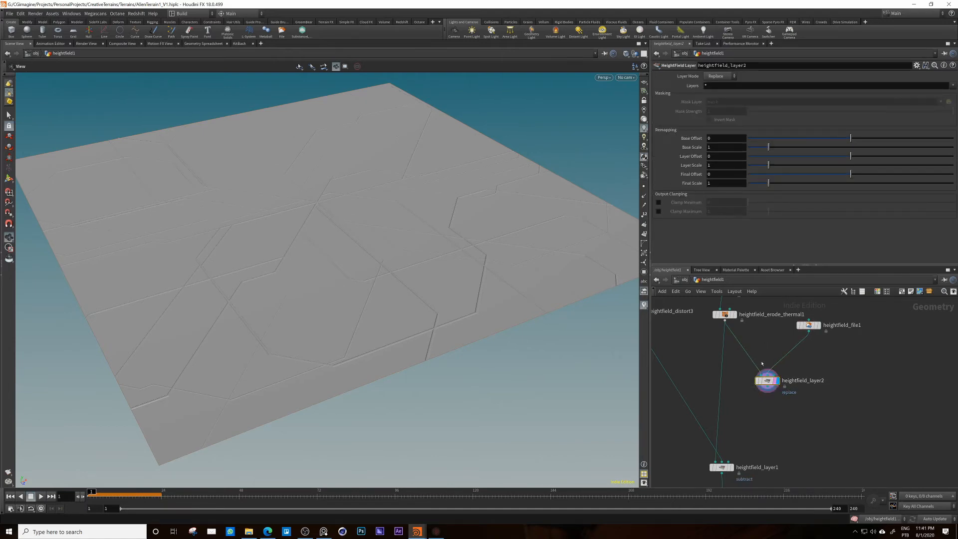
click(719, 76)
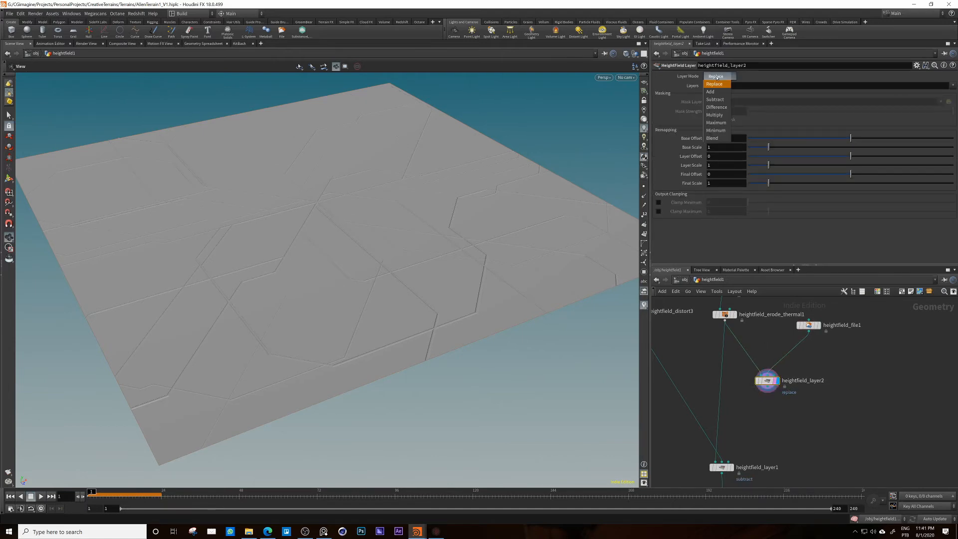
click(720, 116)
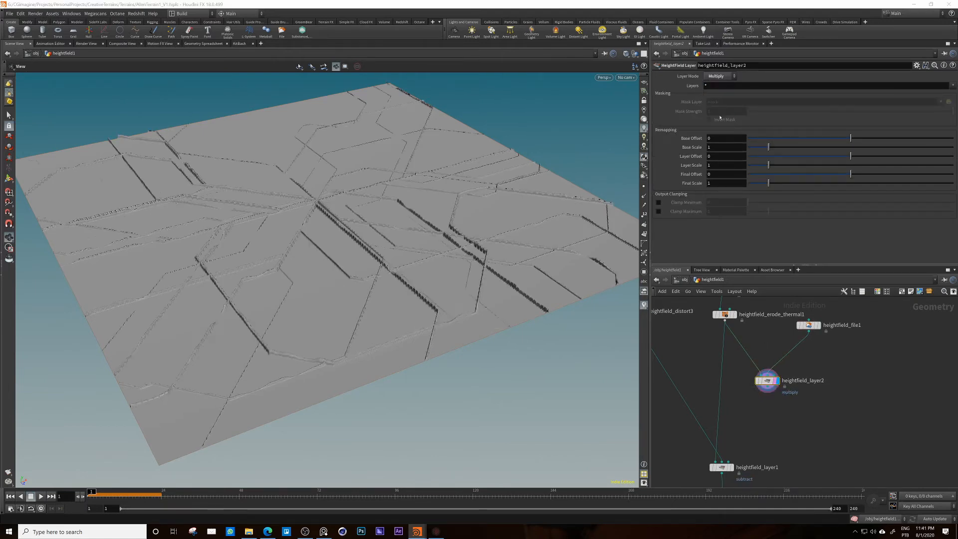
click(719, 75)
click(716, 95)
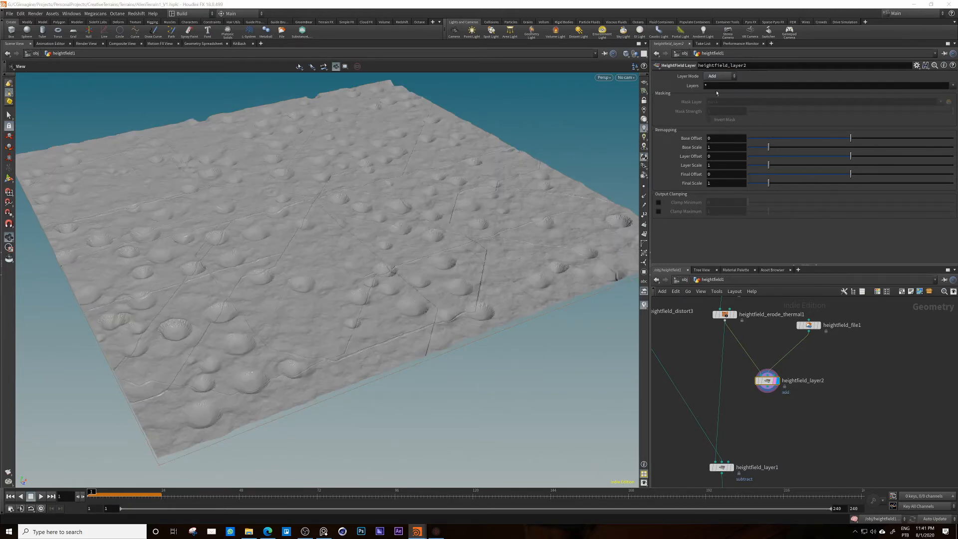
Step: Examine the wire lines added onto the cratered terrain up close and from a distance
drag(464, 295, 457, 238)
scroll(457, 238, up, 5)
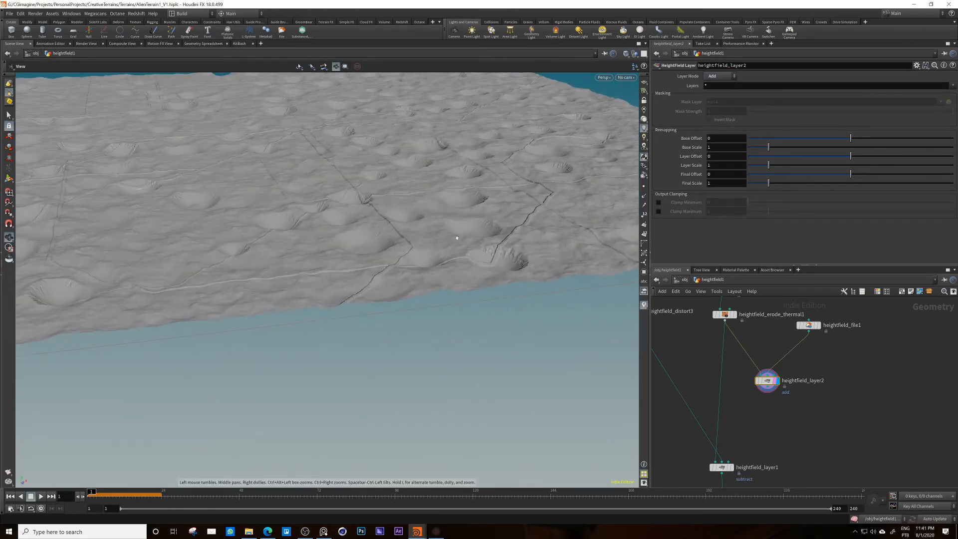
drag(400, 212, 485, 212)
scroll(409, 229, down, 5)
scroll(378, 261, up, 3)
scroll(442, 218, up, 5)
scroll(485, 211, down, 5)
drag(372, 174, 375, 281)
scroll(386, 207, up, 3)
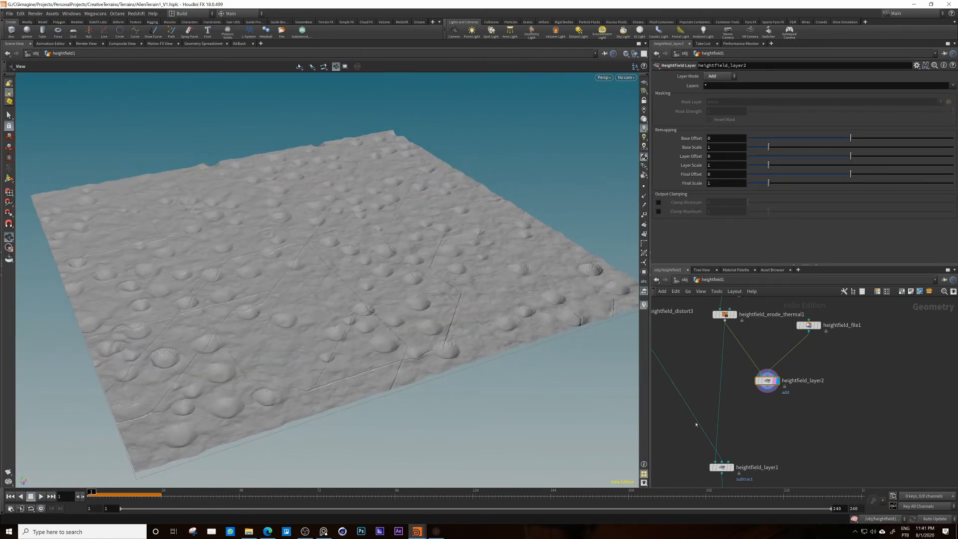
Step: Feed the Add-mode layer node into the Subtract-mode HeightField Layer node in place of the thermal erosion, and display the Subtract layer
middle_drag(696, 424, 703, 382)
drag(774, 339, 729, 420)
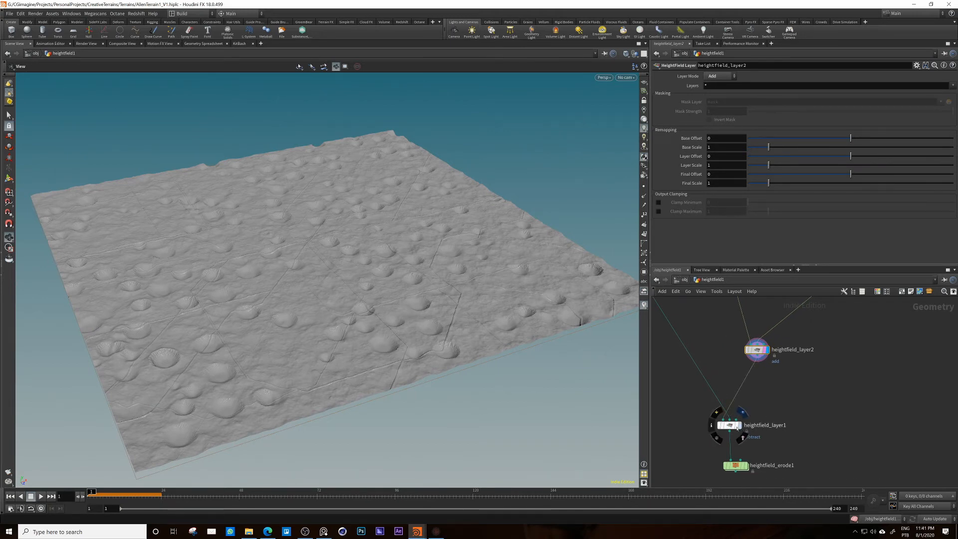
click(739, 427)
click(730, 426)
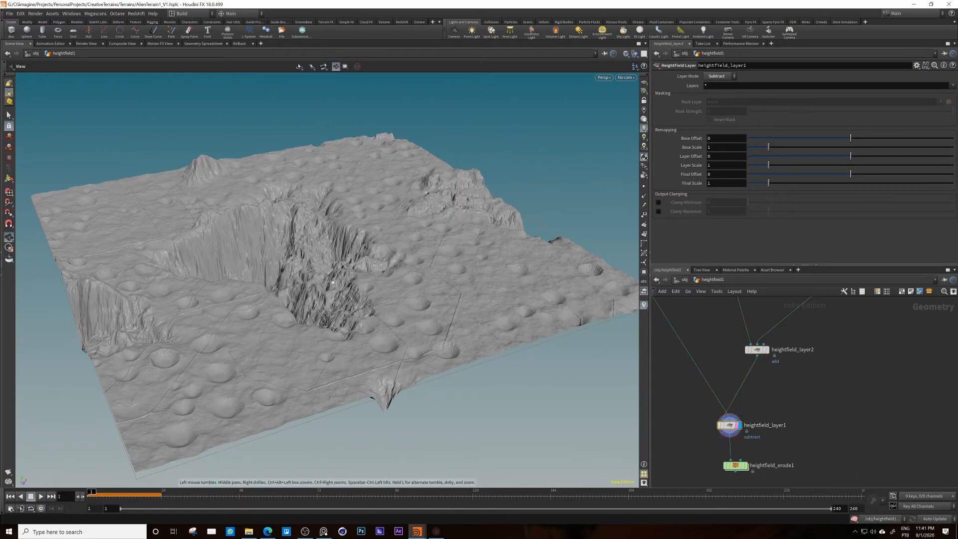
Step: Examine how the wire lines run across the combined terrain around the deep central pit from several angles
drag(372, 249, 392, 225)
right_drag(391, 224, 456, 245)
drag(457, 244, 465, 283)
right_drag(465, 282, 464, 319)
drag(464, 319, 469, 297)
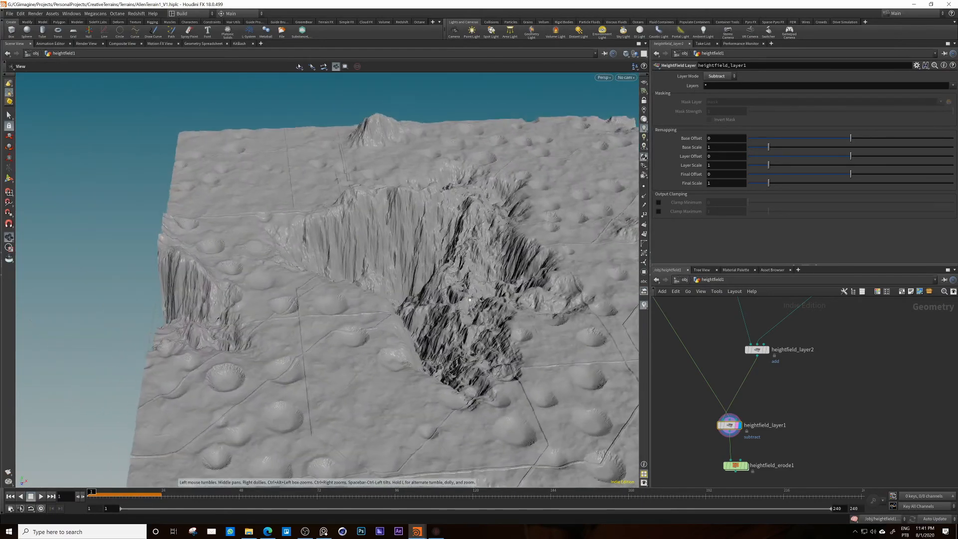
middle_drag(469, 297, 413, 268)
drag(413, 268, 434, 325)
drag(400, 281, 474, 302)
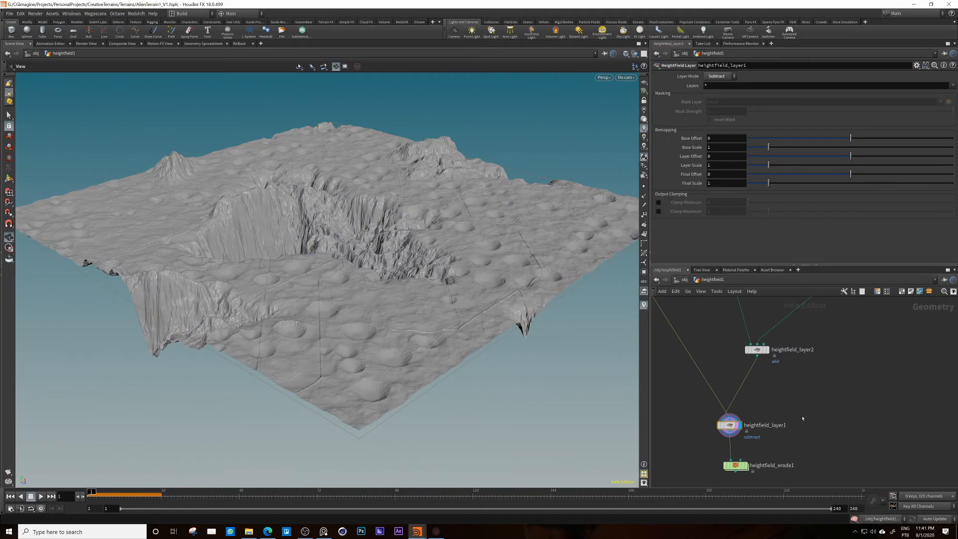
Step: Display the HeightField Erode node, open its parameters and place it closer below the Subtract layer
middle_drag(804, 417, 800, 339)
drag(733, 388, 727, 392)
click(736, 394)
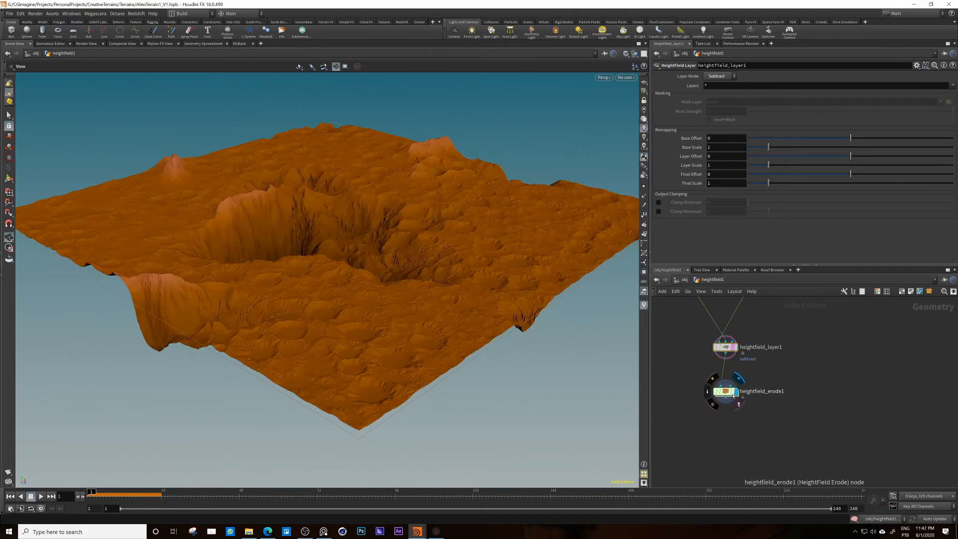
click(726, 392)
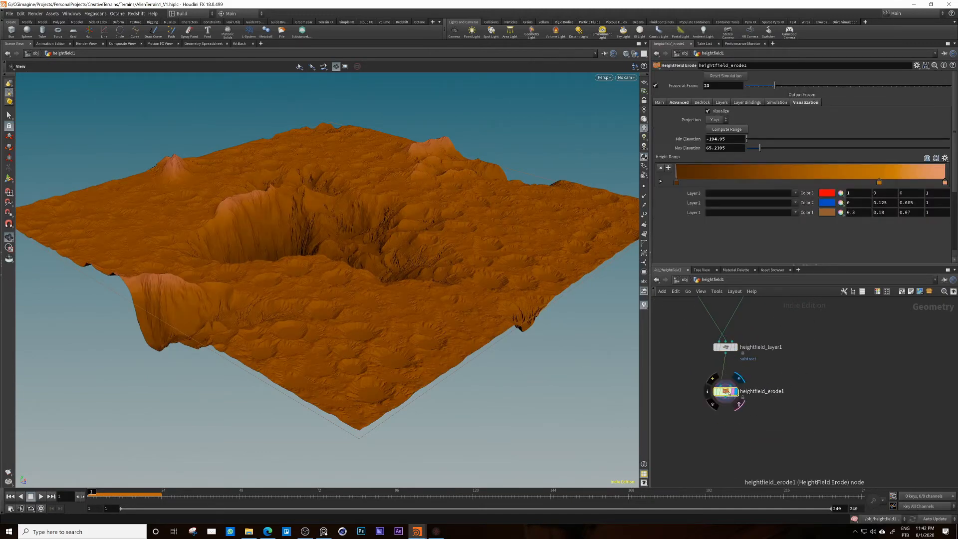
drag(726, 394, 725, 382)
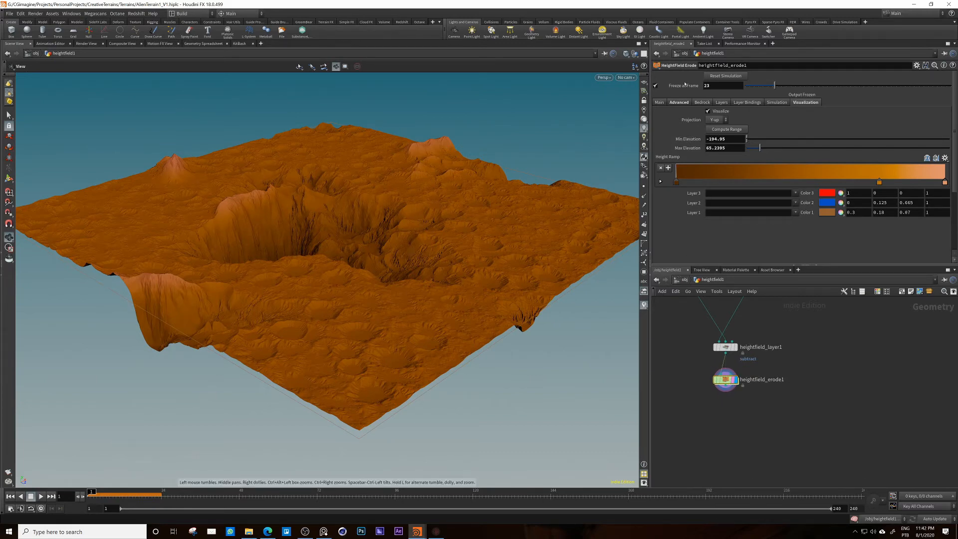
Step: Unfreeze the HeightField Erode node, play the simulation up to frame 22, and freeze its output at frame 22
click(684, 85)
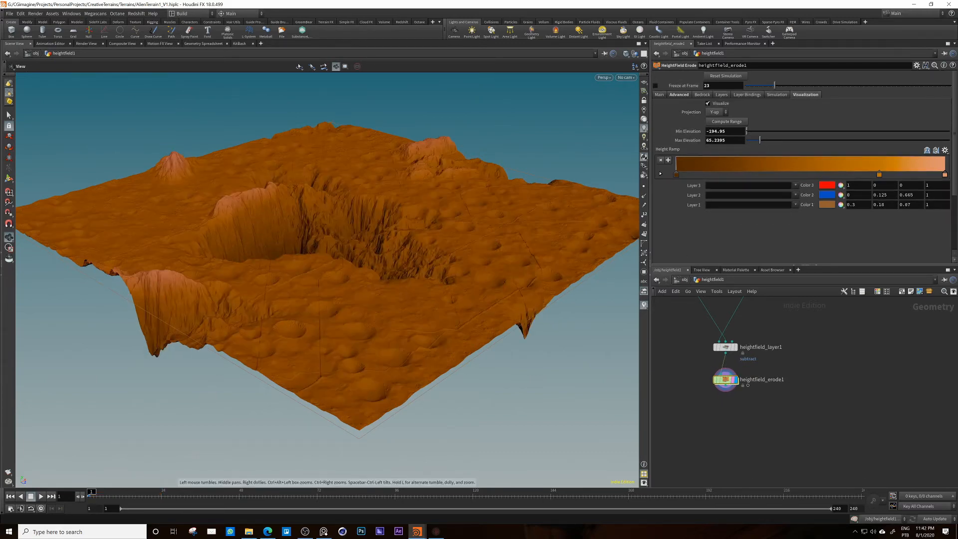
click(40, 496)
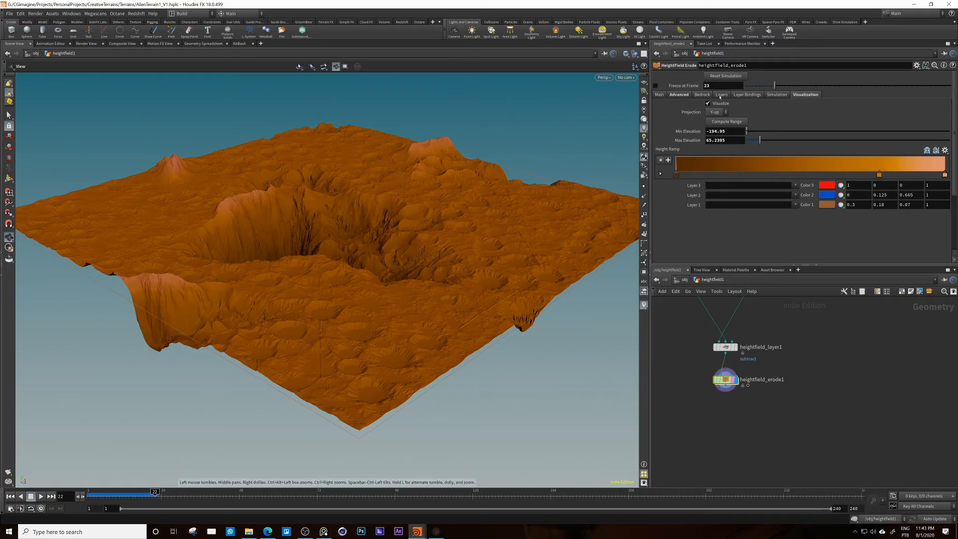
text(22)
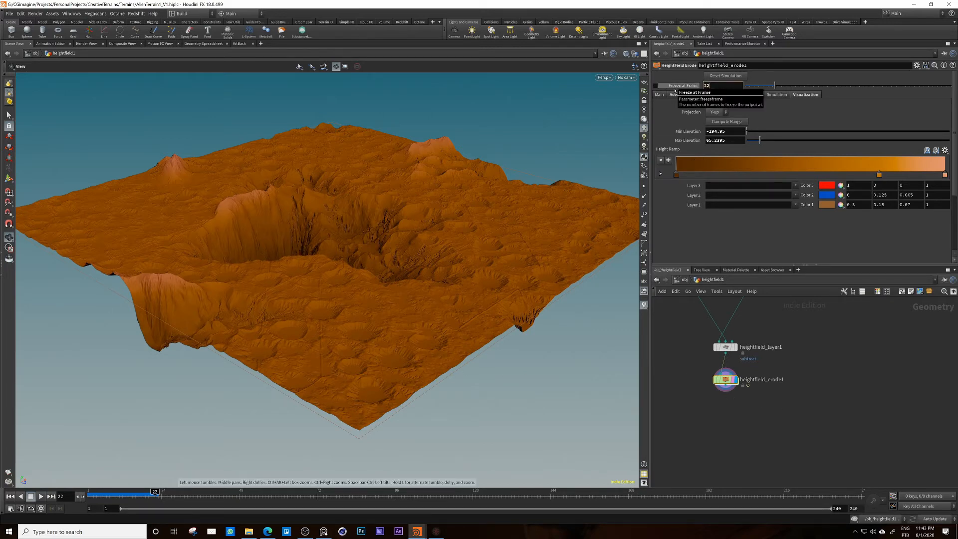
click(656, 85)
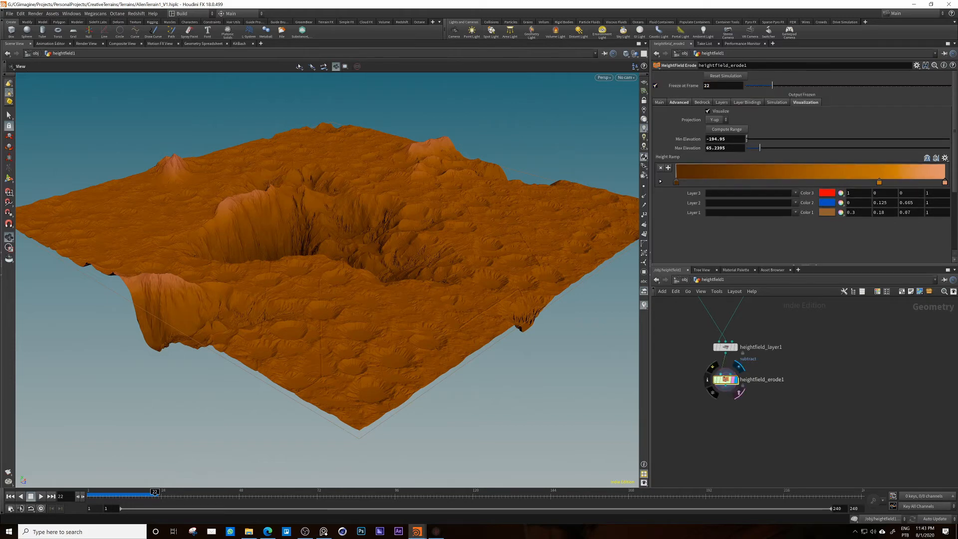
drag(388, 265, 359, 300)
scroll(334, 248, up, 6)
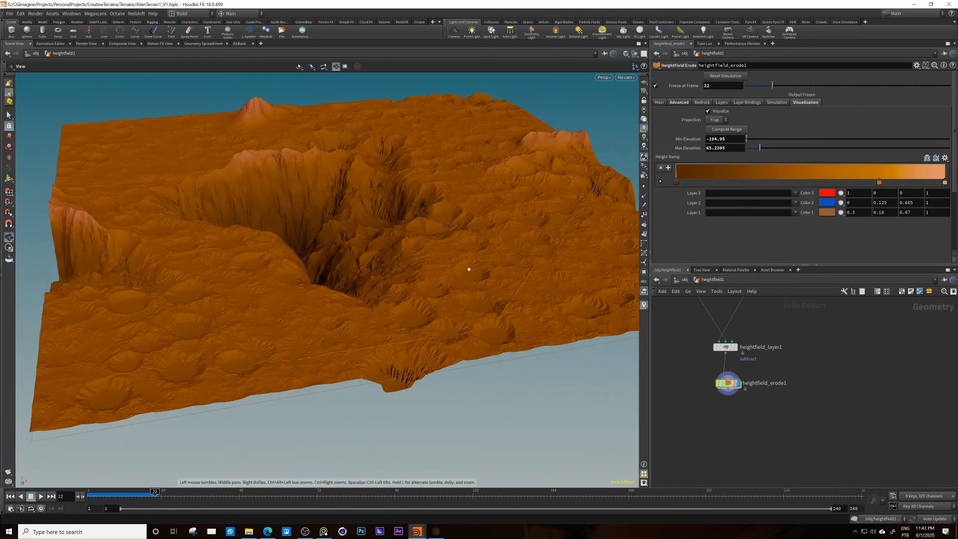
mouse_move(205, 228)
mouse_down()
mouse_move(252, 216)
mouse_move(214, 220)
mouse_up()
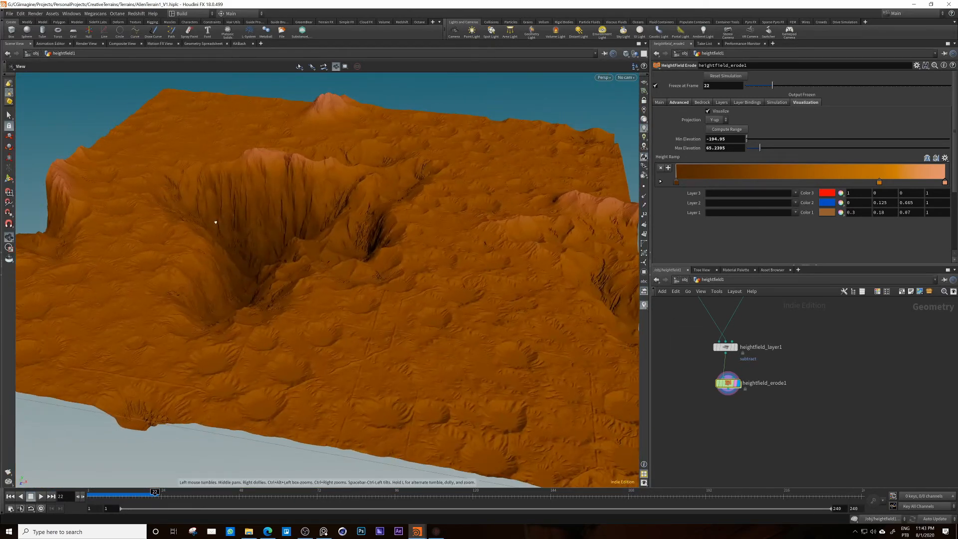
Step: Add a HeightField Mask by Feature node after the HeightField Erode node and display its mask
click(734, 385)
click(737, 399)
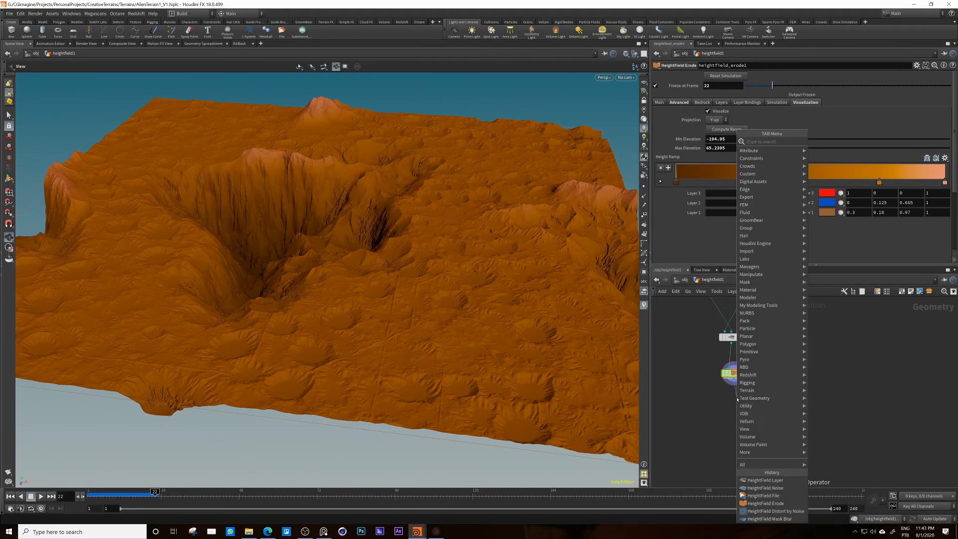
text(hffe)
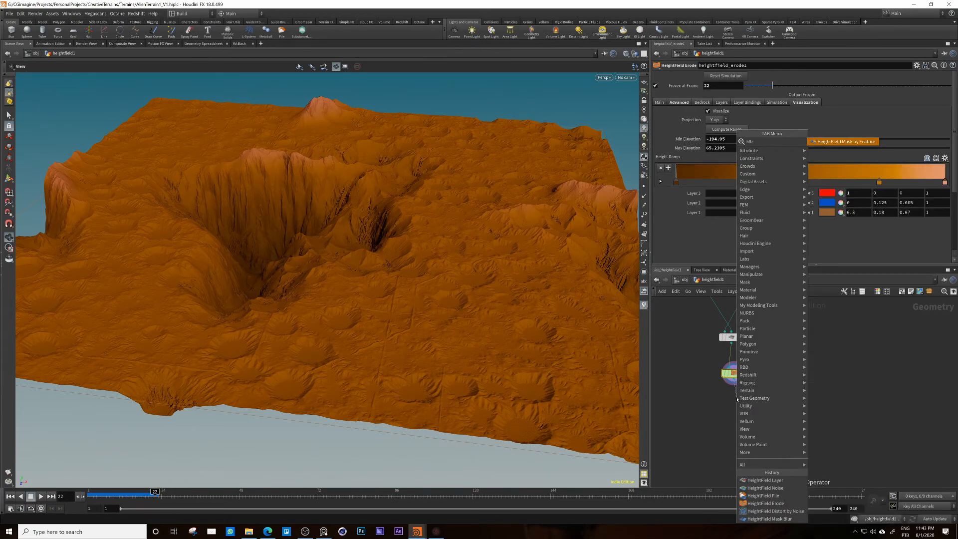
text(ature)
key(Return)
click(736, 401)
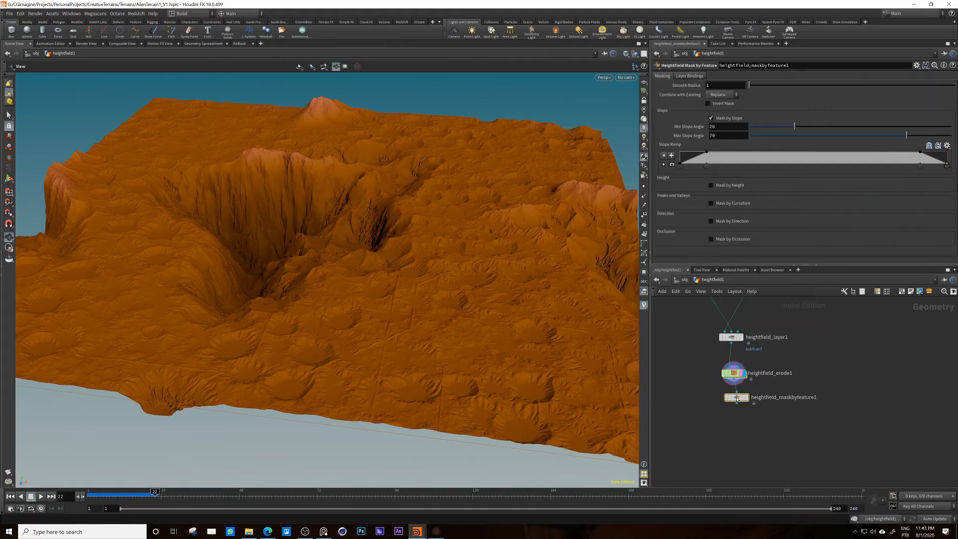
click(744, 403)
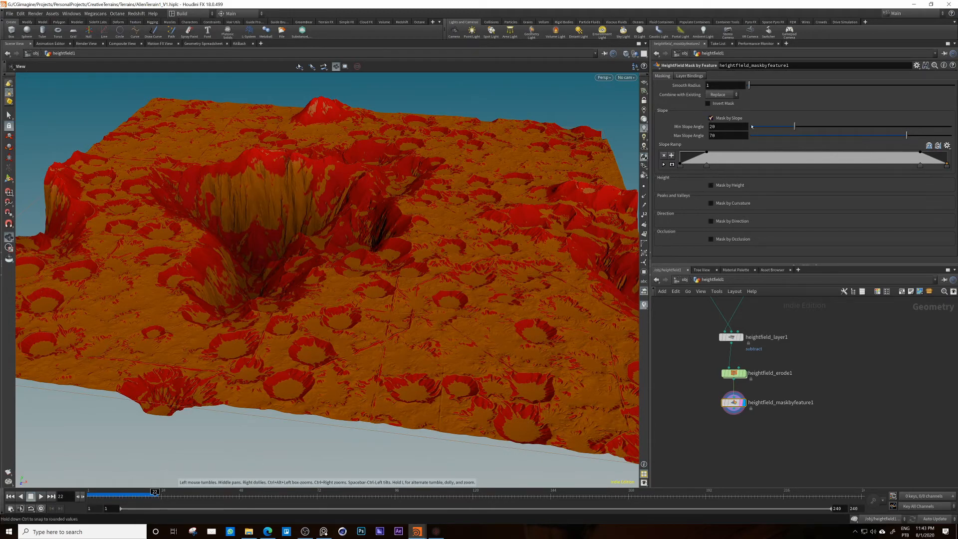
Step: Turn off the HeightField Erode node's visualization and set the feature mask's slope angles to a minimum of 40.7 and a maximum of 90
click(733, 373)
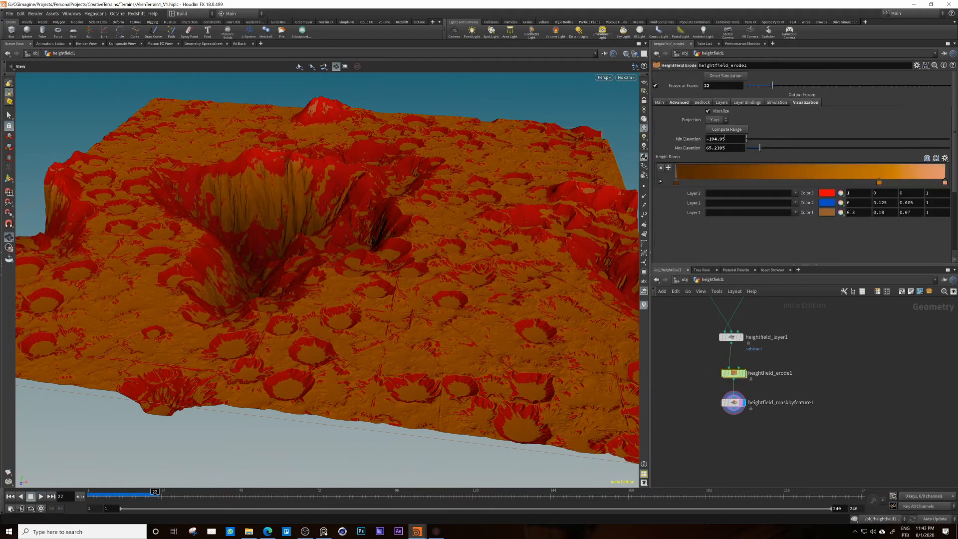
click(708, 111)
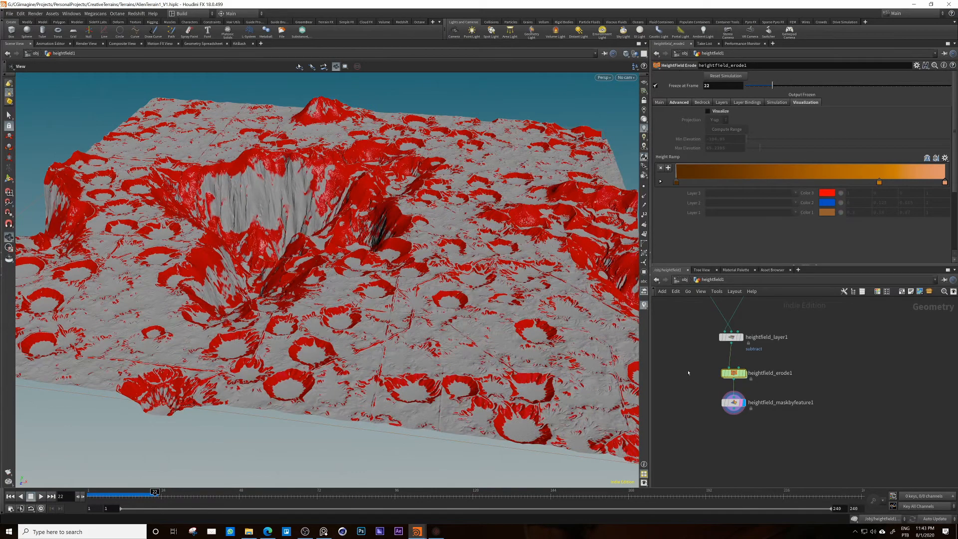
click(734, 404)
drag(794, 126, 784, 126)
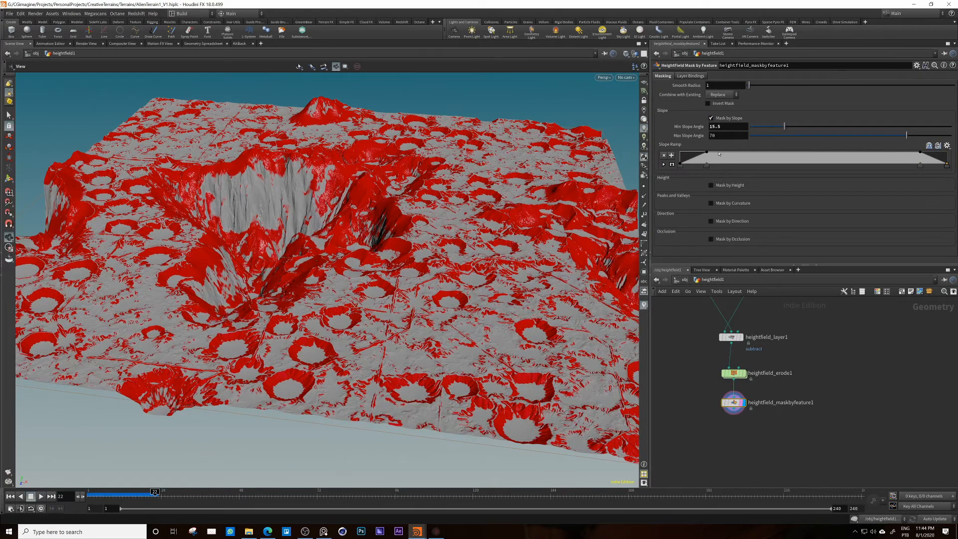
drag(909, 135, 951, 135)
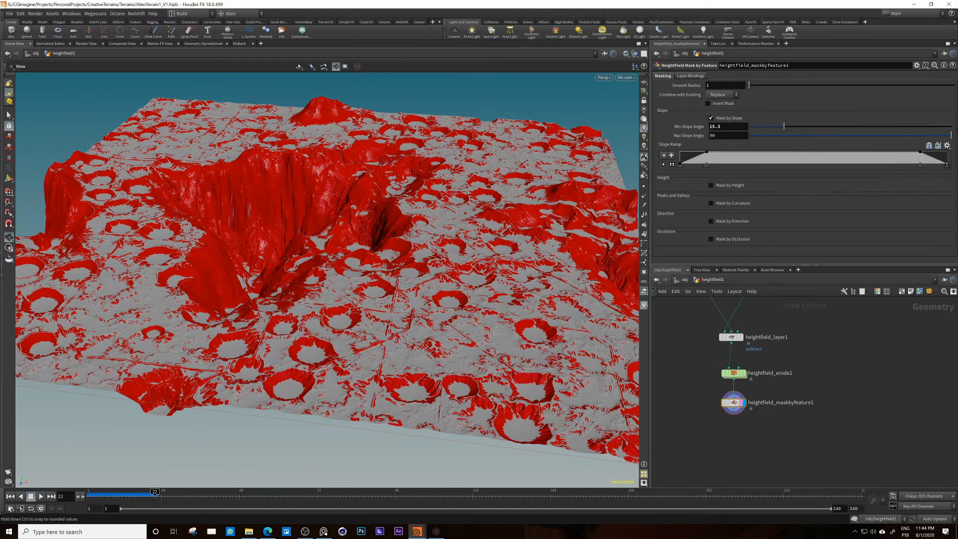
drag(784, 126, 842, 126)
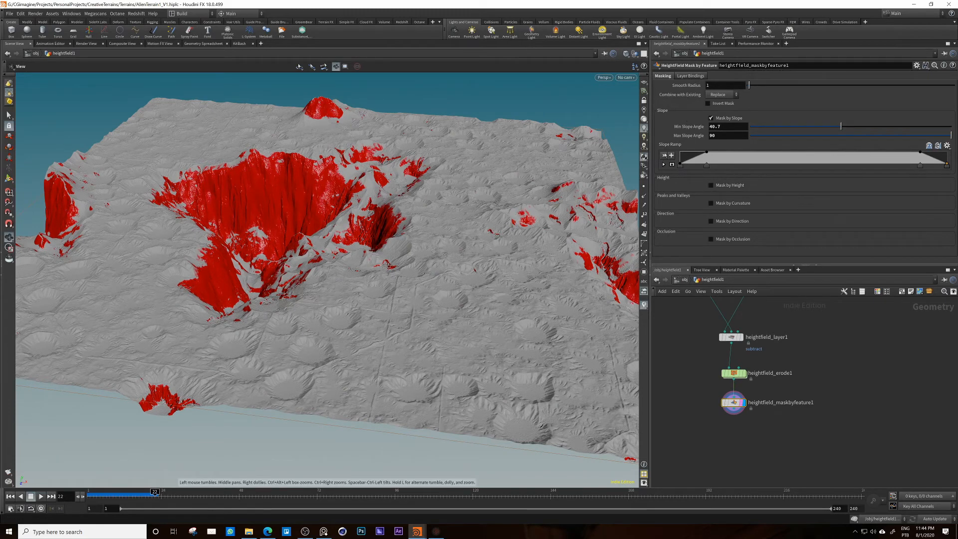
Step: Enable masking by height with its computed range, set the minimum height to -87, and move the height ramp's second point inward to soften the lower falloff
click(711, 186)
click(730, 194)
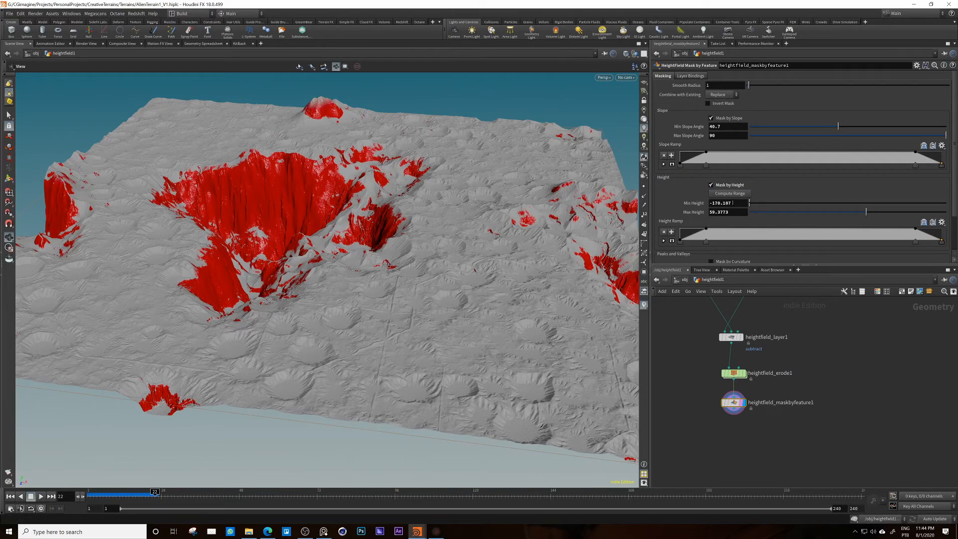
click(750, 204)
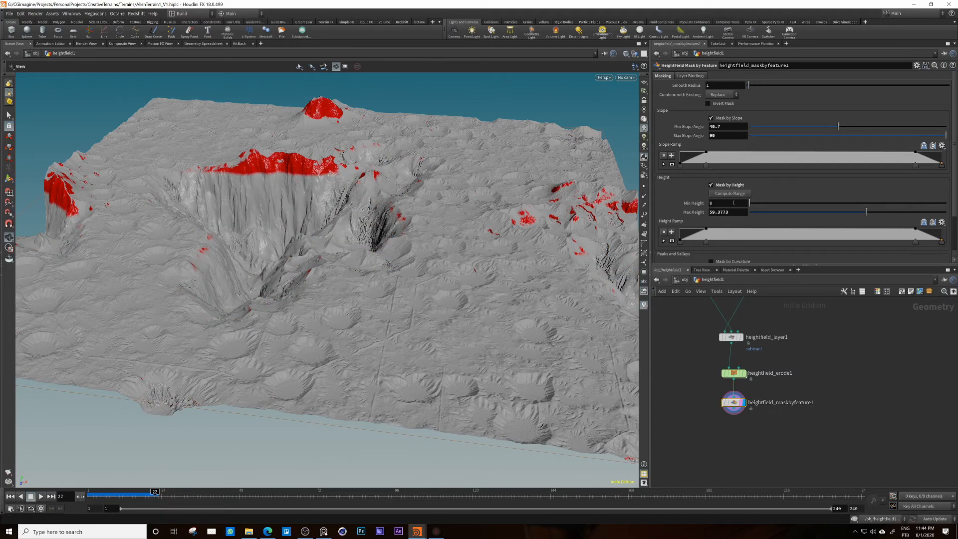
middle_drag(718, 203, 429, 202)
mouse_move(709, 244)
mouse_down()
mouse_move(774, 243)
mouse_move(766, 243)
mouse_up()
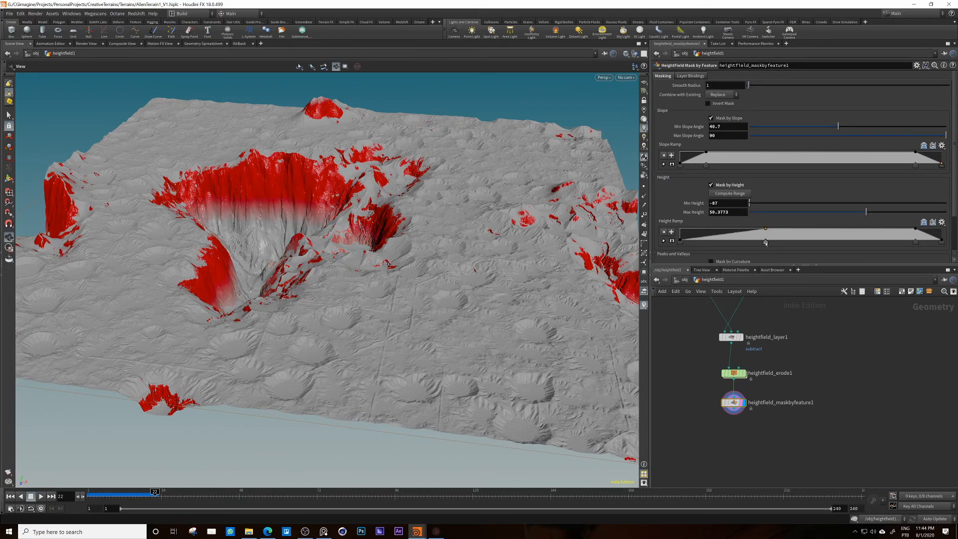
Step: Add a HeightField Terrace node after the HeightField Mask by Feature node, using its output as the mask, and display the result
middle_drag(854, 360, 855, 347)
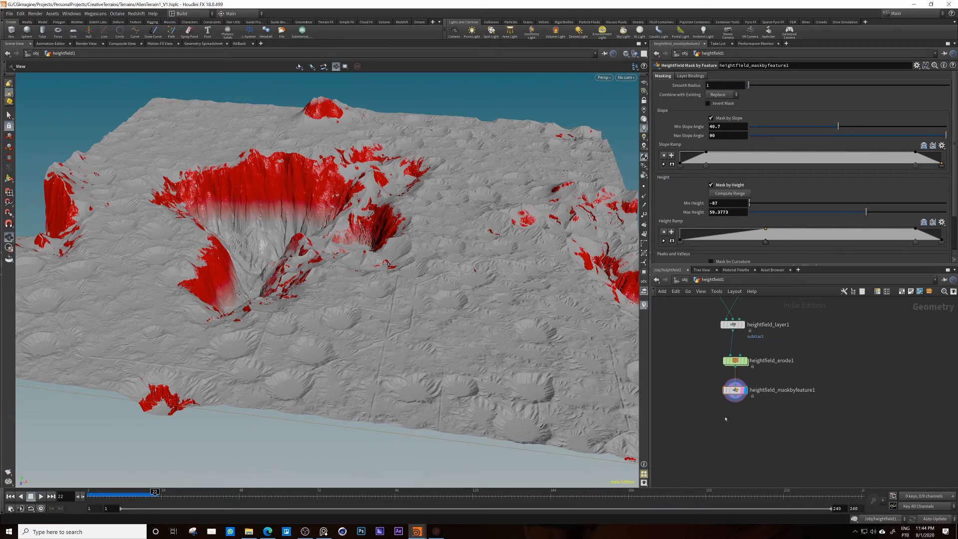
key(Tab)
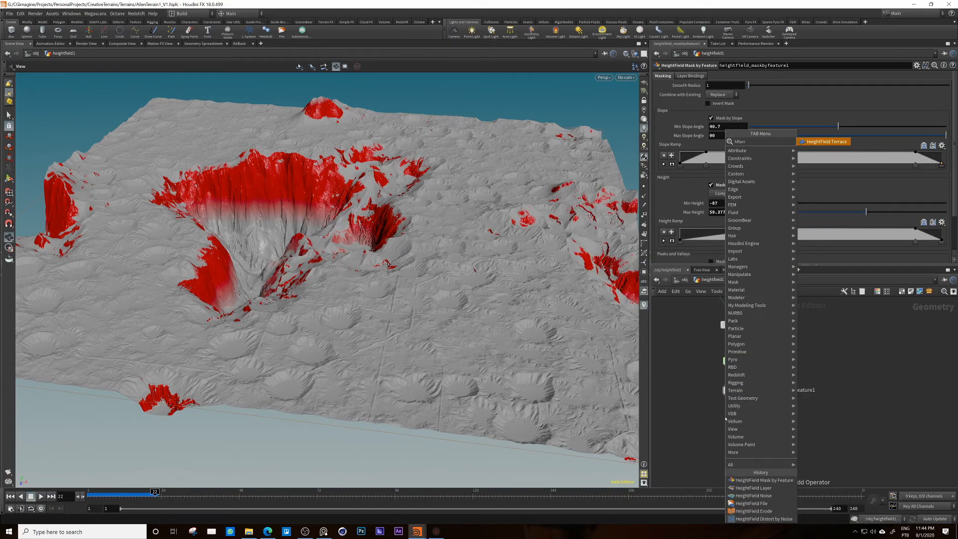
key(Return)
click(733, 417)
mouse_move(732, 419)
mouse_down()
mouse_move(739, 428)
mouse_move(734, 422)
mouse_move(744, 422)
mouse_up()
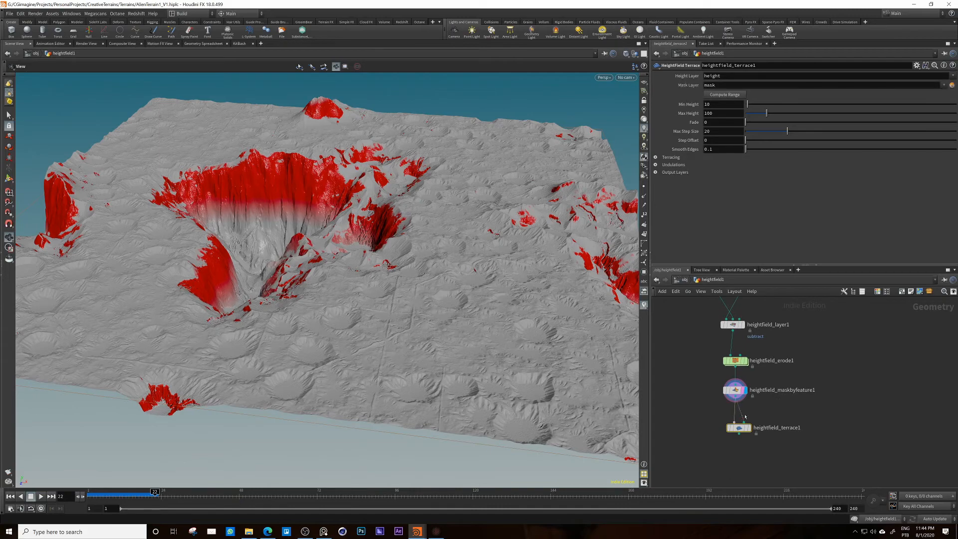
click(747, 429)
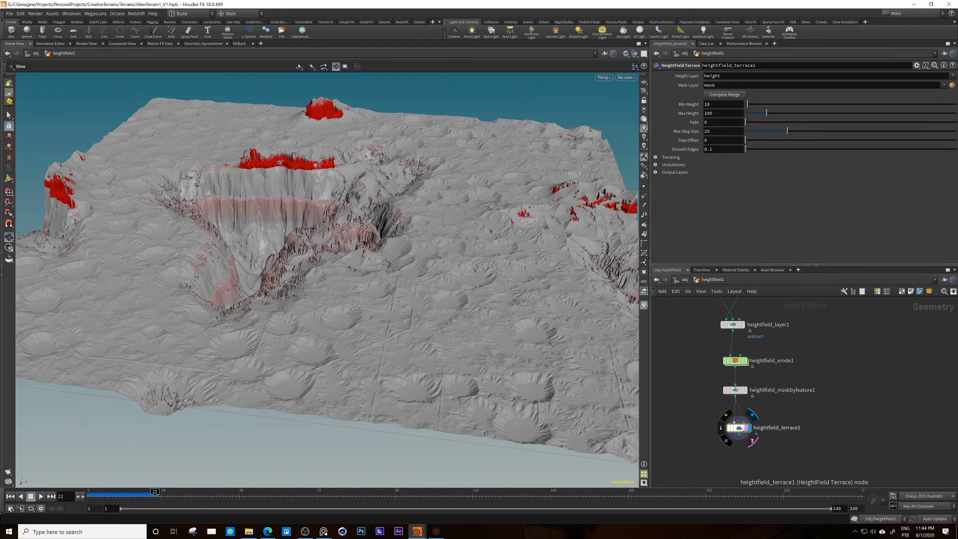
Step: Compute the HeightField Terrace node's minimum and maximum height from the terrain and inspect the terraced cliffs up close
drag(232, 197, 333, 156)
scroll(269, 203, up, 5)
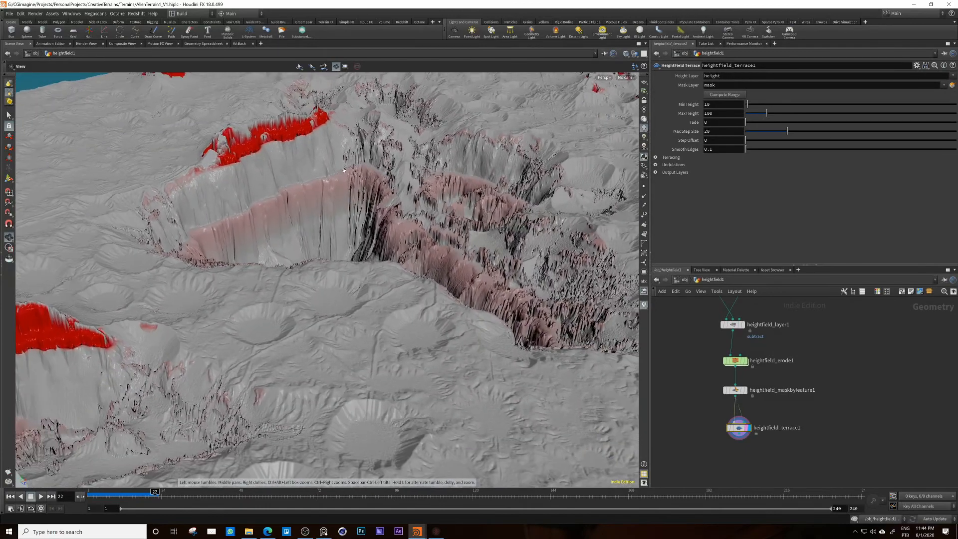
middle_drag(333, 155, 282, 165)
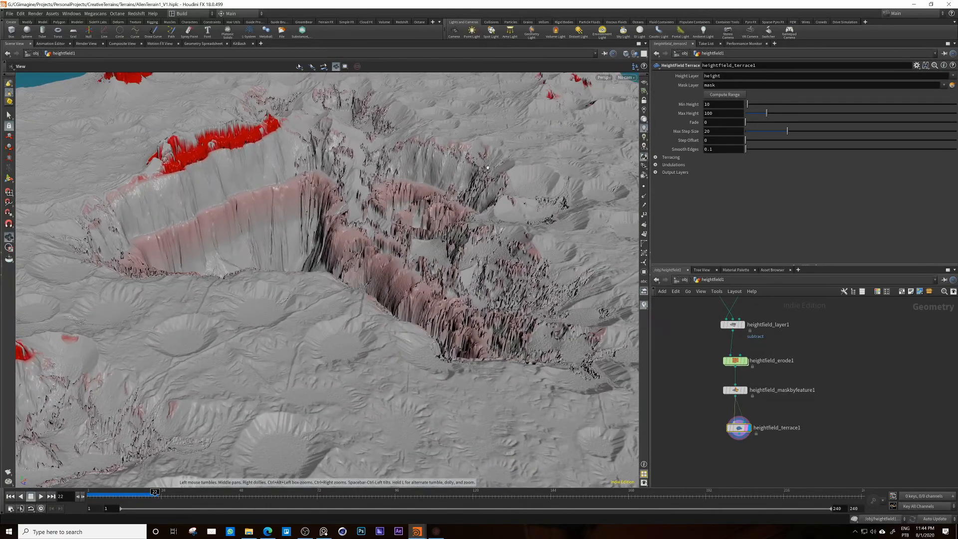
click(721, 96)
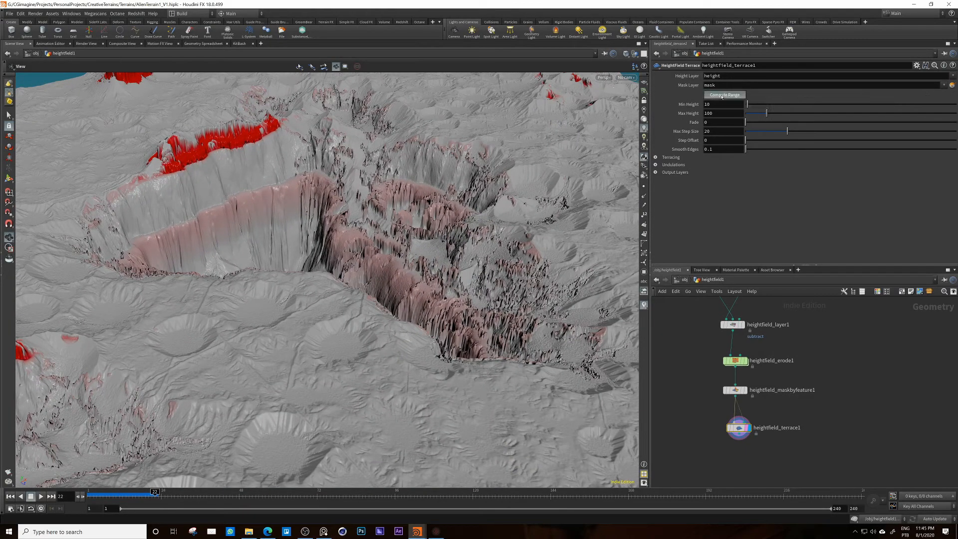
drag(279, 235, 240, 202)
drag(511, 196, 495, 189)
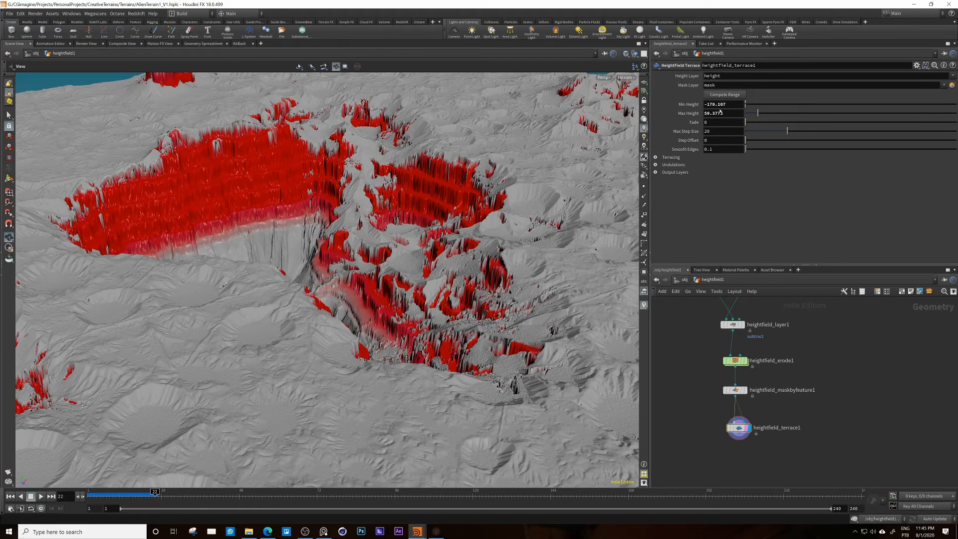
Step: Set the terrace fade to 0.078, the maximum step size to 16.5 and the smooth edges to 0.7
drag(746, 123, 781, 132)
mouse_move(349, 215)
mouse_down()
mouse_move(489, 233)
mouse_move(544, 222)
mouse_move(439, 269)
mouse_move(359, 234)
mouse_move(345, 210)
mouse_up()
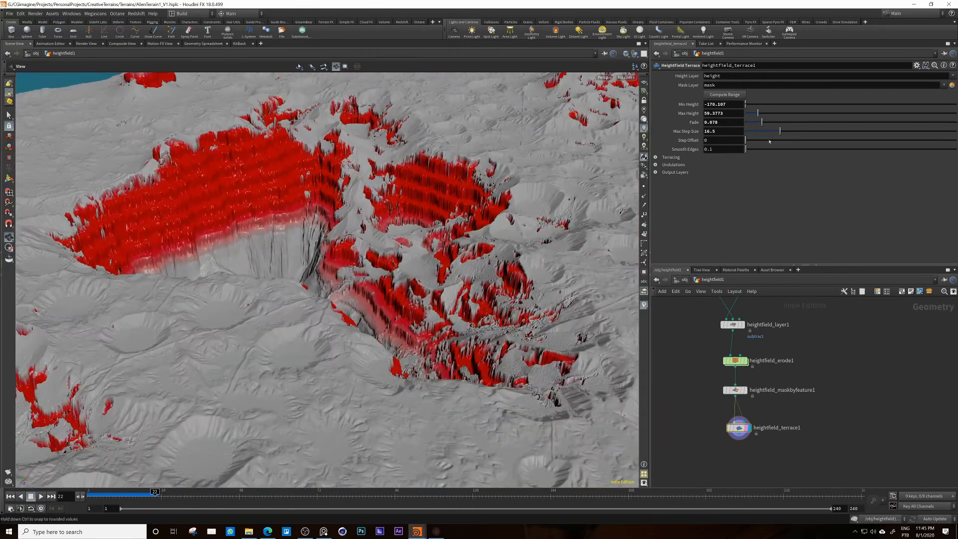
click(747, 148)
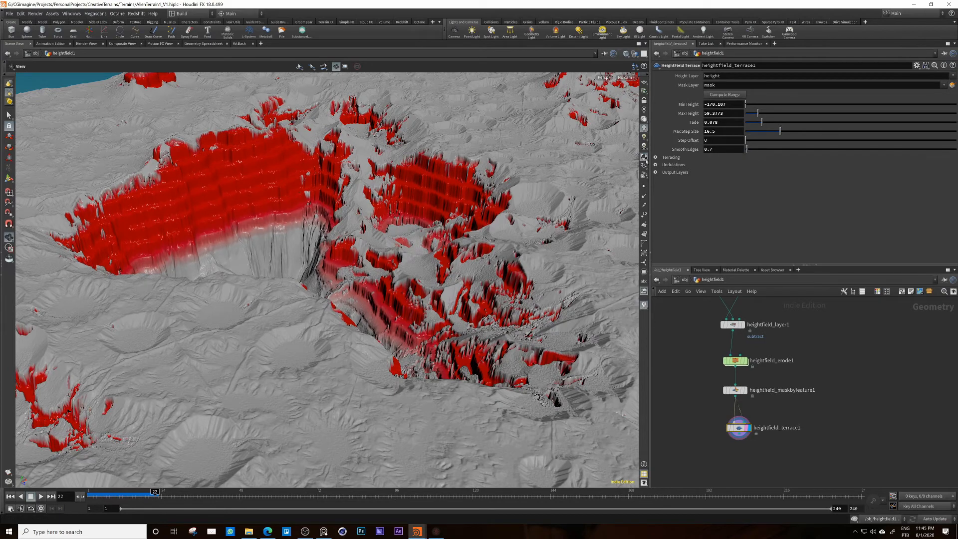
Step: Set the terrace undulations' amplitude to 5 and check the cliffs from several angles
click(656, 158)
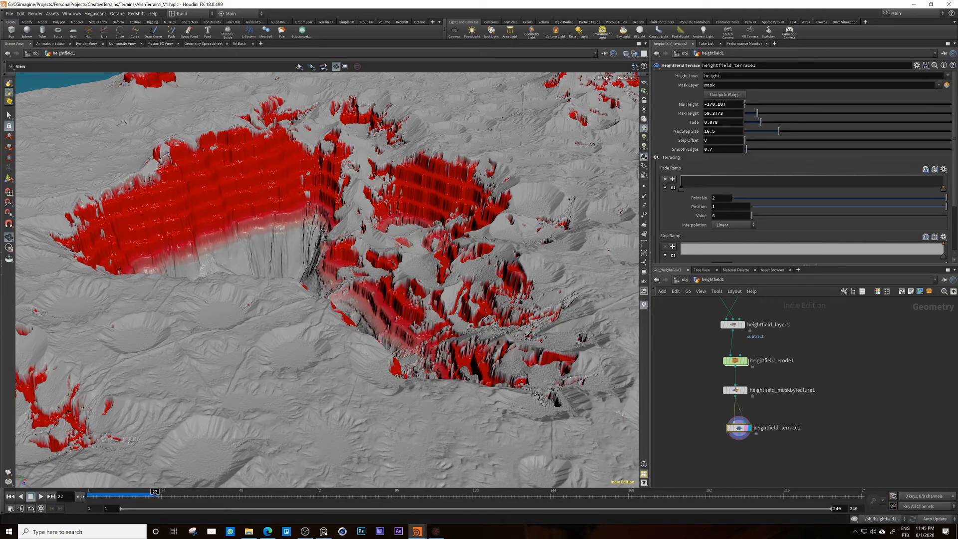
click(655, 157)
click(656, 165)
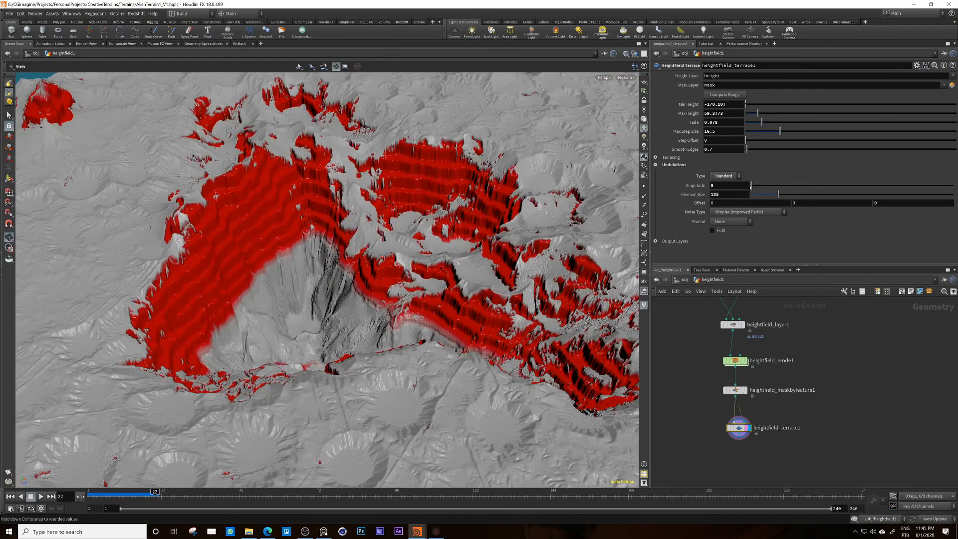
drag(424, 244, 329, 234)
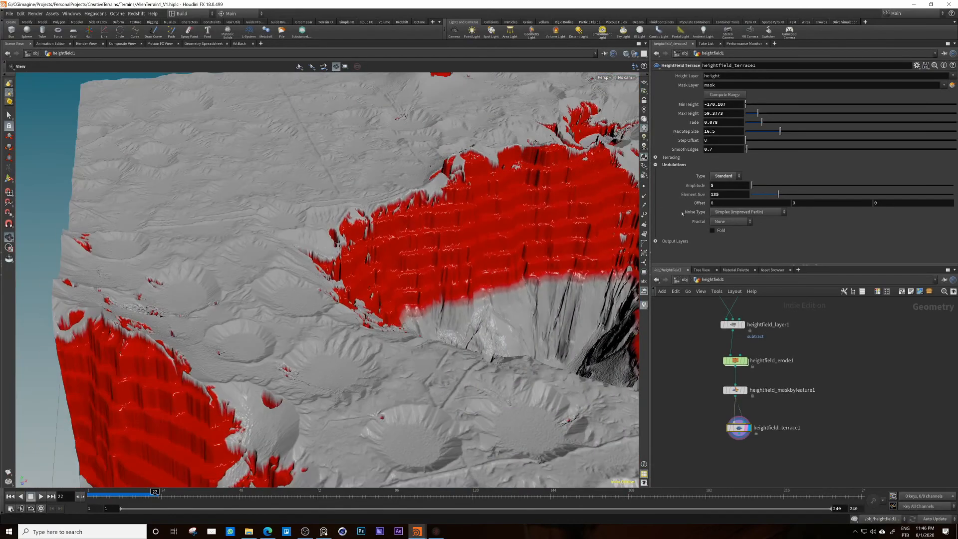
drag(429, 224, 349, 191)
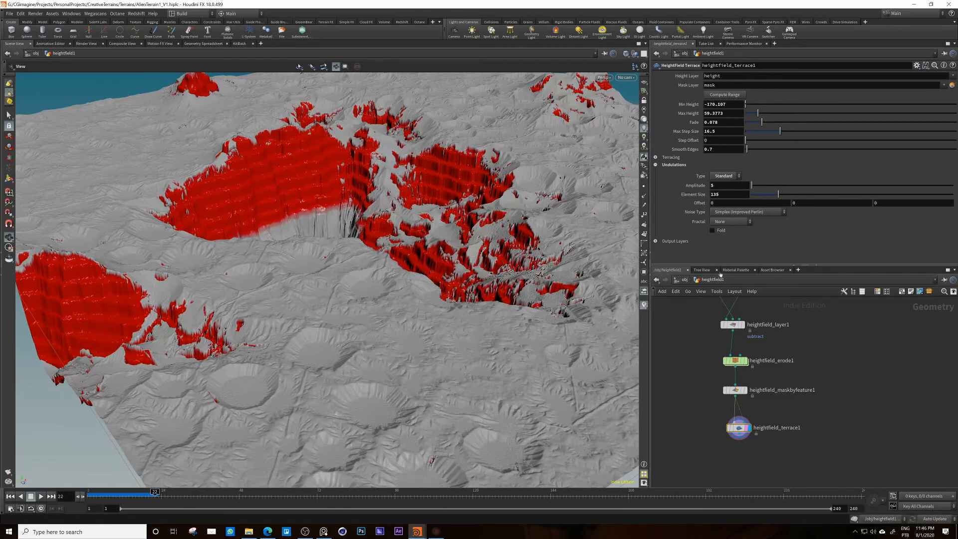
Step: Move the HeightField Terrace node closer below the feature mask, add a HeightField Slump node after it, and display the slump
middle_drag(773, 399, 777, 348)
drag(747, 378, 743, 369)
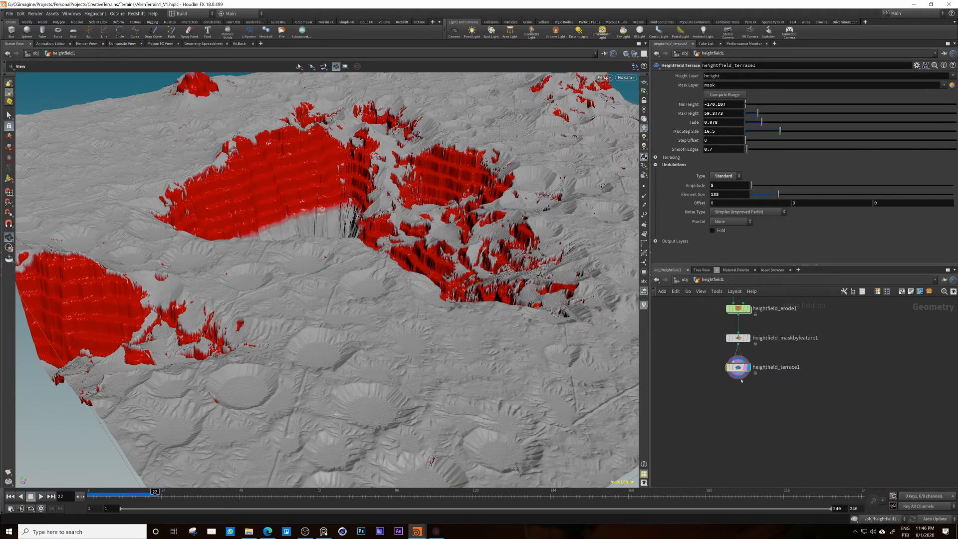
click(741, 376)
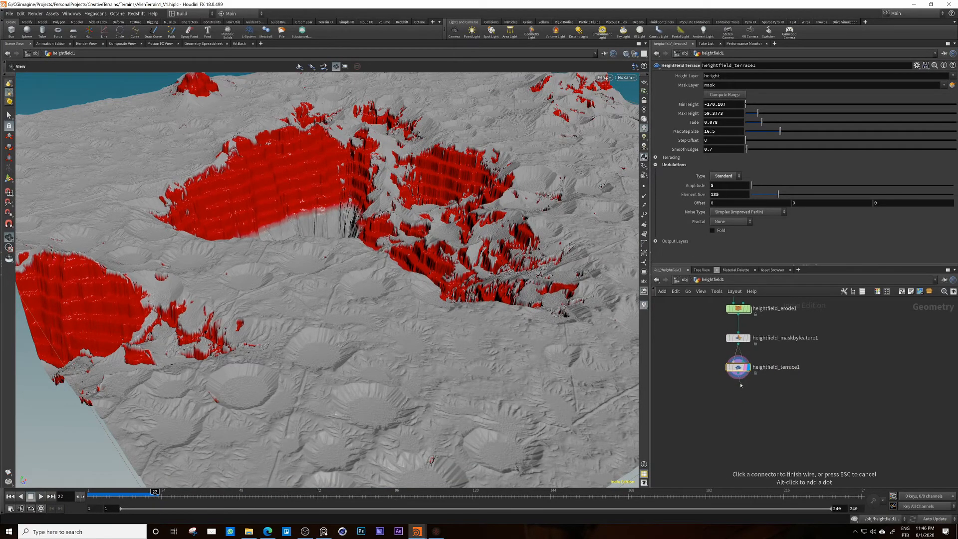
key(Tab)
text(slump)
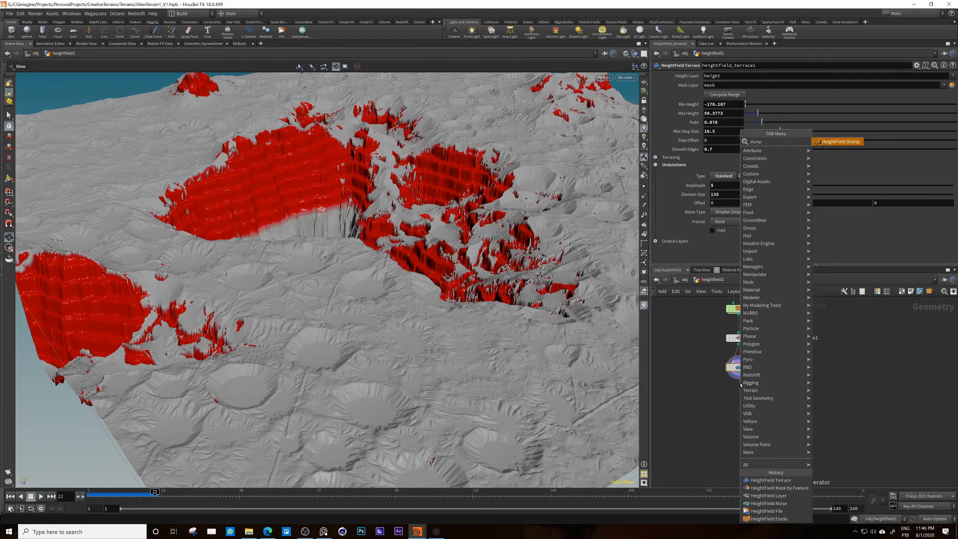
key(Return)
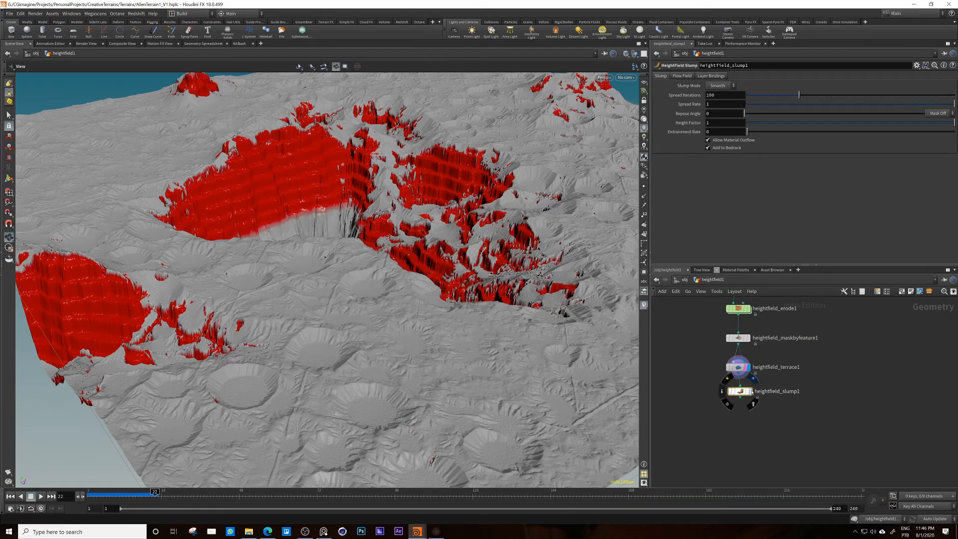
drag(737, 393, 735, 398)
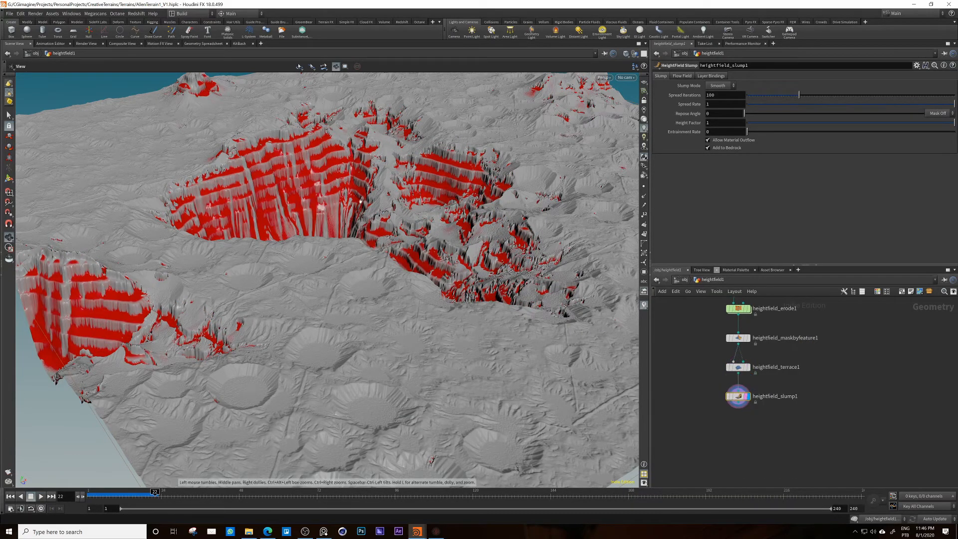
Step: Inspect the slumped cliffs, then set the slump's spread iterations to 54 and its spread rate to 0.655
drag(325, 175, 463, 117)
scroll(334, 220, up, 4)
scroll(304, 200, down, 4)
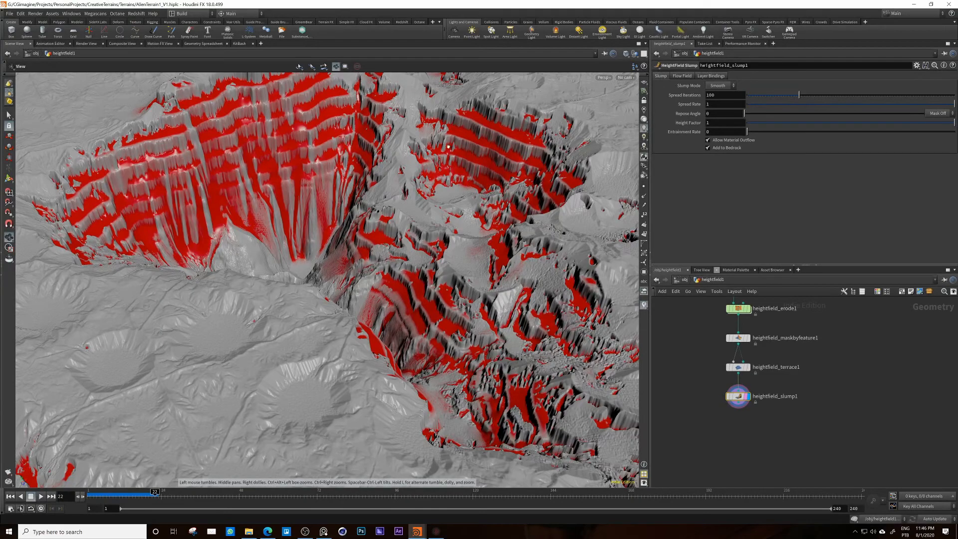
drag(516, 202, 315, 439)
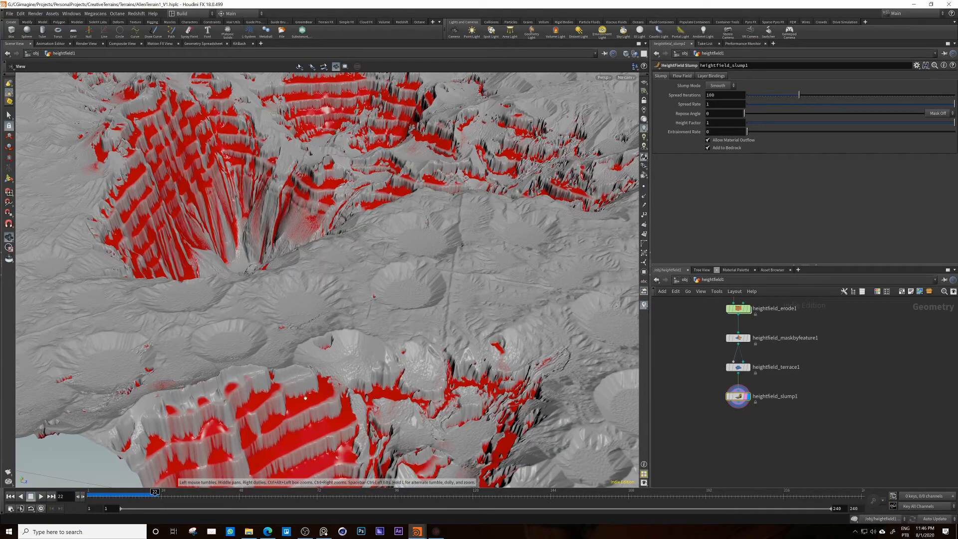
drag(305, 398, 436, 261)
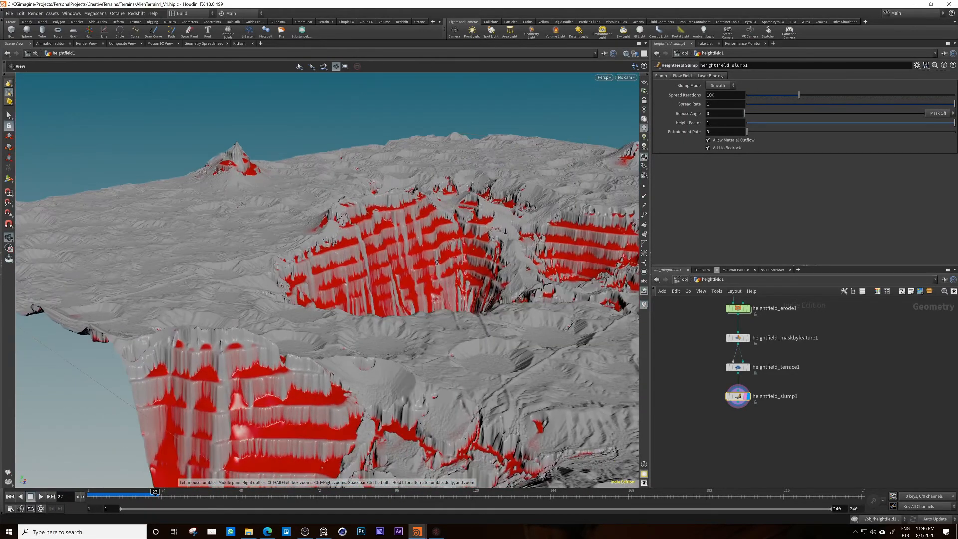
middle_drag(436, 261, 294, 306)
right_drag(295, 307, 305, 359)
drag(799, 95, 775, 95)
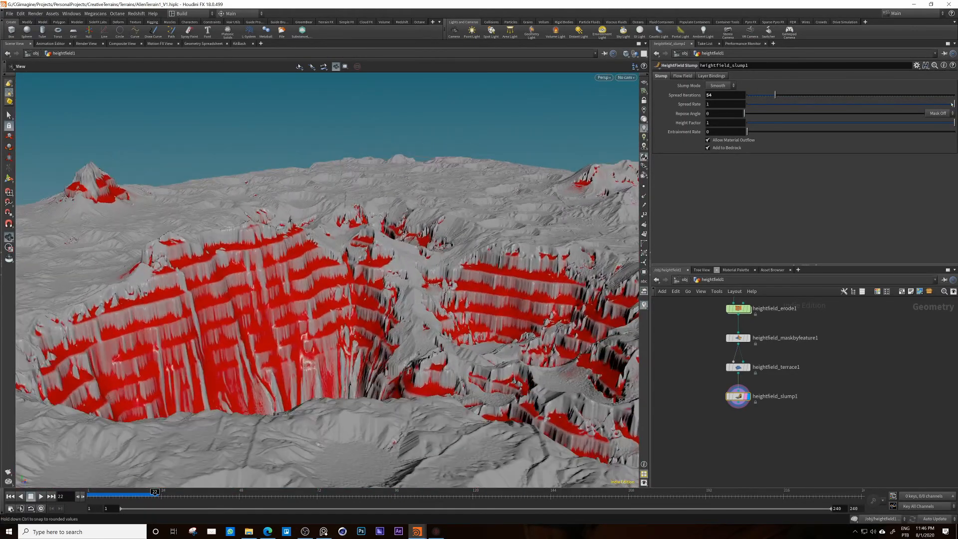
drag(908, 105, 892, 105)
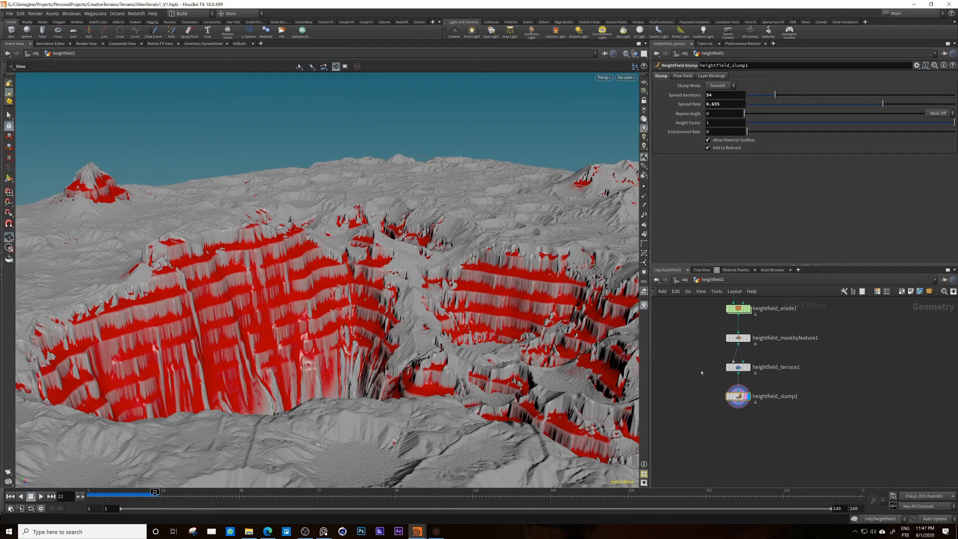
Step: Add a HeightField Mask Clear node after the HeightField Slump node, align it below, and display the terrain without its mask
middle_drag(433, 367, 424, 225)
drag(424, 225, 351, 218)
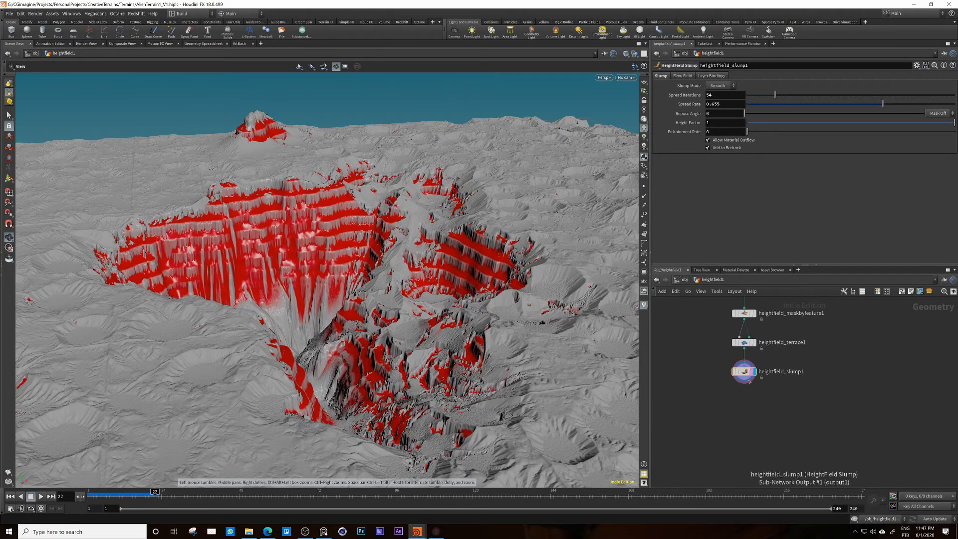
key(Tab)
text(h)
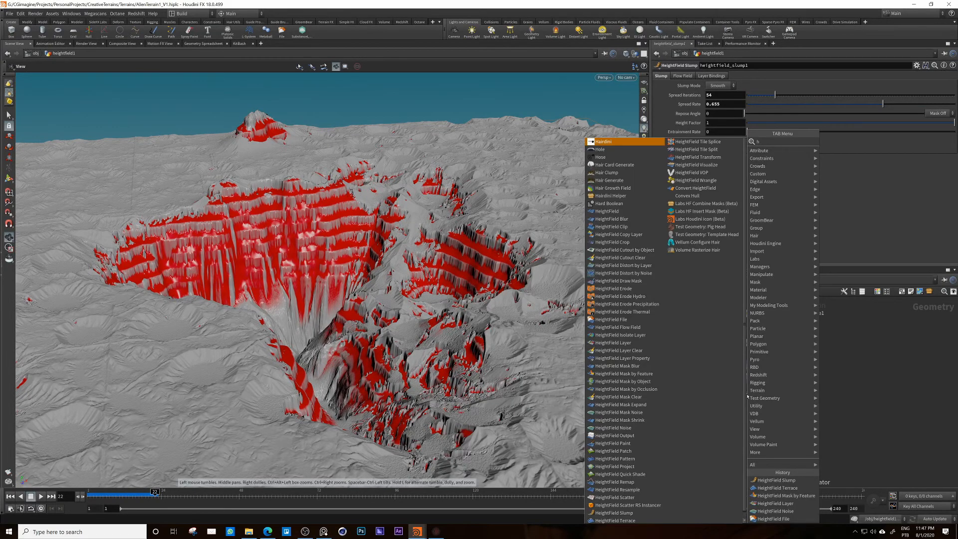
text(fmcl)
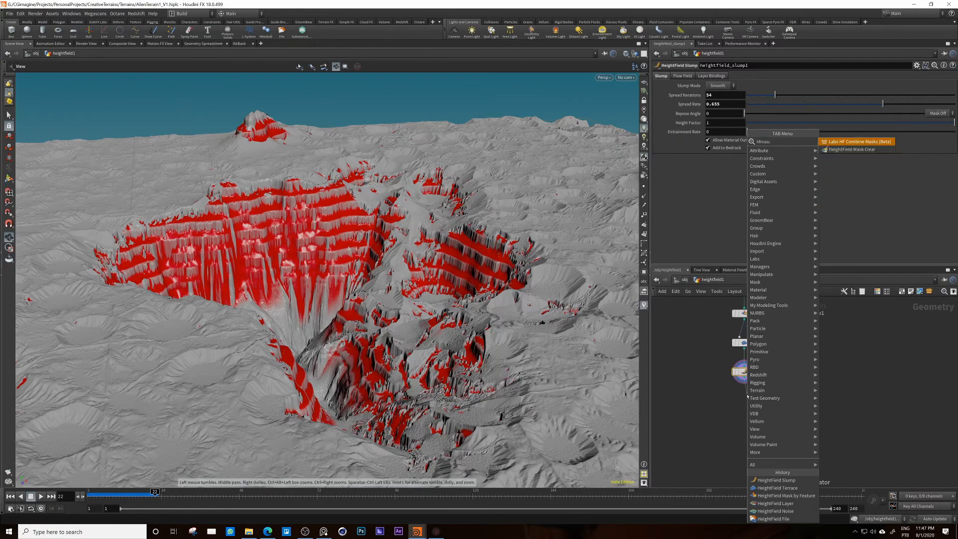
key(Return)
click(748, 397)
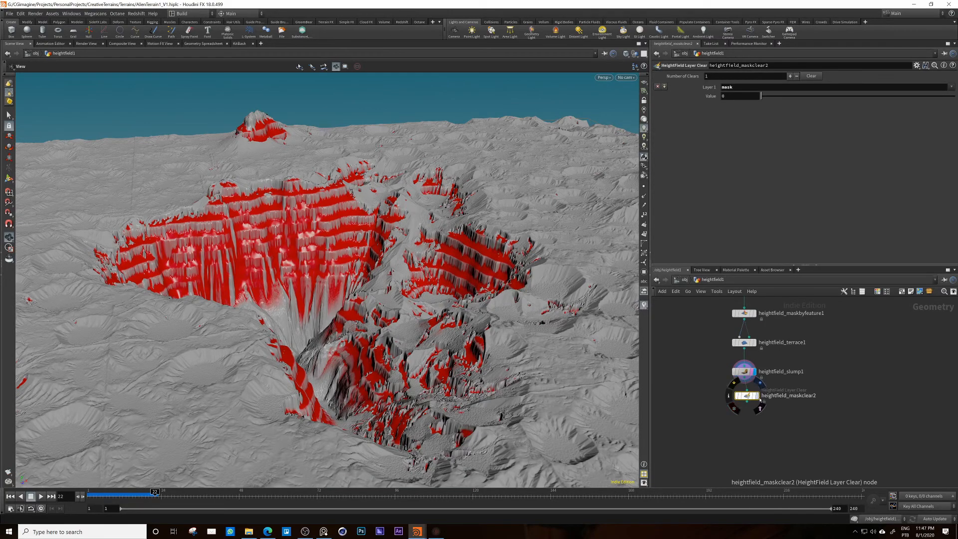
click(753, 396)
drag(749, 398, 746, 401)
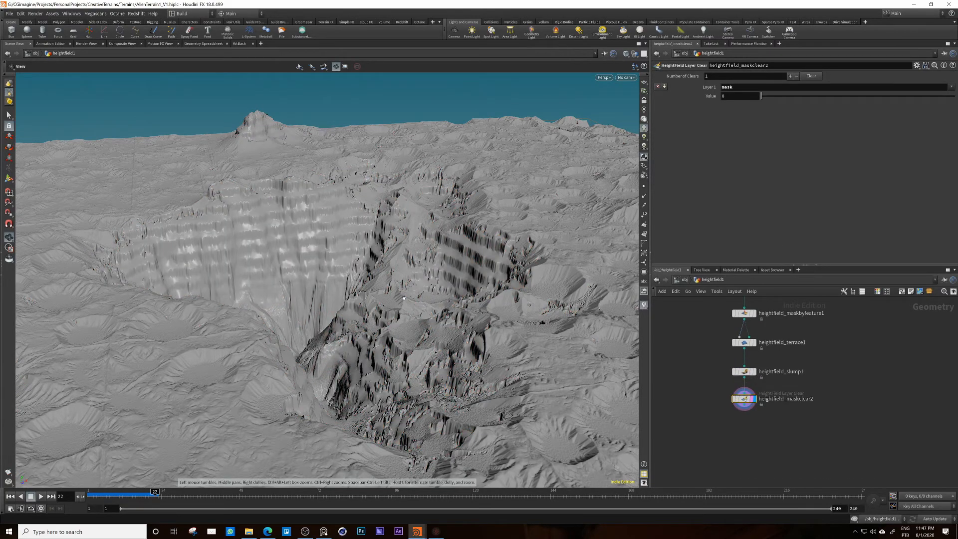
Step: Add a HeightField Erode node after the HeightField Mask Clear node, display it, and return the timeline to the first frame
drag(329, 254, 447, 318)
middle_drag(447, 318, 389, 297)
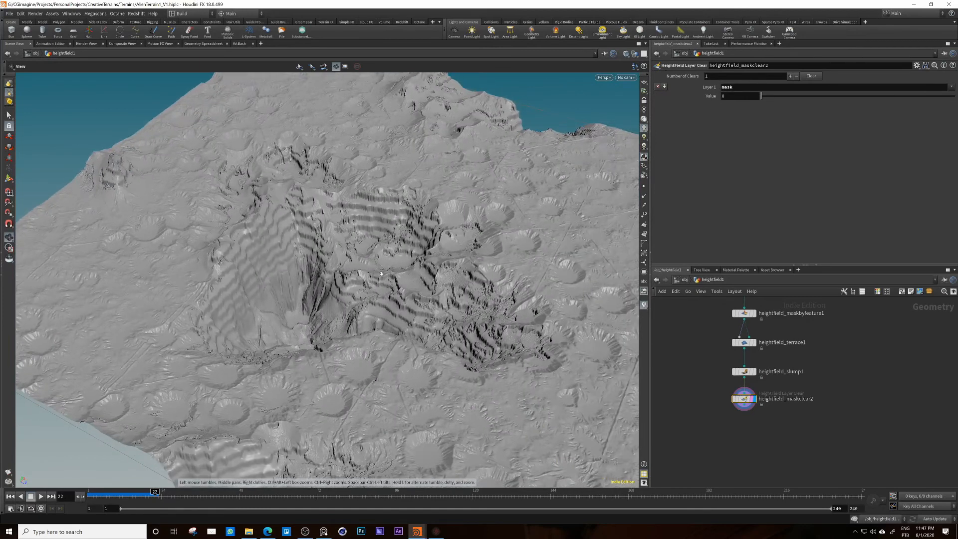
drag(389, 297, 429, 272)
middle_drag(429, 272, 392, 235)
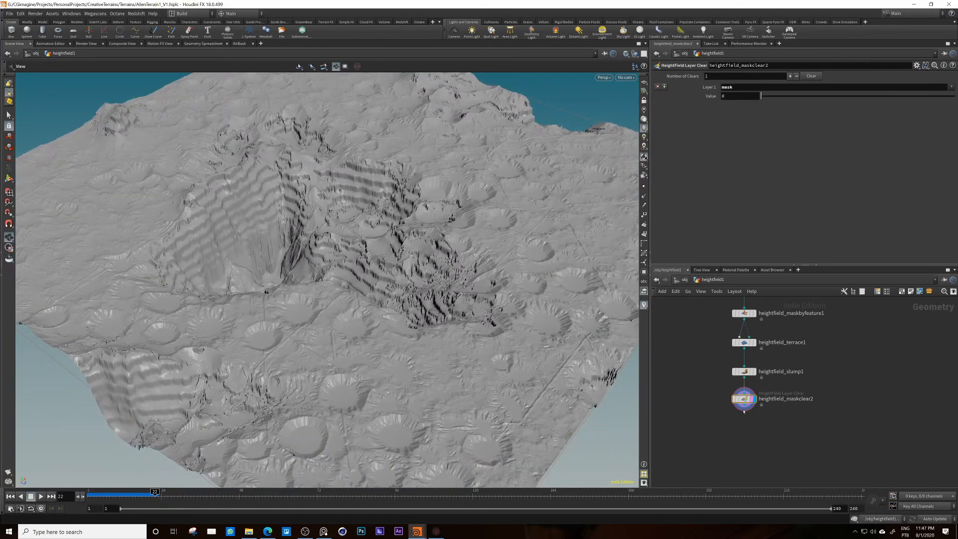
key(Tab)
text(hferod)
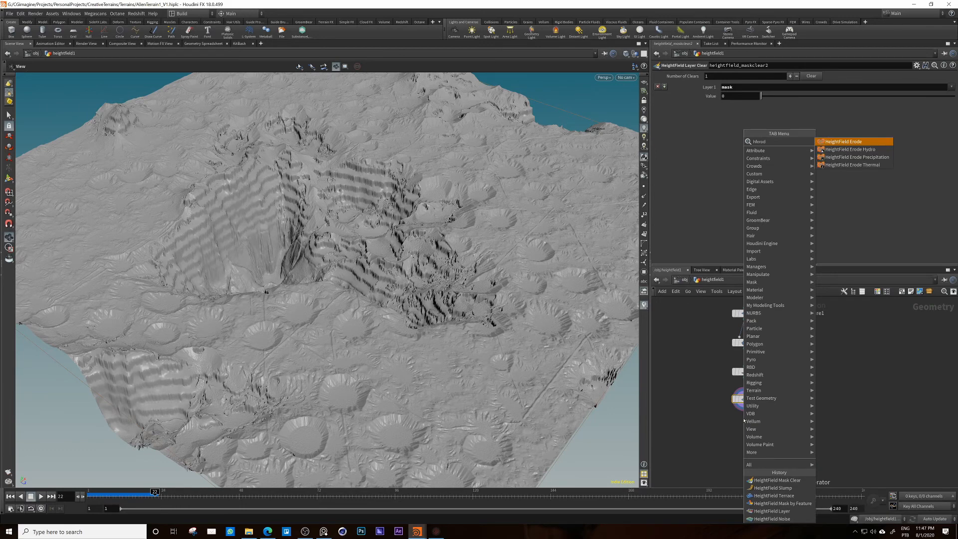
key(Return)
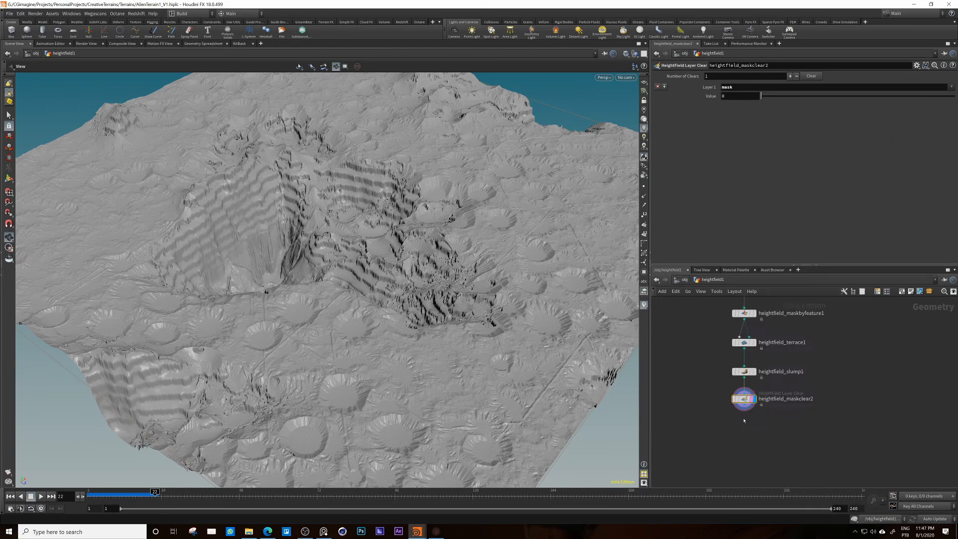
click(743, 422)
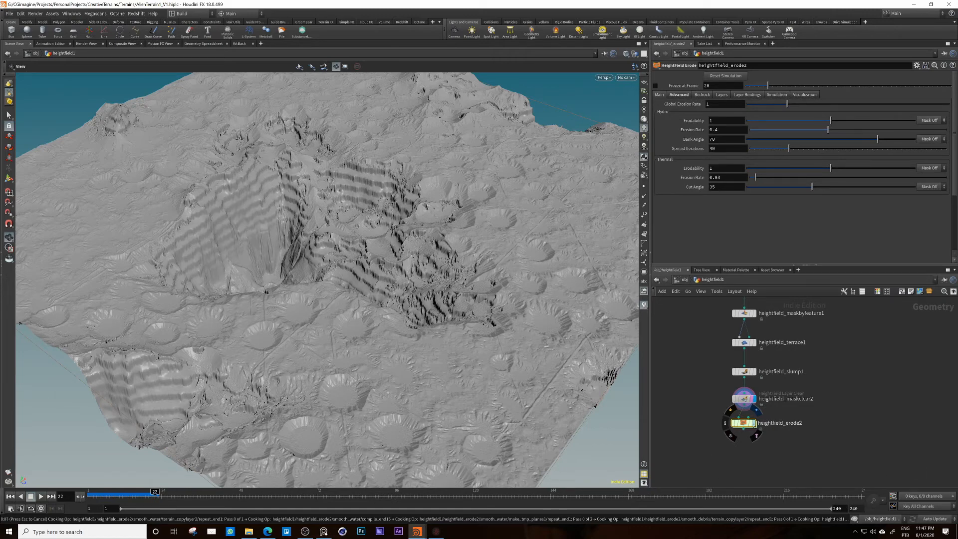
key(Escape)
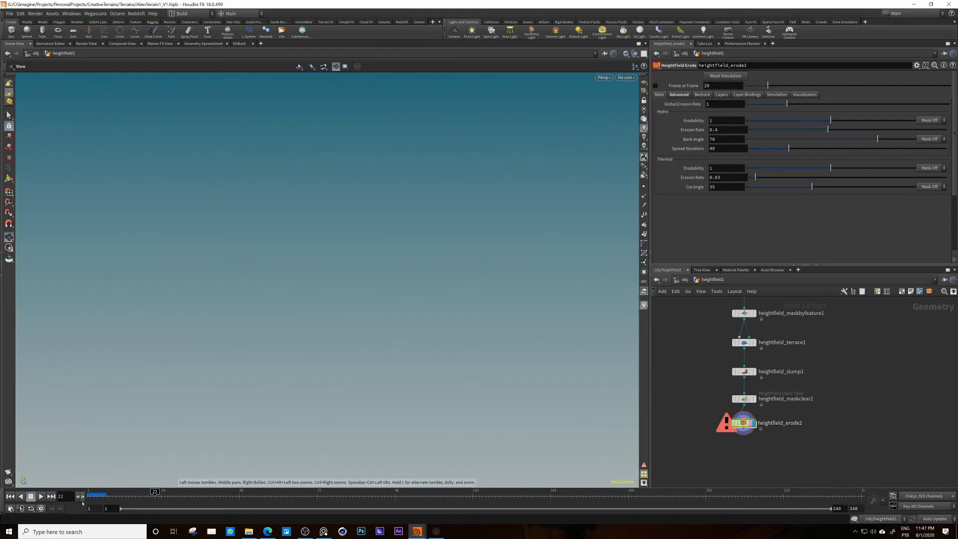
click(11, 496)
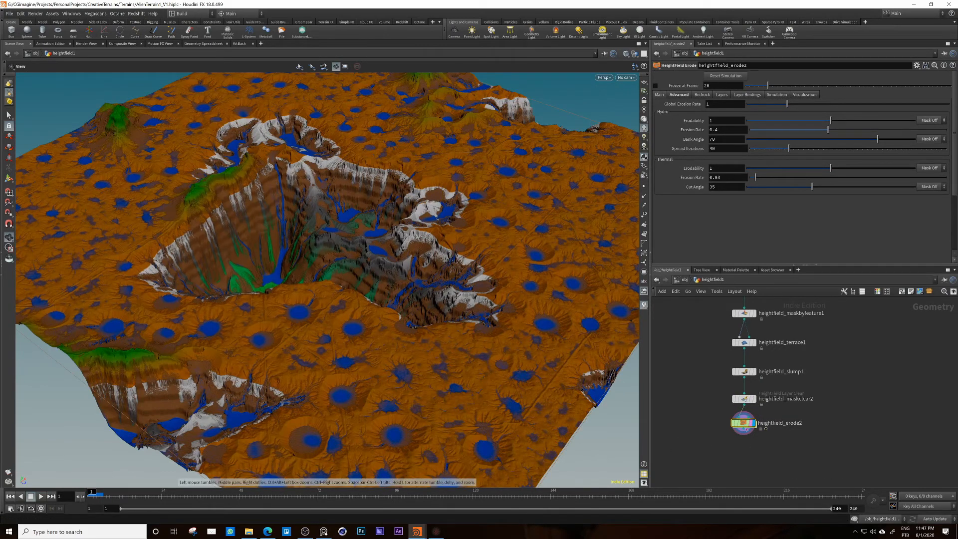
Step: Compute the elevation range for the new erosion's visualization and play the simulation, settling on frame 6
click(804, 95)
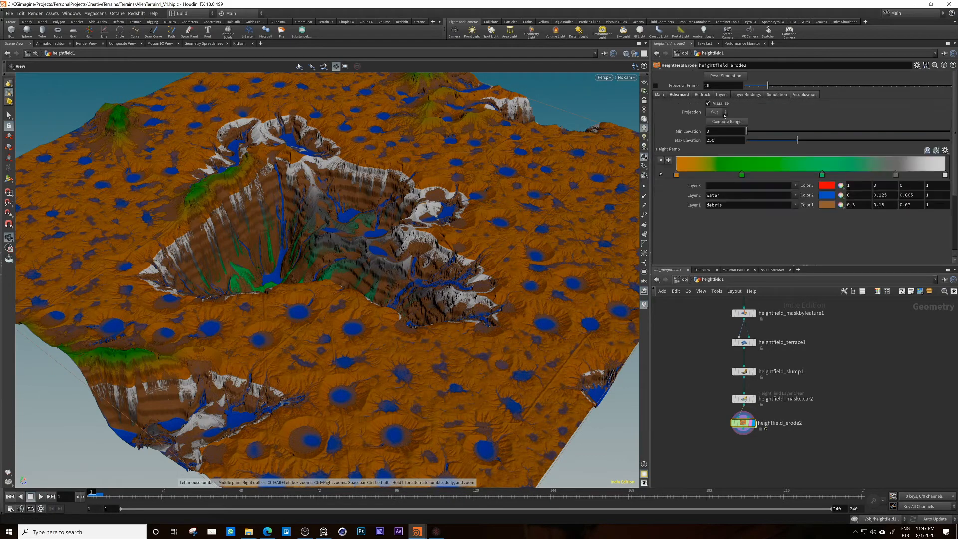
click(720, 123)
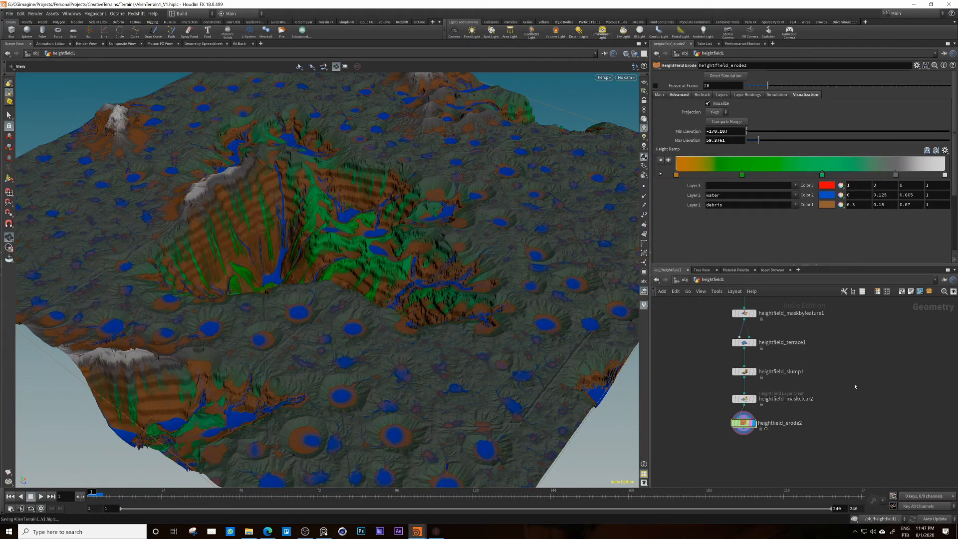
drag(744, 423, 743, 428)
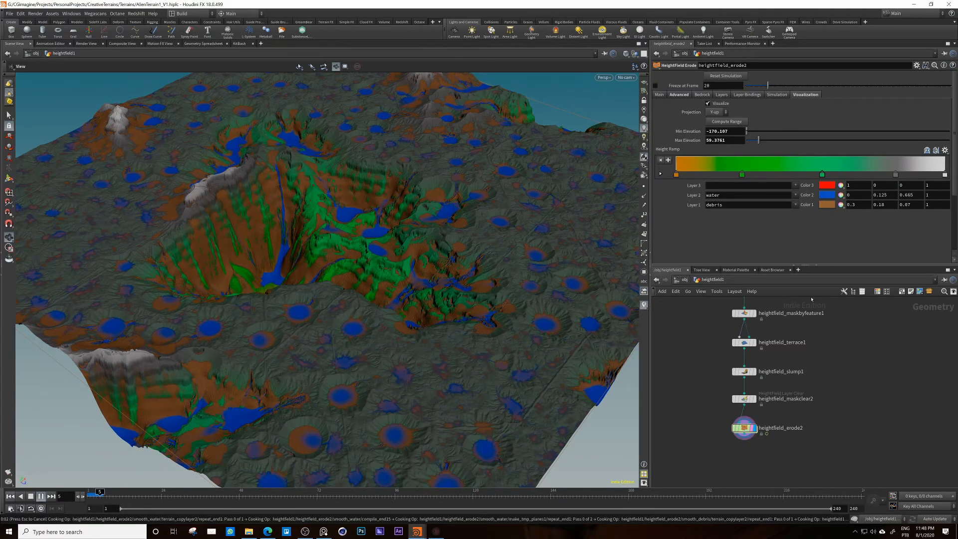
key(Escape)
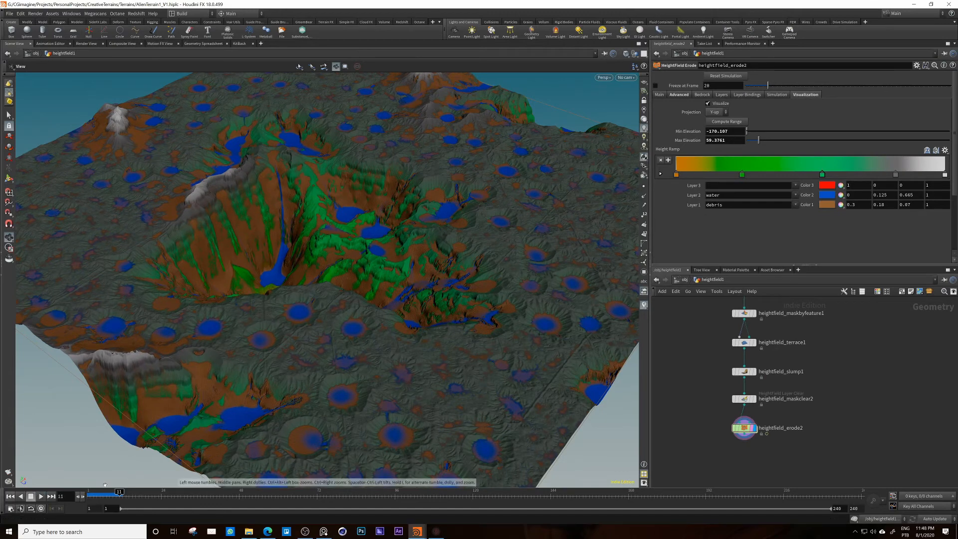
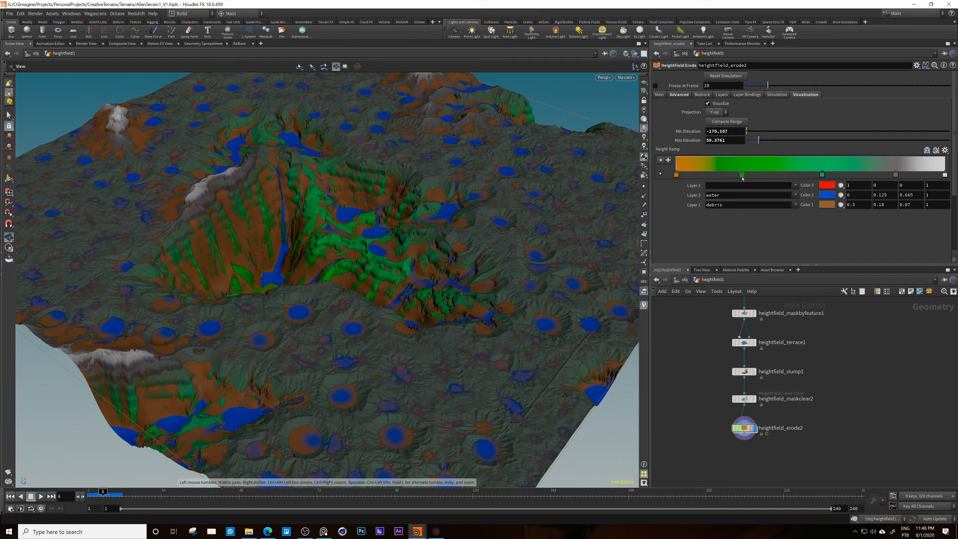
Step: Remove the water and debris layers from the erosion visualization and recolour the height ramp from dark brown to bright orange
ctrl+click(742, 175)
double_click(714, 205)
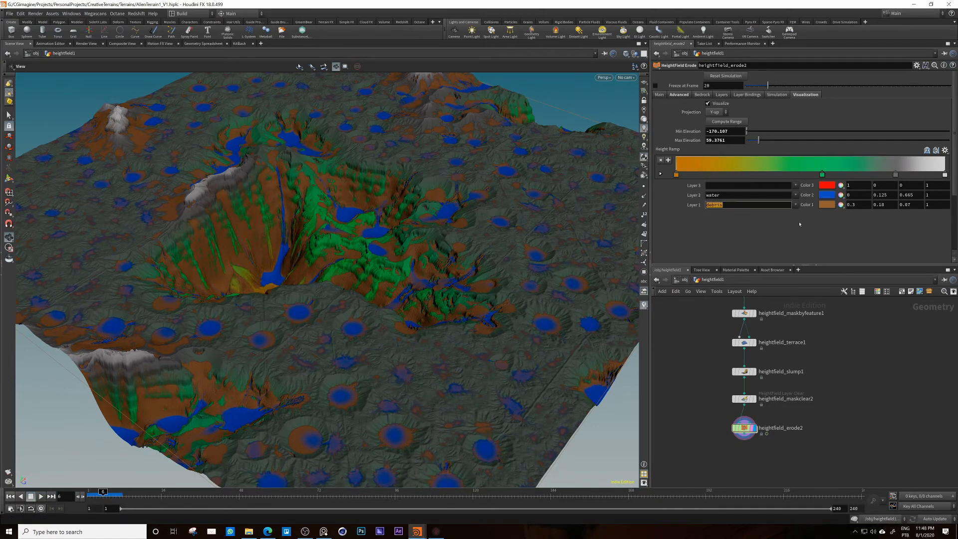
key(Return)
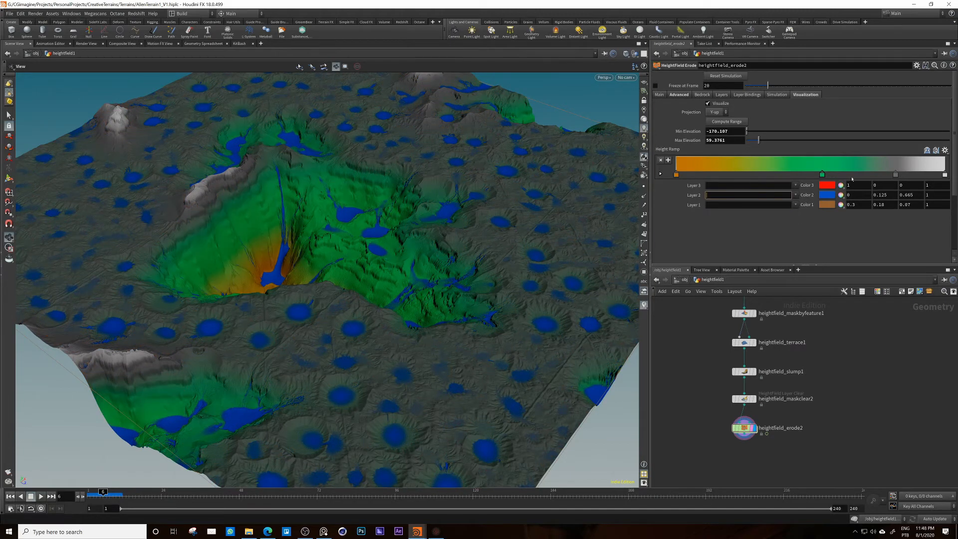
ctrl+click(822, 174)
ctrl+click(896, 174)
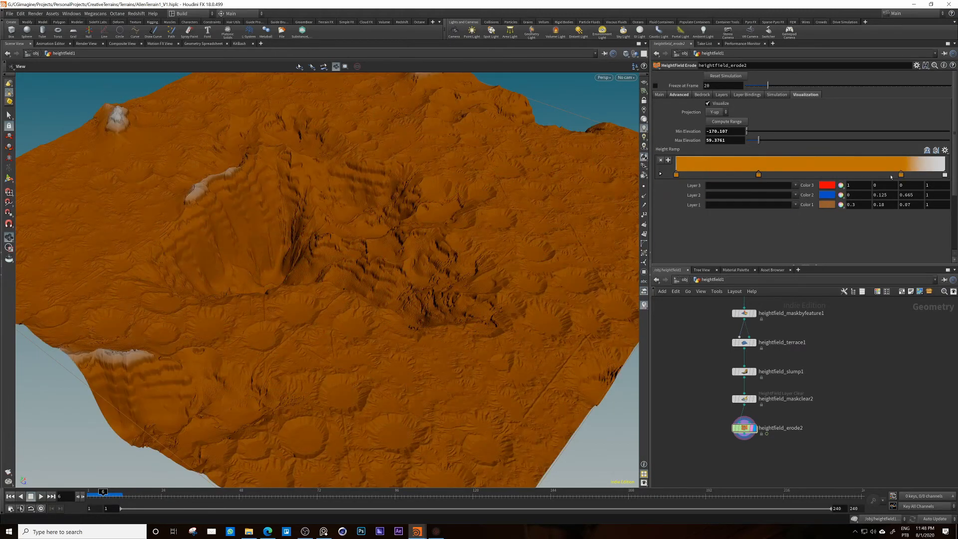
click(944, 174)
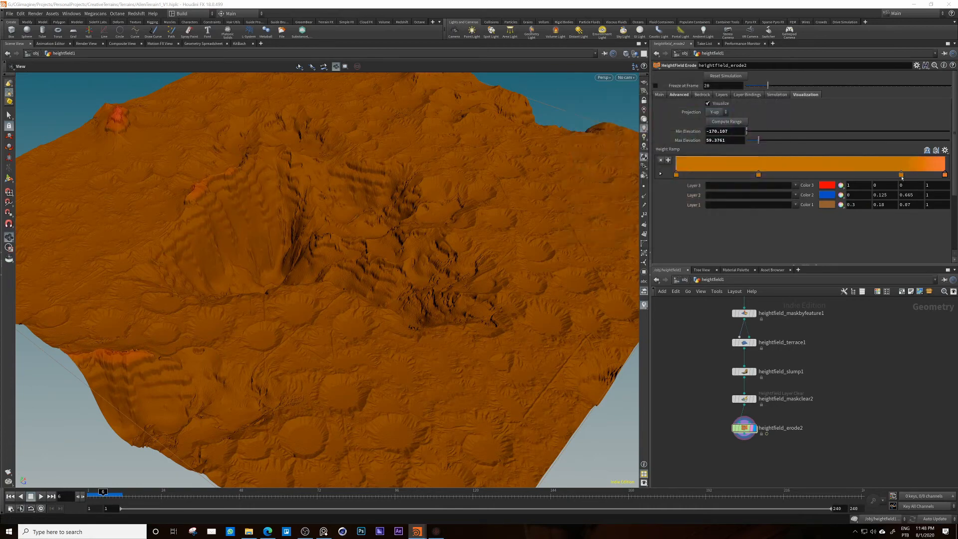
drag(768, 202, 686, 203)
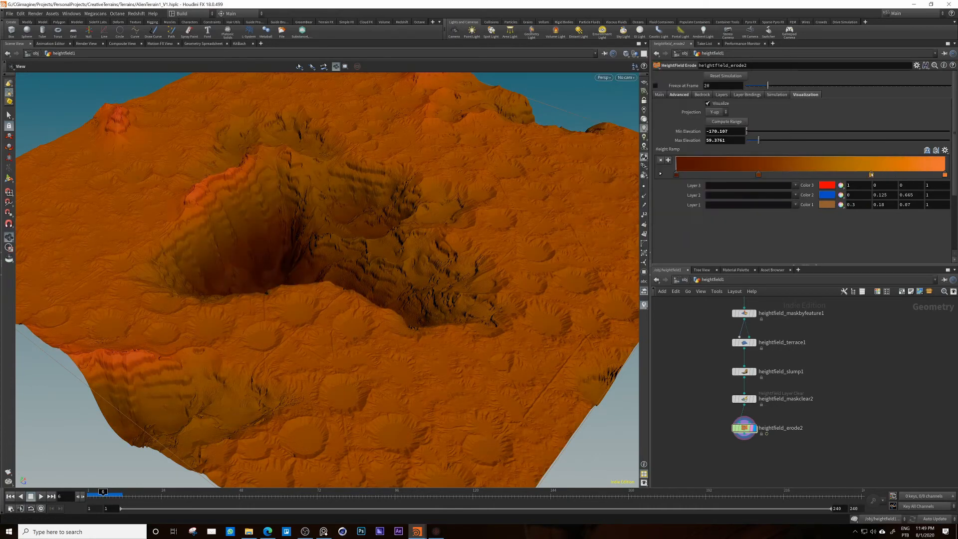
Step: Check the eroded cliffs from several angles and freeze the second erosion's output at frame 6
drag(349, 235, 307, 175)
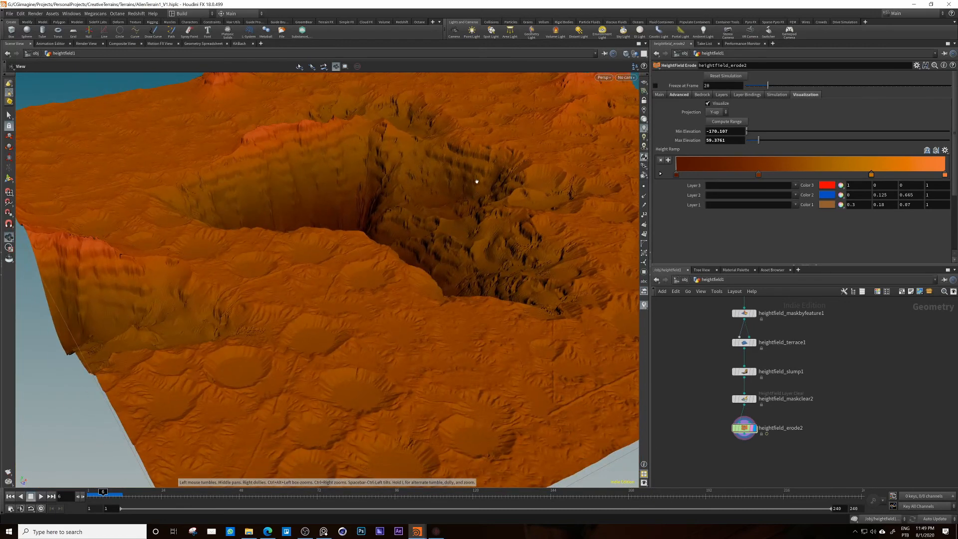
drag(545, 243, 430, 246)
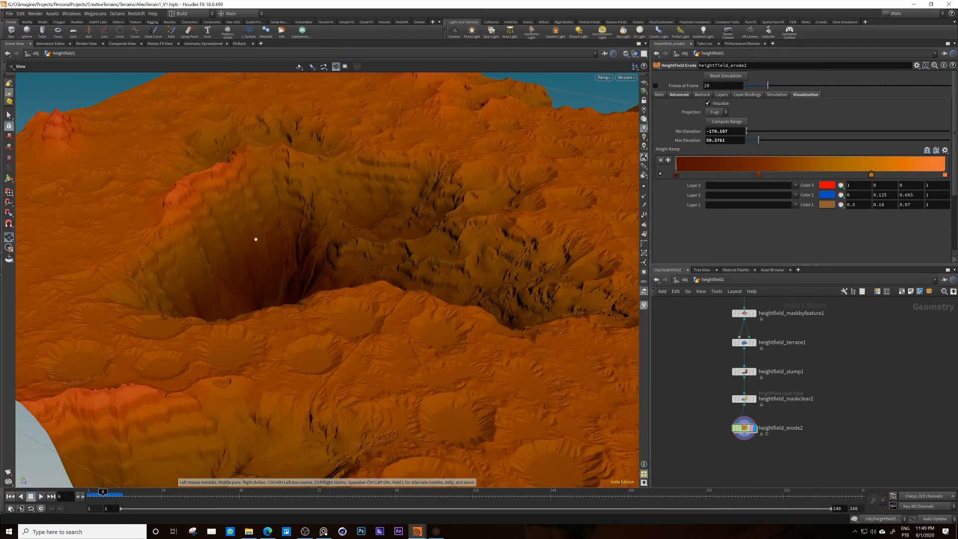
drag(255, 240, 577, 306)
scroll(847, 431, down, 2)
scroll(818, 414, up, 3)
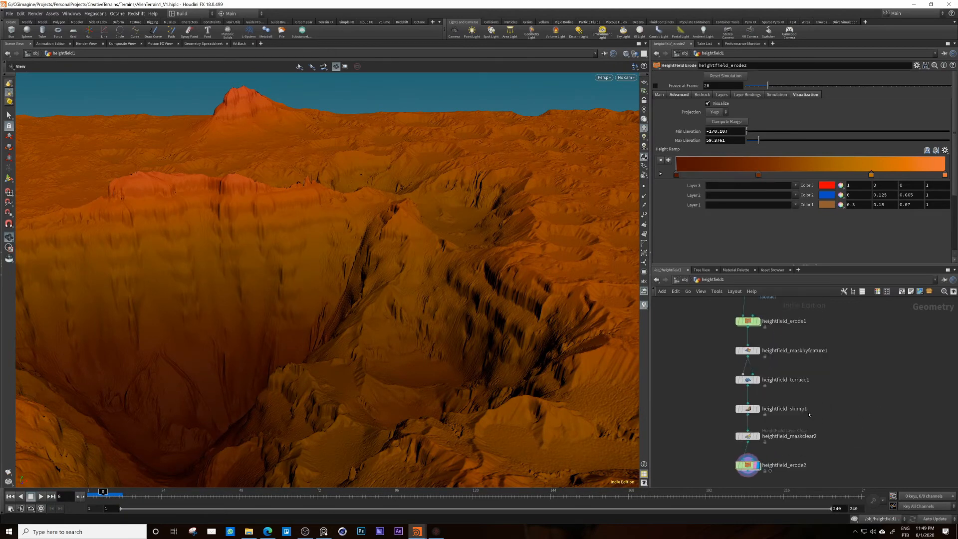
mouse_move(746, 340)
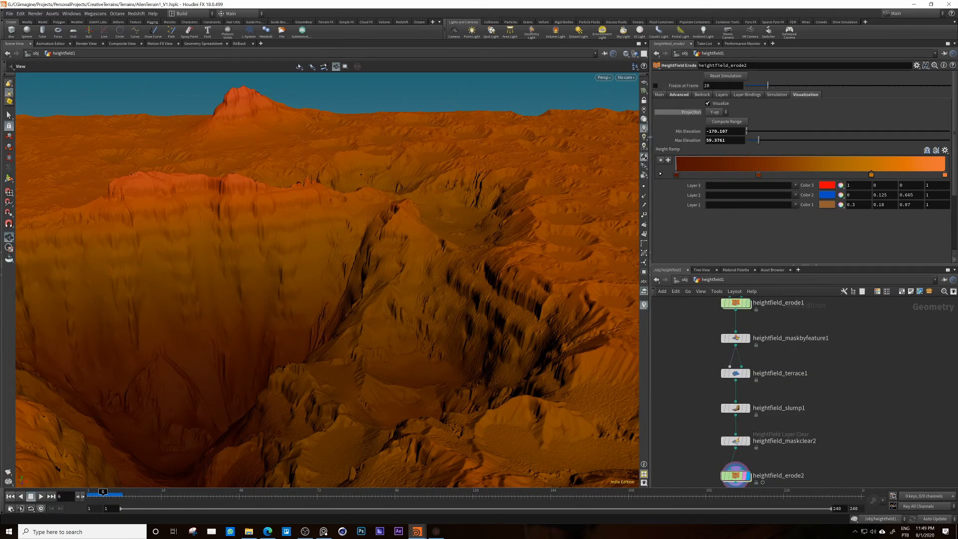
text(6)
key(Return)
click(655, 86)
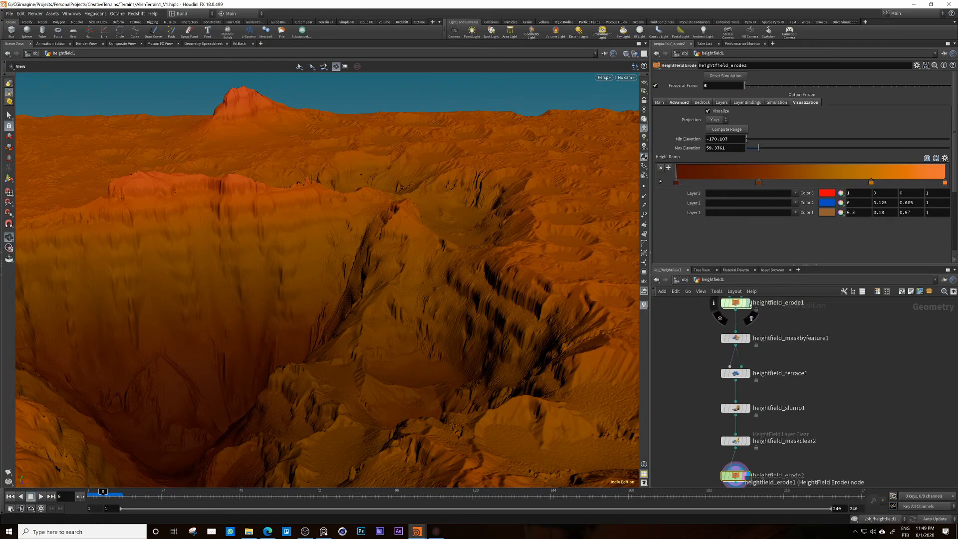
Step: Display the first HeightField Erode node and examine its cliffs before terracing
click(750, 304)
click(737, 303)
mouse_move(320, 199)
mouse_down()
mouse_move(199, 240)
mouse_move(330, 212)
mouse_up()
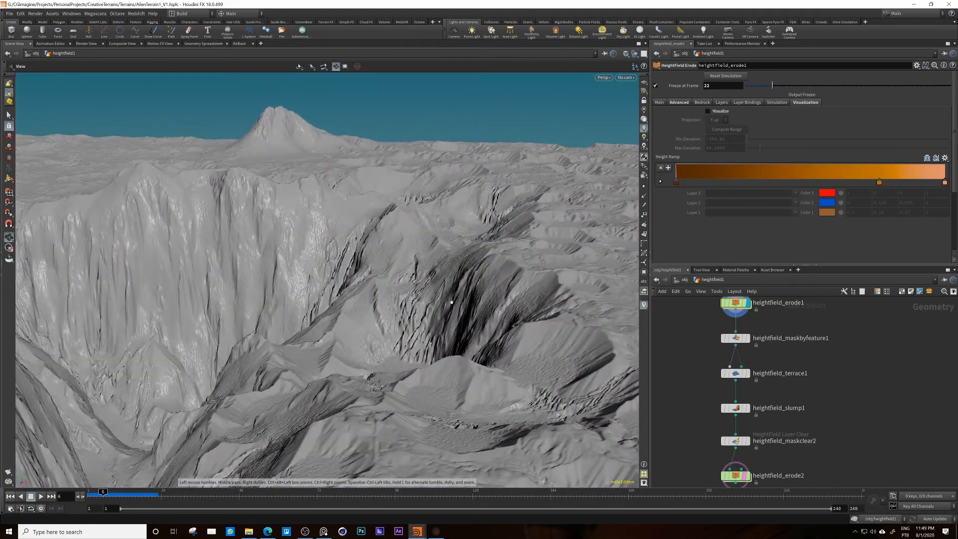
middle_drag(875, 387, 873, 366)
middle_drag(764, 338, 764, 368)
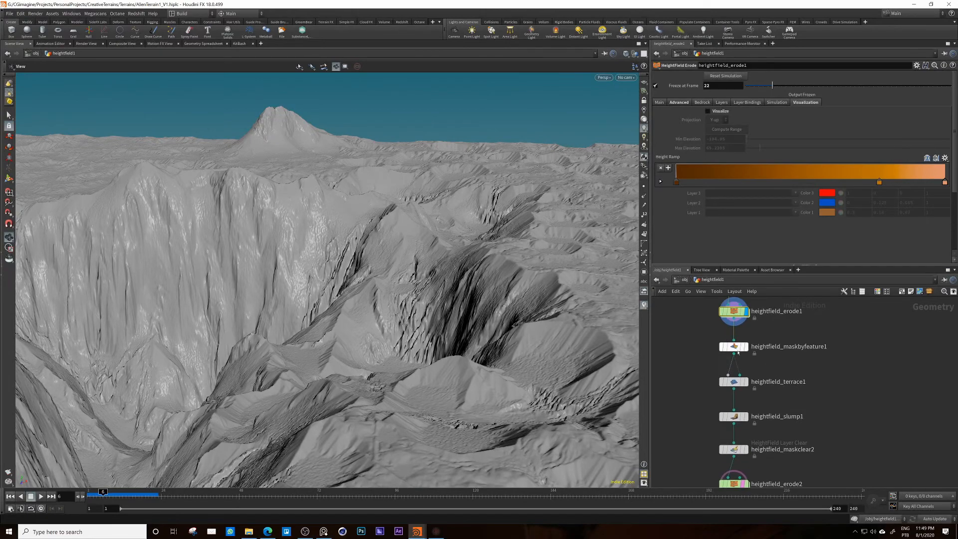
Step: Display the HeightField Terrace node and set its fade to 0.601
click(745, 382)
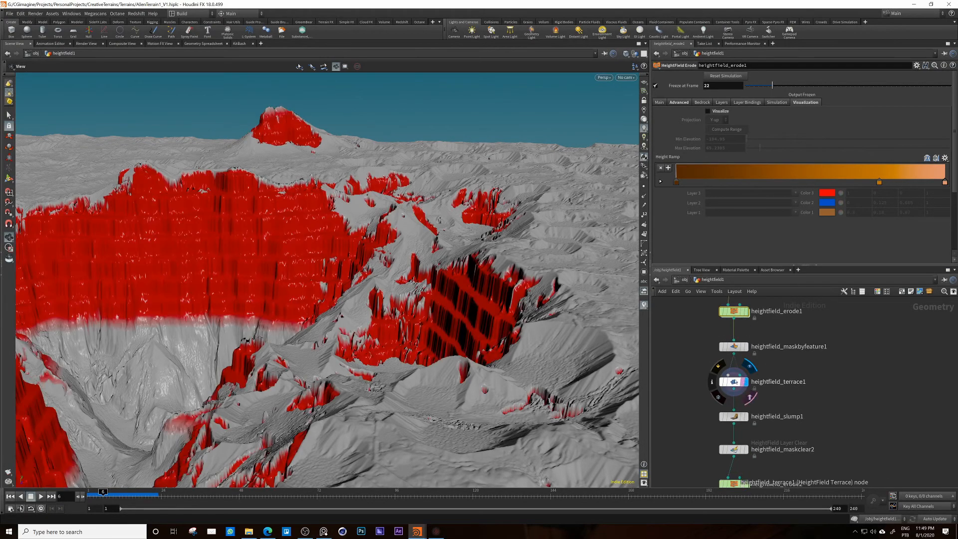
click(735, 382)
drag(291, 229, 271, 243)
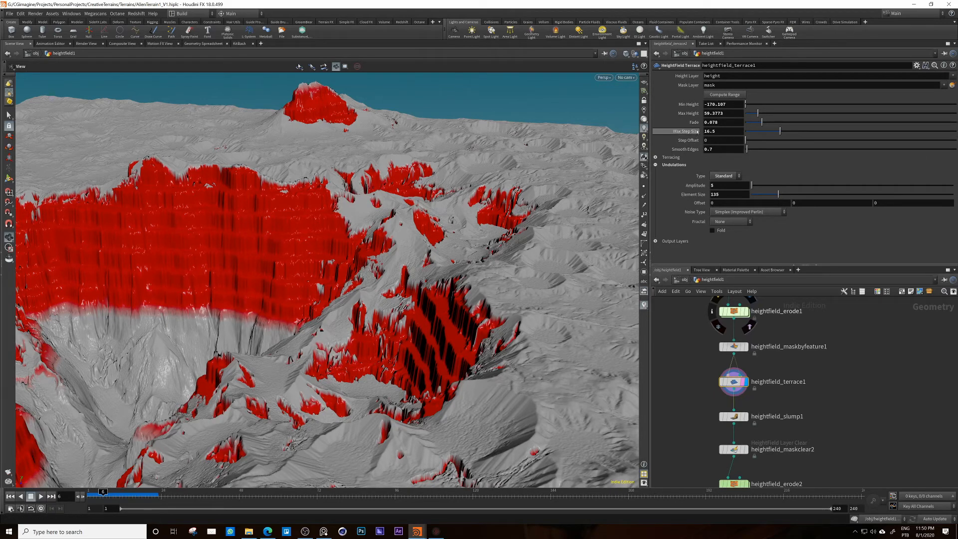
click(655, 158)
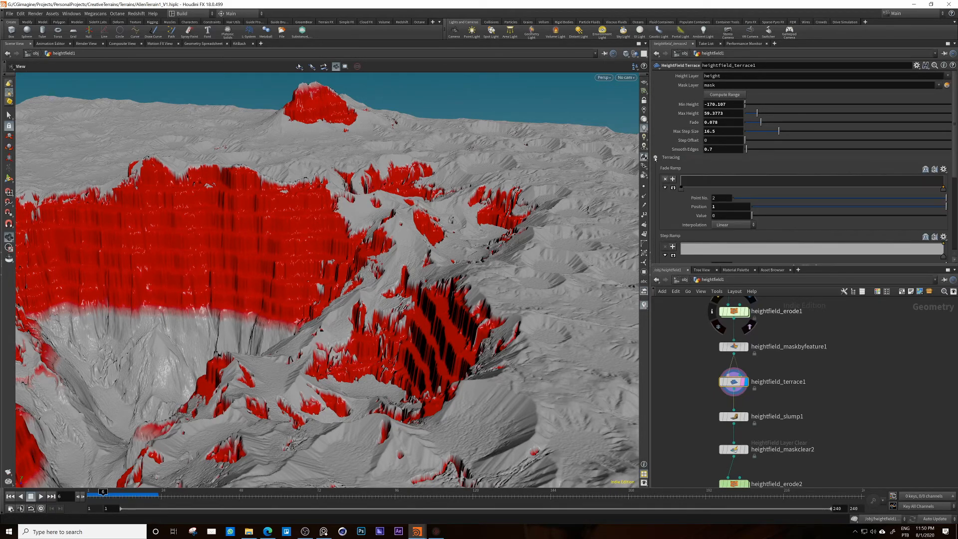
click(656, 157)
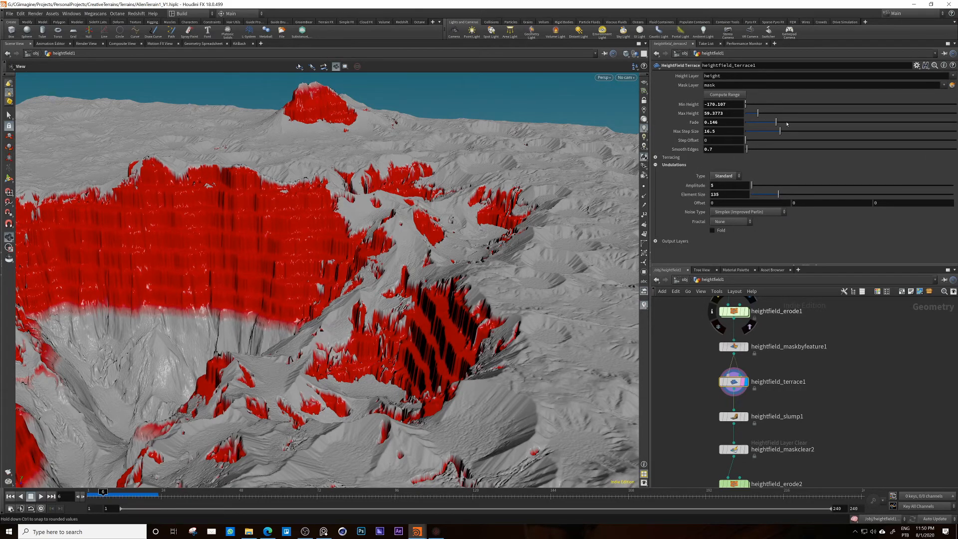
click(834, 126)
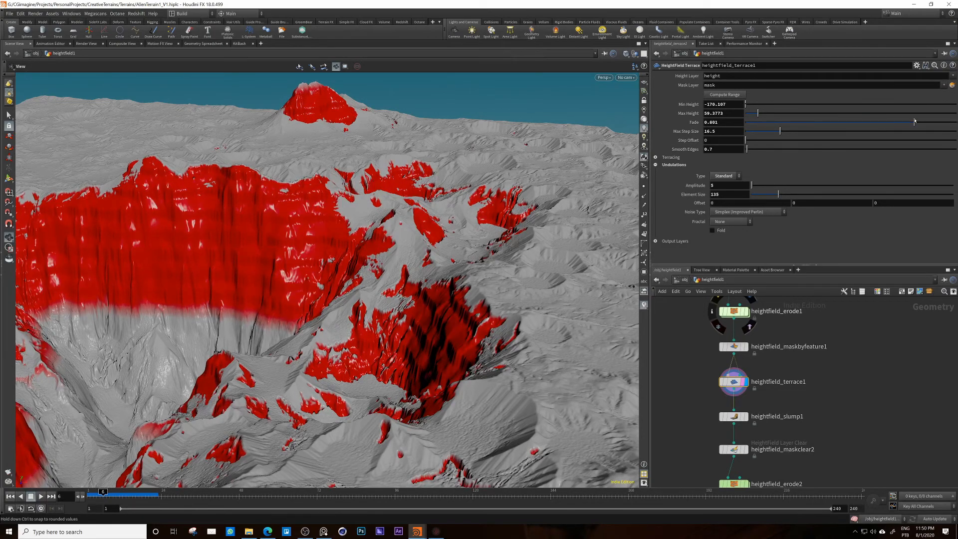
Step: Insert a HeightField Mask Blur node with radius 21.2 between the feature mask and the terrace, and display the slumped terrain
drag(304, 186, 420, 319)
drag(737, 381, 737, 389)
drag(737, 347, 737, 333)
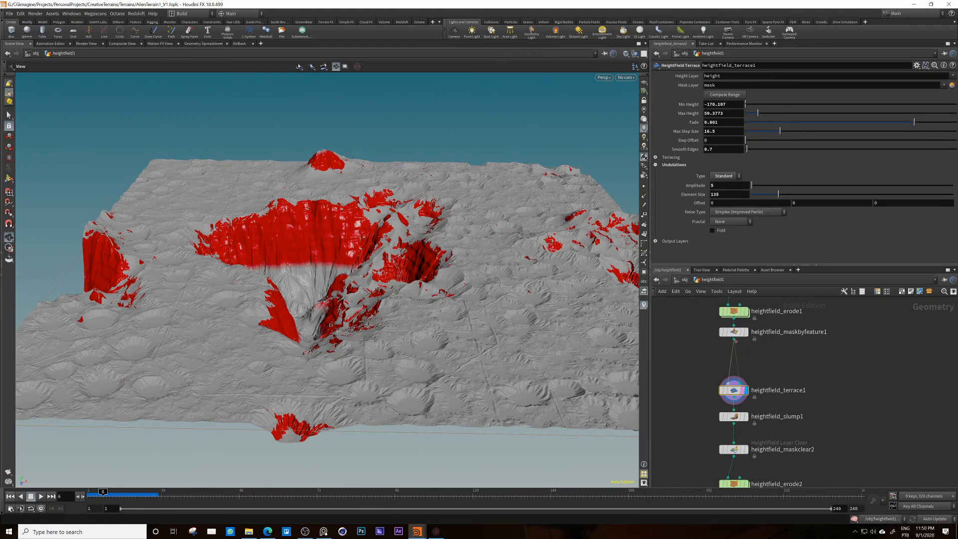
key(Tab)
text(mask bl)
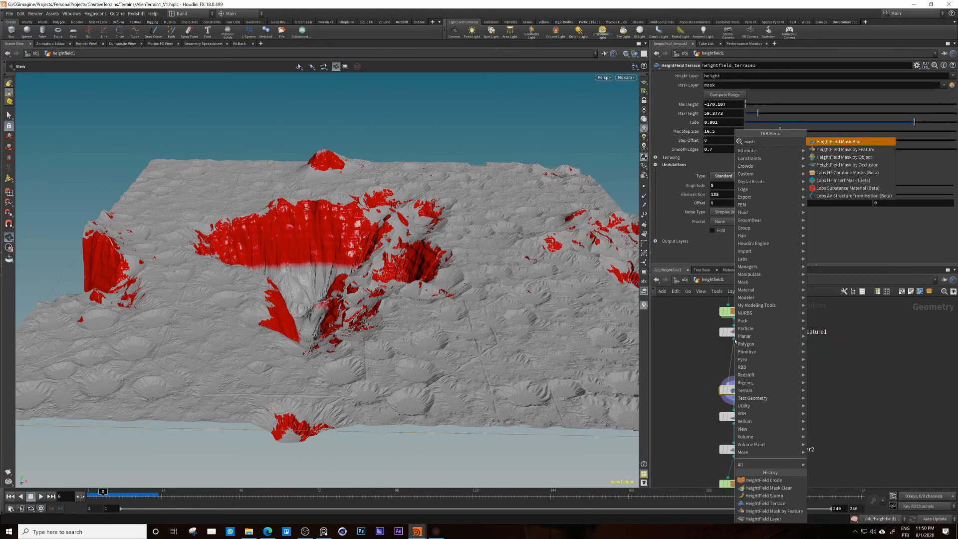
key(Return)
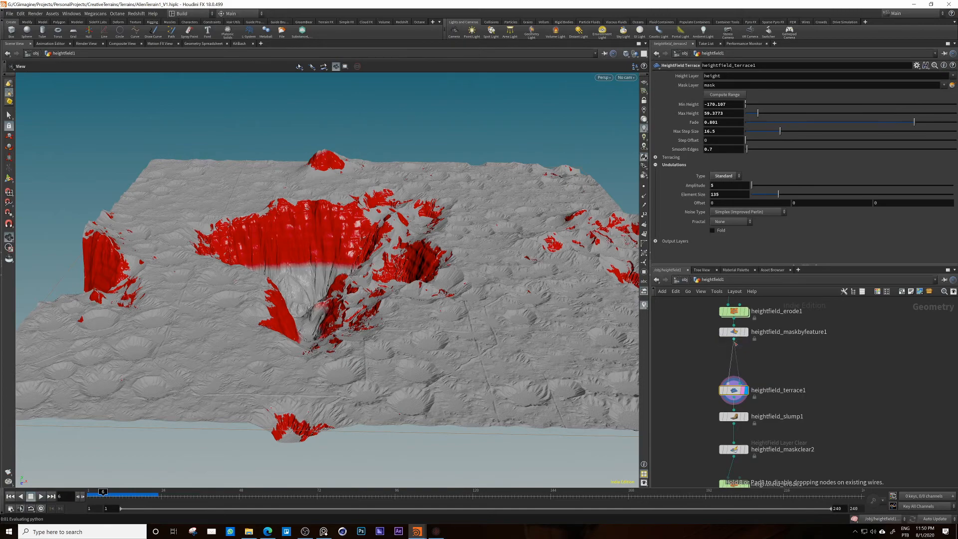
click(735, 352)
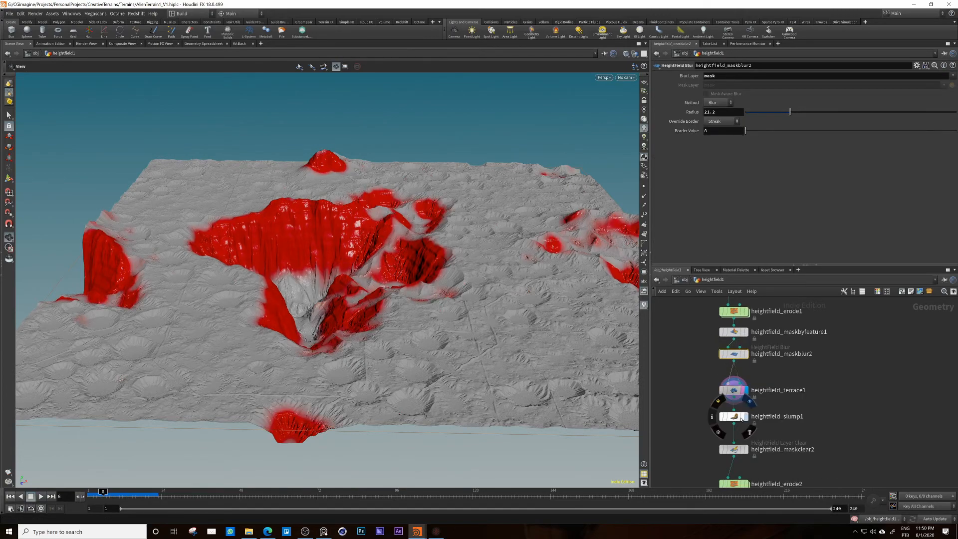
click(741, 417)
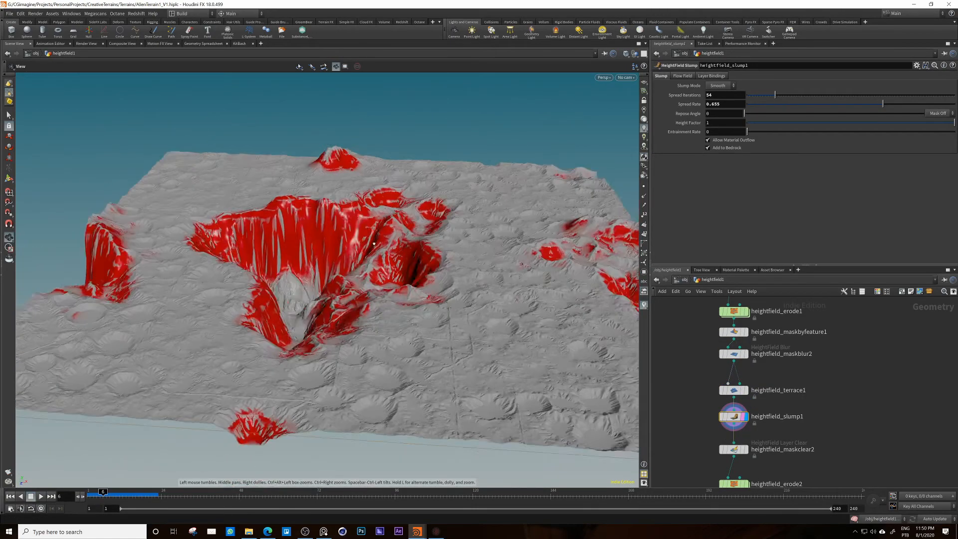
scroll(374, 243, up, 4)
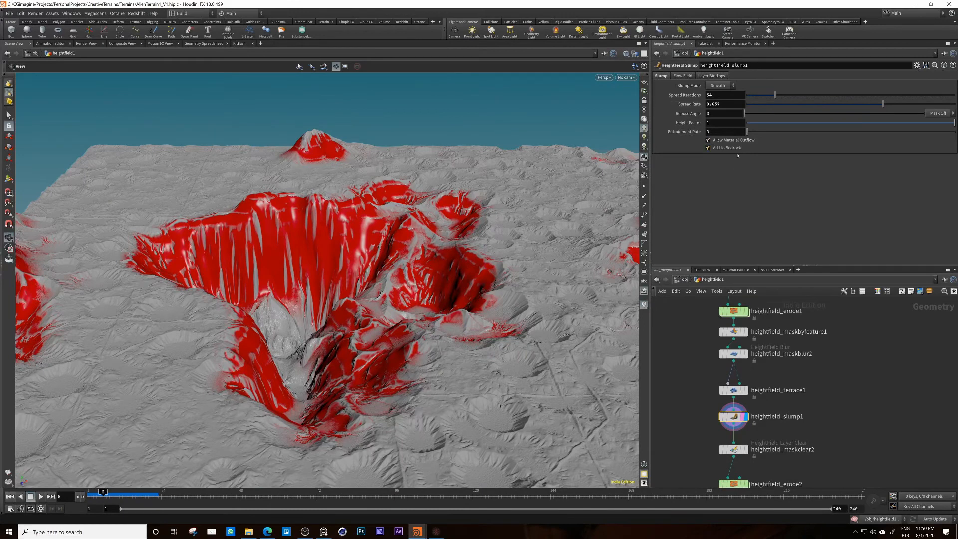
Step: Display the HeightField Terrace node, set its fade to 0.462, and inspect the terraced cliffs from several angles
click(745, 391)
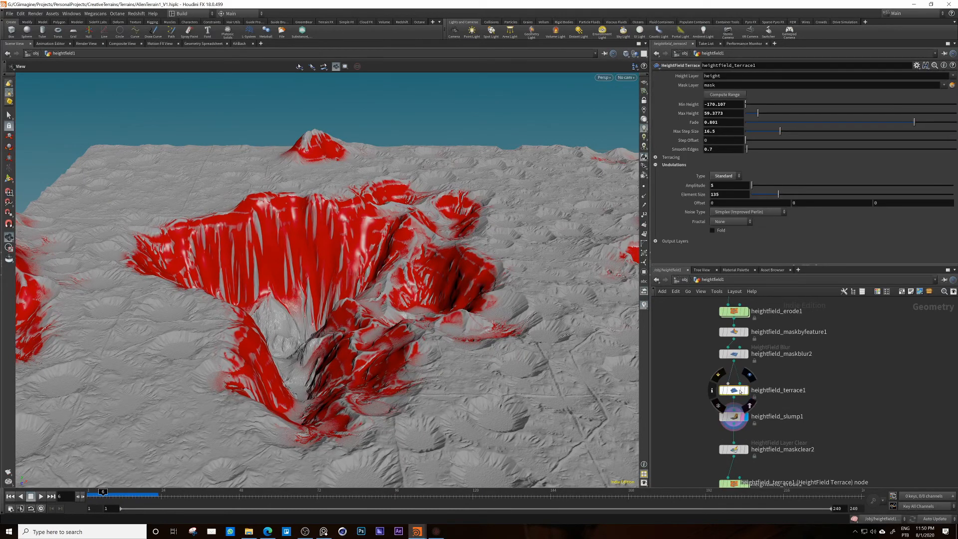
click(746, 391)
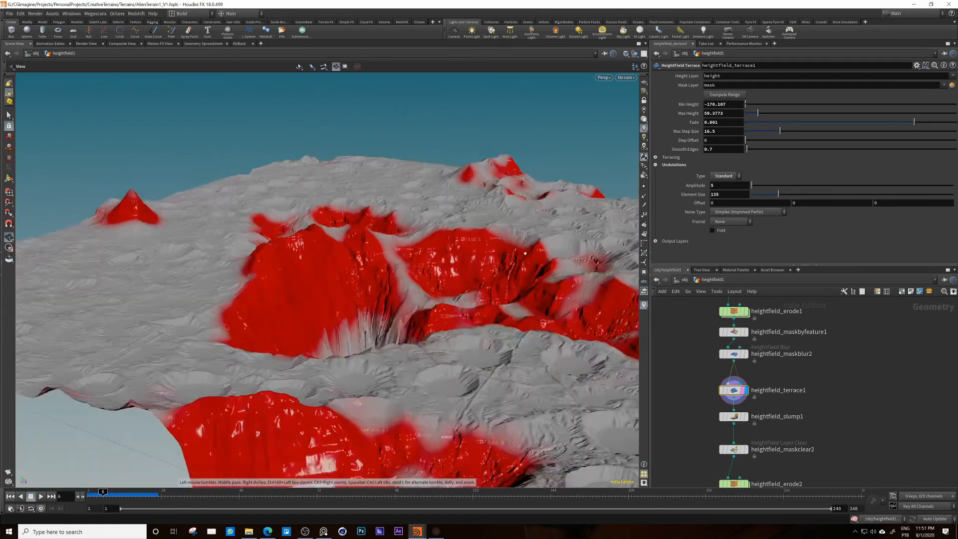
drag(525, 254, 411, 267)
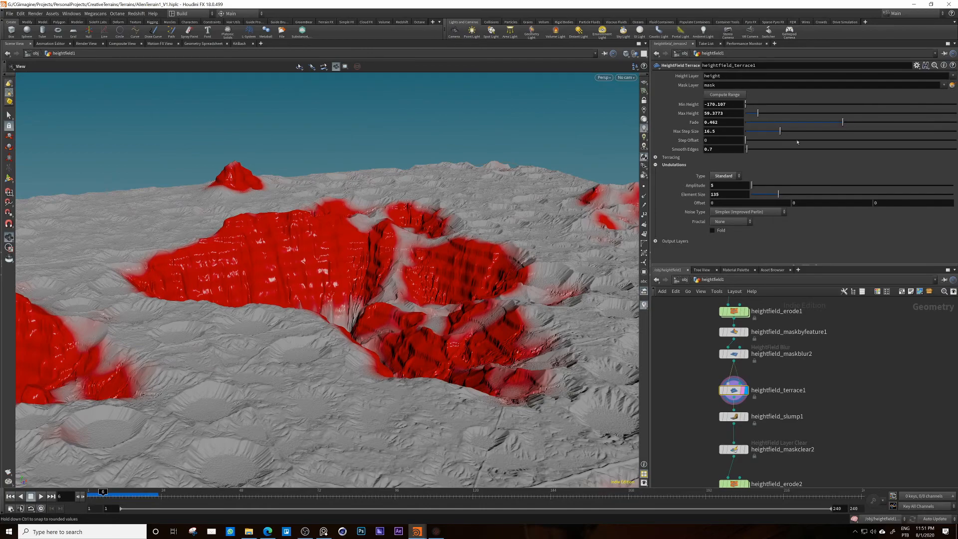
drag(384, 240, 489, 330)
drag(348, 288, 179, 211)
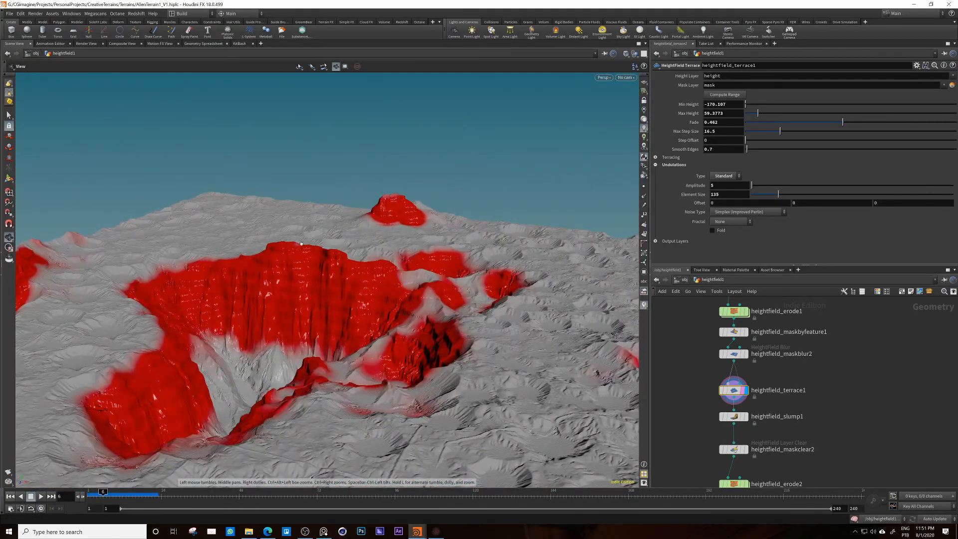
drag(383, 260, 351, 252)
drag(299, 317, 442, 332)
Step: Display the HeightField Slump node and inspect the slumped cliffs
middle_drag(764, 410, 763, 367)
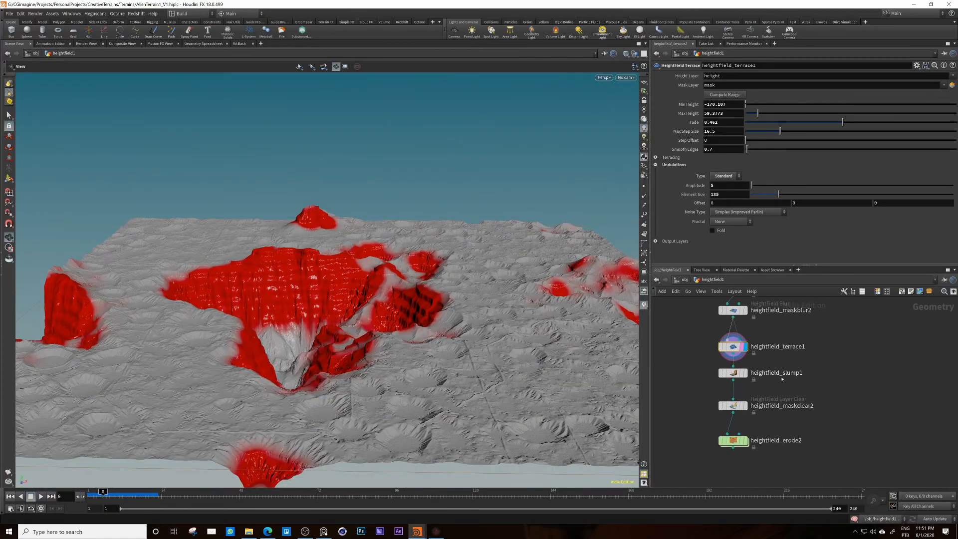
click(746, 373)
click(734, 373)
mouse_move(468, 331)
mouse_down()
mouse_move(521, 358)
mouse_move(483, 337)
mouse_up()
Step: Display the second HeightField Erode node, unfreeze and re-simulate it, and freeze its output at frame 7
mouse_move(743, 444)
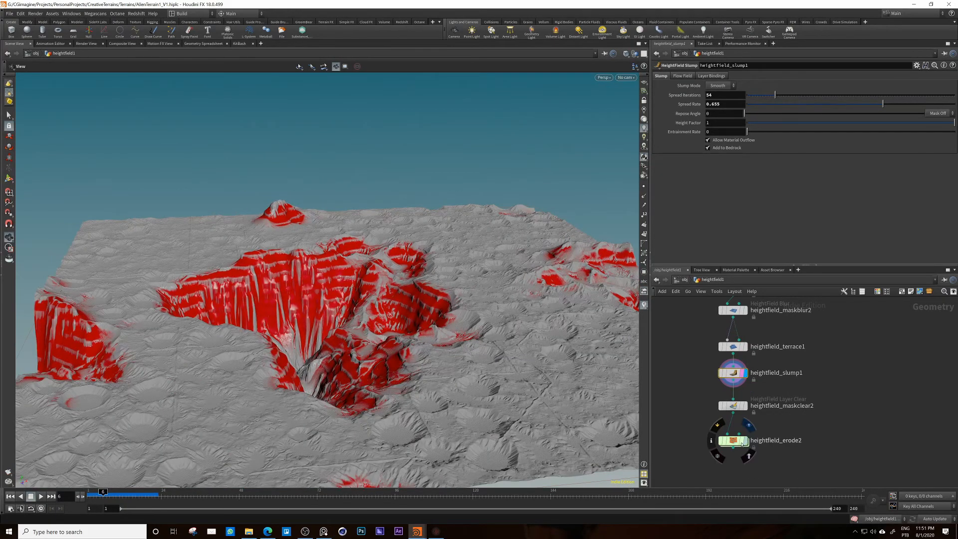
click(746, 440)
click(733, 441)
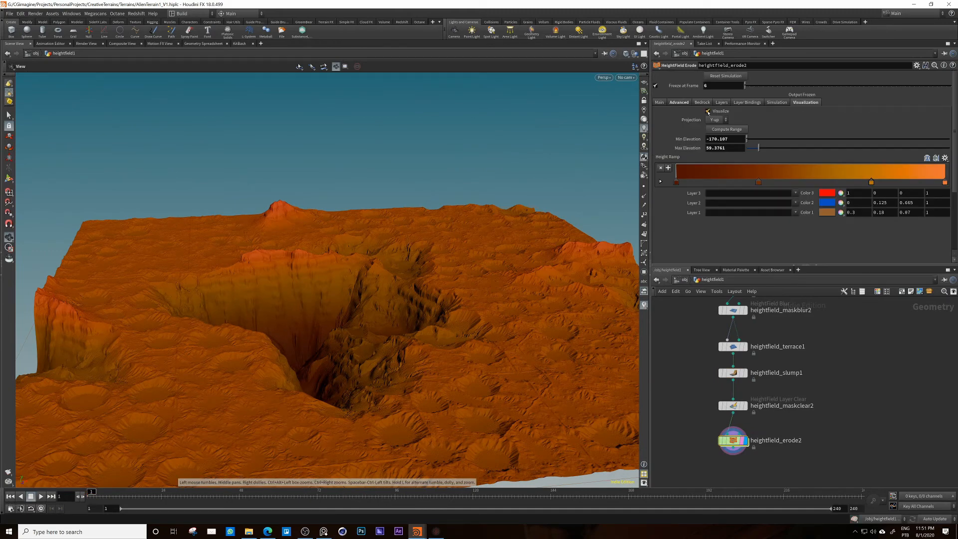
click(656, 86)
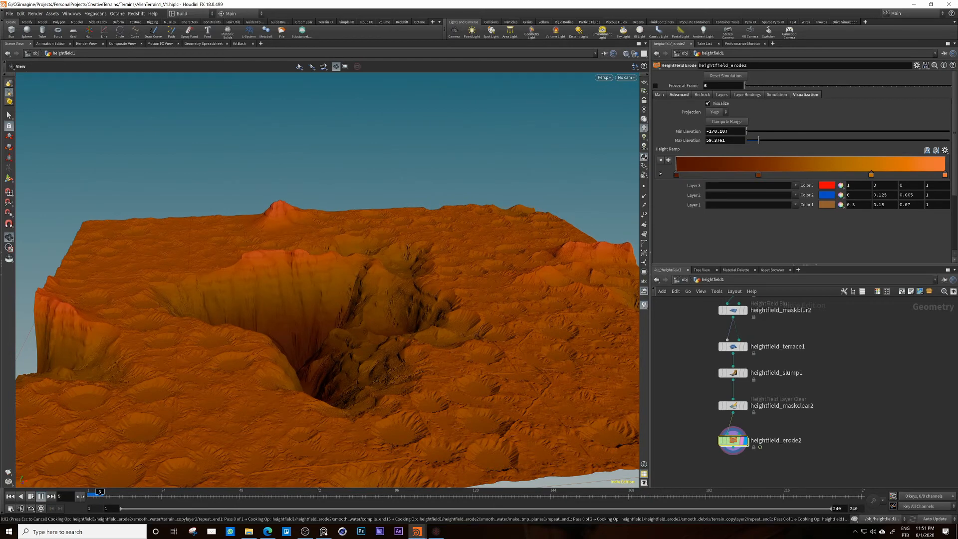
click(31, 496)
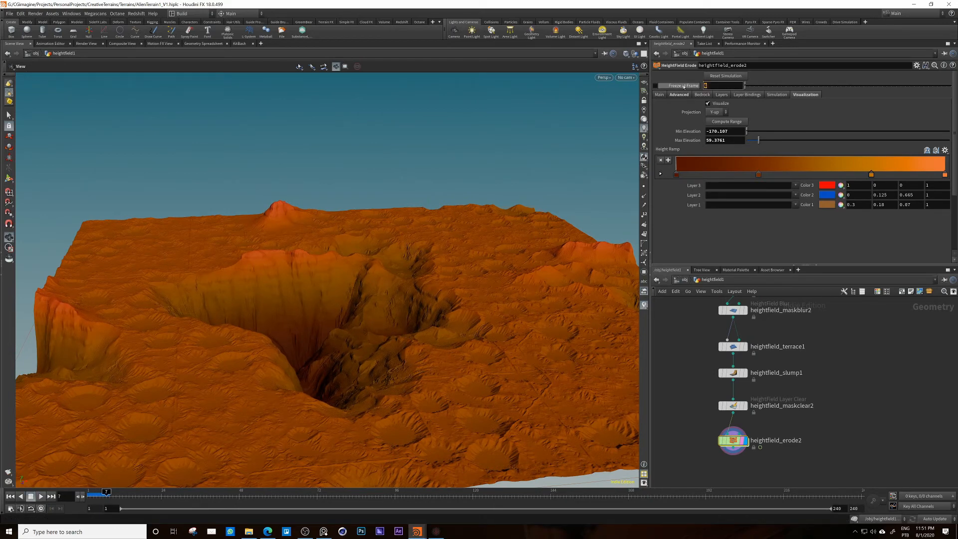
click(655, 86)
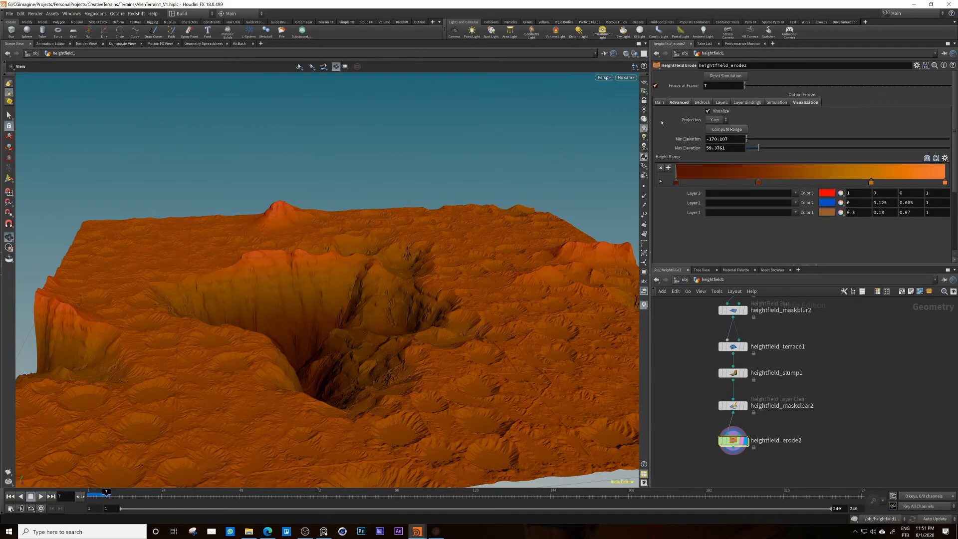
Step: Examine the re-eroded canyon walls, craters and overall terrain, both close up and from a distance
scroll(395, 343, up, 5)
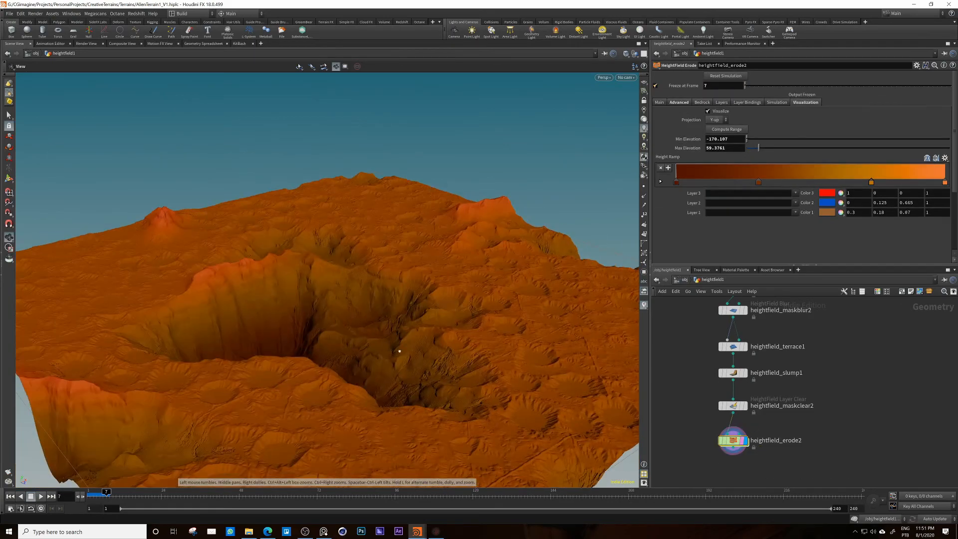
drag(409, 332, 462, 283)
right_drag(444, 277, 526, 256)
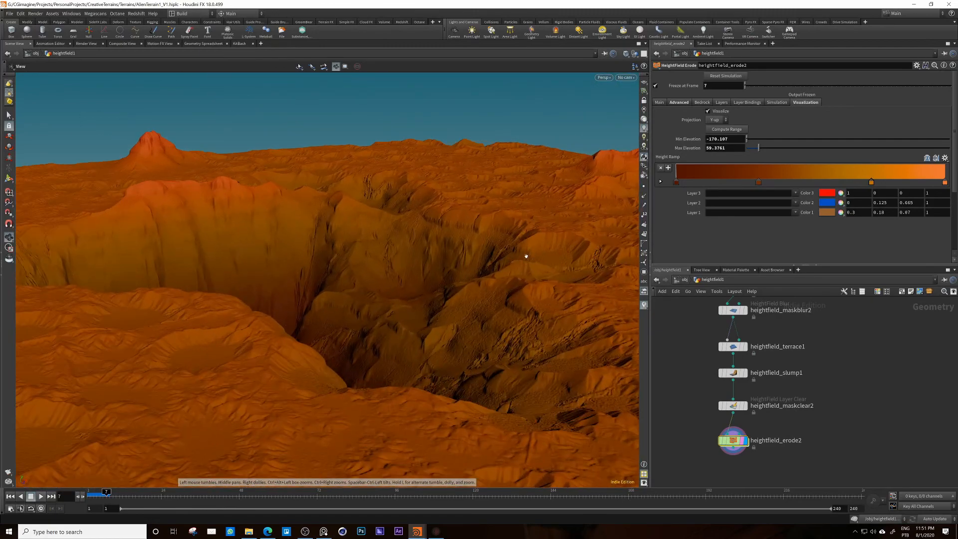
drag(526, 257, 549, 289)
middle_drag(549, 289, 492, 197)
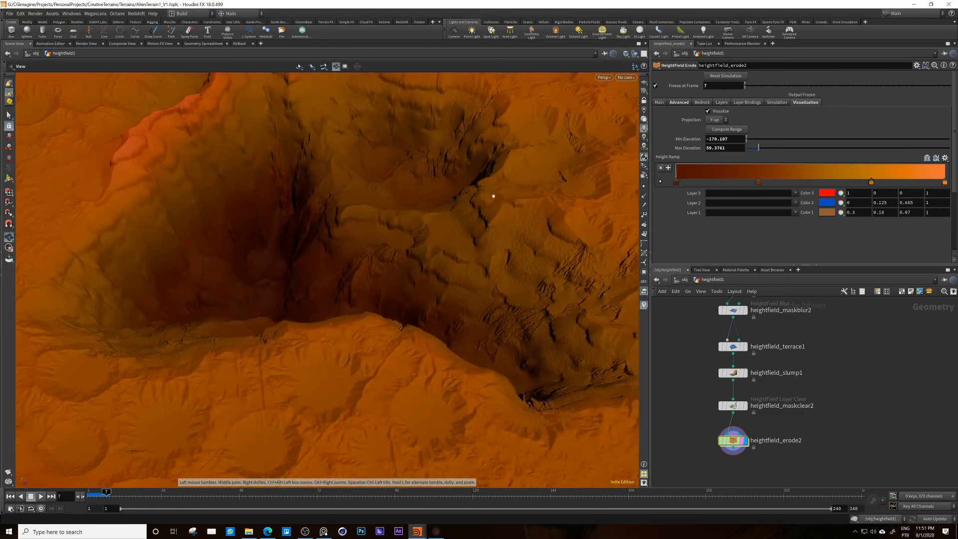
drag(492, 196, 366, 241)
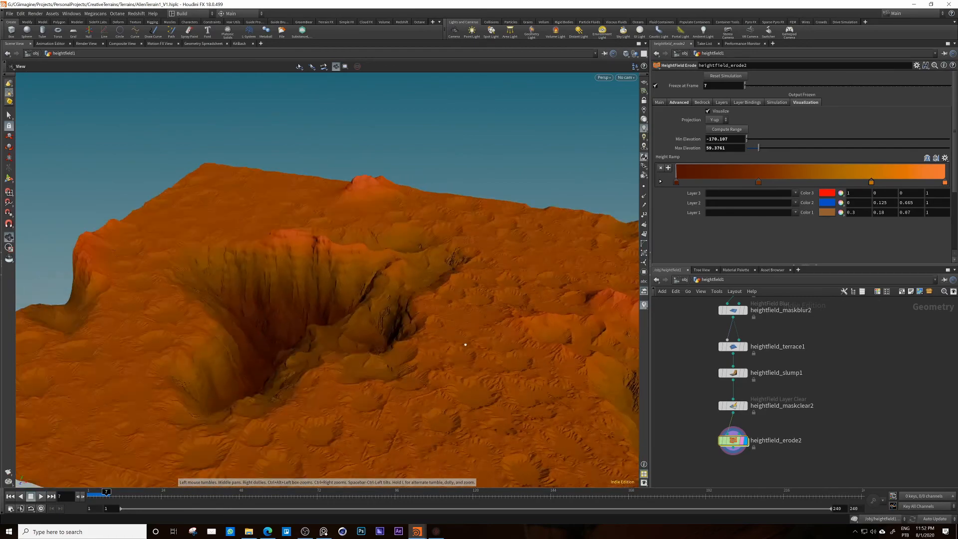
drag(457, 351, 345, 339)
scroll(402, 270, up, 5)
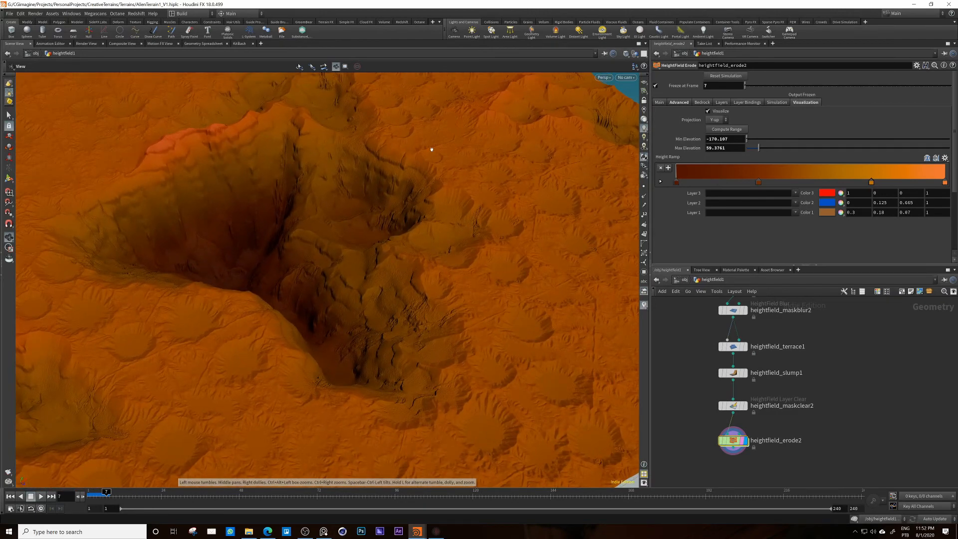
drag(426, 223, 399, 228)
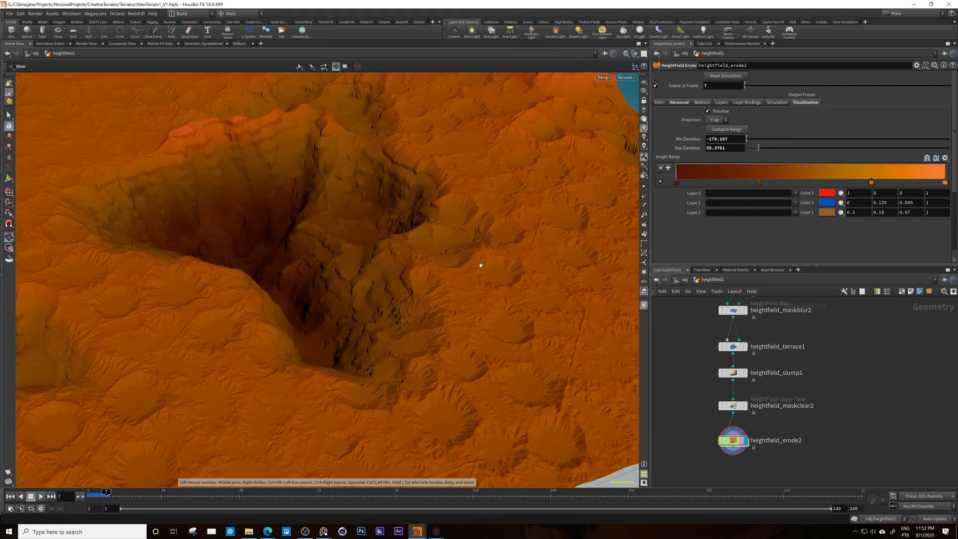
drag(481, 265, 423, 230)
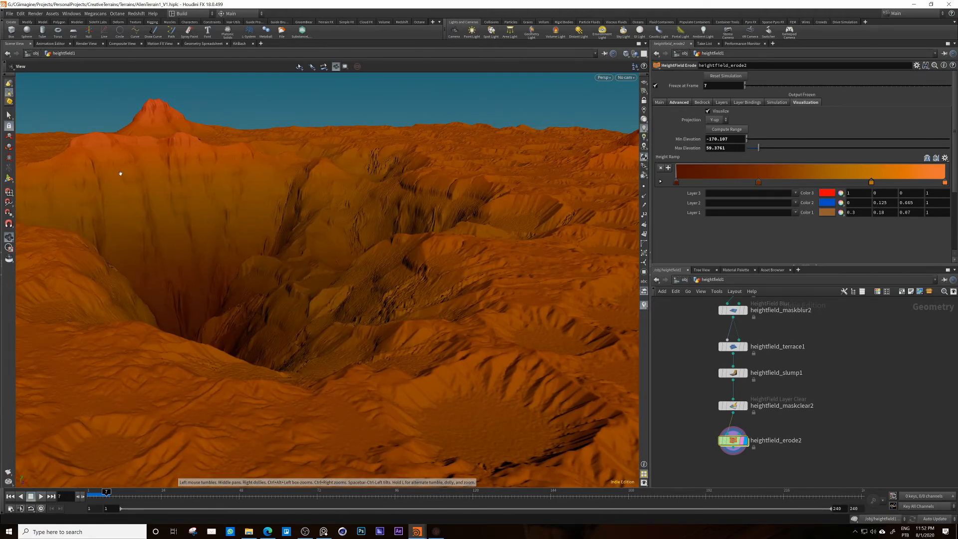
drag(636, 198, 403, 95)
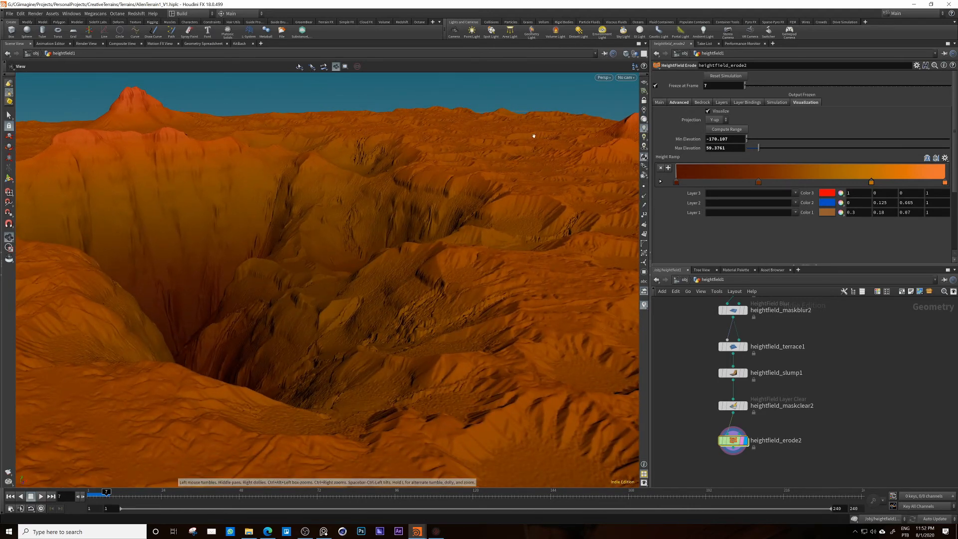
drag(476, 170, 468, 209)
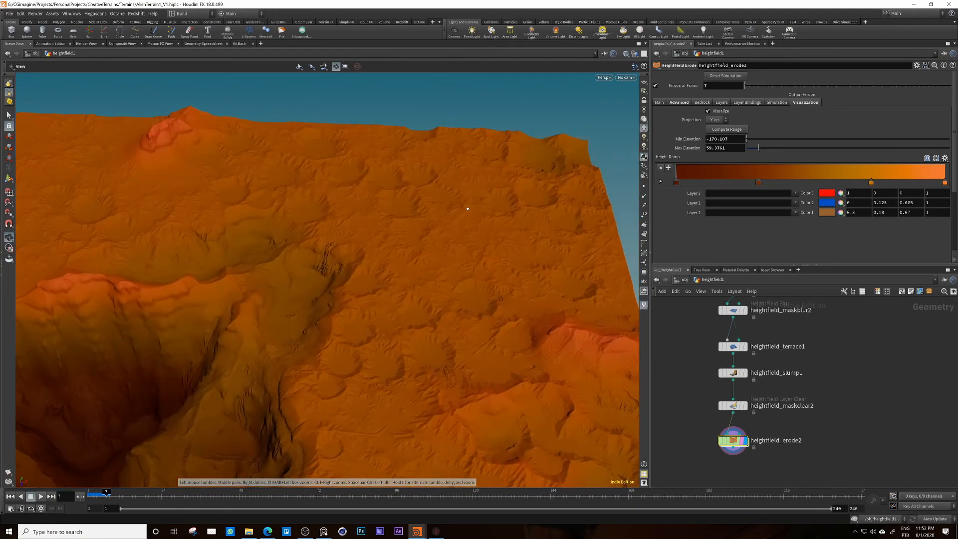
right_drag(469, 209, 331, 244)
mouse_move(464, 246)
mouse_down()
mouse_move(477, 284)
mouse_move(497, 169)
mouse_up()
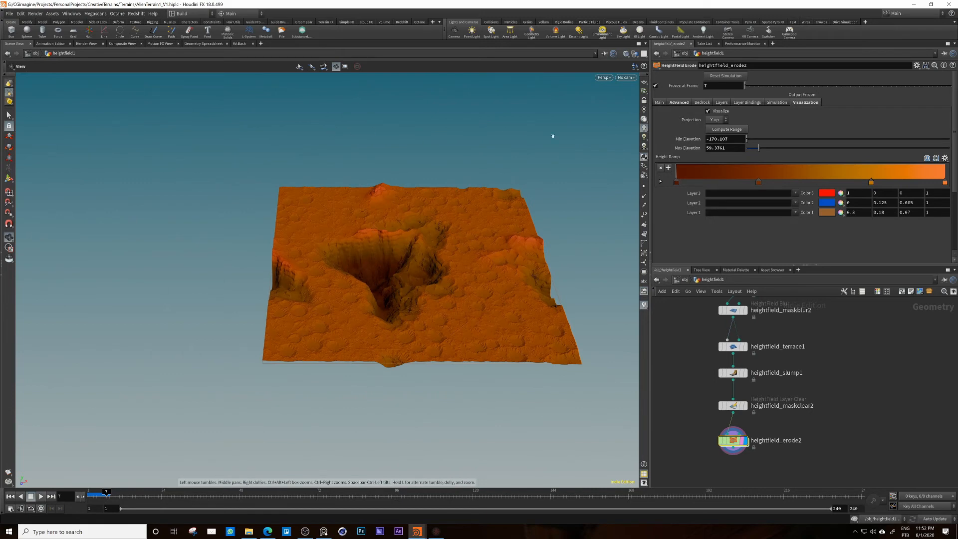
drag(473, 198, 476, 255)
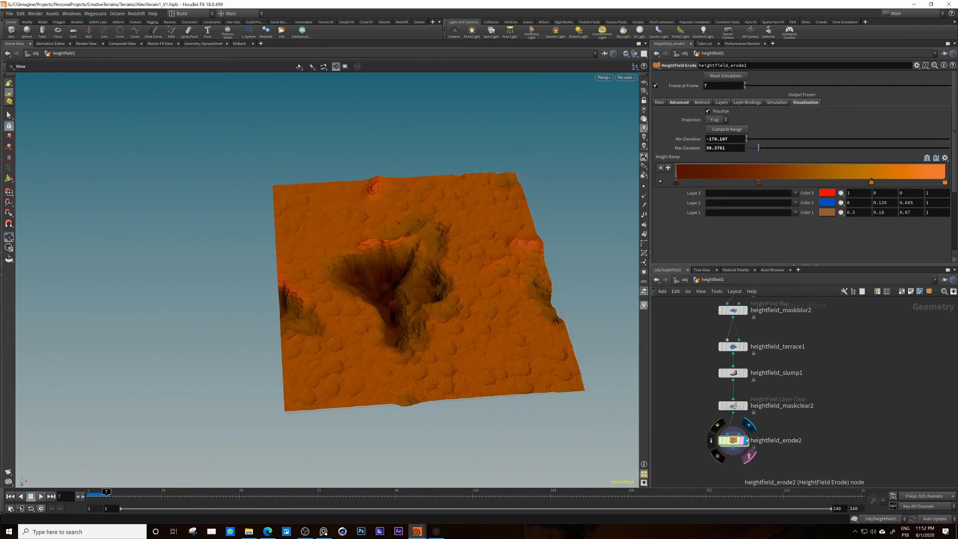
Step: Add a Box node in the empty area beside the start of the heightfield network
middle_drag(738, 443, 698, 394)
scroll(780, 413, down, 5)
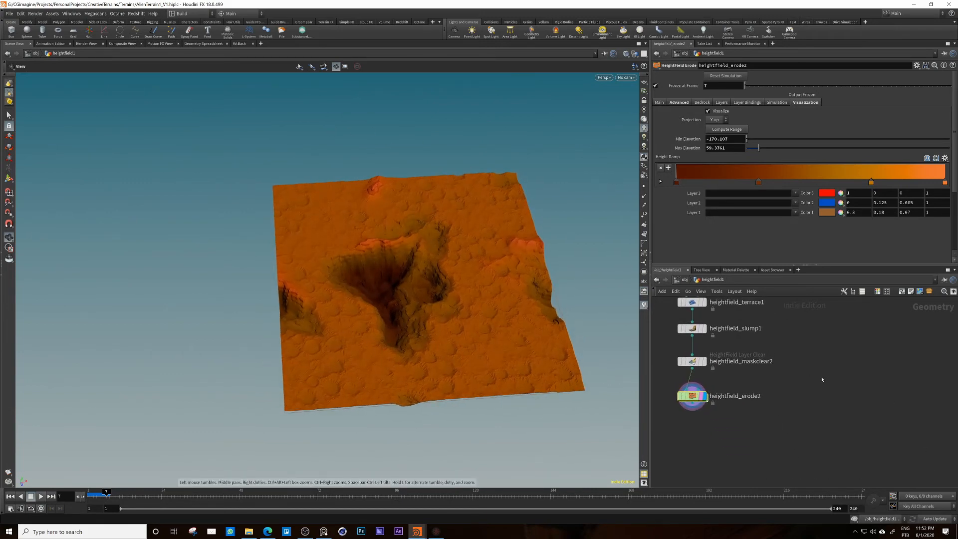
scroll(780, 414, down, 5)
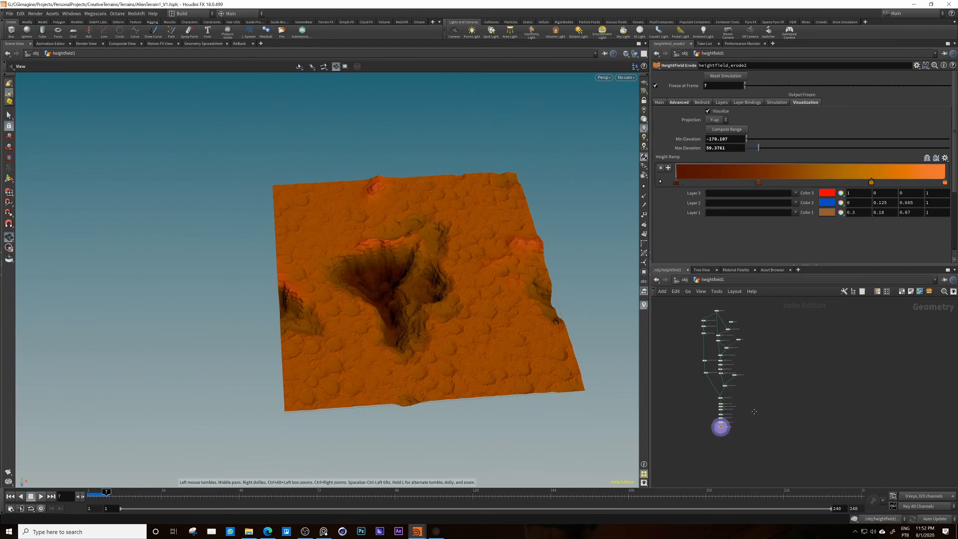
scroll(761, 410, up, 6)
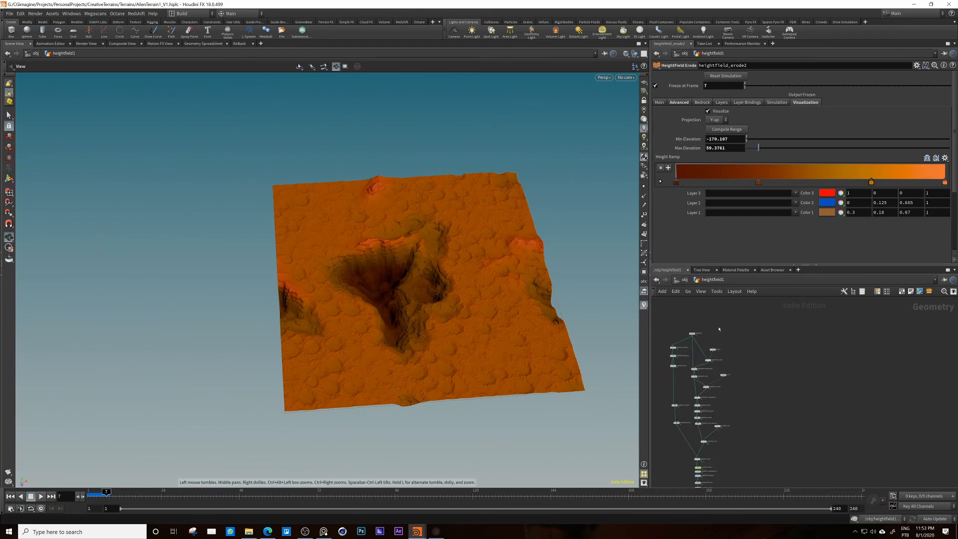
scroll(822, 367, down, 3)
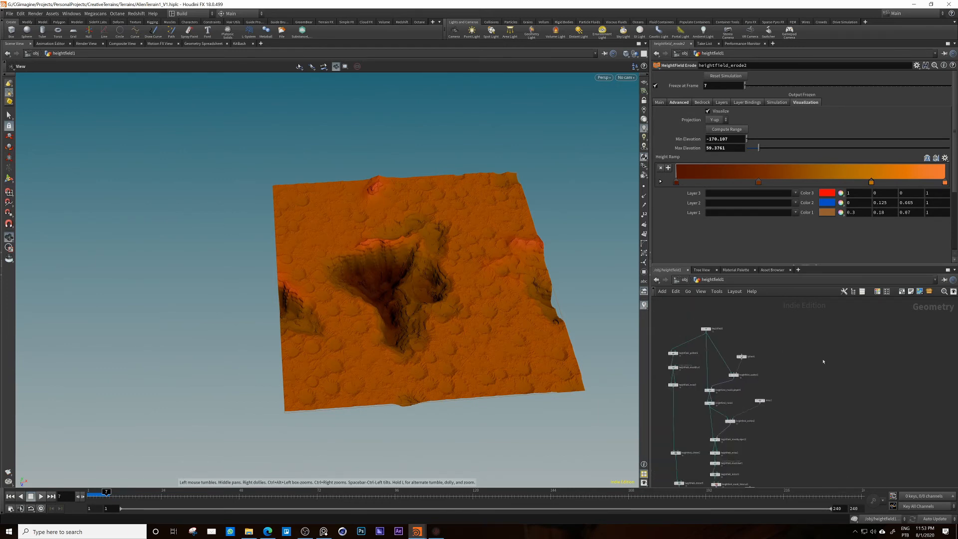
key(Tab)
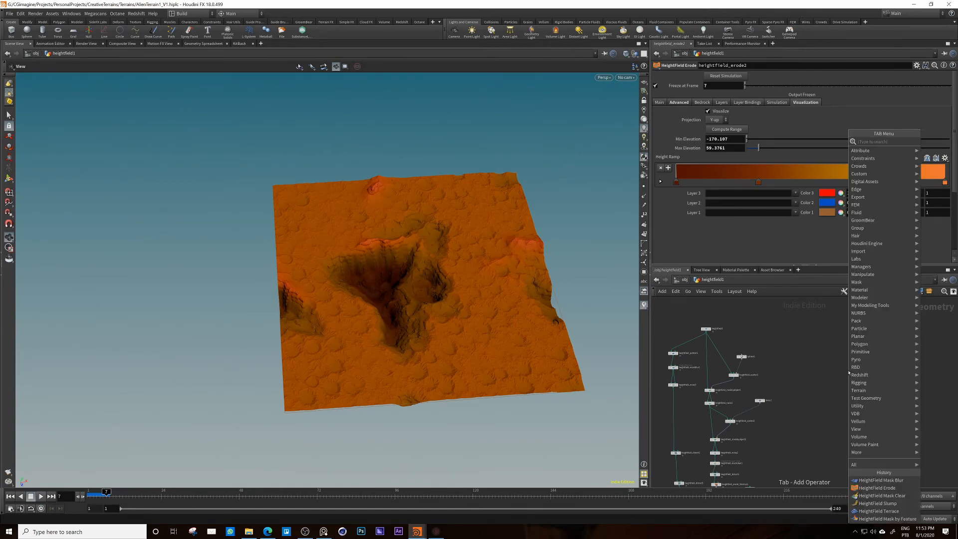
text(bo)
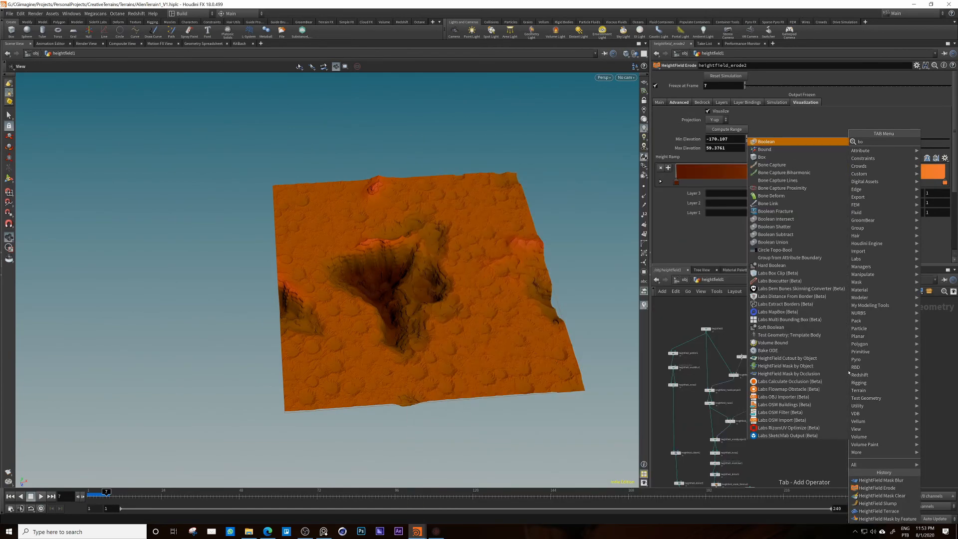
key(Down)
key(Down)
key(Return)
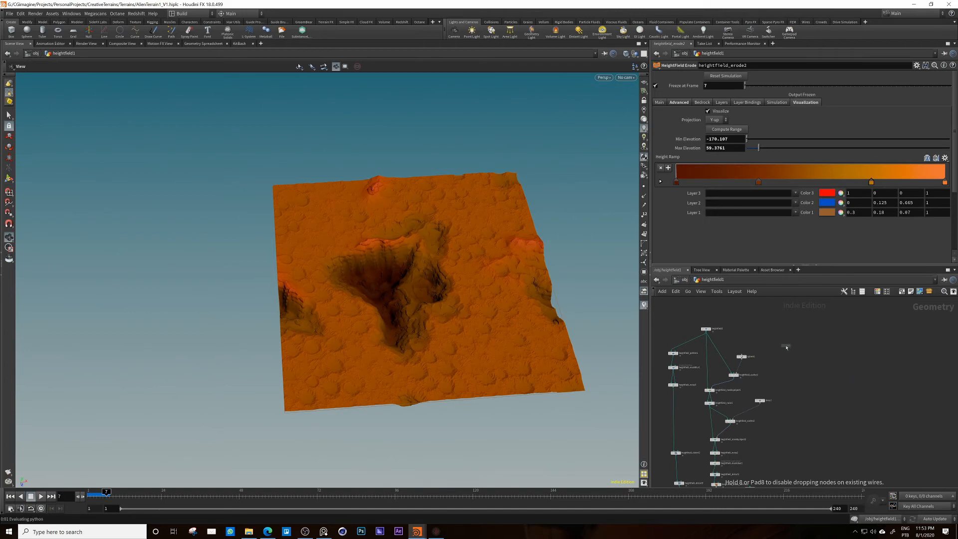
click(787, 348)
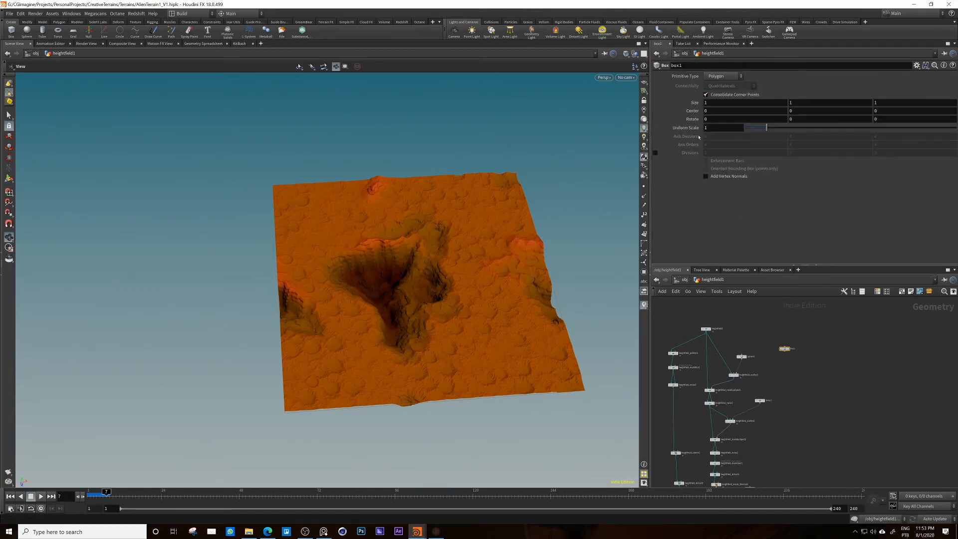
Step: Set the box's size to 1000 × 50 × 100 and display the box
click(709, 102)
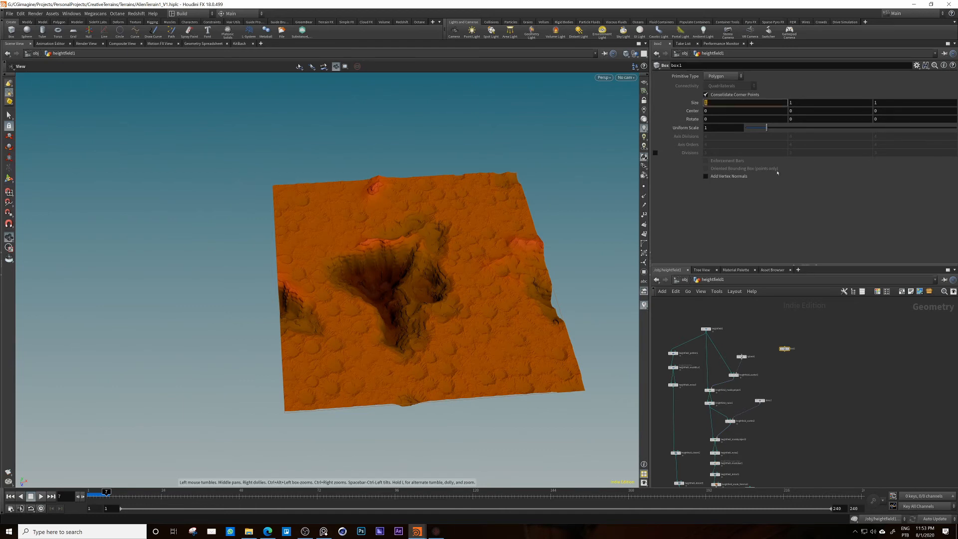
text(1000)
key(Return)
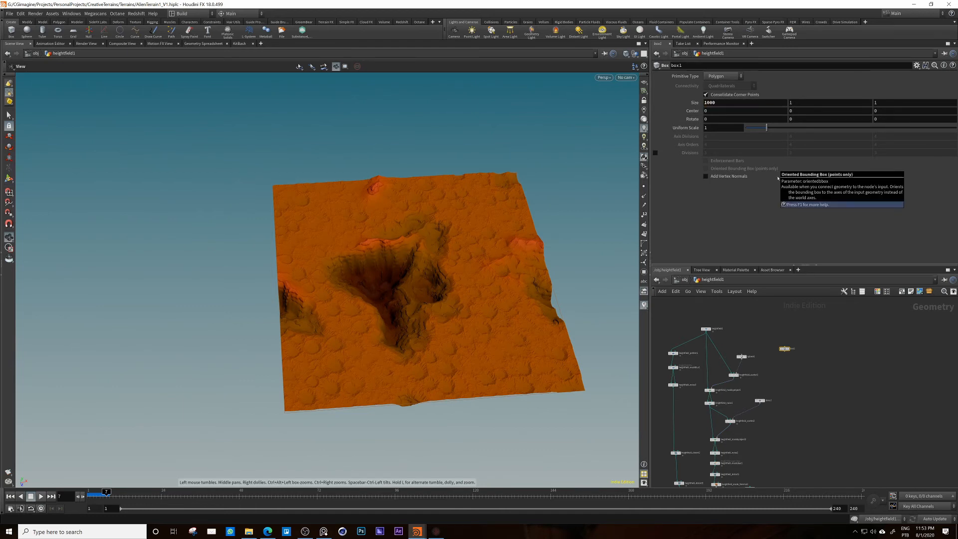
click(888, 102)
text(00)
key(Return)
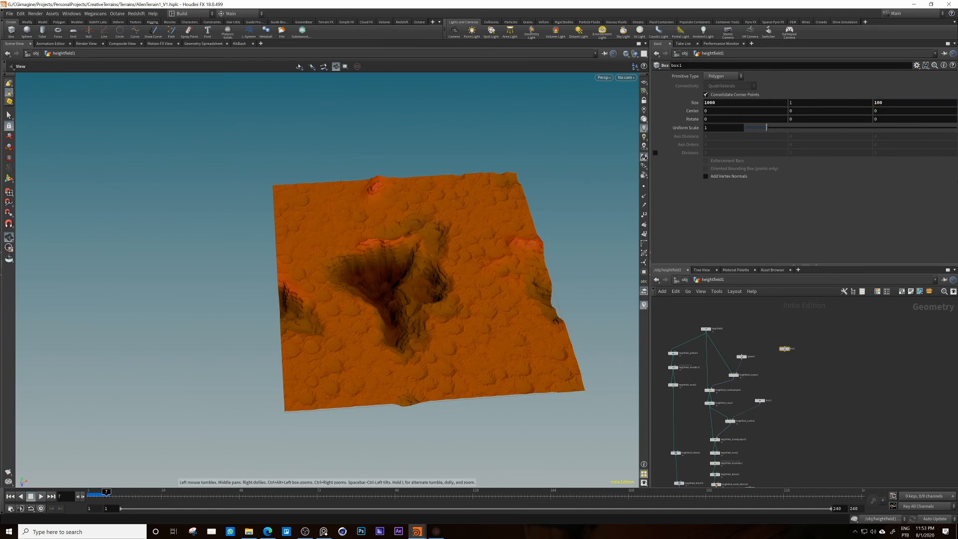
click(828, 104)
text(50)
key(Return)
click(790, 349)
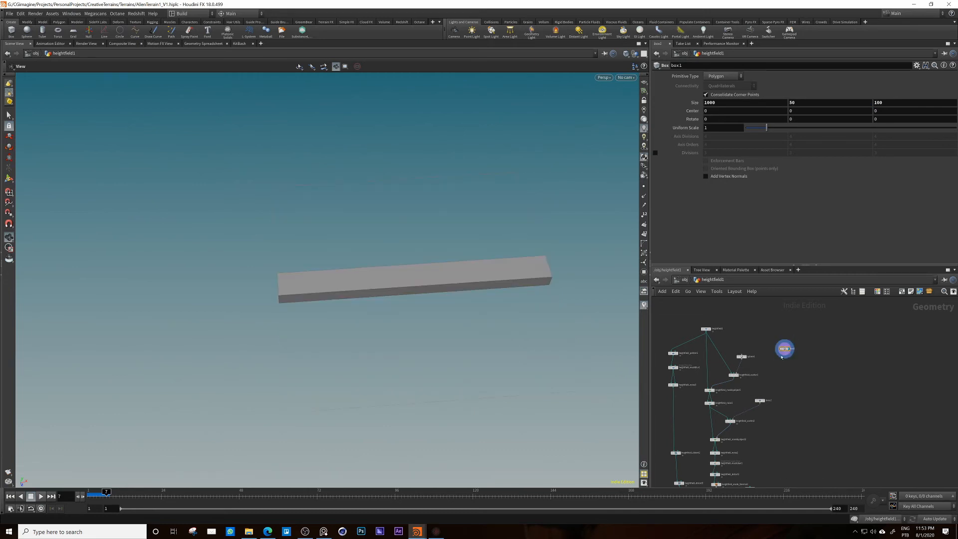
Step: Move the box node farther aside and add a HeightField Mask by Object node between it and the heightfield network
drag(782, 358, 831, 350)
key(Tab)
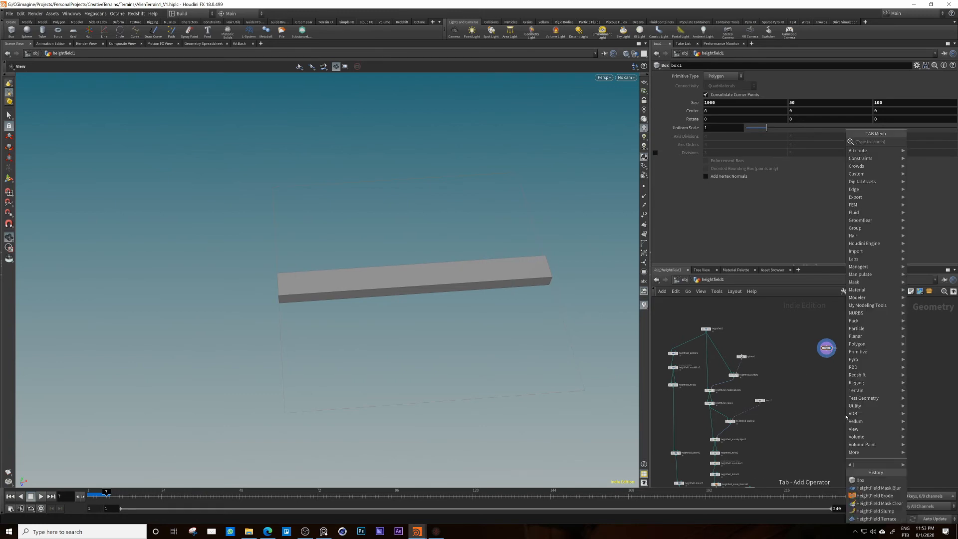
text(mask)
key(BackSpace)
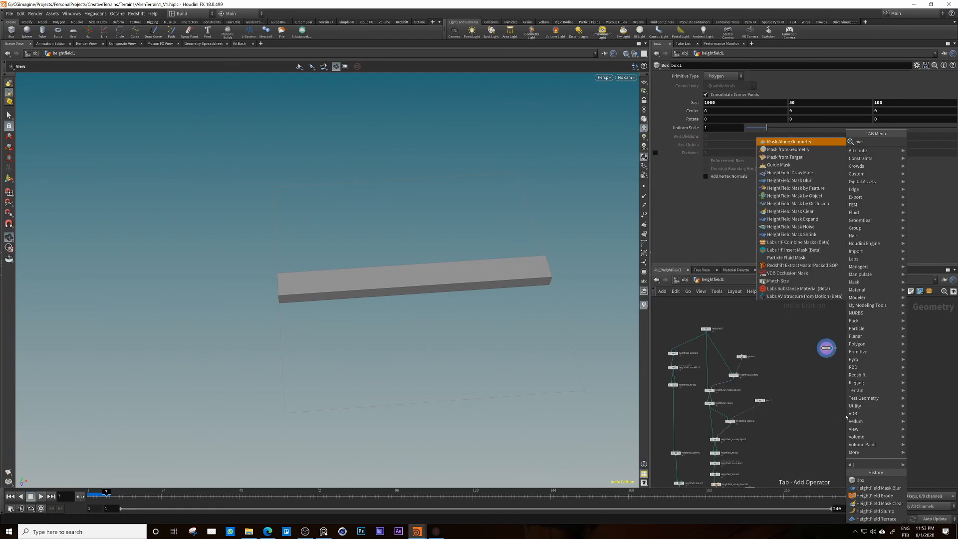
text(by)
key(BackSpace)
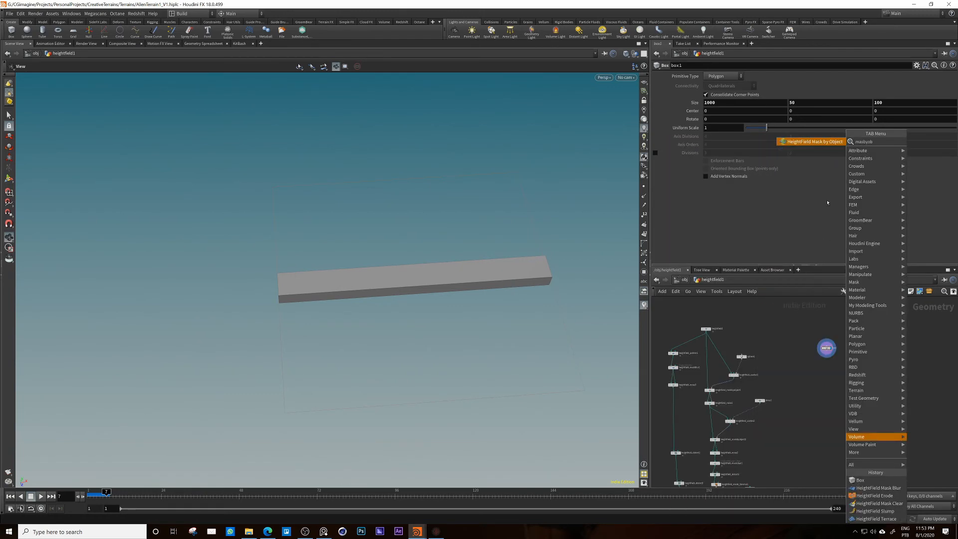
key(Return)
click(782, 360)
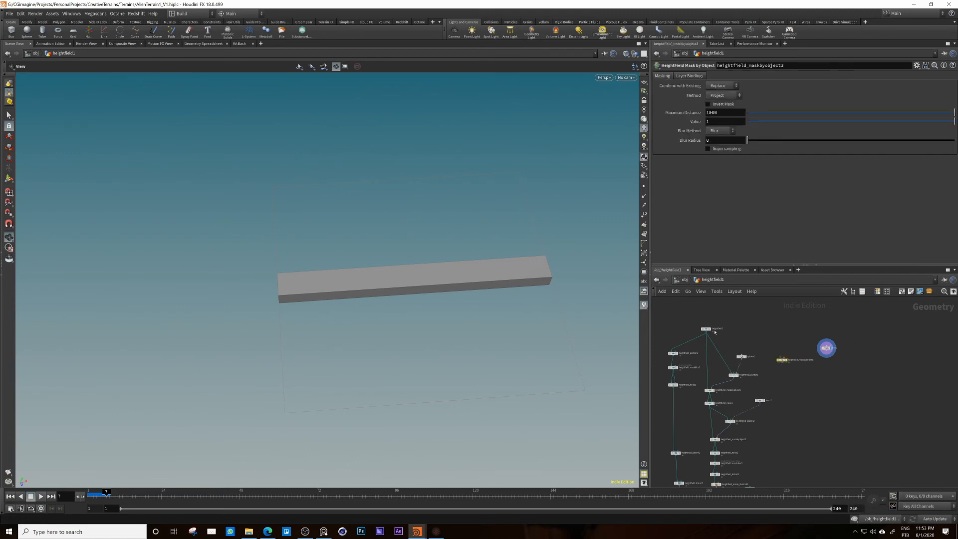
Step: Feed the base heightfield and the box into the new mask node, and display its mask with a blur radius of 100
drag(710, 333, 782, 359)
scroll(783, 363, up, 3)
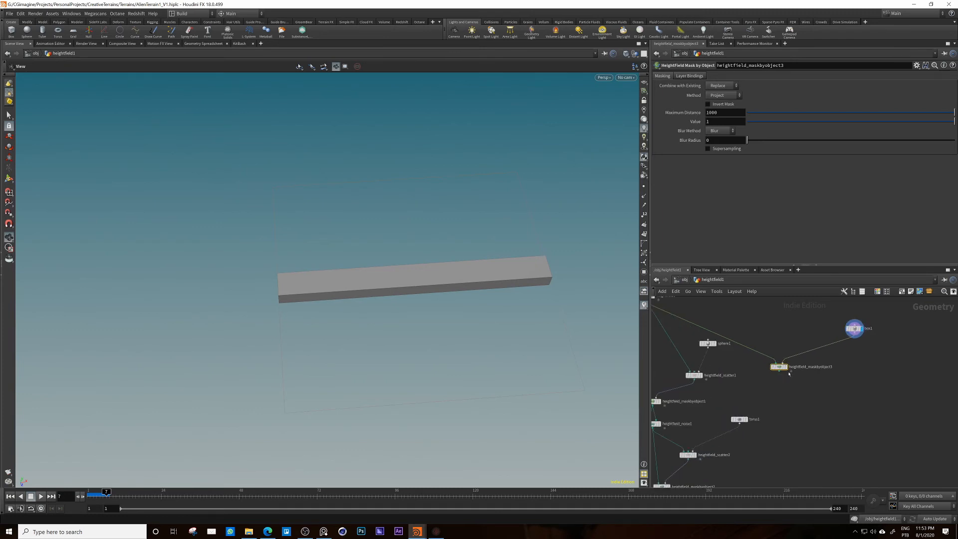
click(786, 357)
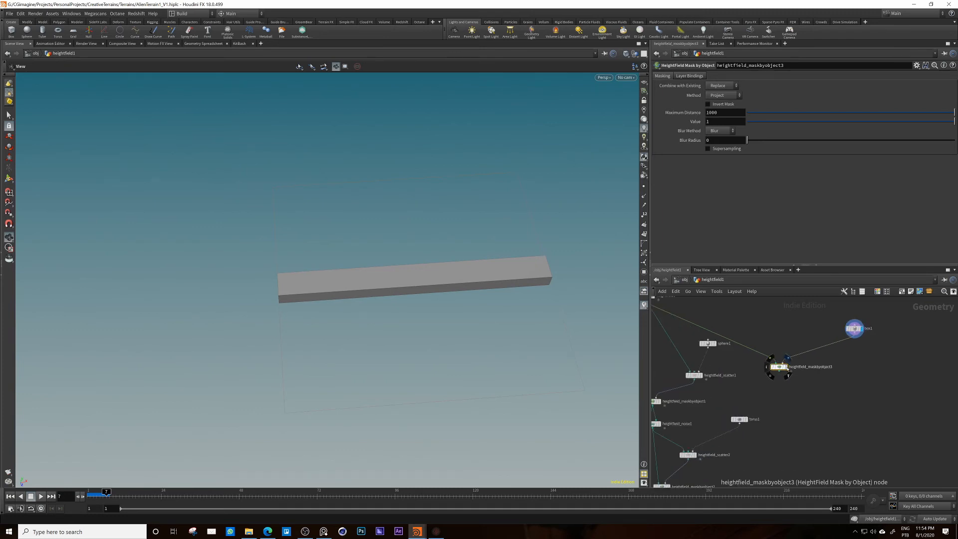
click(786, 368)
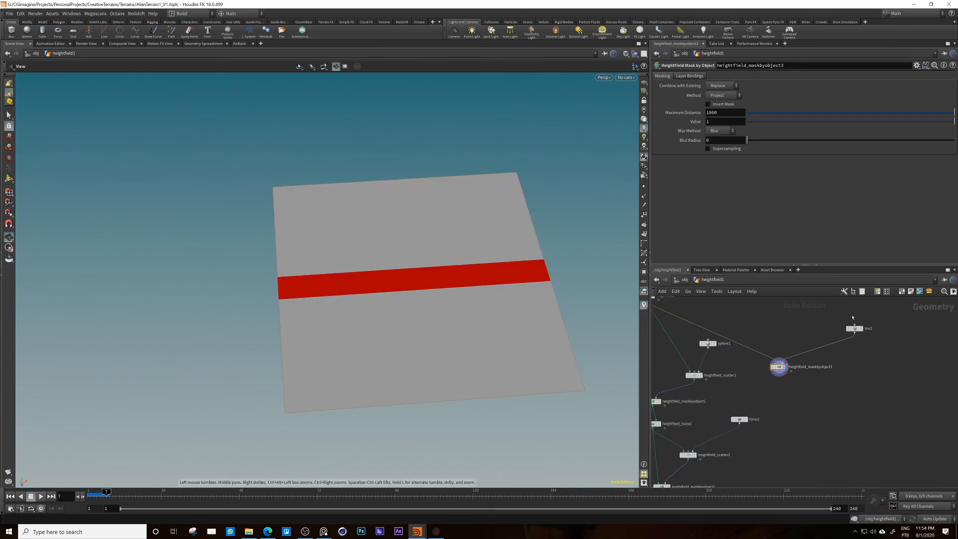
drag(855, 324, 854, 320)
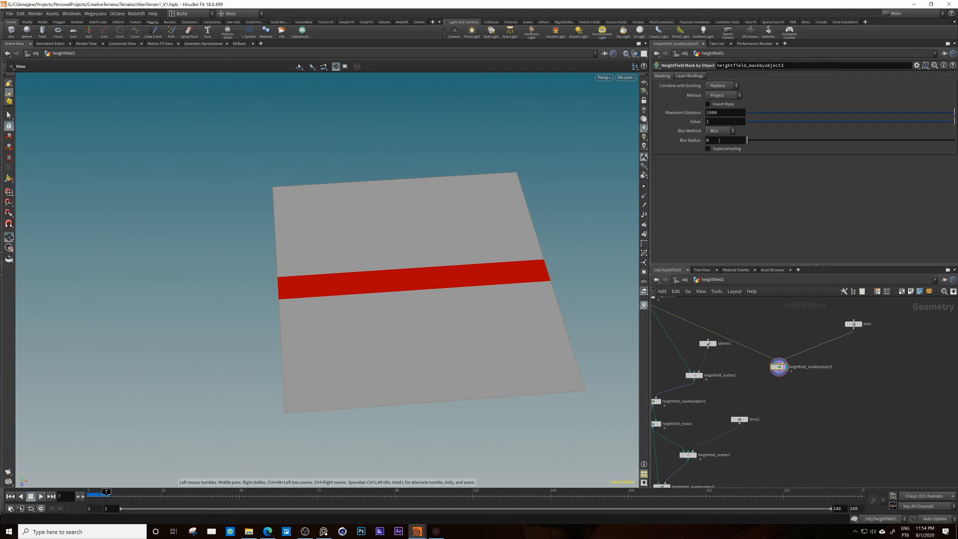
drag(746, 140, 954, 140)
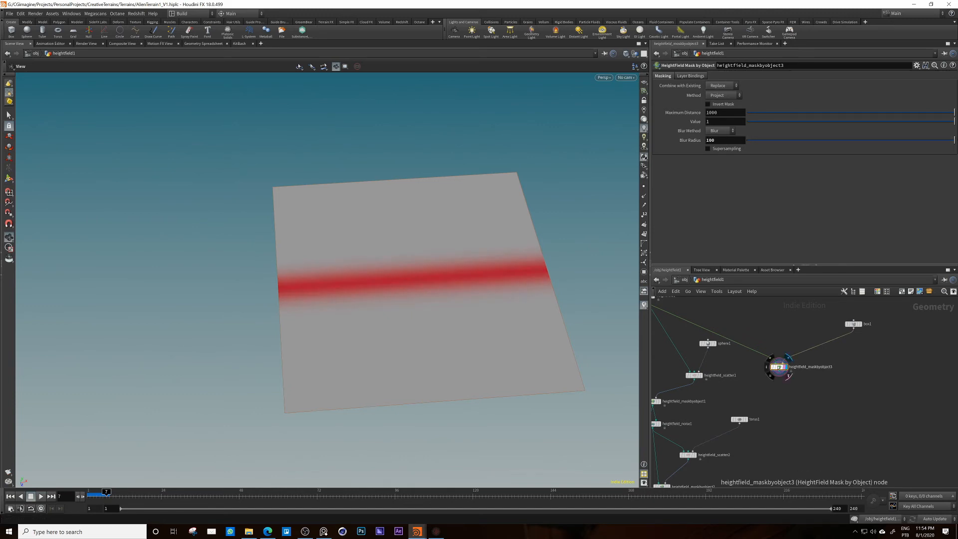
Step: Set the box's Z size to 400 and shift its center along Z so the mask covers the terrain's far edge
click(852, 324)
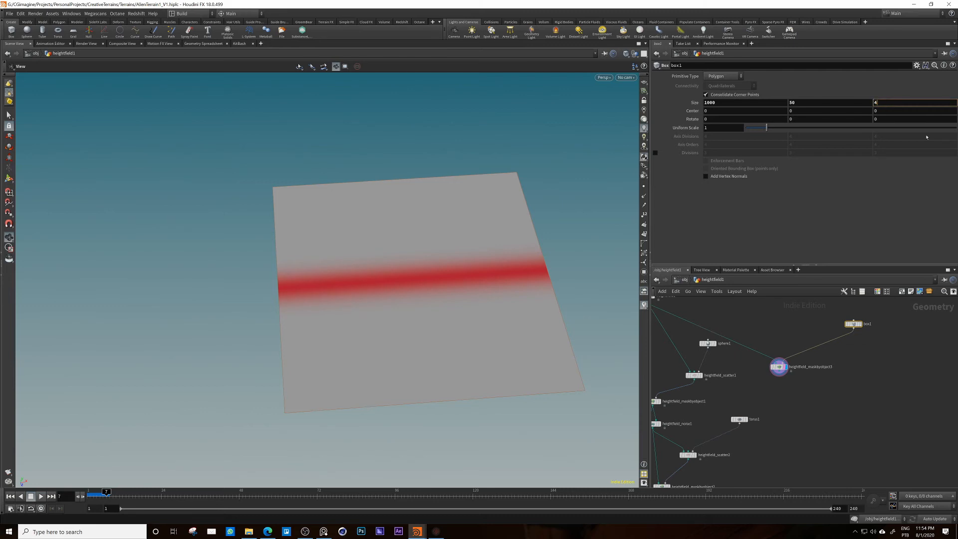
key(Return)
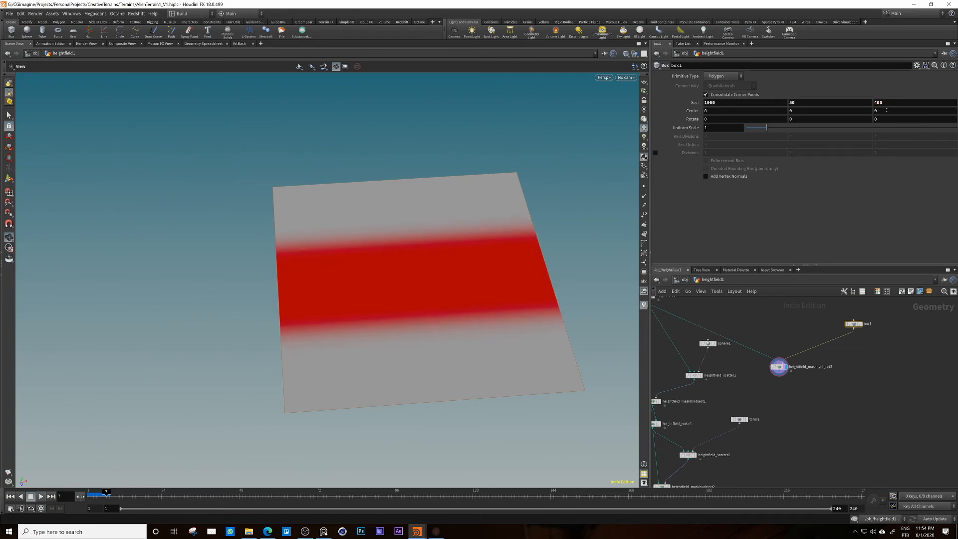
middle_drag(887, 109, 704, 86)
Step: Set the blur radius of the box's HeightField Mask by Object node to 300
click(799, 366)
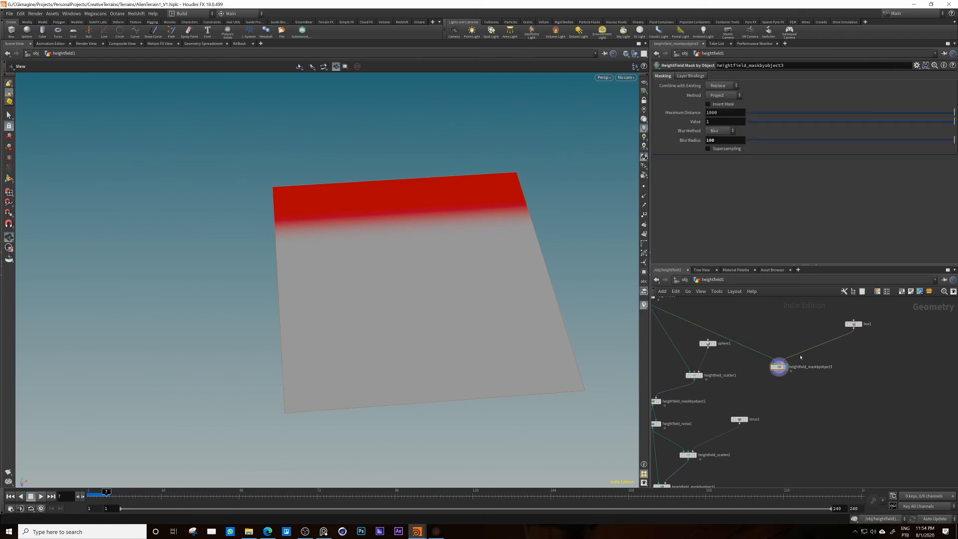
double_click(722, 140)
text(300)
key(Return)
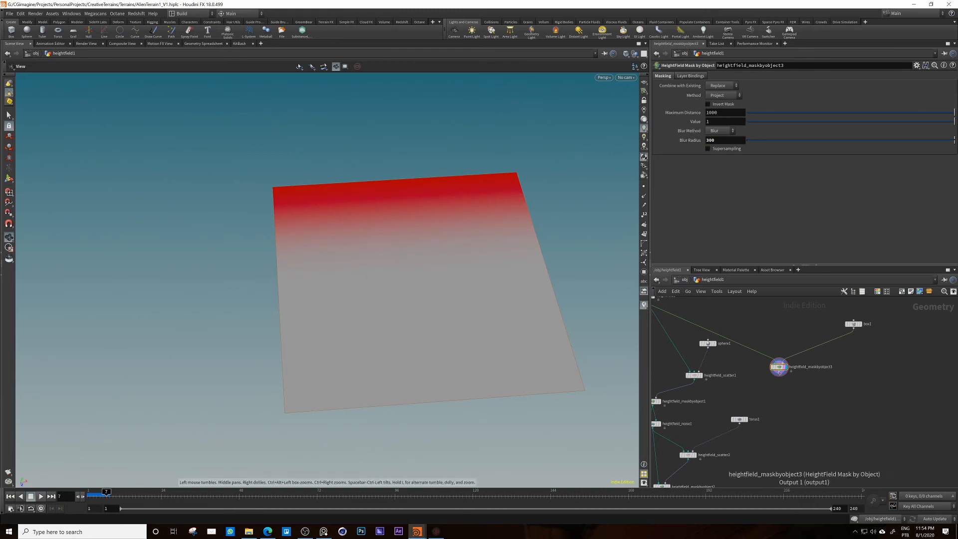
Step: Move the box's mask node down the network to sit beside the last HeightField Erode node
drag(779, 368, 826, 420)
middle_drag(795, 457, 787, 374)
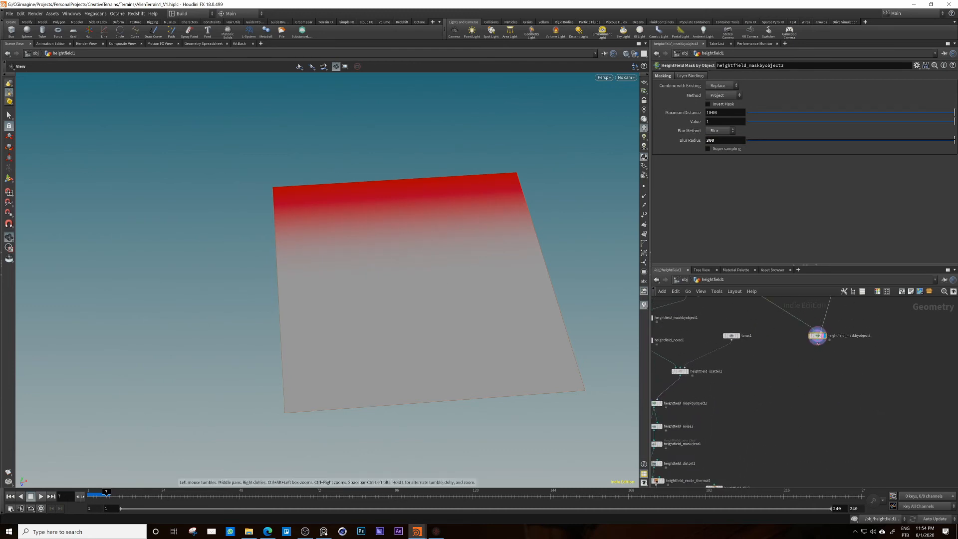
drag(817, 343, 818, 411)
middle_drag(770, 436, 783, 346)
scroll(810, 353, down, 3)
drag(824, 336, 834, 404)
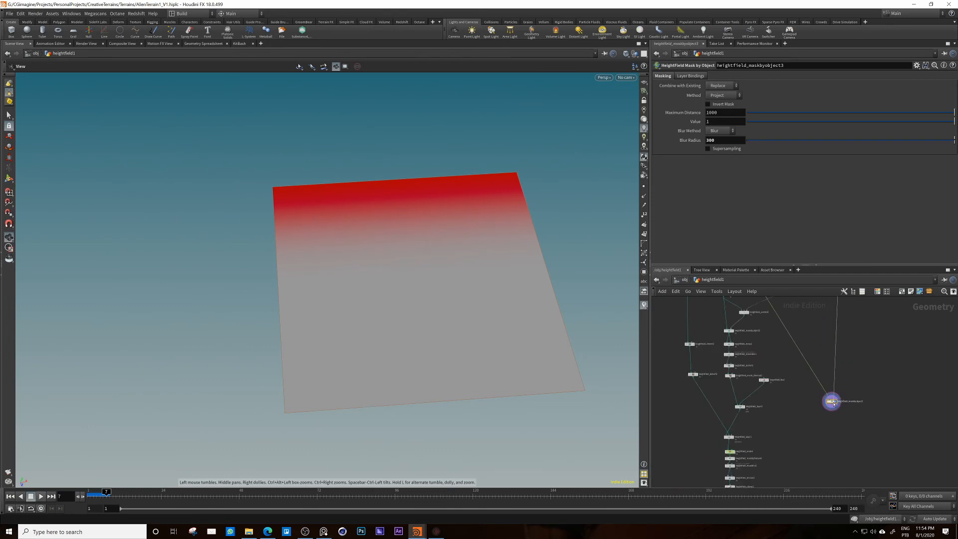
middle_drag(816, 445, 791, 366)
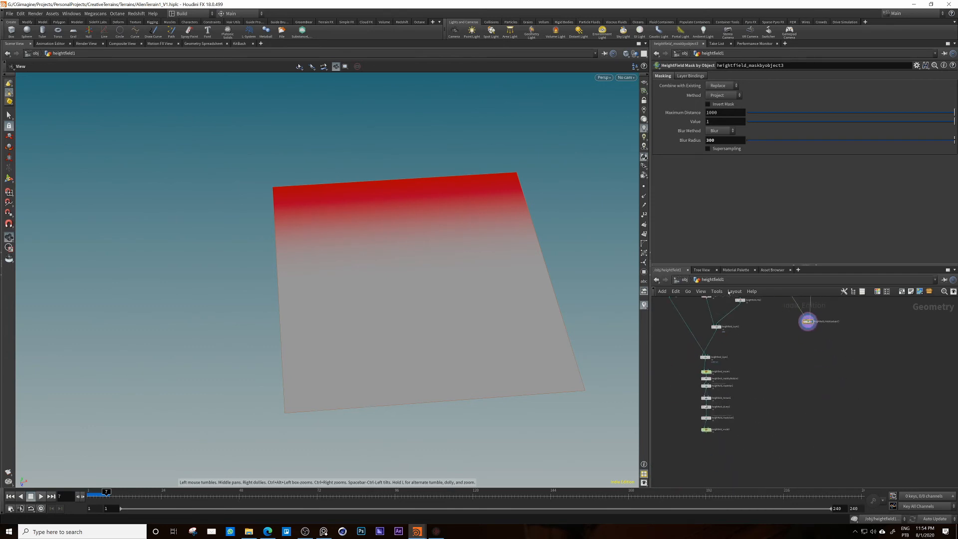
drag(808, 324, 809, 409)
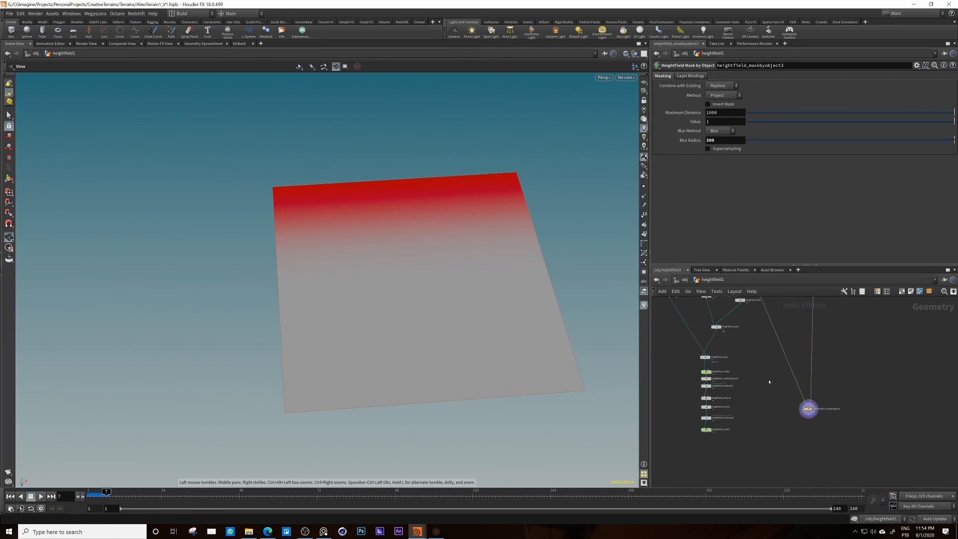
middle_drag(809, 408, 823, 358)
drag(821, 356, 777, 381)
scroll(760, 380, up, 4)
scroll(760, 380, down, 4)
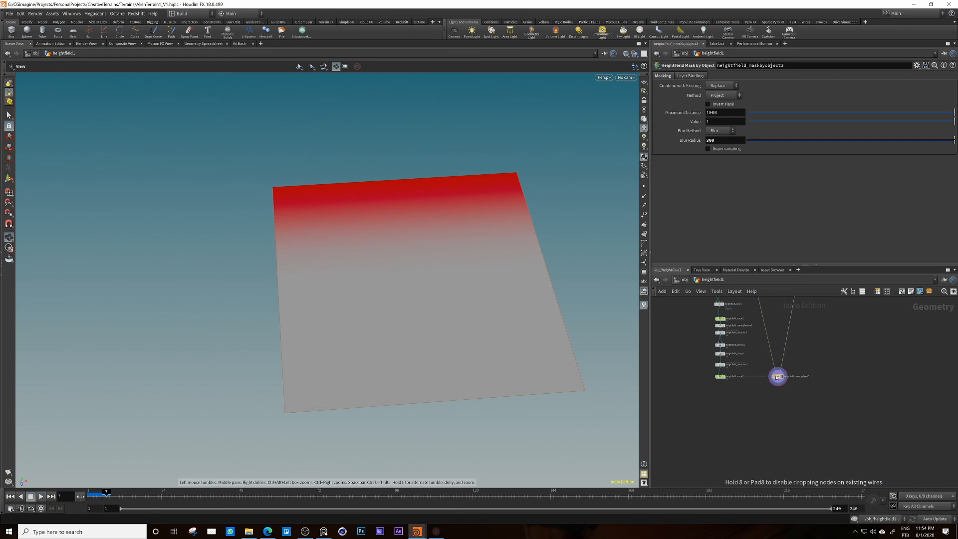
middle_drag(784, 387, 824, 388)
drag(819, 378, 830, 376)
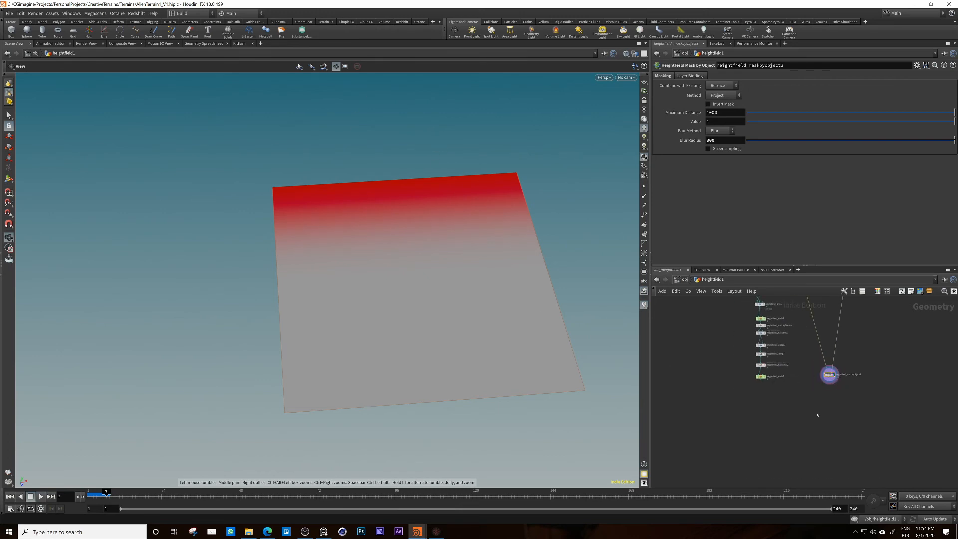
Step: Add a HeightField Noise node below the mask node, using the mask as its mask input, and display it
scroll(786, 392, up, 2)
key(Tab)
text(noi)
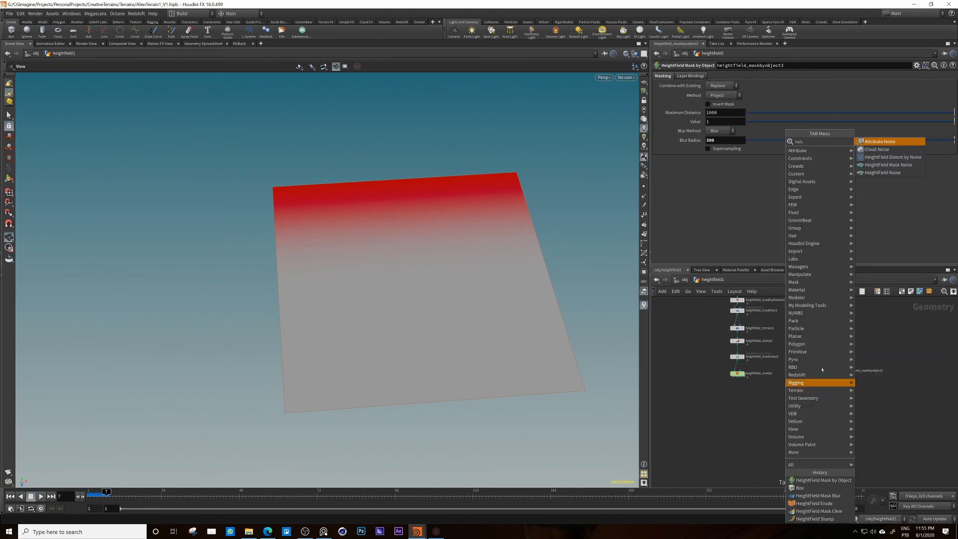
click(882, 173)
click(838, 398)
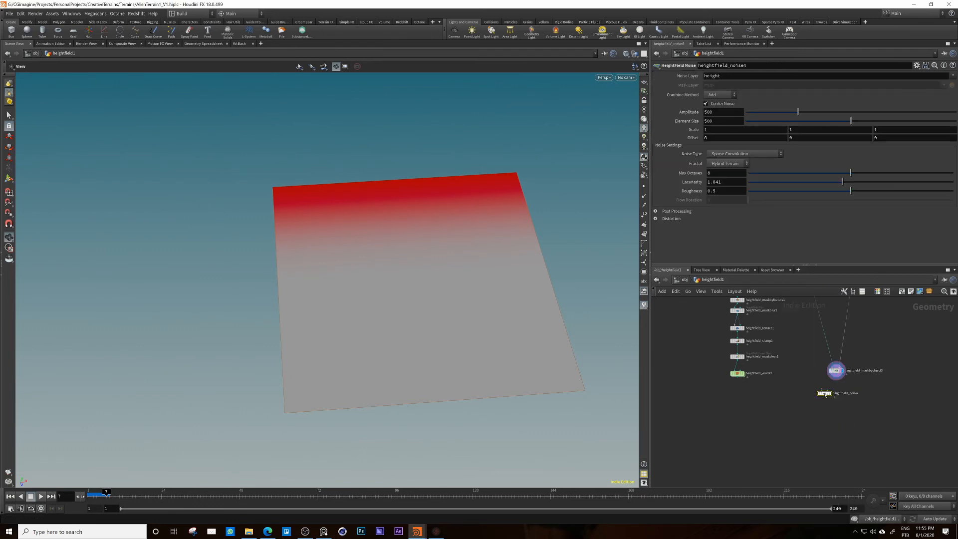
click(836, 396)
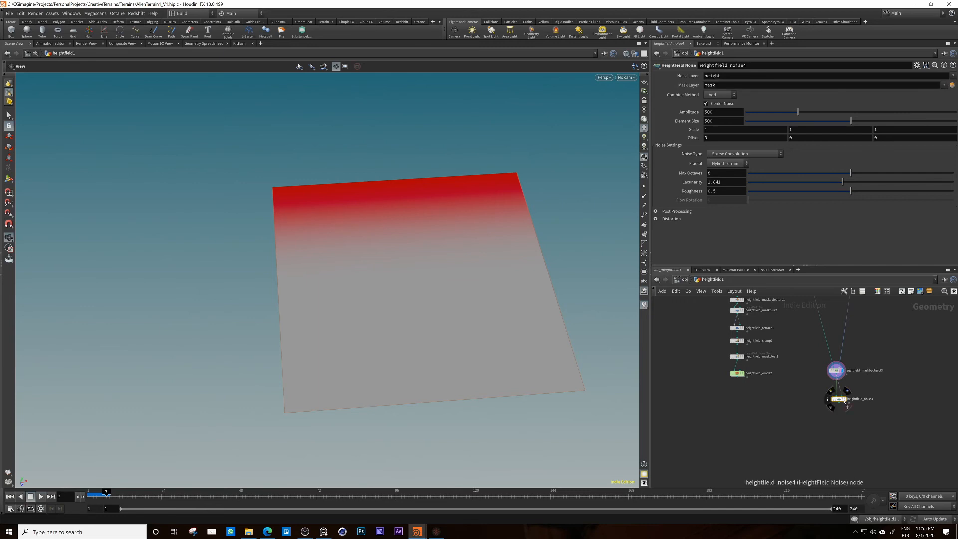
click(846, 402)
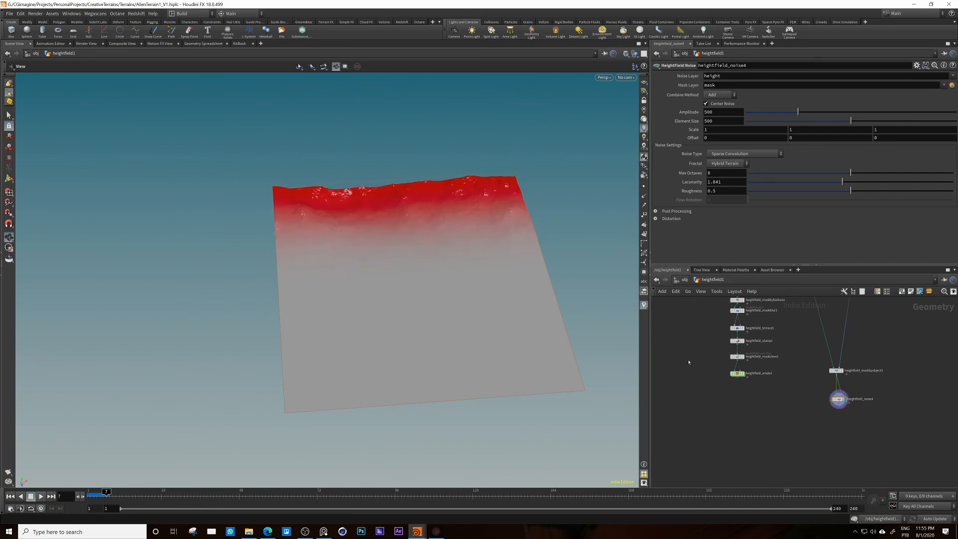
Step: Set the noise to Worley (cellular) F2-F1 with Center Noise off, amplitude 301 and element size 250
click(744, 154)
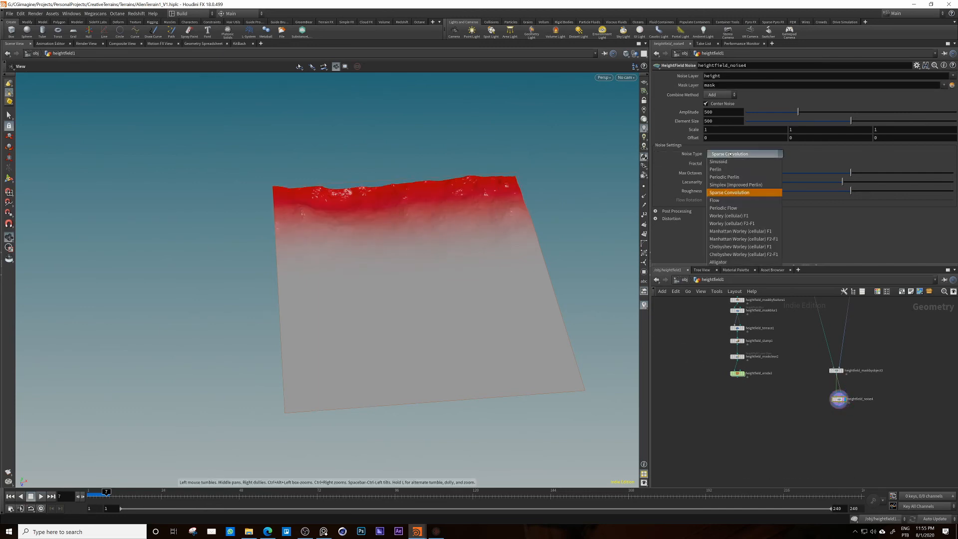
click(753, 224)
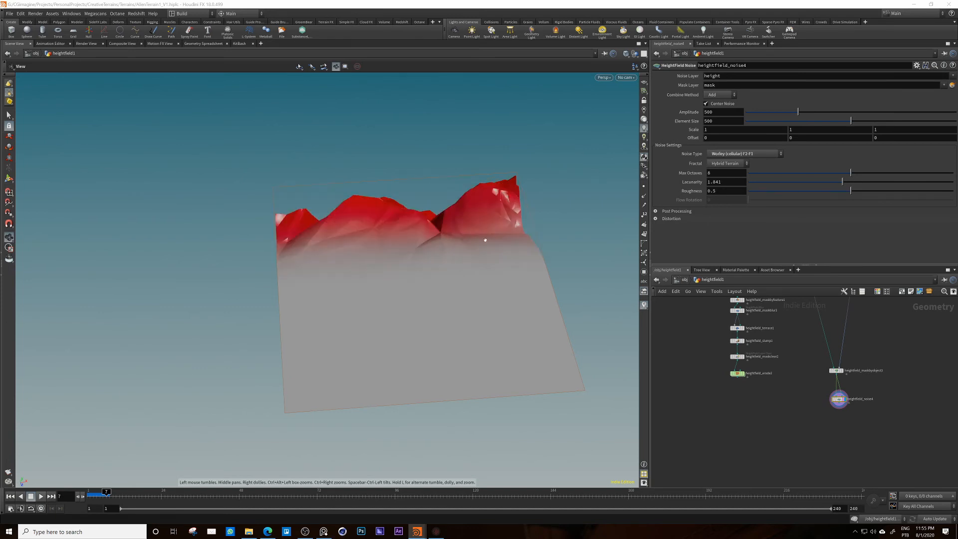
drag(485, 240, 369, 198)
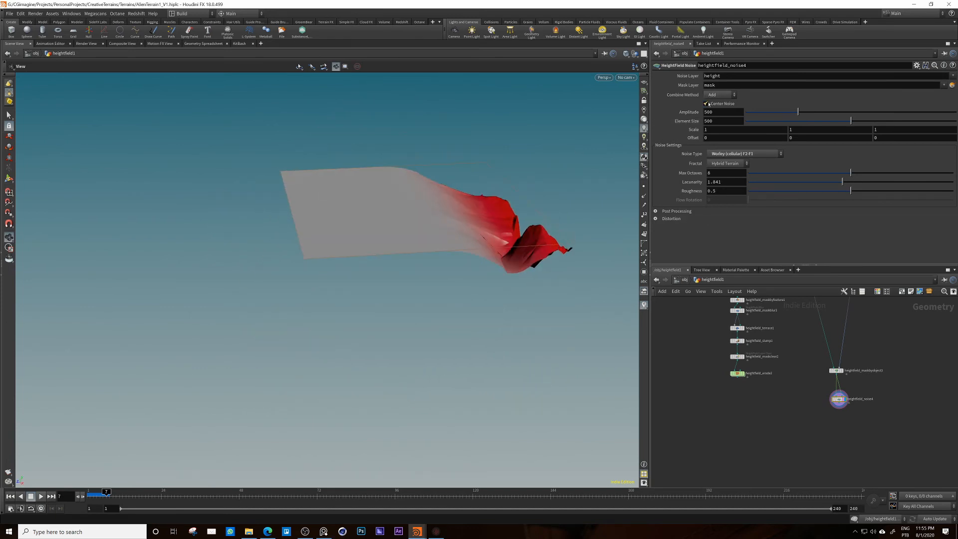
drag(438, 201, 562, 180)
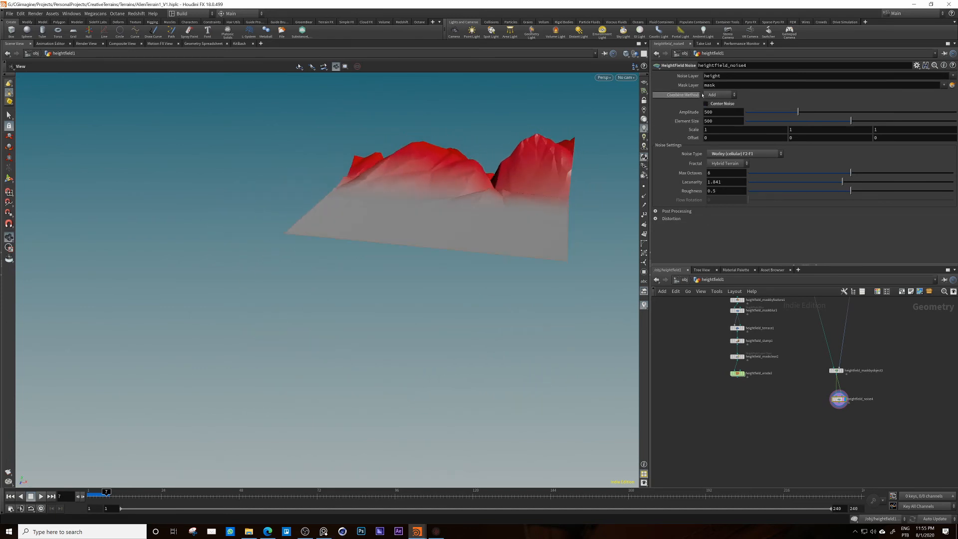
mouse_move(784, 111)
mouse_down()
mouse_move(845, 122)
mouse_move(799, 119)
mouse_up()
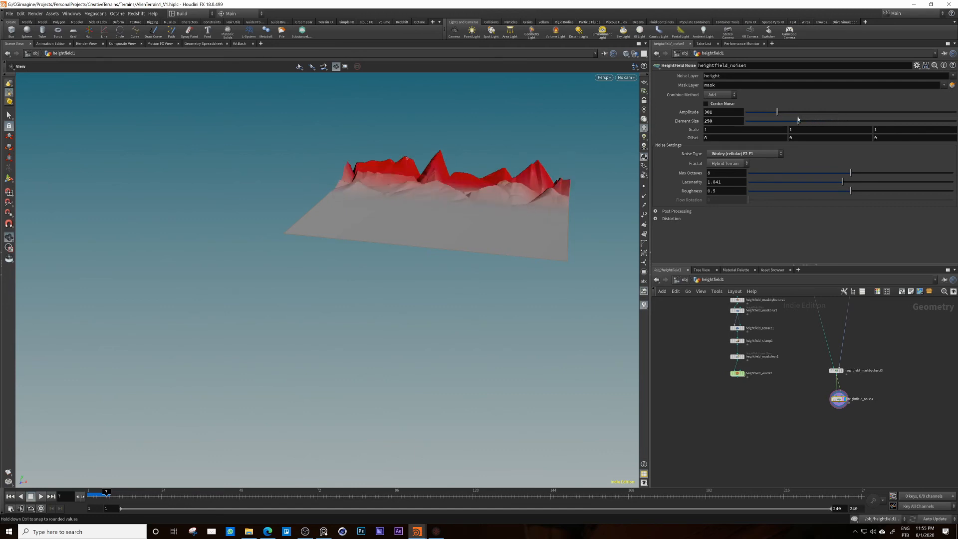
drag(419, 216, 454, 210)
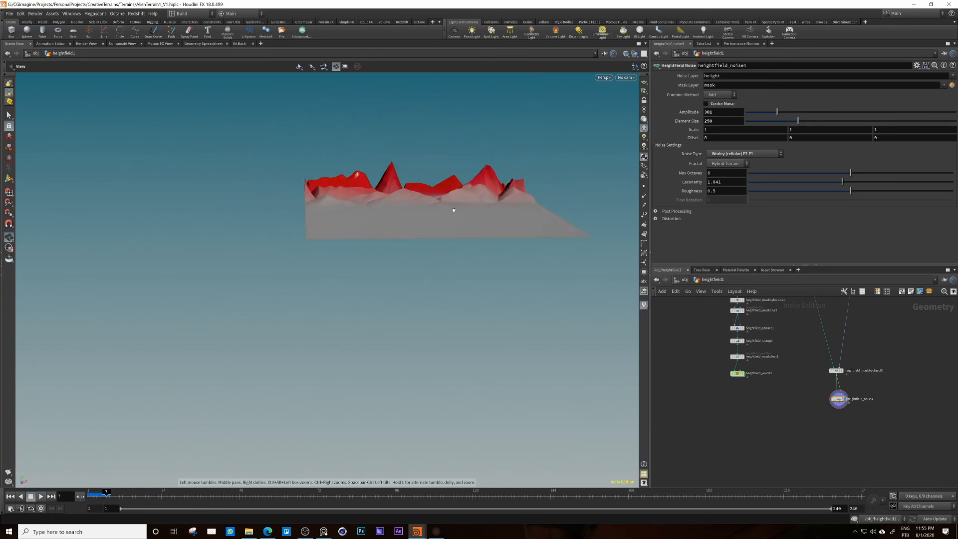
Step: Add a HeightField Distort by Noise node after the new noise node and display it
middle_drag(850, 411, 850, 399)
key(Tab)
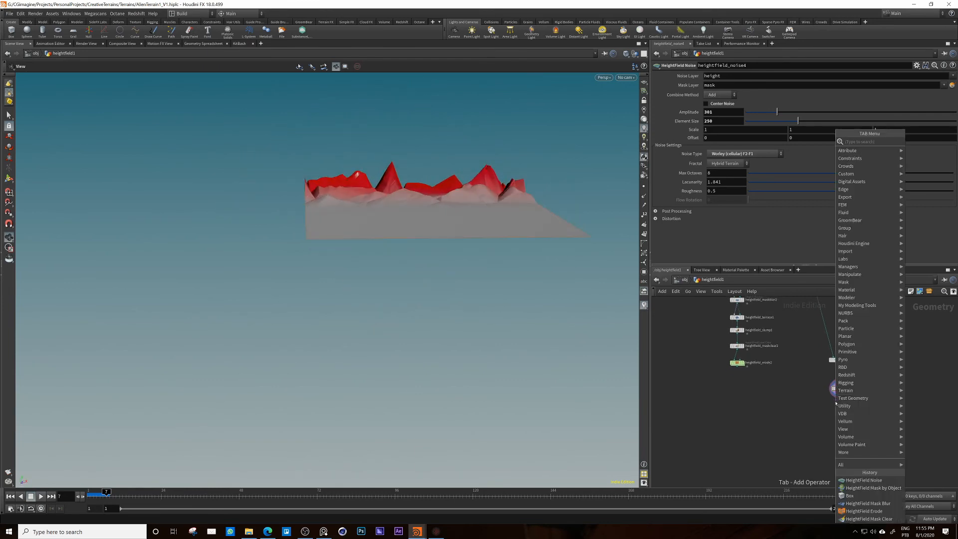
text(dist)
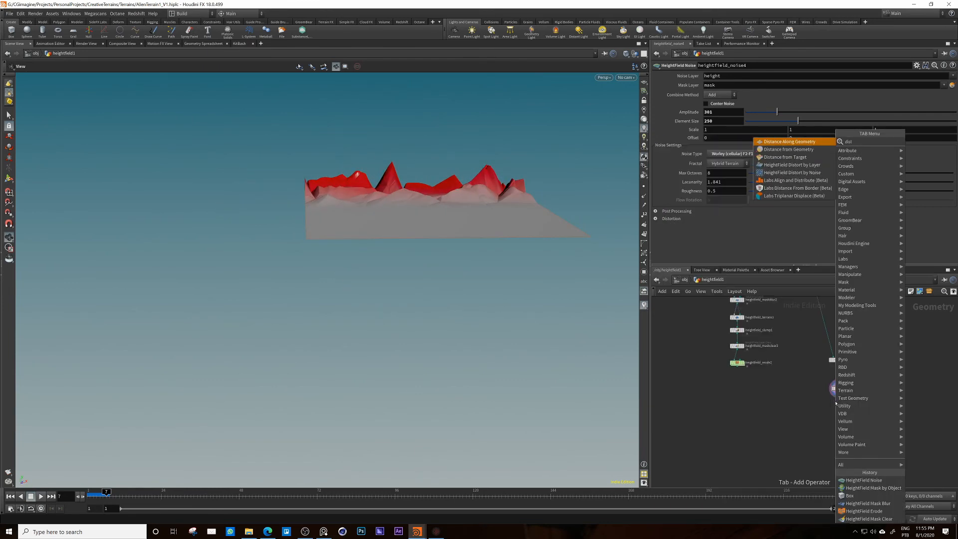
key(Down)
key(Down)
key(Down)
key(Down)
key(Return)
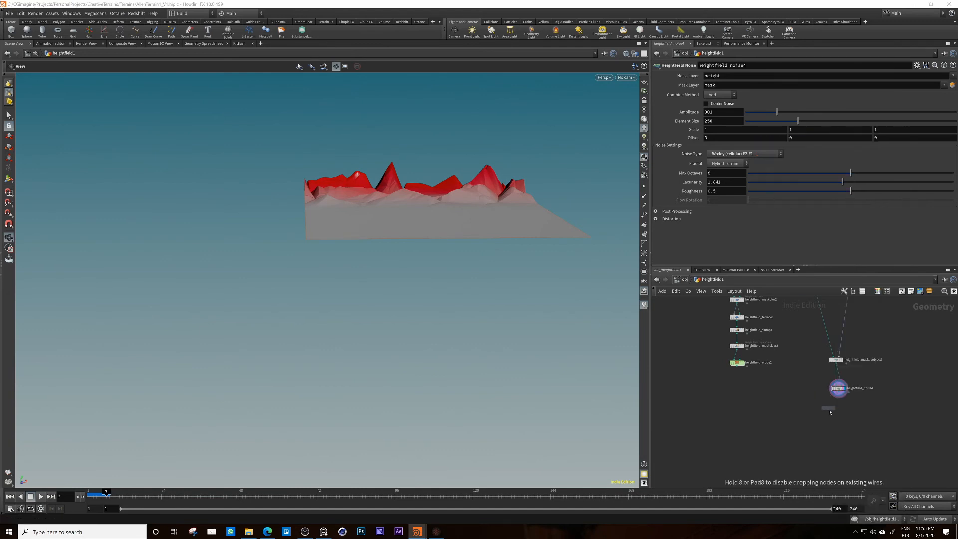
click(839, 405)
scroll(839, 404, up, 5)
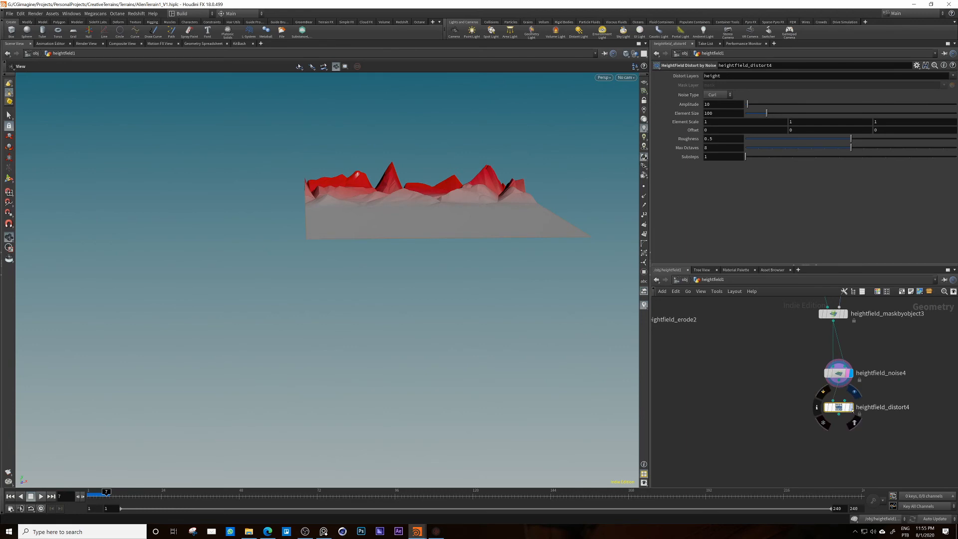
click(851, 408)
Step: Set the HeightField Distort by Noise node's element size to 2000 and its amplitude to 200
drag(524, 194, 464, 229)
right_drag(464, 229, 520, 158)
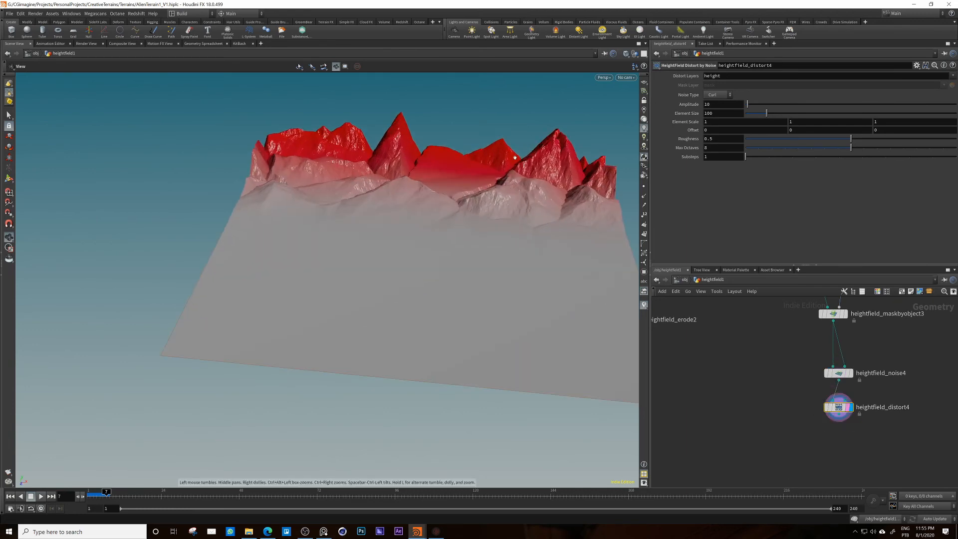
middle_drag(520, 159, 464, 204)
drag(767, 113, 956, 114)
drag(731, 114, 672, 115)
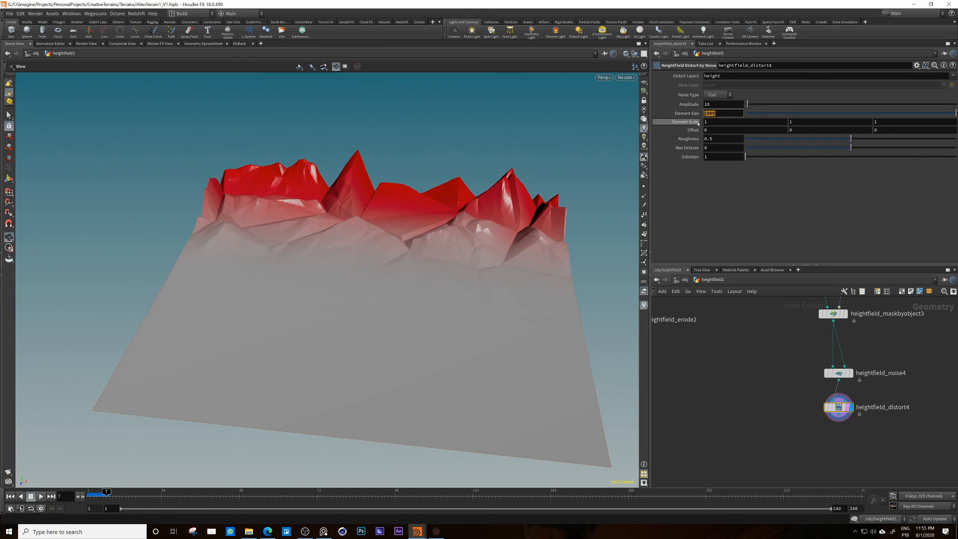
text(2000)
key(Return)
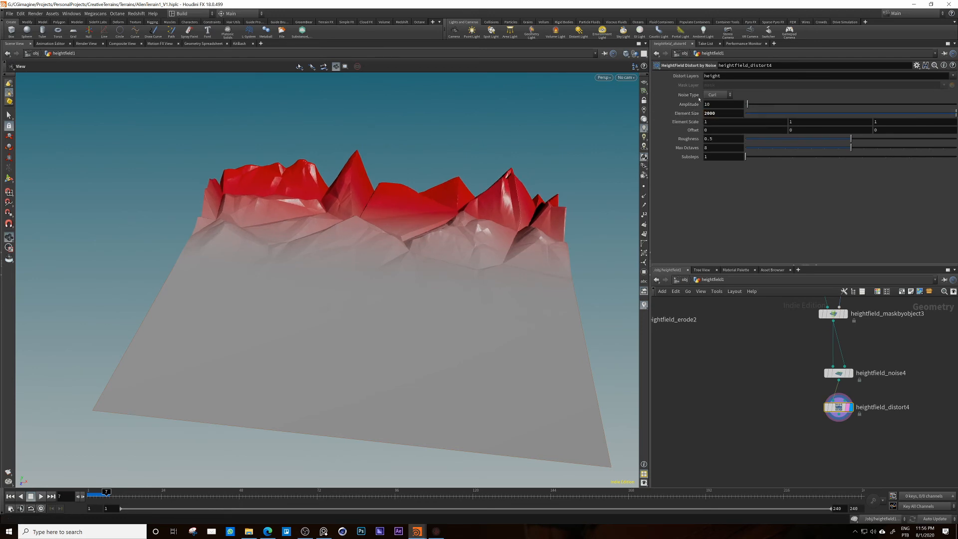
drag(748, 104, 718, 115)
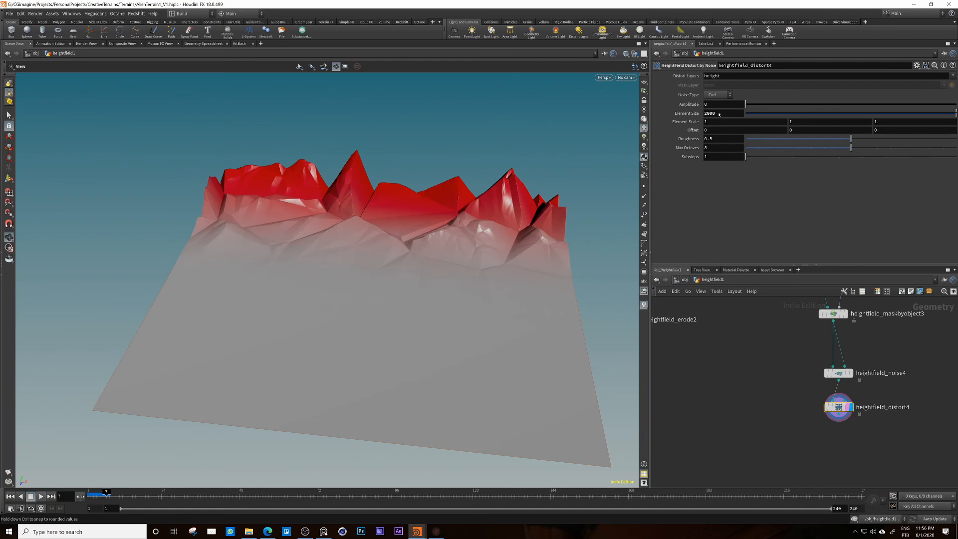
mouse_move(800, 118)
mouse_down()
mouse_move(814, 116)
mouse_move(787, 118)
mouse_up()
Step: Add and display a second HeightField Distort by Noise node below the first, with amplitude 20 and element size 58
middle_drag(726, 375, 713, 322)
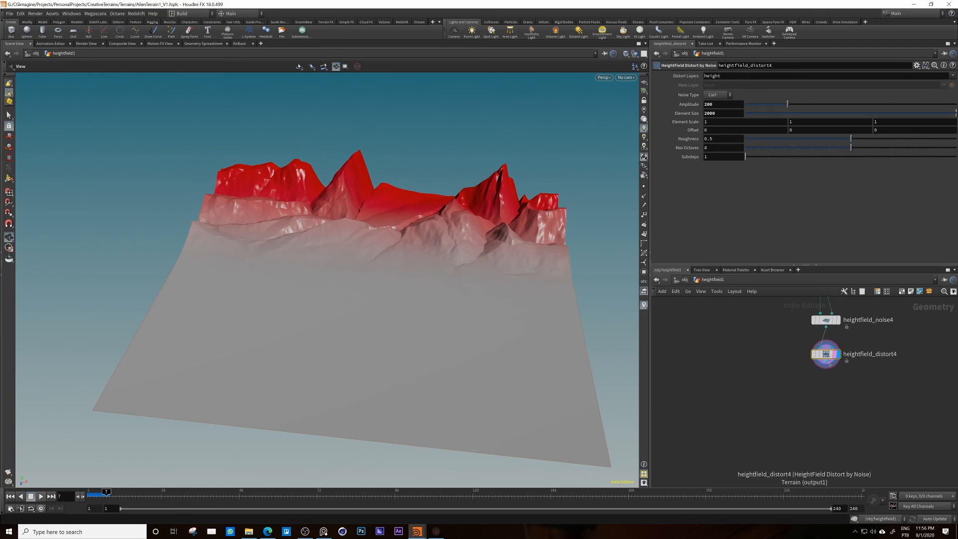
key(Tab)
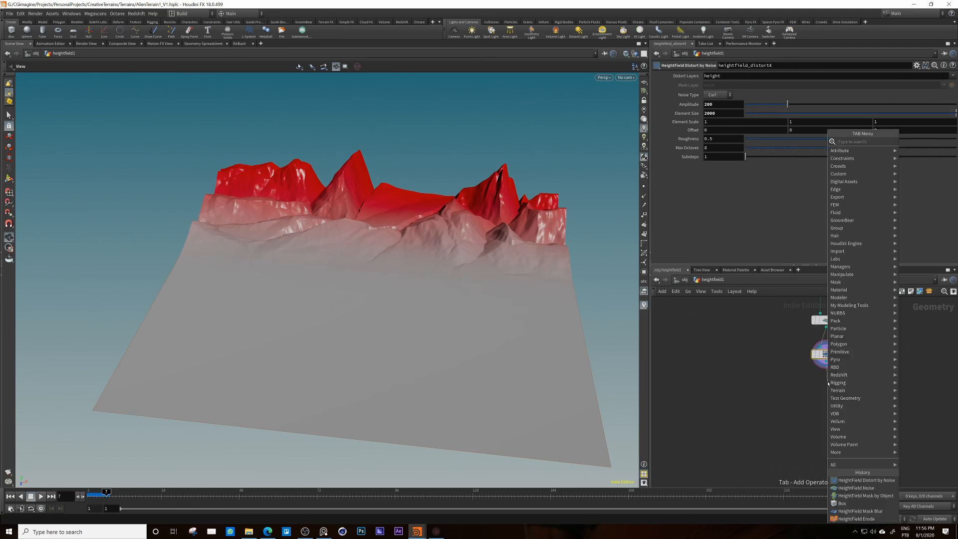
click(866, 480)
click(828, 383)
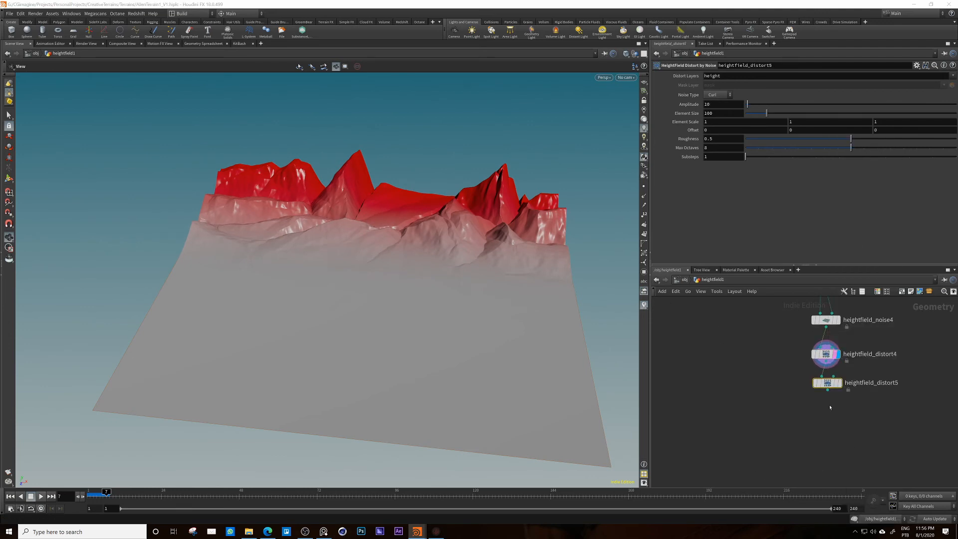
drag(828, 384, 826, 389)
click(842, 373)
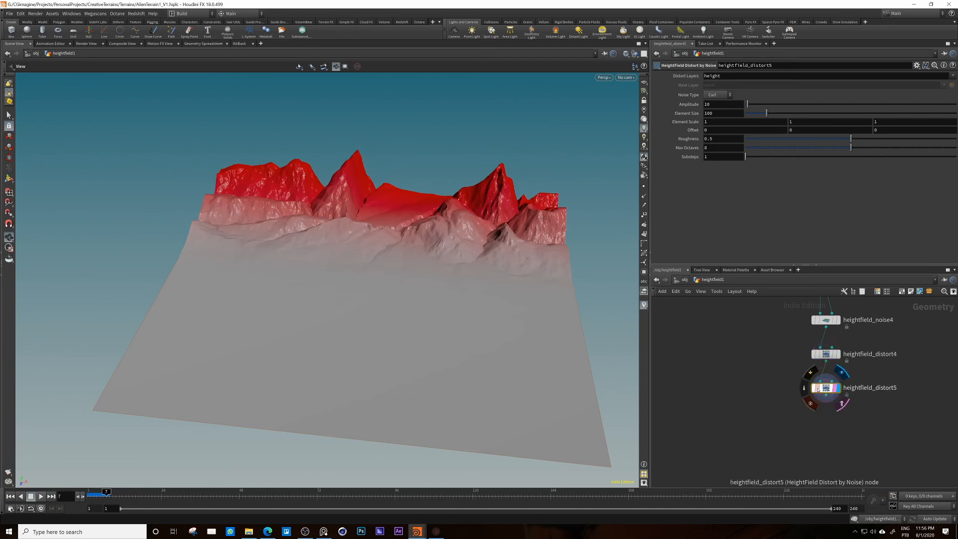
drag(759, 114, 752, 106)
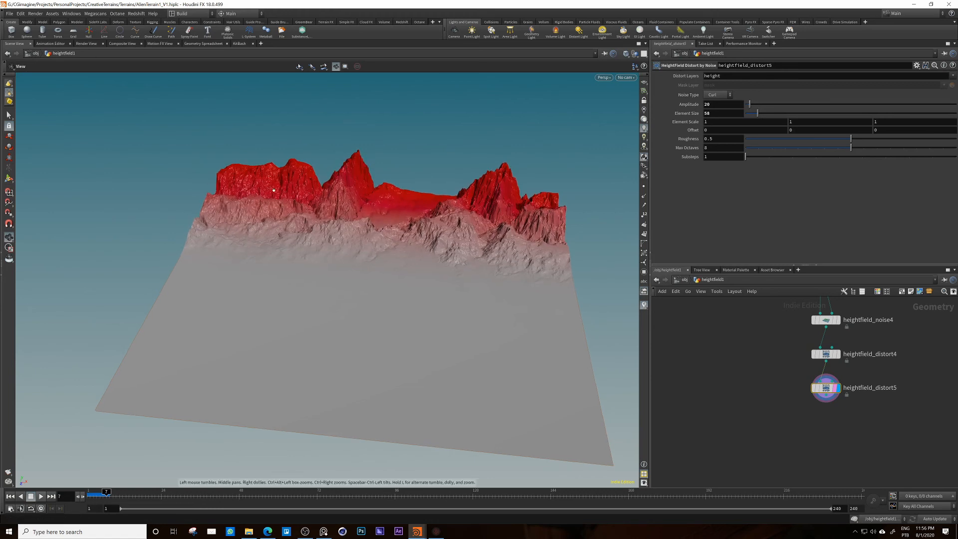
drag(350, 270, 443, 260)
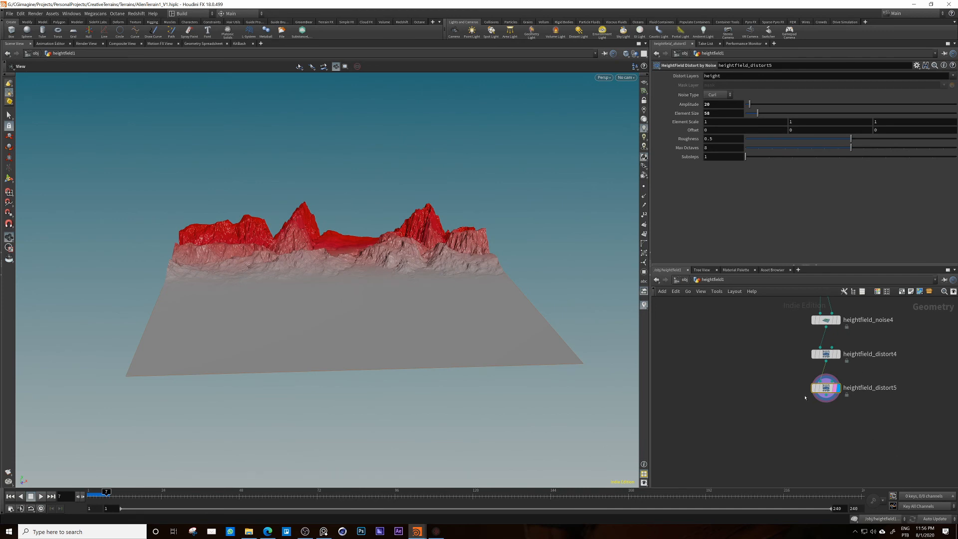
Step: Add a HeightField Layer node combining the last HeightField Erode node with the second distort node, display it, and place it below the erode node
scroll(818, 414, down, 4)
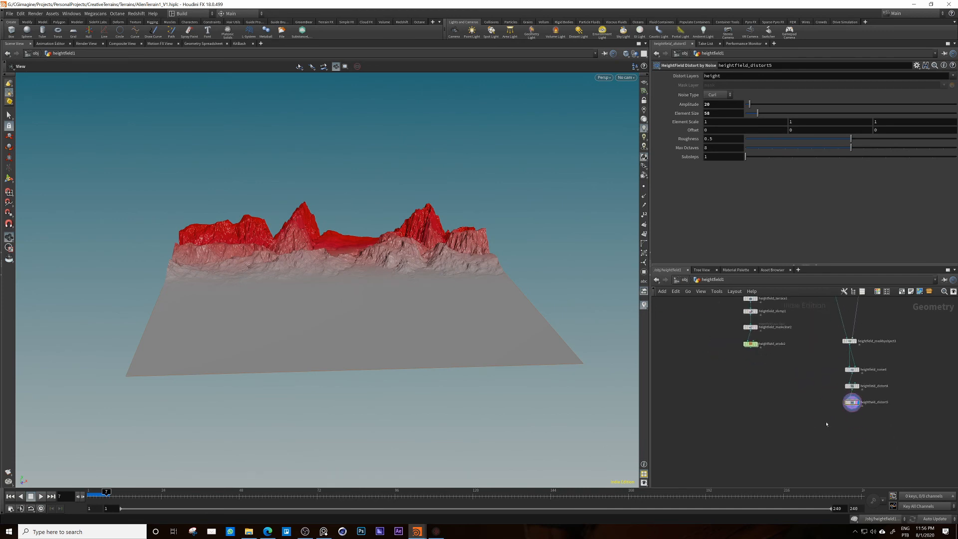
key(Tab)
text(hflaye)
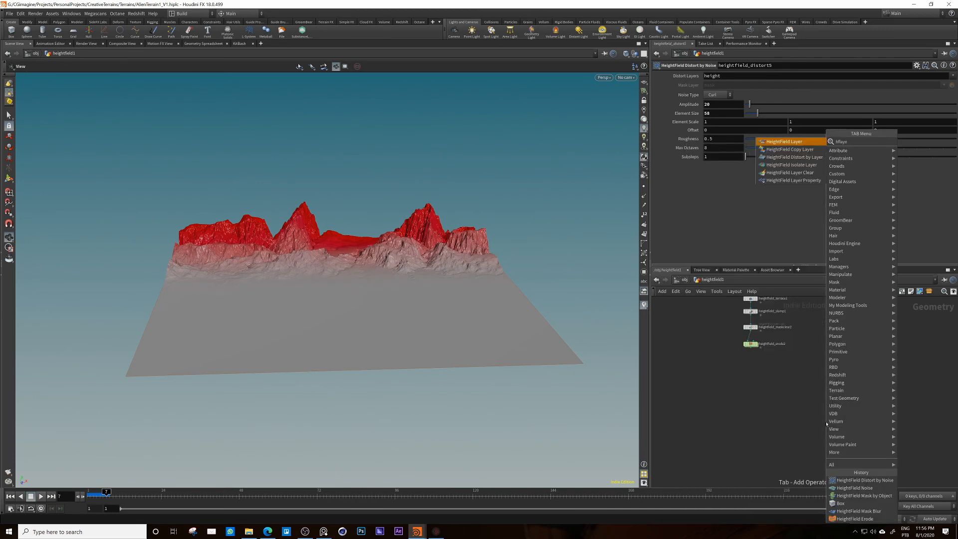
key(Return)
click(798, 427)
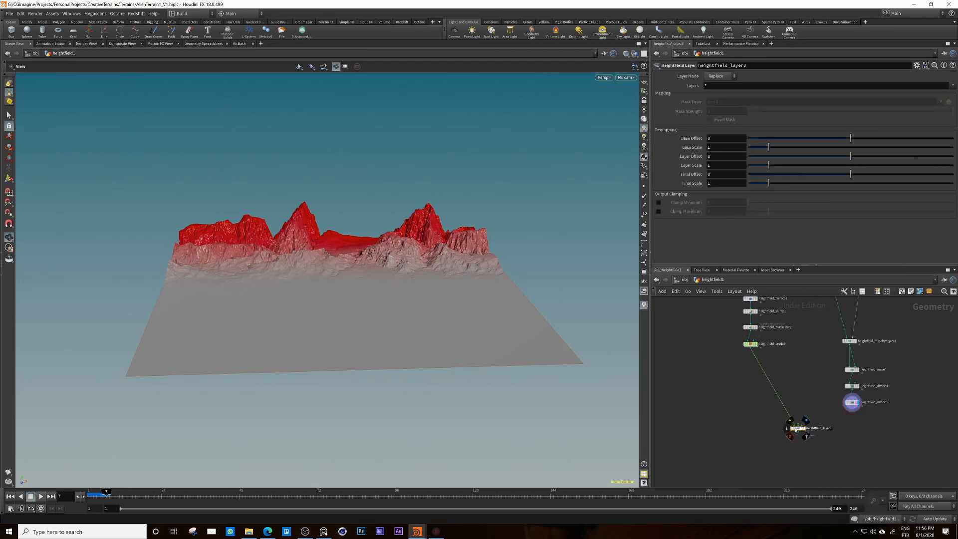
drag(796, 431, 794, 442)
click(797, 436)
click(852, 408)
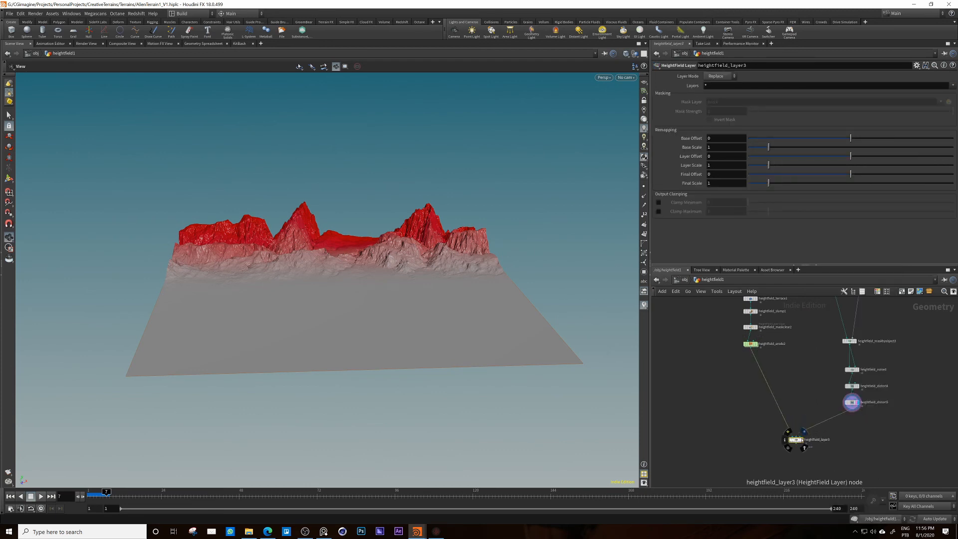
click(800, 440)
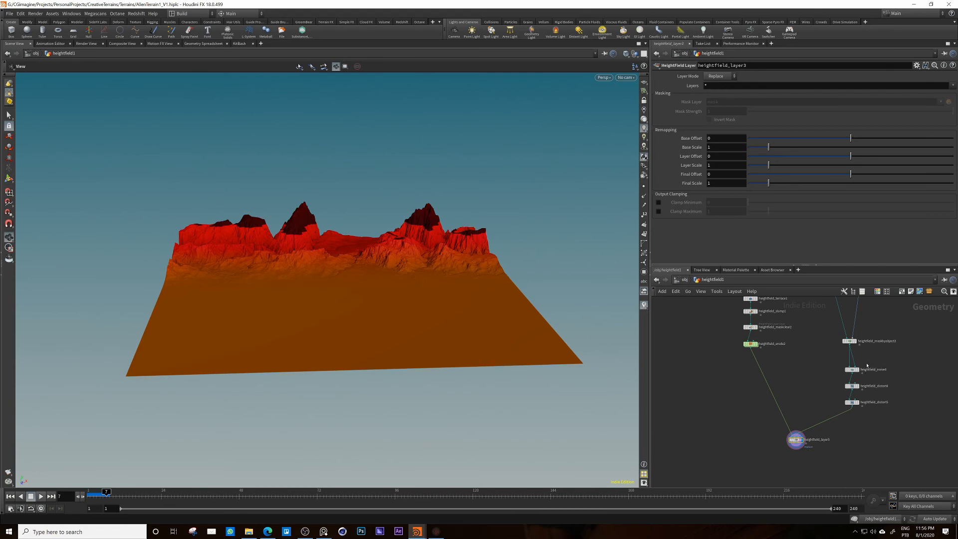
drag(797, 438, 759, 437)
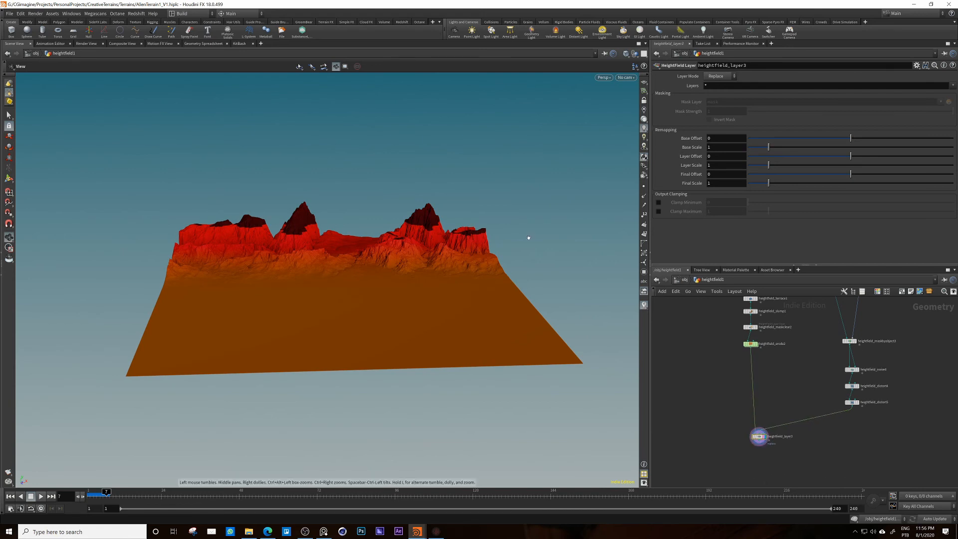
Step: Set the HeightField Layer node's mode to Add and compare the combined terrain with the mountain branch alone
click(719, 76)
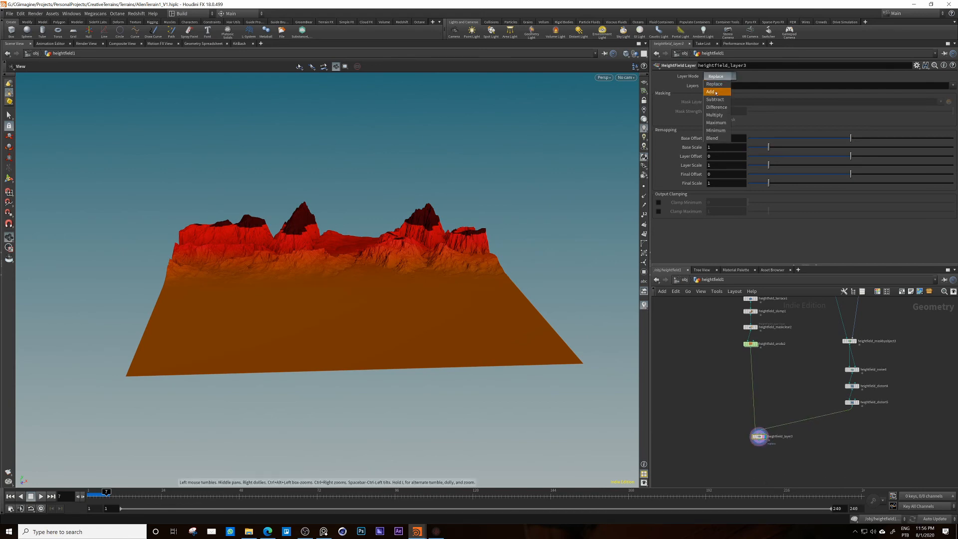
click(716, 93)
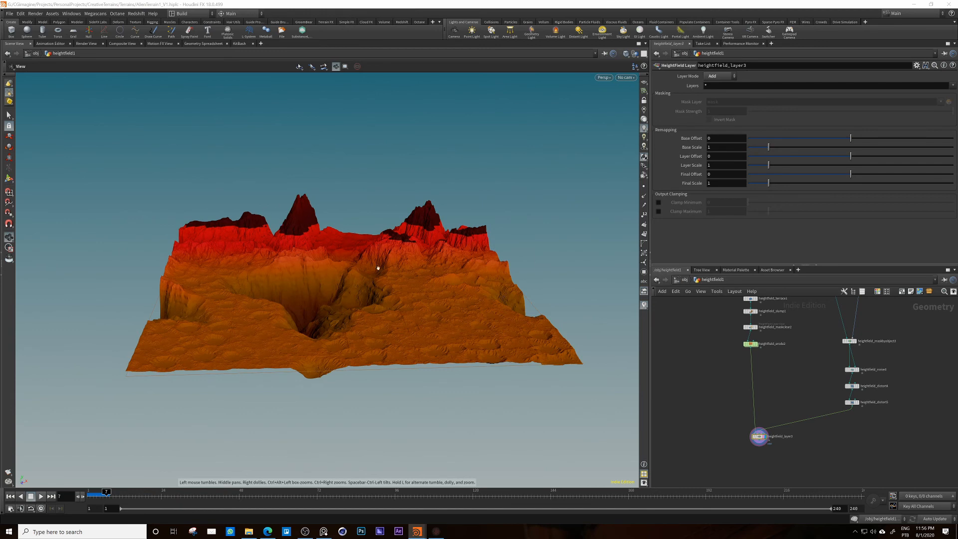
drag(759, 437, 759, 429)
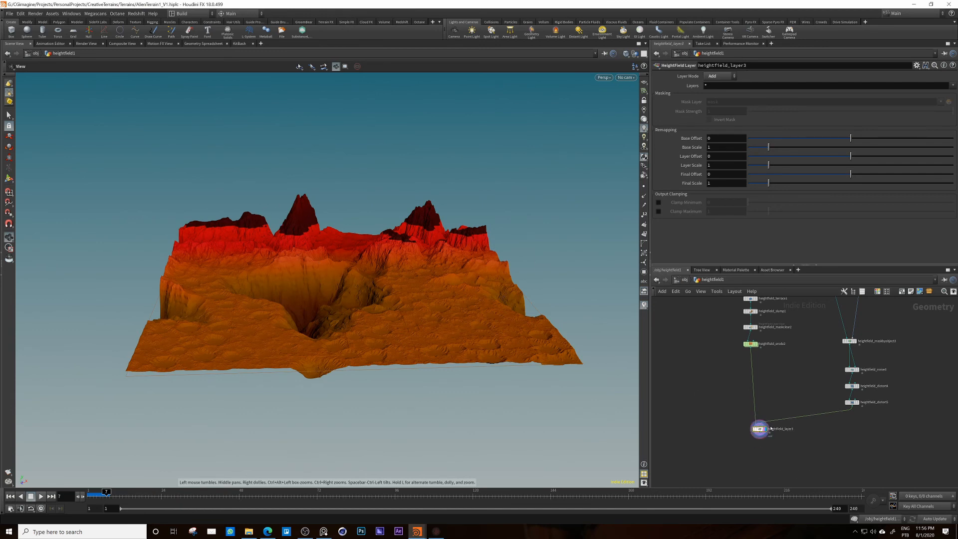
click(856, 404)
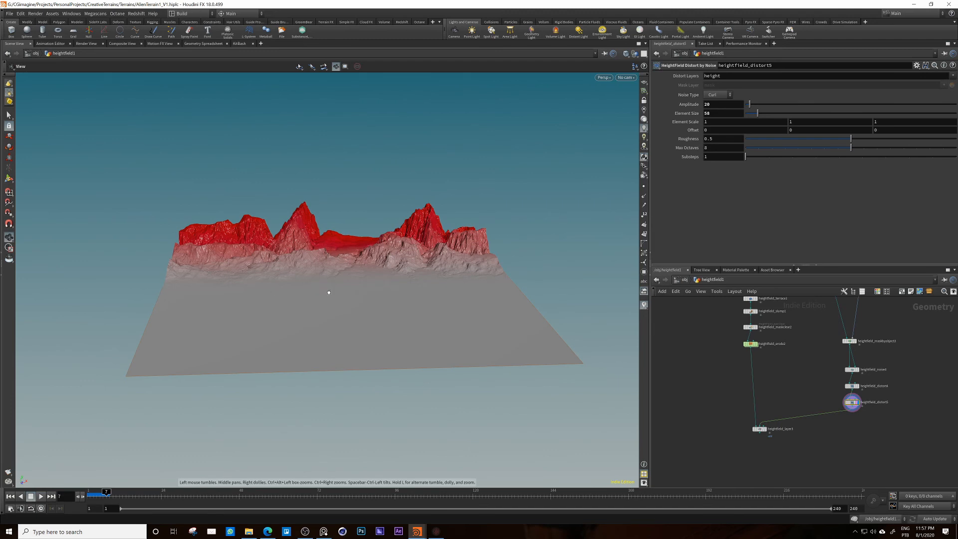
click(764, 430)
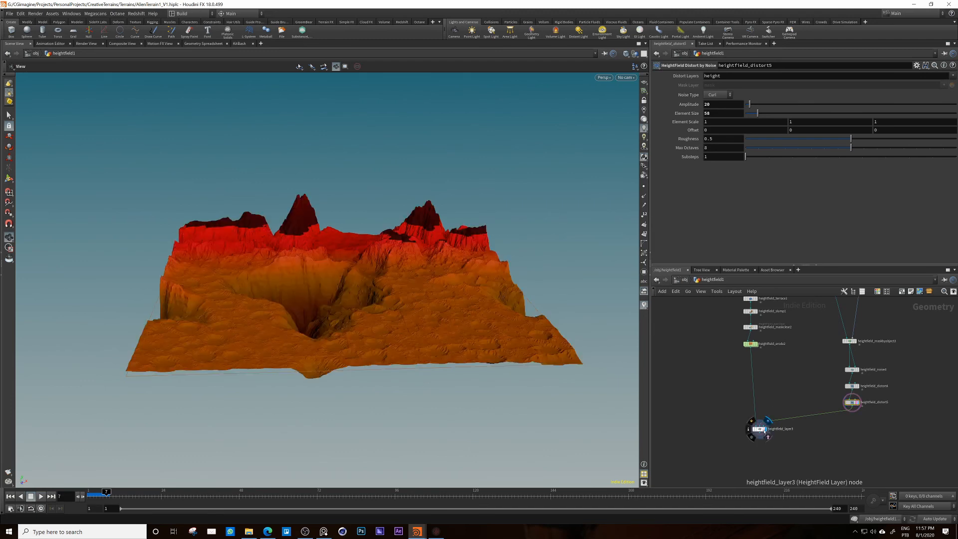
click(759, 429)
right_drag(291, 251, 375, 236)
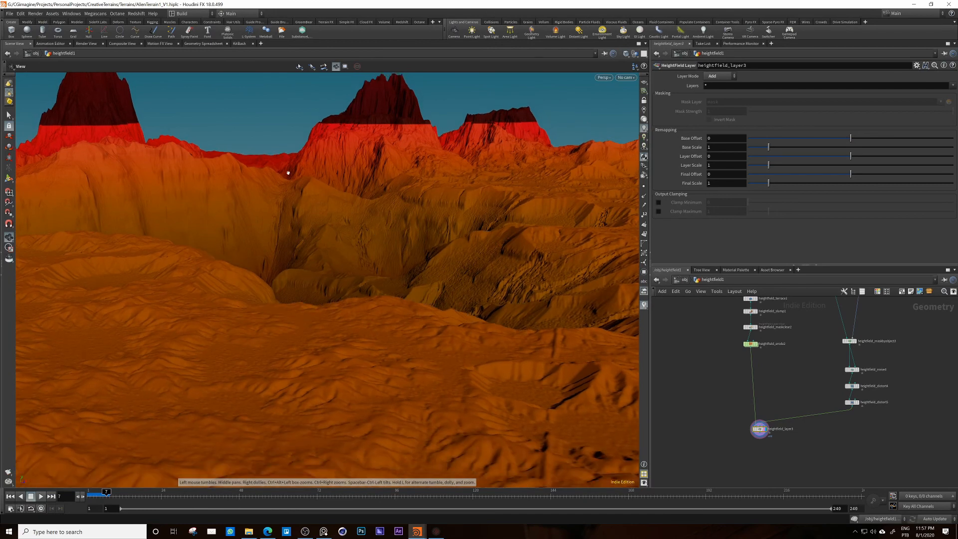
right_drag(288, 172, 290, 173)
middle_drag(385, 126, 394, 195)
Step: Set the mountain branch's HeightField Noise to element size 2000 and amplitude 433
scroll(864, 329, up, 1)
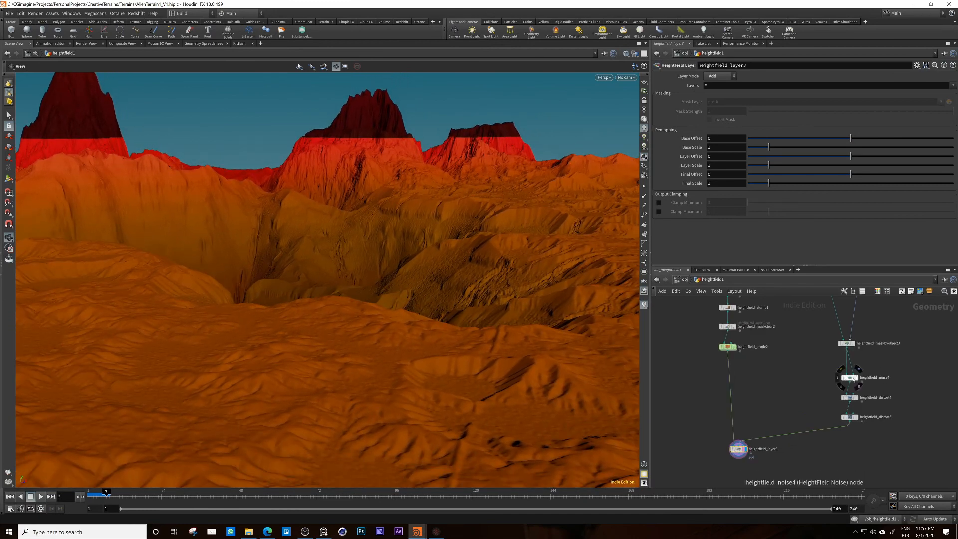
click(849, 378)
click(857, 377)
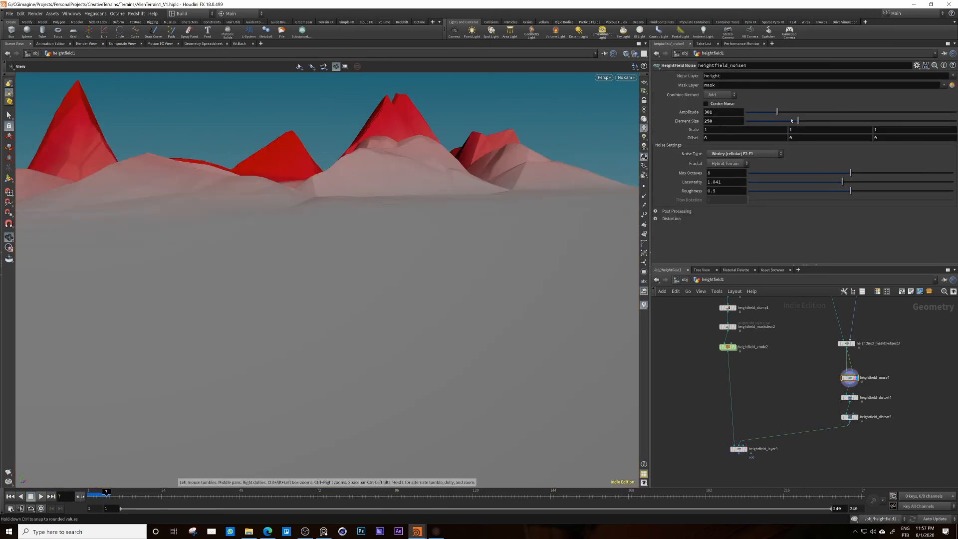
drag(823, 122, 887, 119)
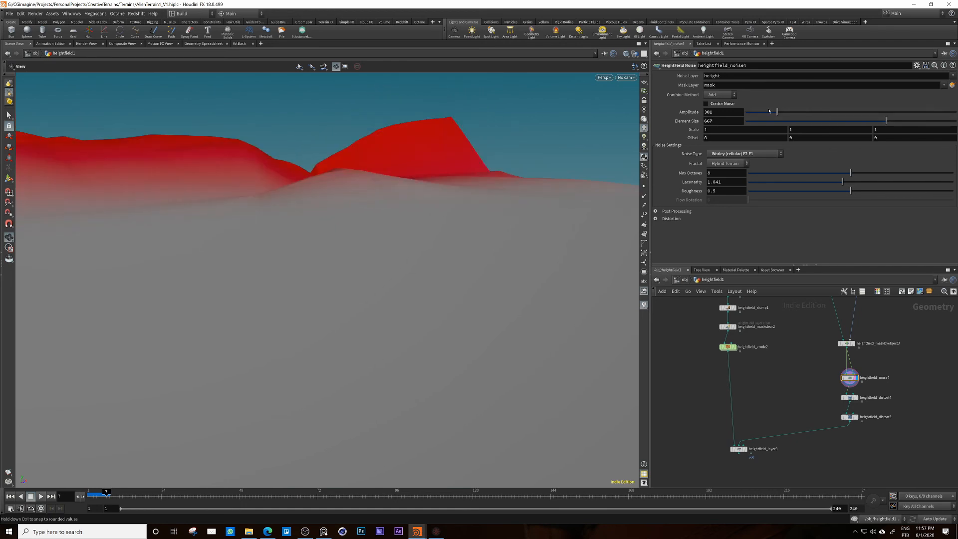
drag(774, 112, 767, 111)
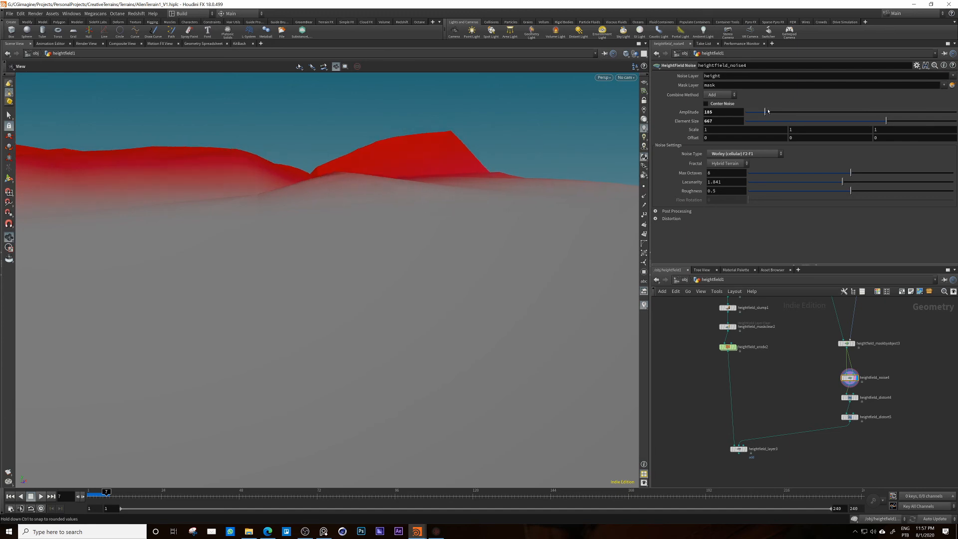
double_click(717, 121)
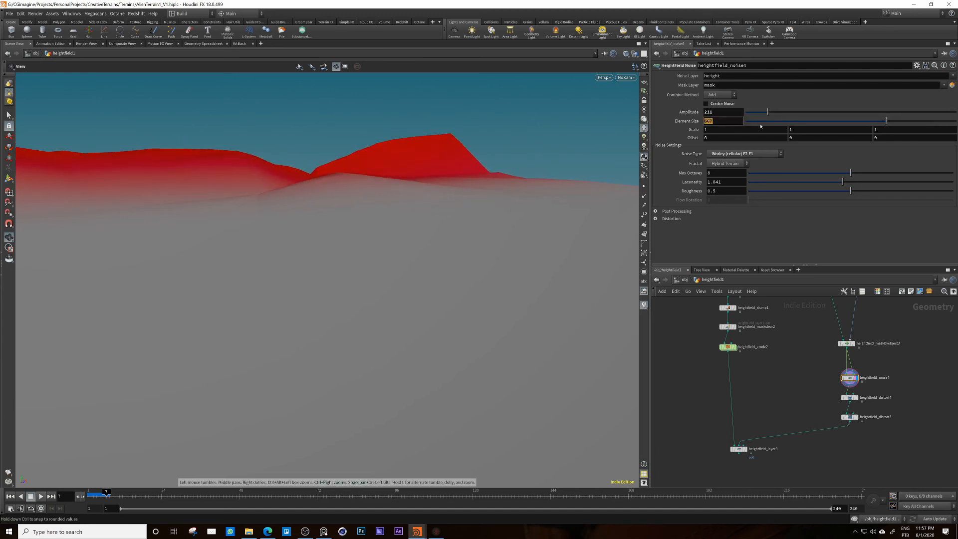
text(2000)
key(Return)
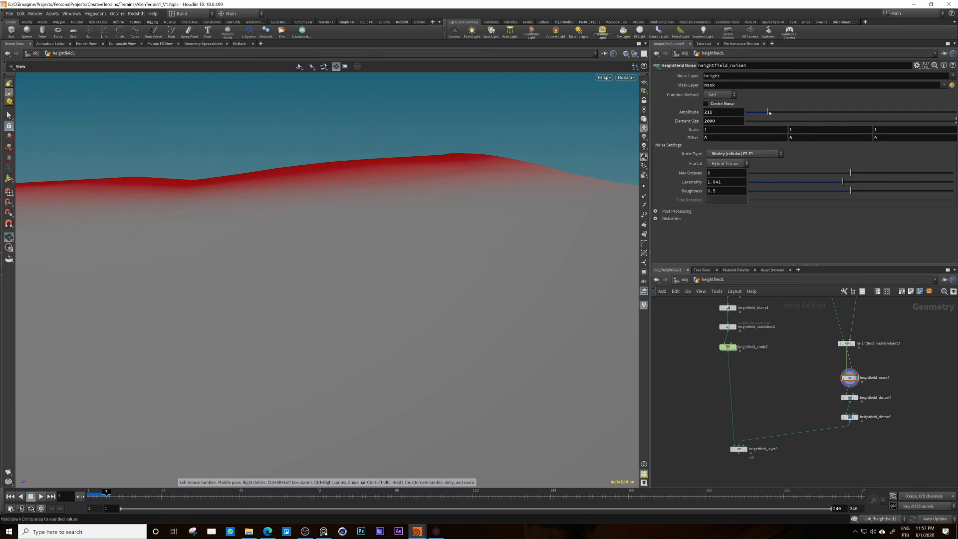
drag(768, 112, 791, 112)
Step: Display the HeightField Layer node again and examine the combined terrain and its far mountains from several angles
middle_drag(737, 455, 746, 413)
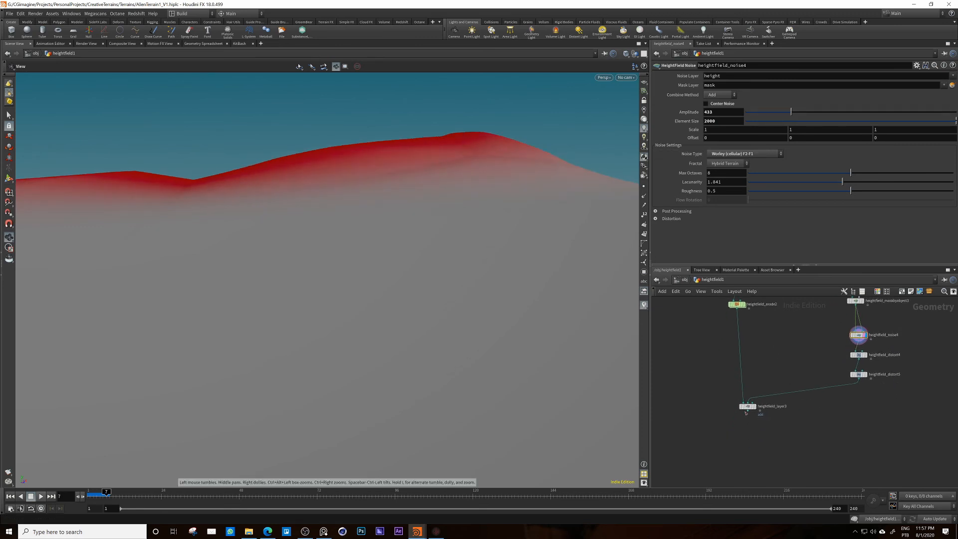
scroll(746, 413, up, 5)
click(765, 402)
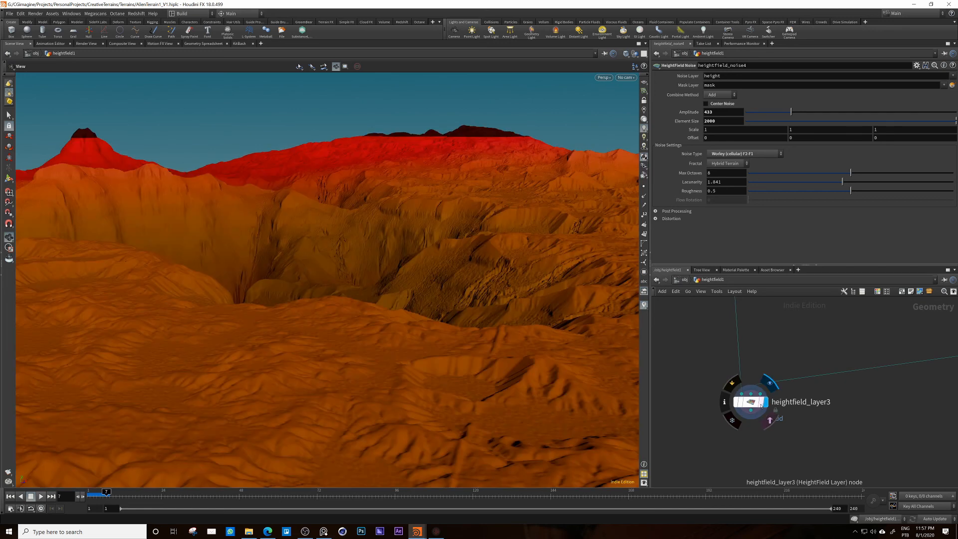
click(751, 402)
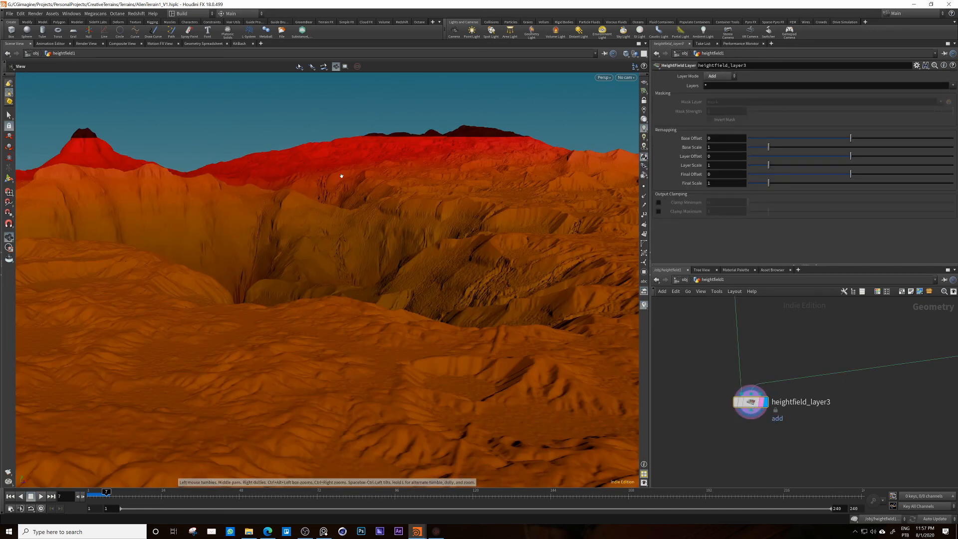
drag(308, 247, 519, 175)
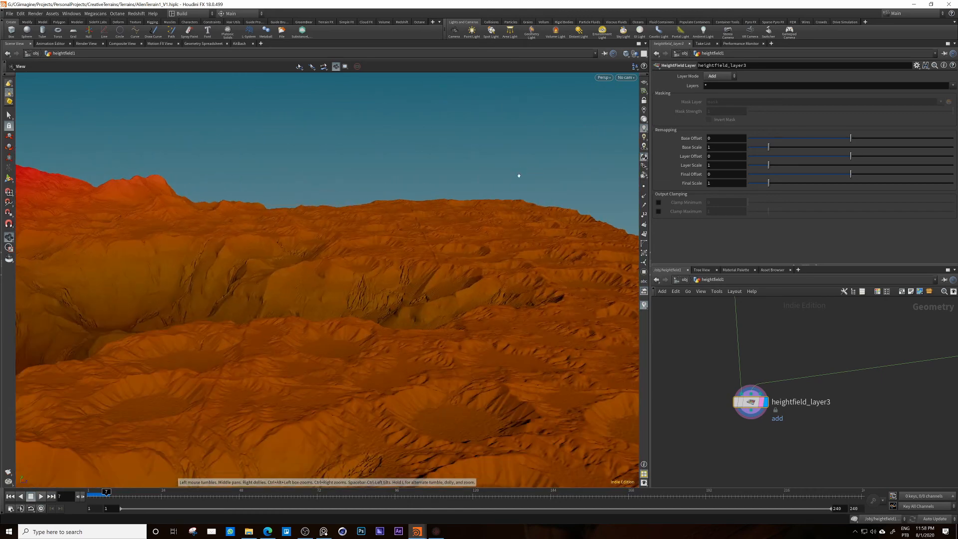
drag(358, 200, 399, 229)
middle_drag(400, 230, 301, 204)
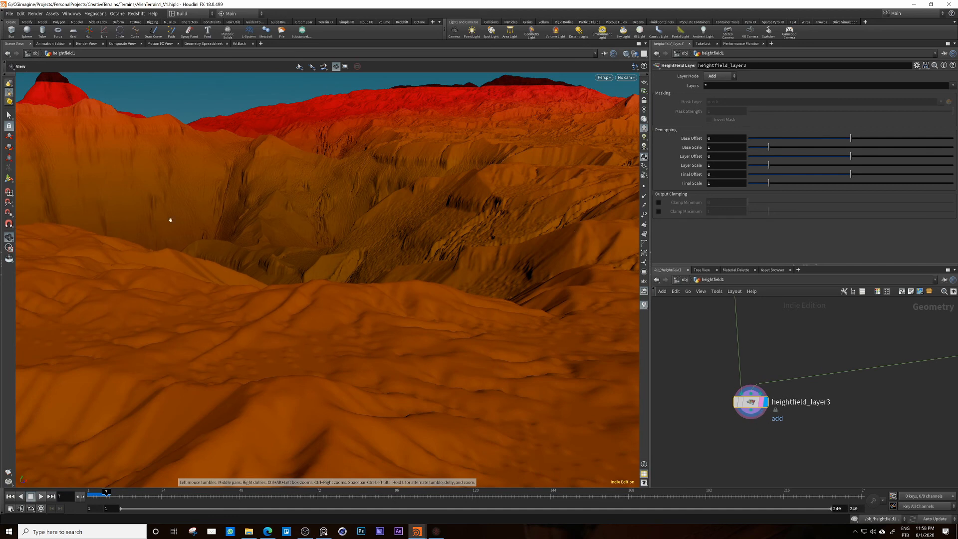
Step: Add a HeightField Visualize node below the last HeightField Layer node, connect it and display it
middle_drag(716, 386, 710, 446)
mouse_move(757, 319)
middle_down()
mouse_move(765, 474)
mouse_move(762, 334)
middle_up()
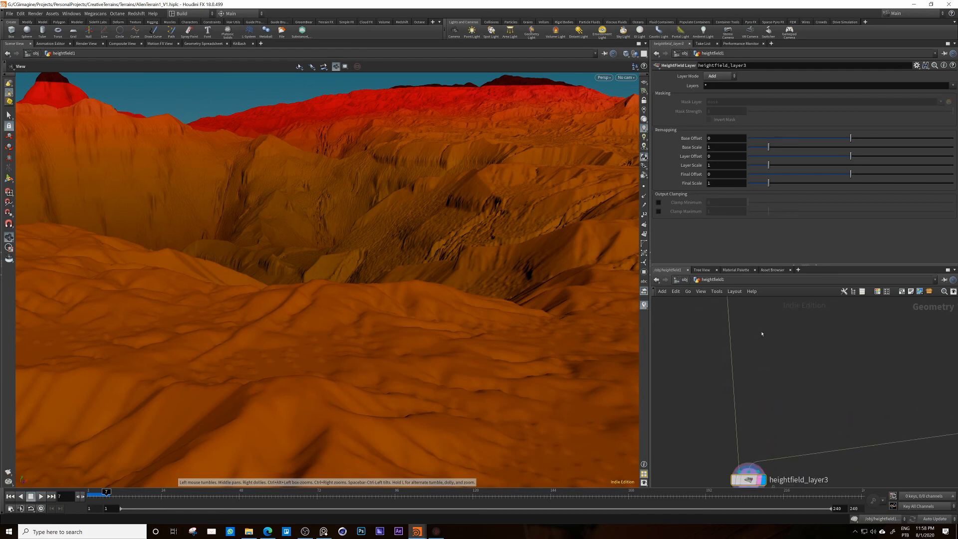
middle_drag(730, 404, 734, 318)
scroll(751, 394, up, 2)
click(753, 387)
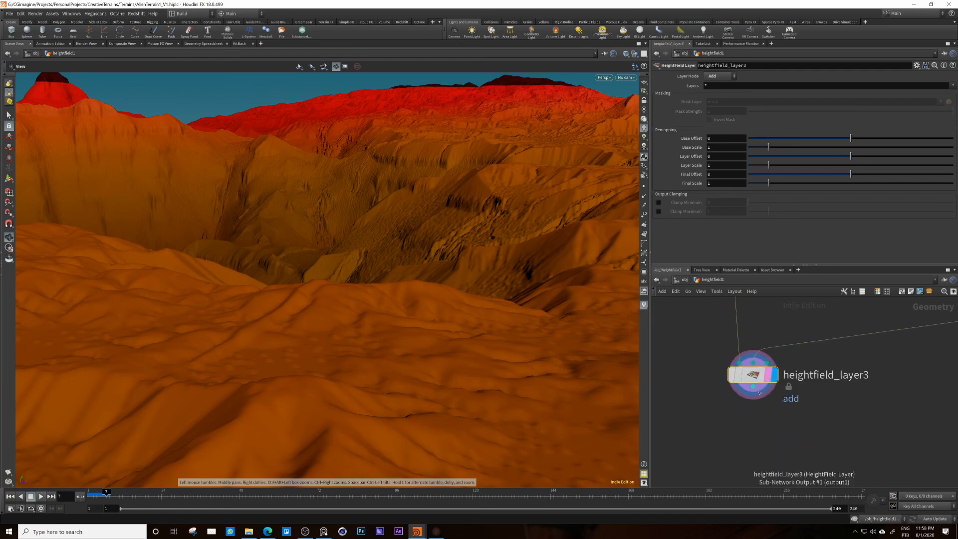
click(758, 406)
text(hvis)
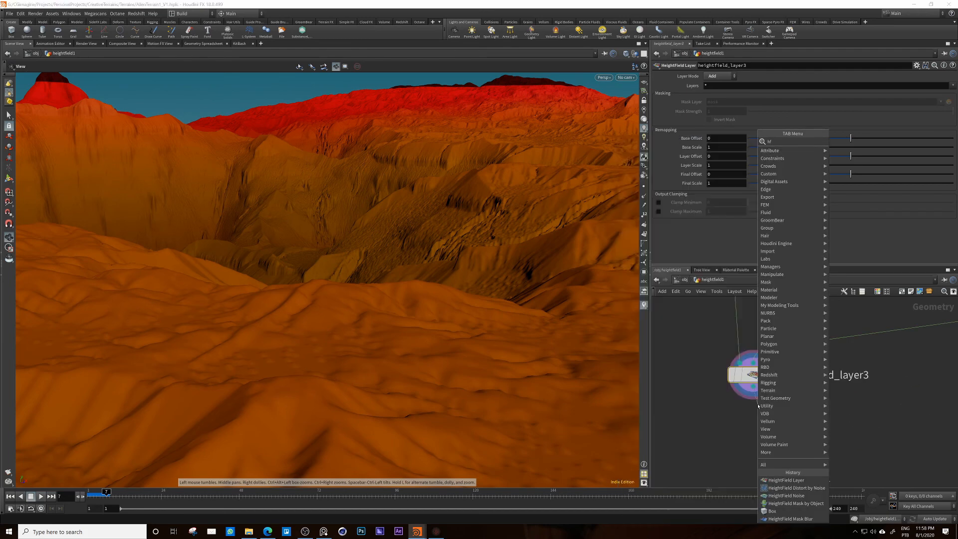
key(Return)
click(765, 432)
drag(766, 432, 767, 444)
click(774, 442)
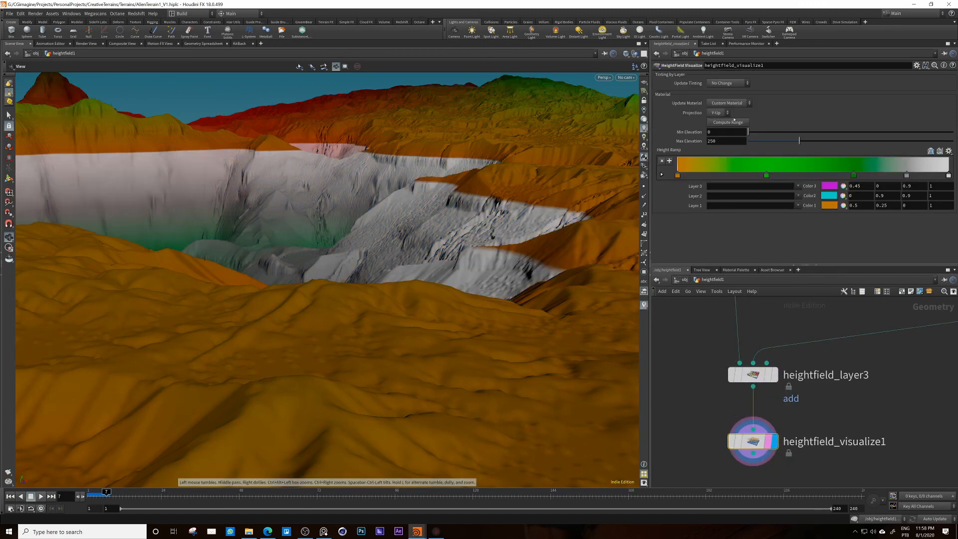
Step: Remove the height ramp's first key, move the green key to the ramp's start and recolour it dark brown
click(678, 176)
key(Delete)
drag(766, 175, 678, 175)
double_click(678, 176)
click(658, 102)
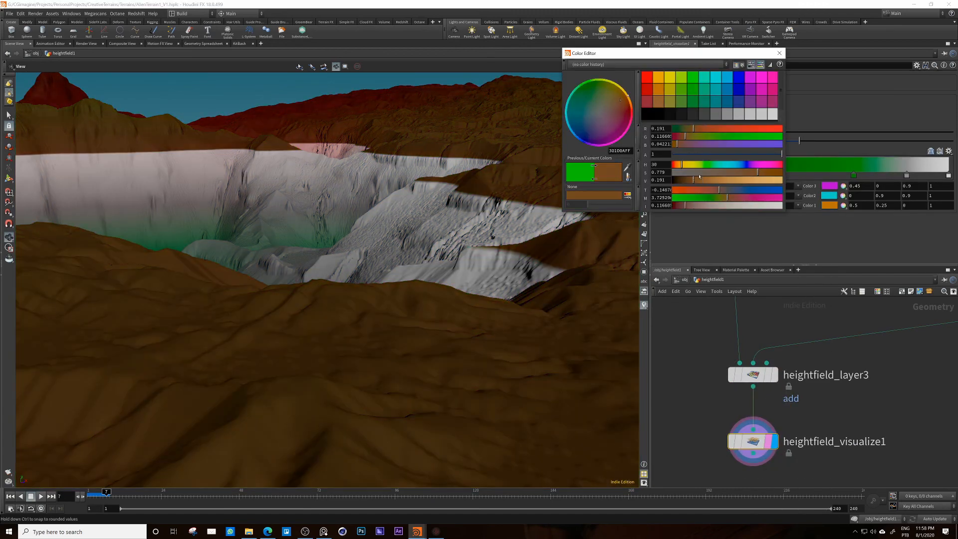
click(780, 53)
Step: Delete the remaining green ramp key, compute the elevation range, and shift the grey key just past the ramp's middle with an orange colour
click(854, 176)
key(Delete)
click(729, 123)
drag(907, 176, 828, 176)
double_click(828, 175)
click(659, 80)
click(779, 42)
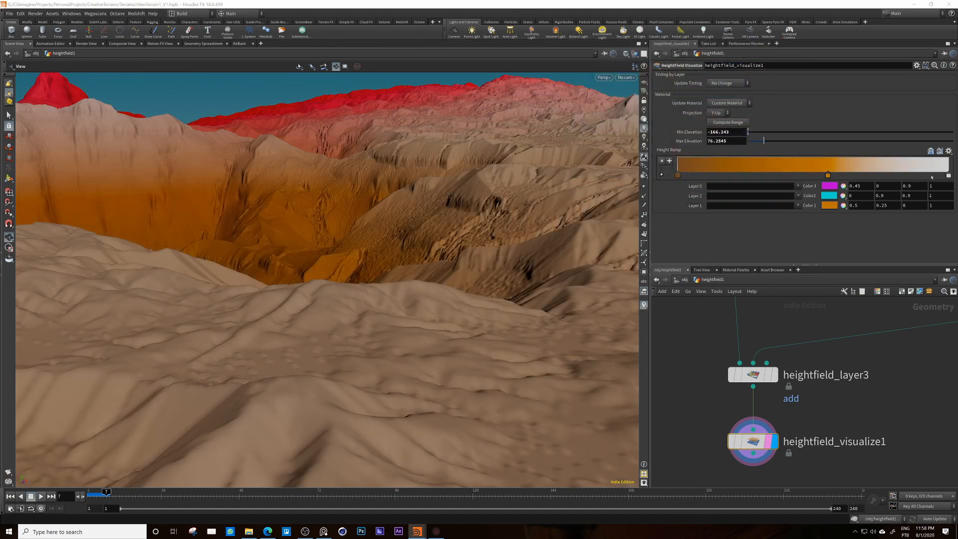
Step: Recolour the height ramp's last key from white to a muted orange with hue 24.6 and saturation 0.777
double_click(949, 176)
click(647, 67)
drag(709, 158, 695, 158)
drag(672, 143, 680, 143)
drag(695, 158, 724, 157)
click(779, 31)
drag(517, 250, 429, 275)
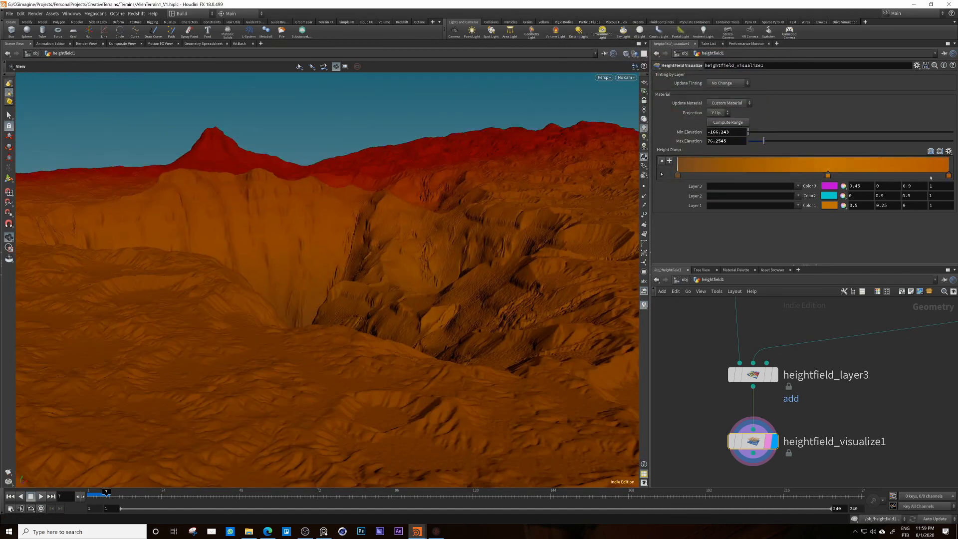
double_click(949, 175)
drag(781, 139, 757, 138)
drag(723, 147, 715, 147)
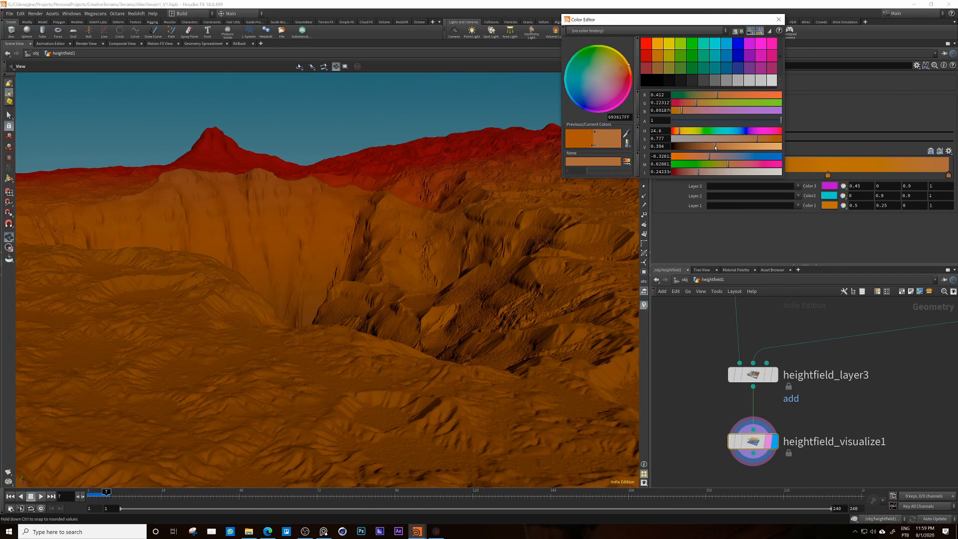
click(779, 20)
Step: Insert a HeightField Mask Clear node between the HeightField Layer and HeightField Visualize nodes
middle_drag(809, 399, 815, 361)
drag(763, 406, 763, 419)
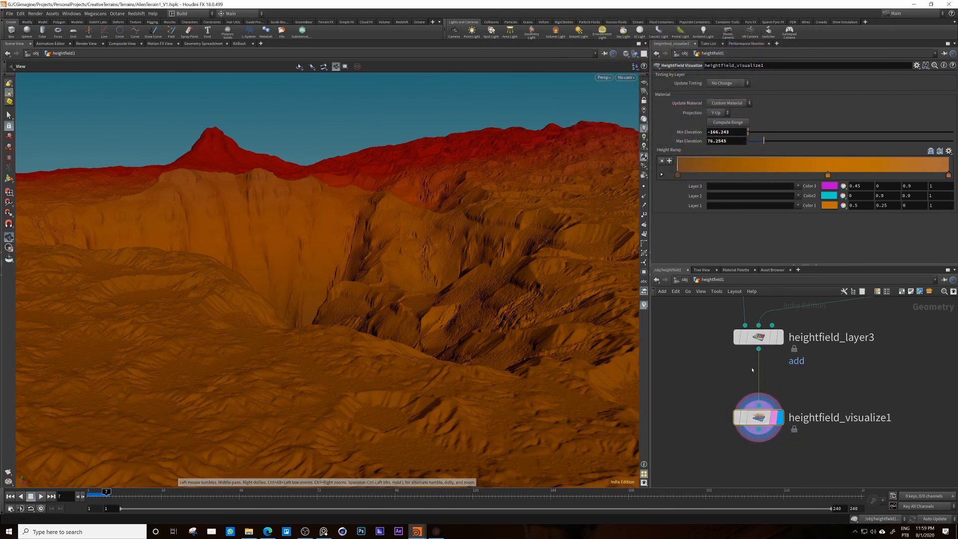
key(Tab)
text(m)
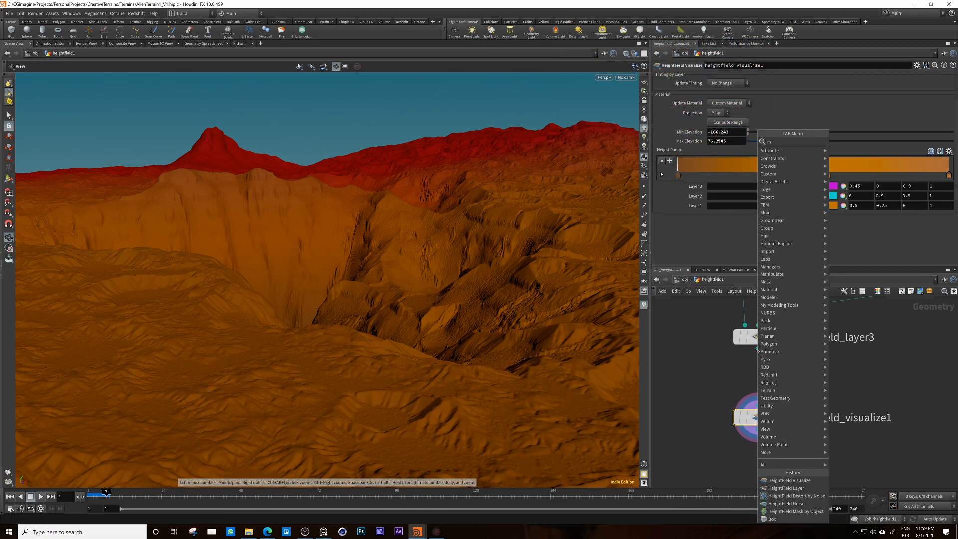
text(askbyf)
key(BackSpace)
key(Return)
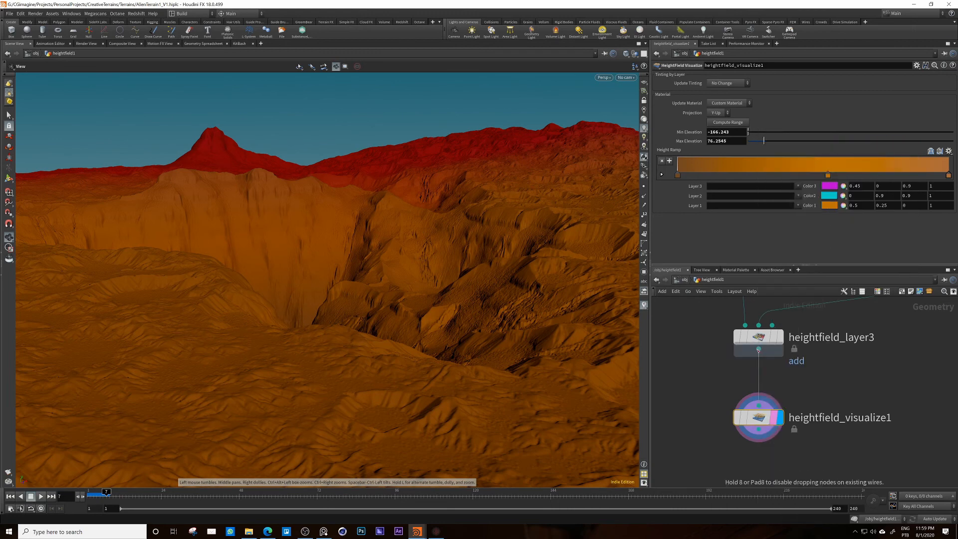
click(764, 372)
middle_drag(812, 416, 807, 381)
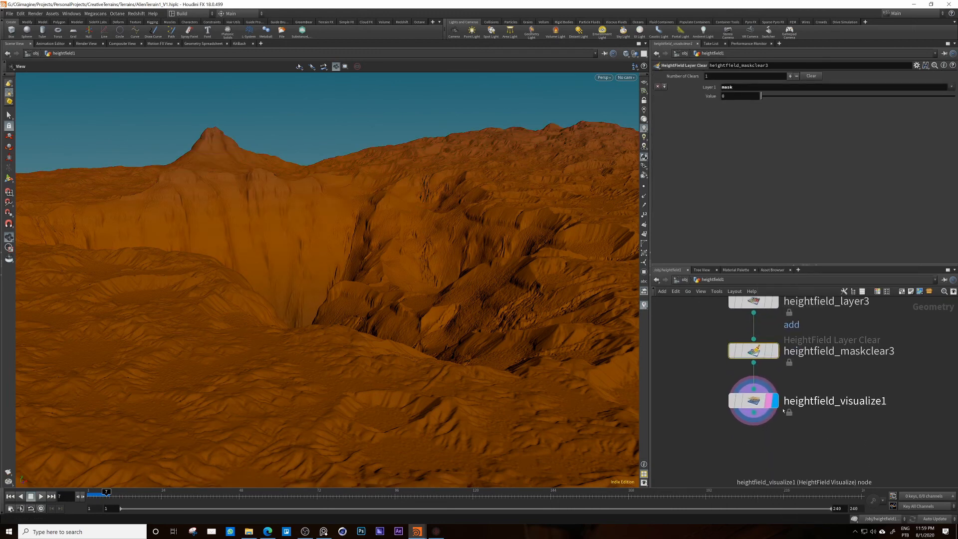
Step: Make the height ramp's last key redder by setting its hue to 12.3 in the HeightField Visualize node
click(749, 401)
double_click(948, 175)
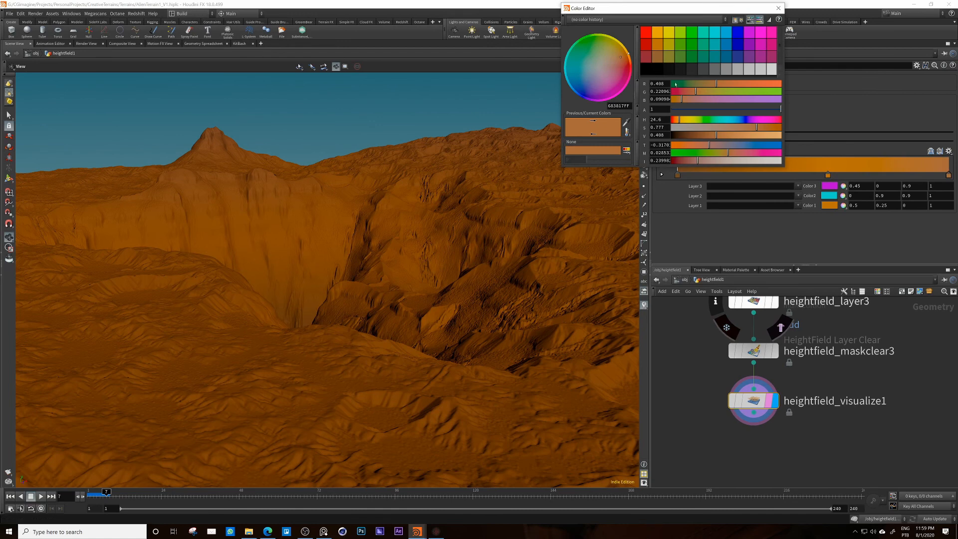
drag(676, 120, 675, 120)
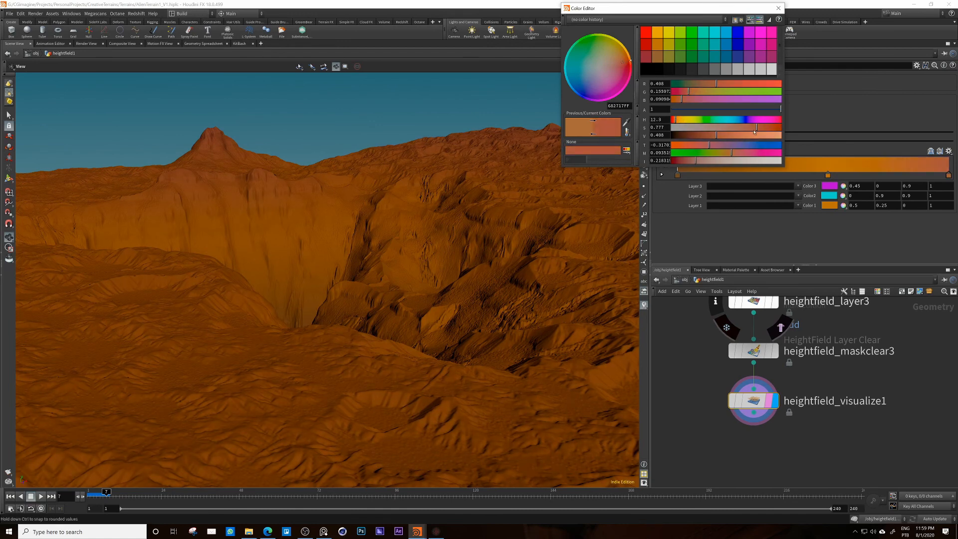
click(778, 8)
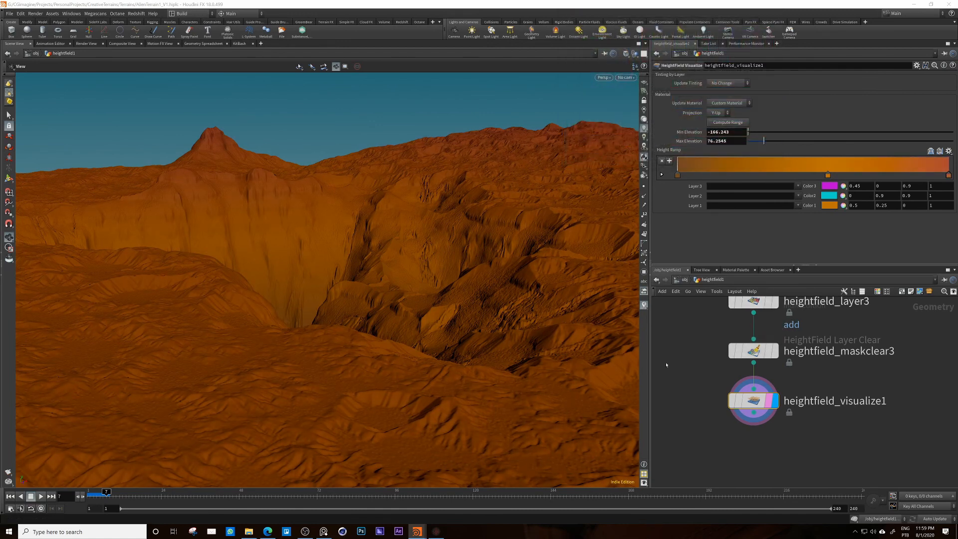
drag(756, 401, 757, 408)
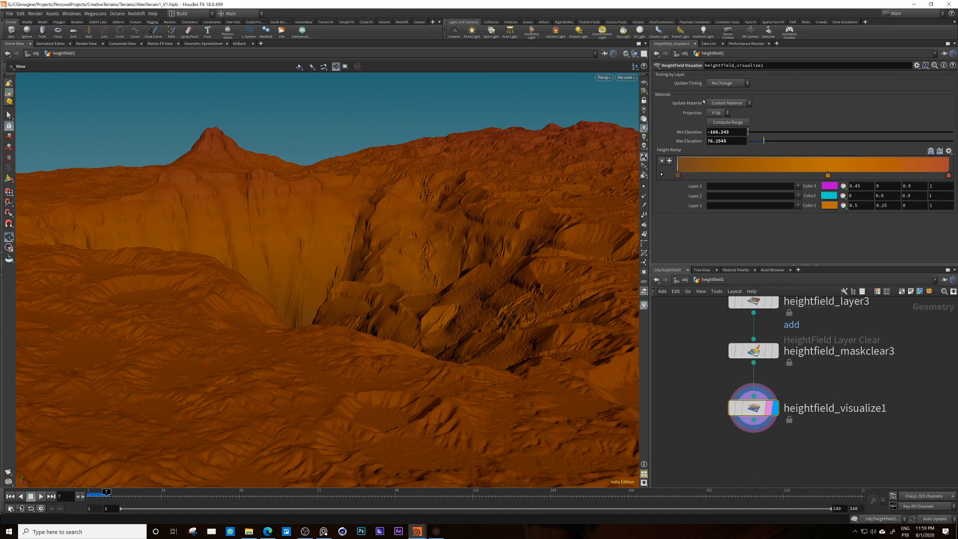
Step: Add a near-black brown key to the lower part of the height ramp and move it towards the middle, leaving an orange key before it
middle_drag(718, 380, 717, 352)
right_drag(367, 360, 364, 318)
drag(364, 318, 370, 345)
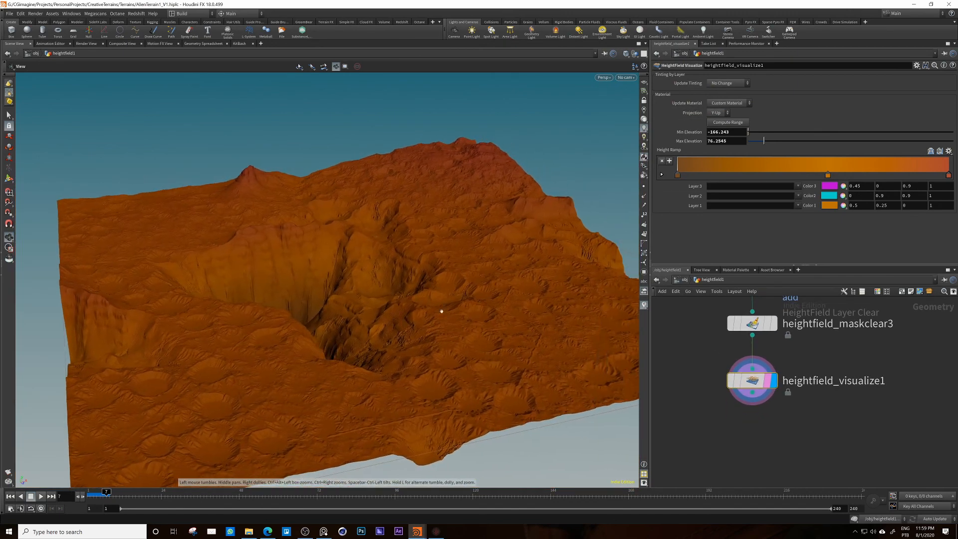
double_click(725, 175)
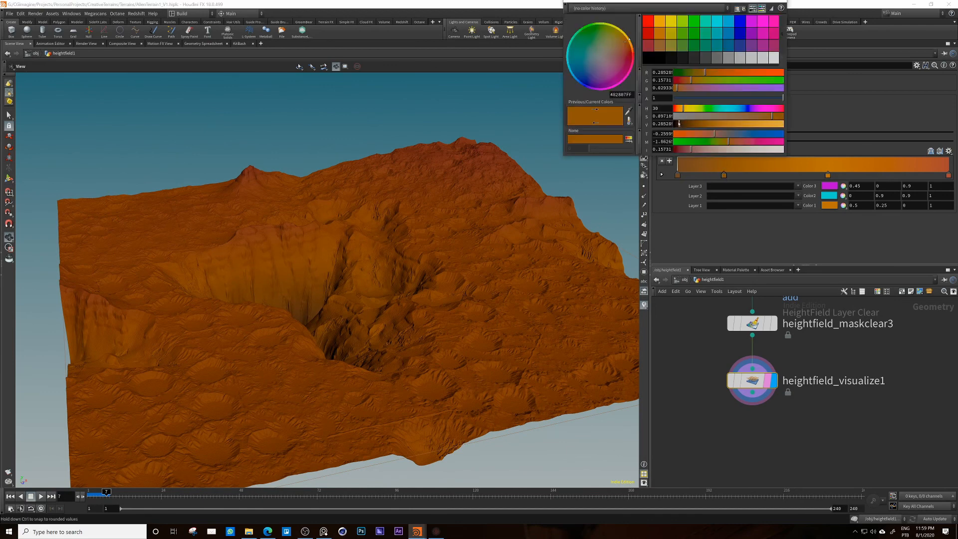
drag(679, 124, 677, 124)
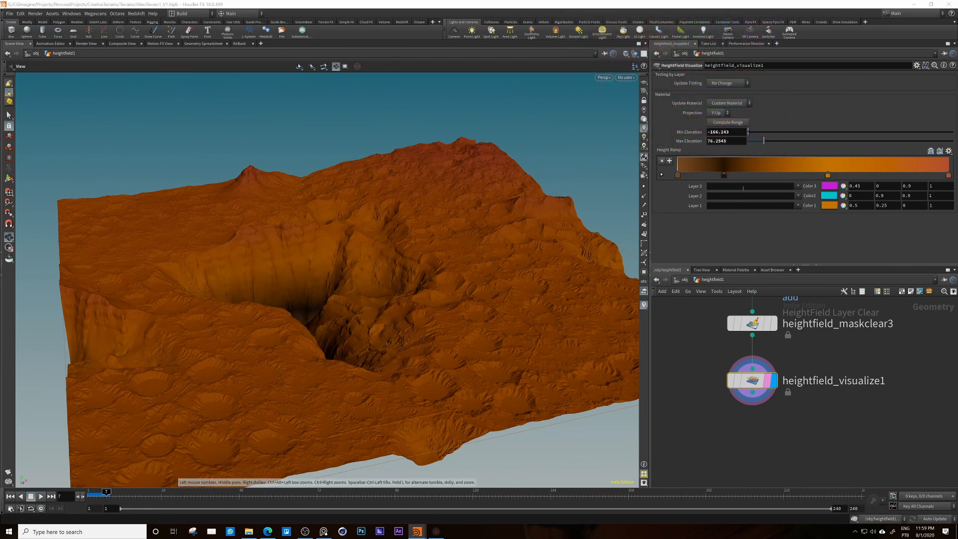
drag(724, 175, 756, 175)
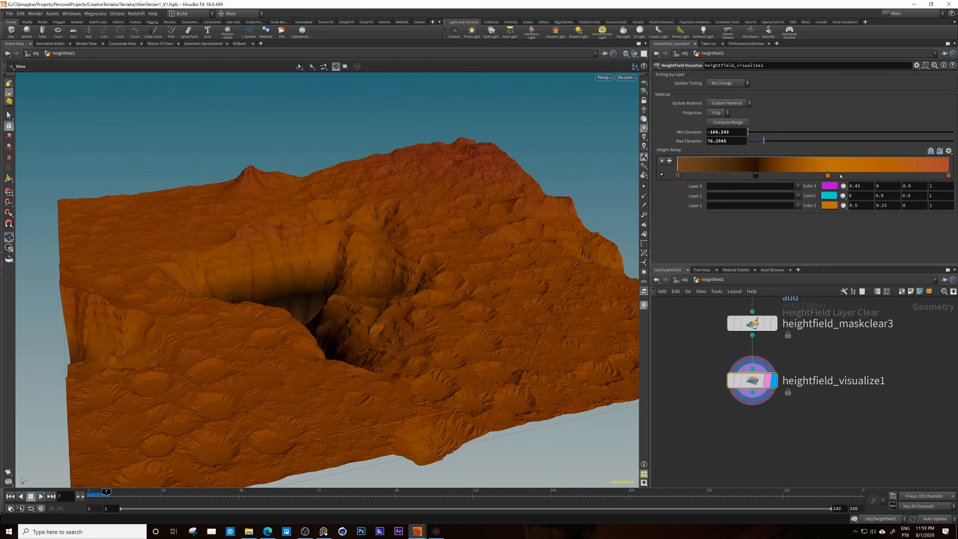
mouse_move(824, 176)
mouse_down()
mouse_move(718, 175)
mouse_move(773, 175)
mouse_up()
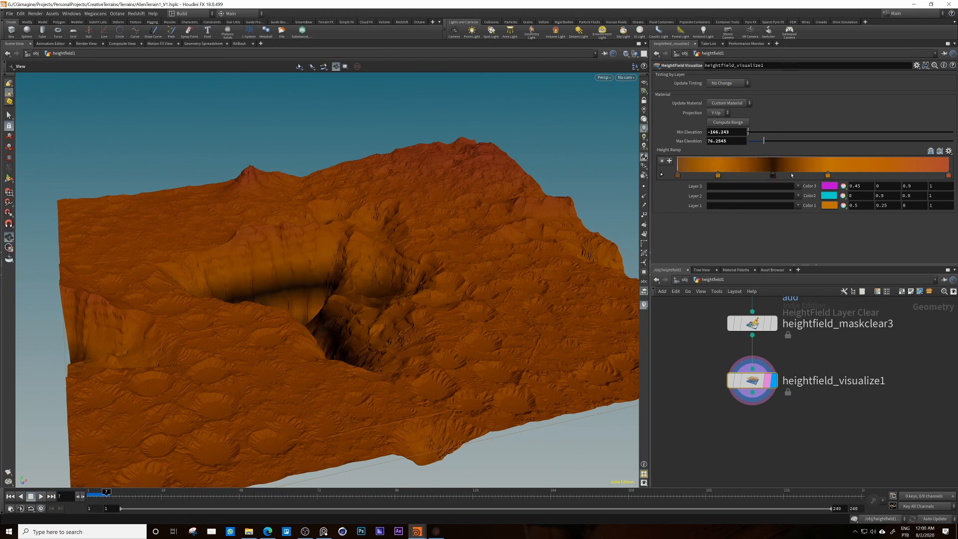
Step: Brighten the near-black middle ramp key to orange-brown with value 0.319
double_click(776, 176)
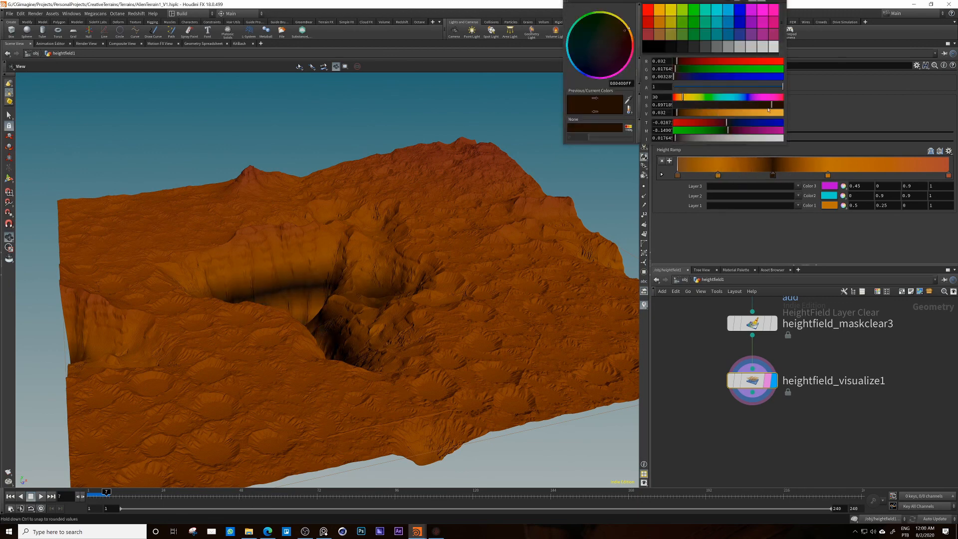
drag(678, 114, 709, 114)
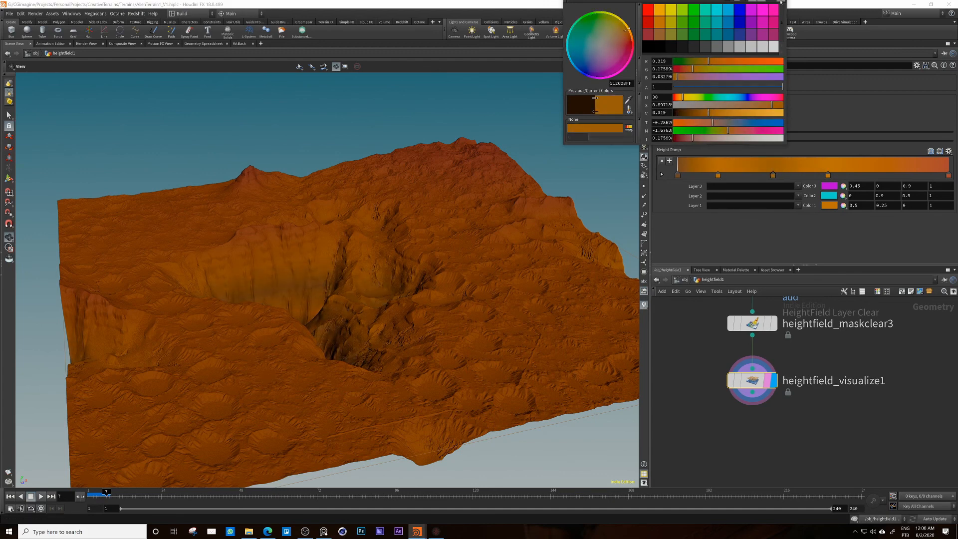
click(781, 2)
drag(564, 26, 522, 27)
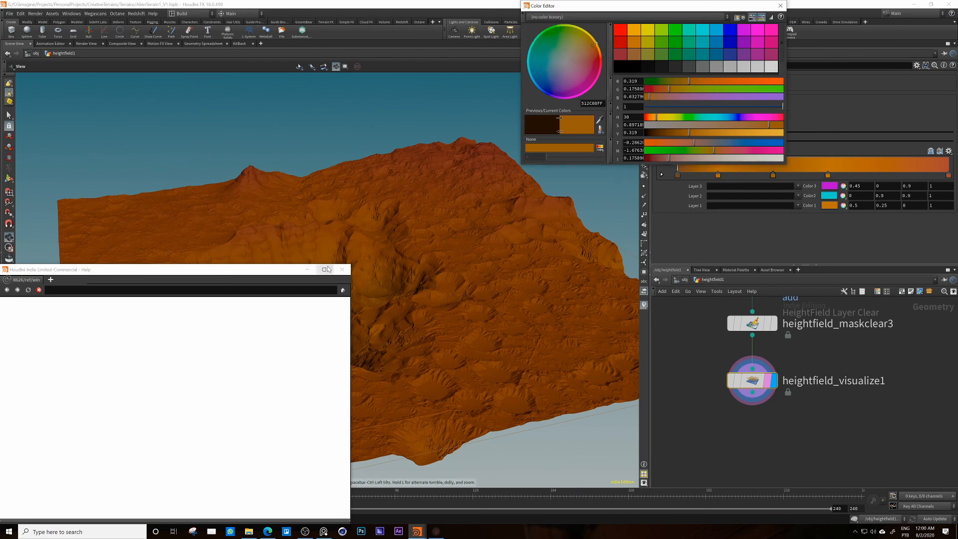
click(342, 268)
click(780, 6)
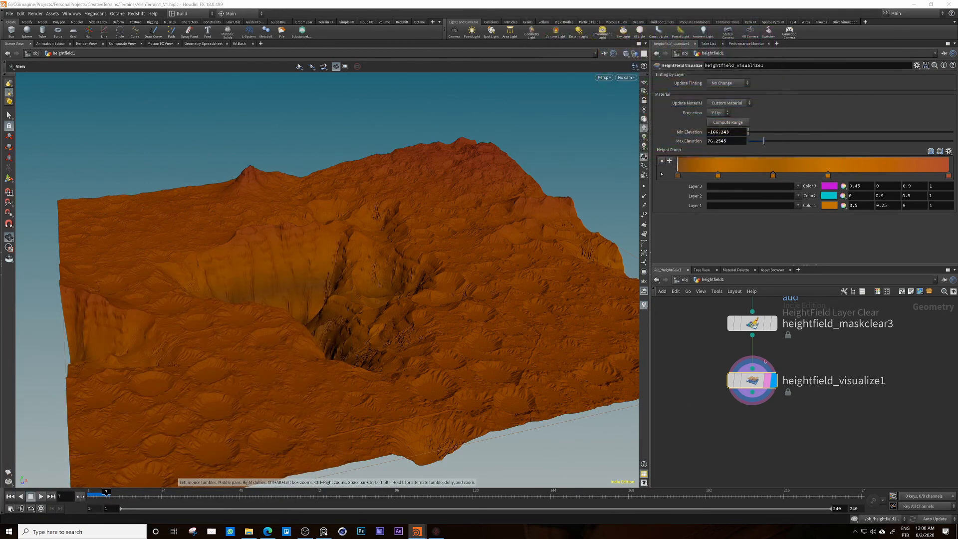
Step: Add a Convert HeightField node below the HeightField Visualize node, connect the two and display the conversion
middle_drag(770, 433, 790, 414)
key(Tab)
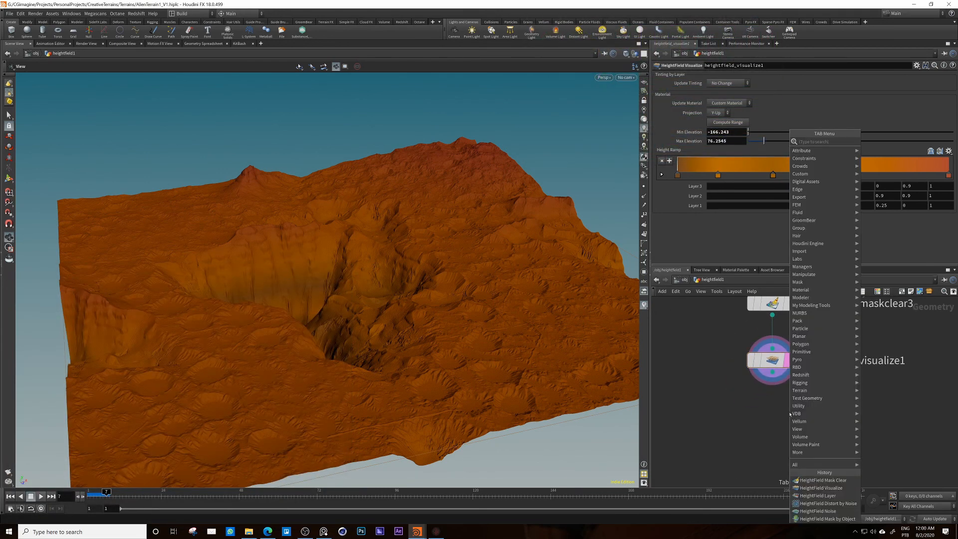
text(hfcon)
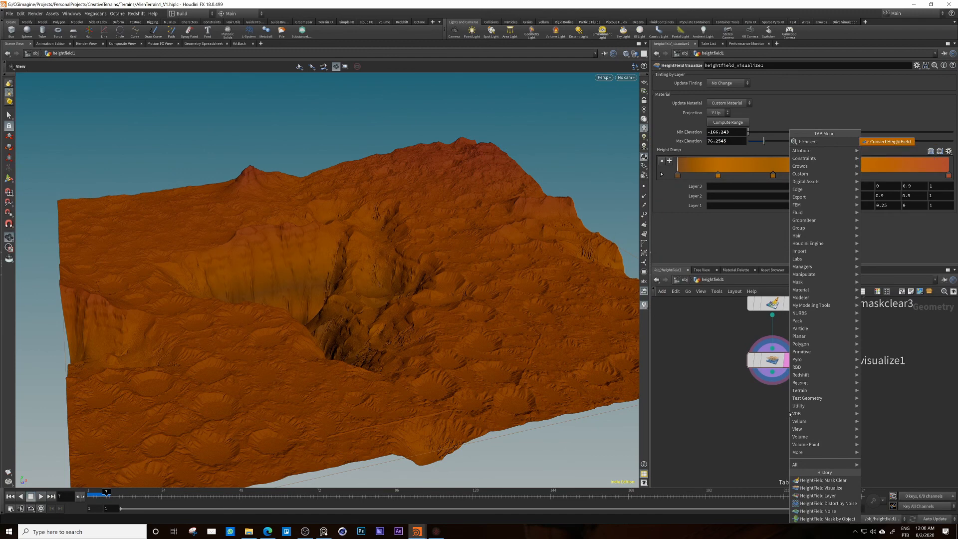
text(vert)
key(Return)
click(773, 424)
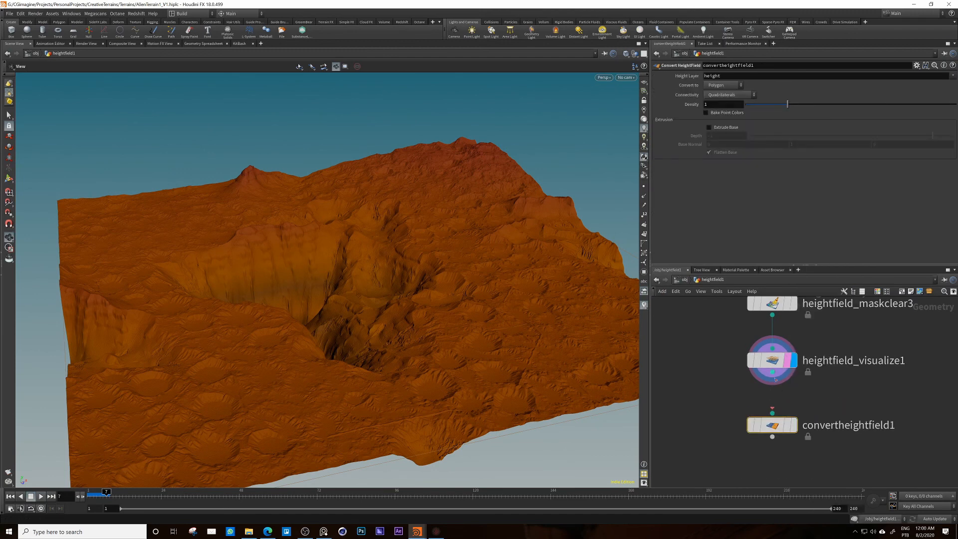
drag(772, 372, 772, 413)
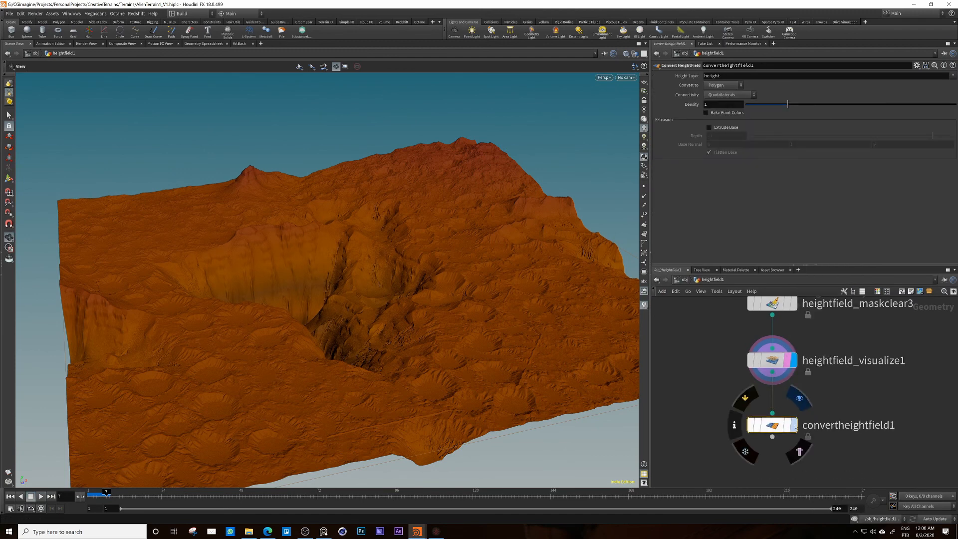
key(r)
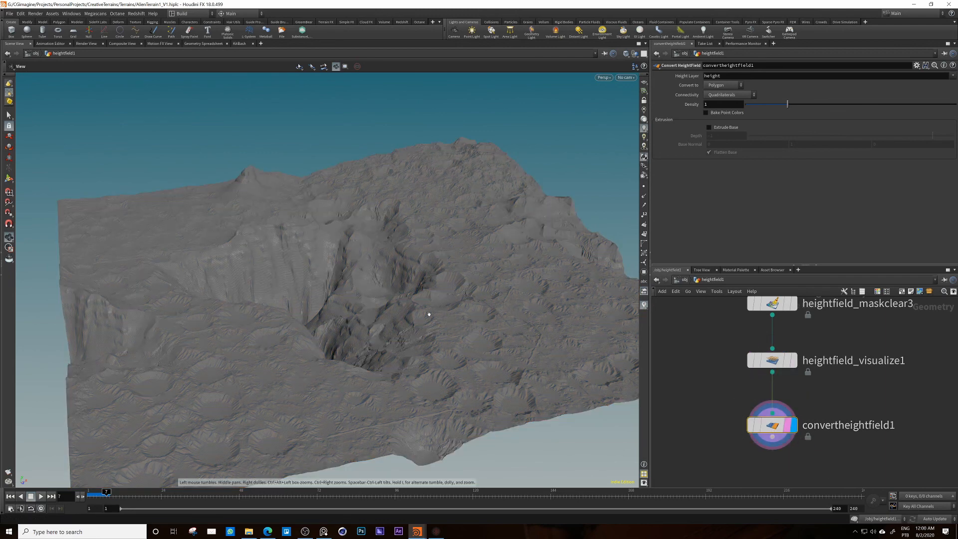
Step: Inspect the converted polygon terrain up close and enable Bake Point Colors on the Convert HeightField node
drag(437, 326, 323, 385)
right_drag(323, 384, 421, 336)
drag(422, 336, 416, 330)
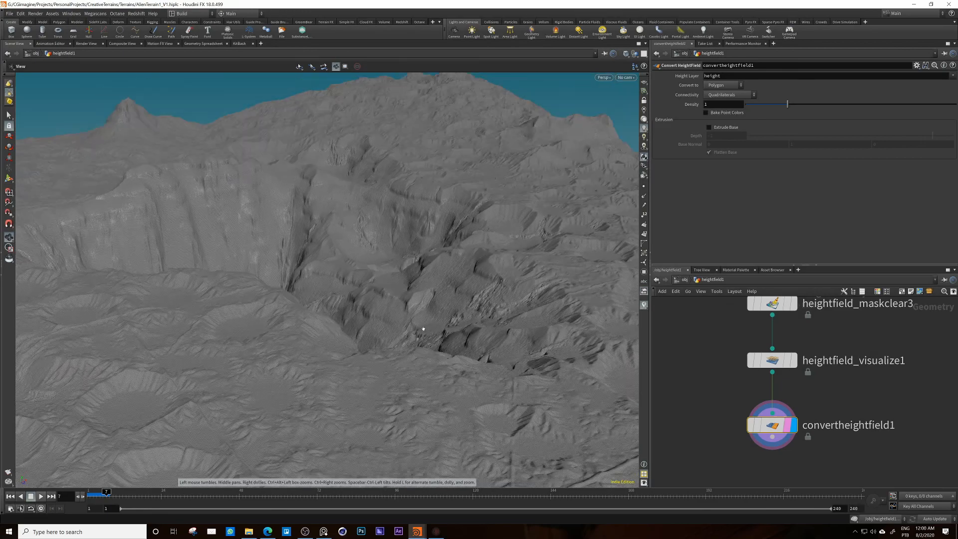
right_drag(415, 331, 421, 372)
drag(421, 373, 388, 374)
right_drag(388, 375, 274, 309)
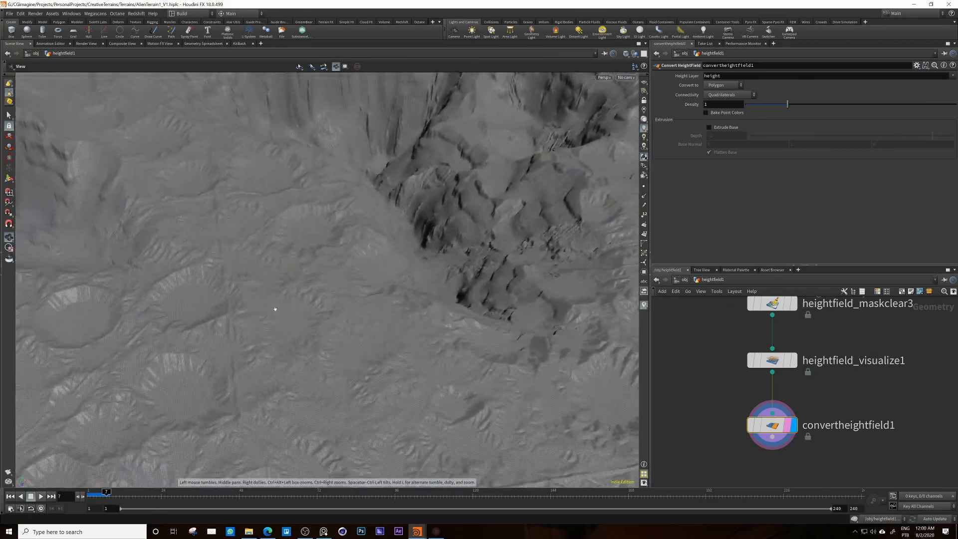
drag(274, 310, 462, 291)
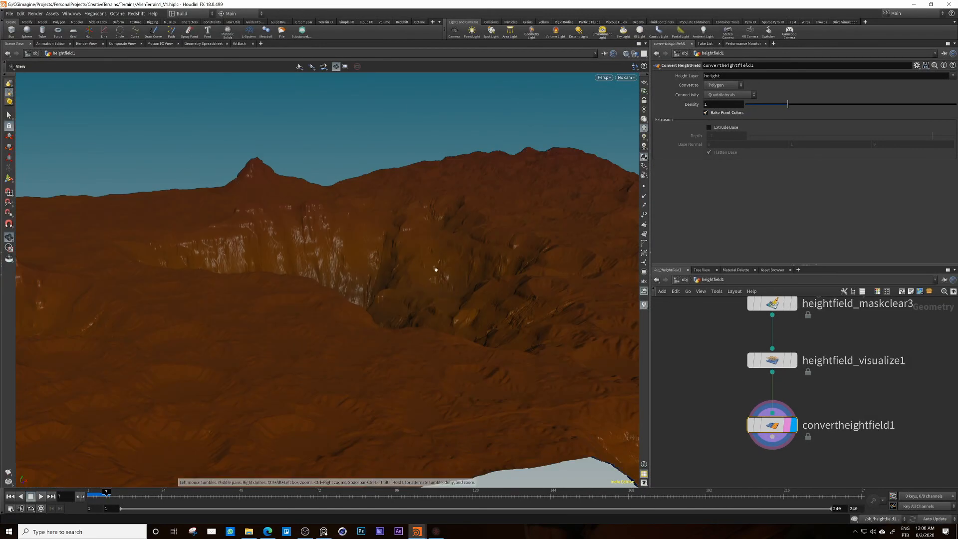
Step: Select the HeightField Visualize node and examine the coloured polygon terrain around the canyon from several angles
click(761, 358)
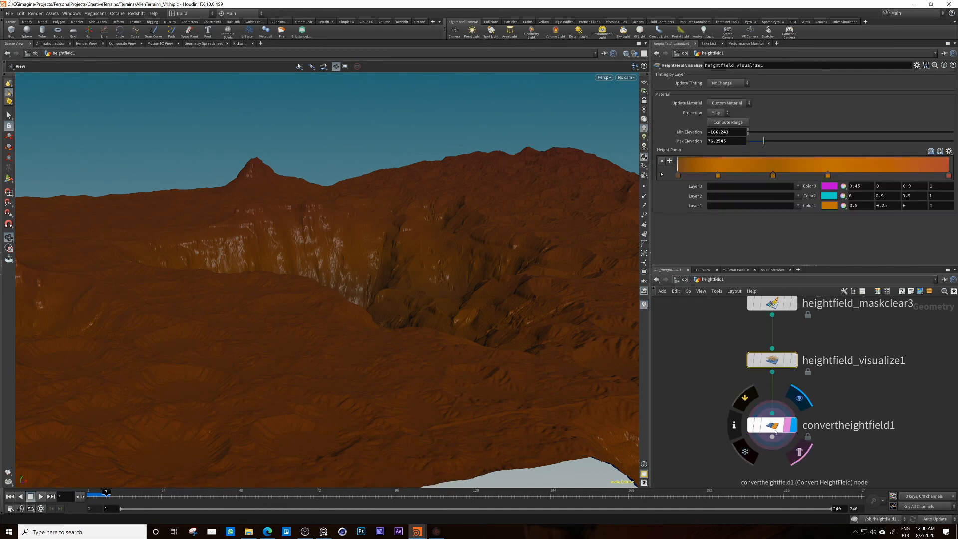
drag(571, 315, 445, 326)
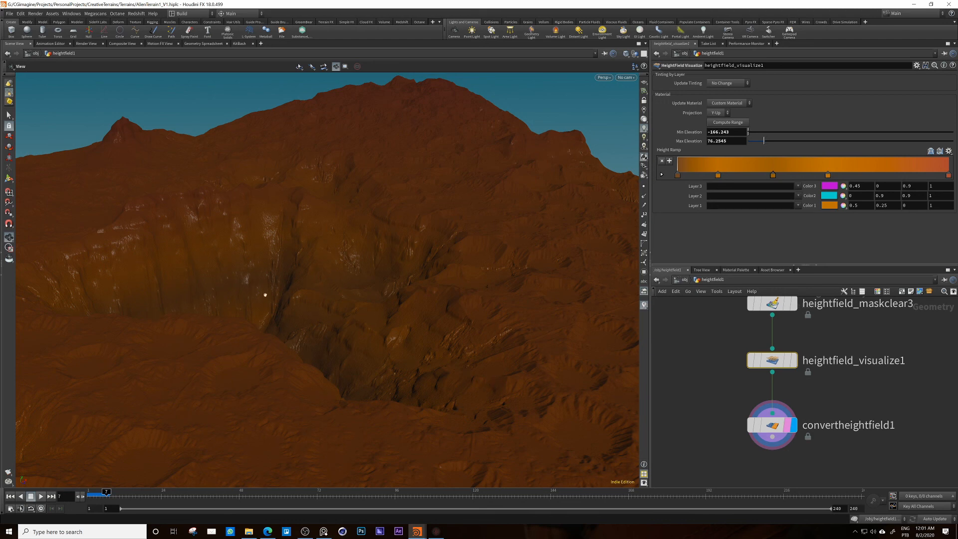
drag(497, 368, 392, 365)
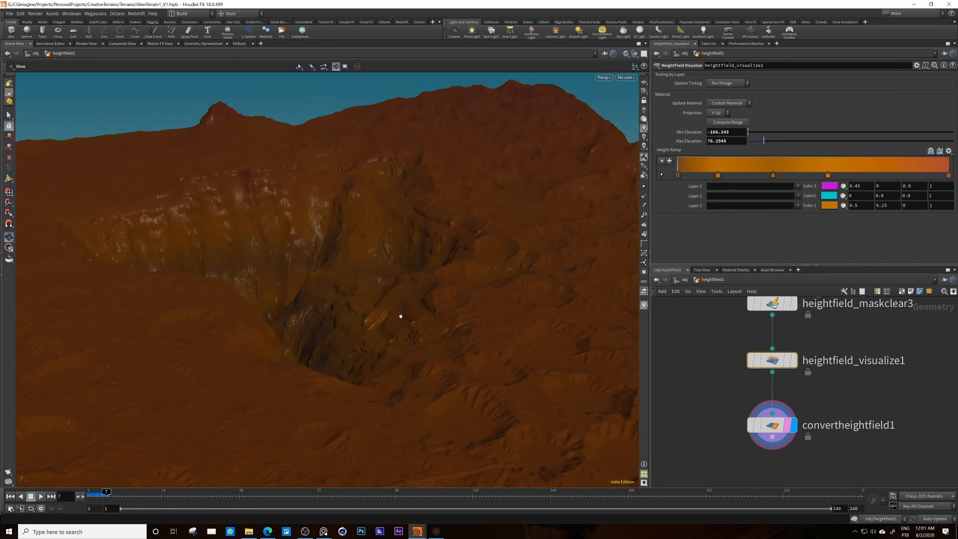